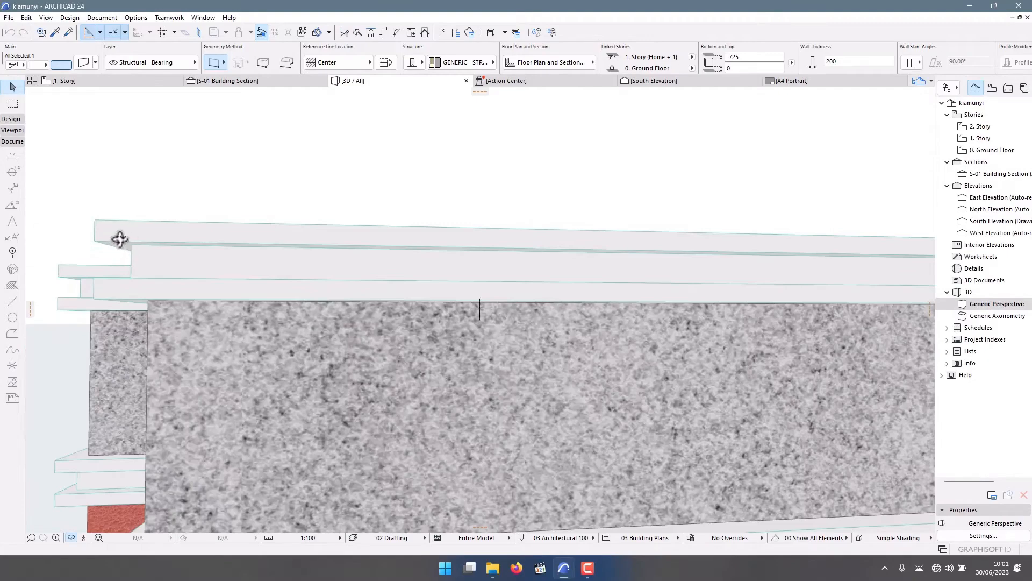
# Step: Inspect the parapet mouldings on the kiamunyi model and switch to the class project's 3D view
pyautogui.scroll(-5, 126, 269)
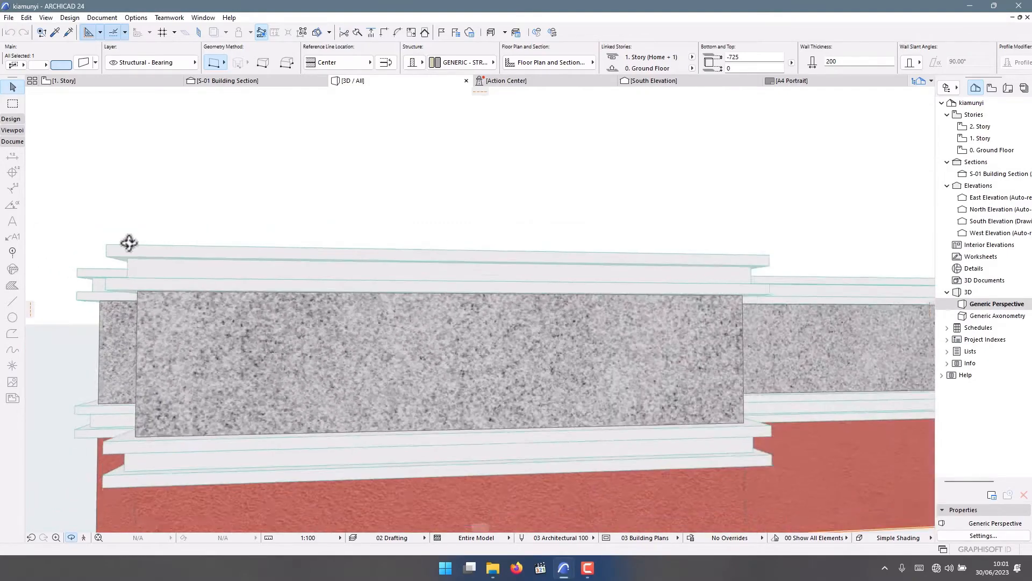
pyautogui.scroll(-5, 309, 333)
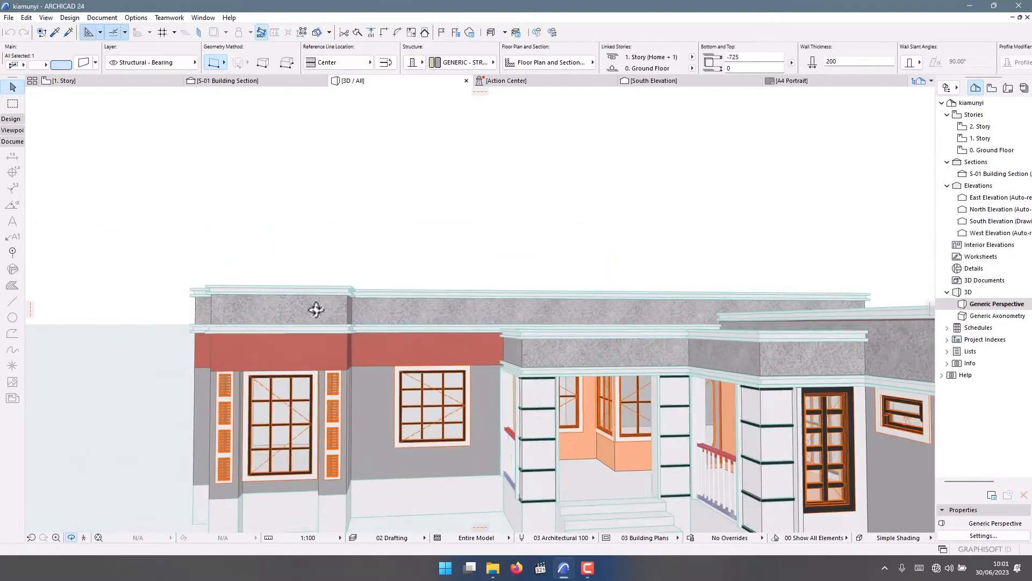
pyautogui.moveTo(569, 576)
pyautogui.click(615, 517)
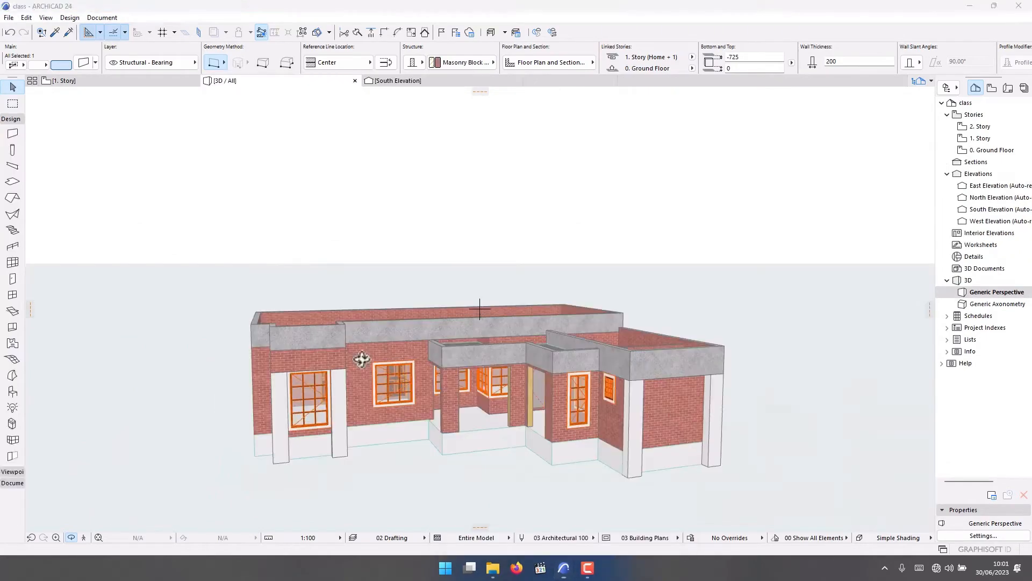
# Step: Examine the parapet walls and columns around the front of the class house in 3D
pyautogui.moveTo(403, 369); pyautogui.dragTo(510, 357, button='middle')
pyautogui.scroll(-4, 510, 357)
pyautogui.scroll(-2, 477, 410)
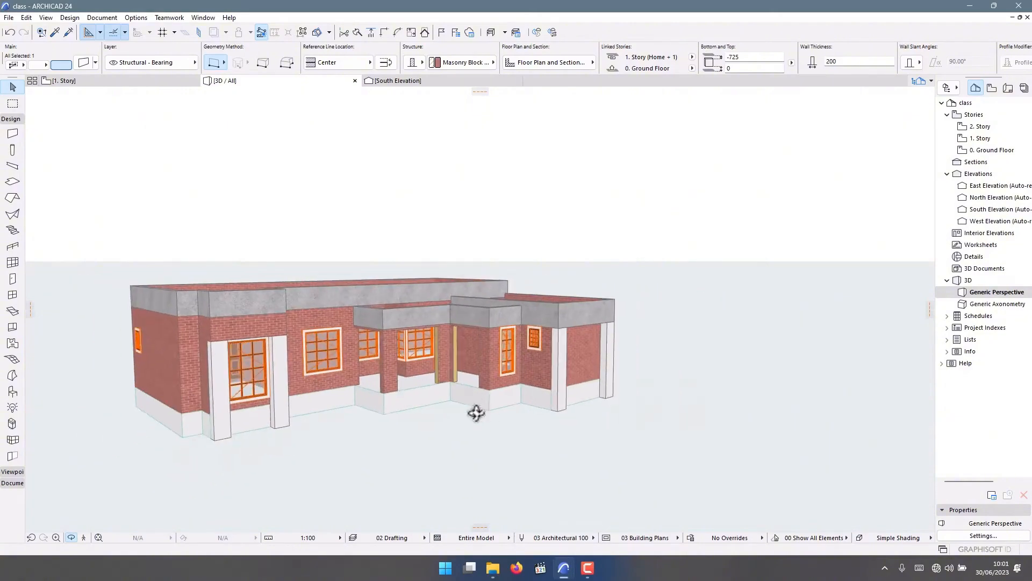
pyautogui.scroll(-2, 326, 357)
pyautogui.scroll(1, 437, 293)
pyautogui.scroll(4, 357, 319)
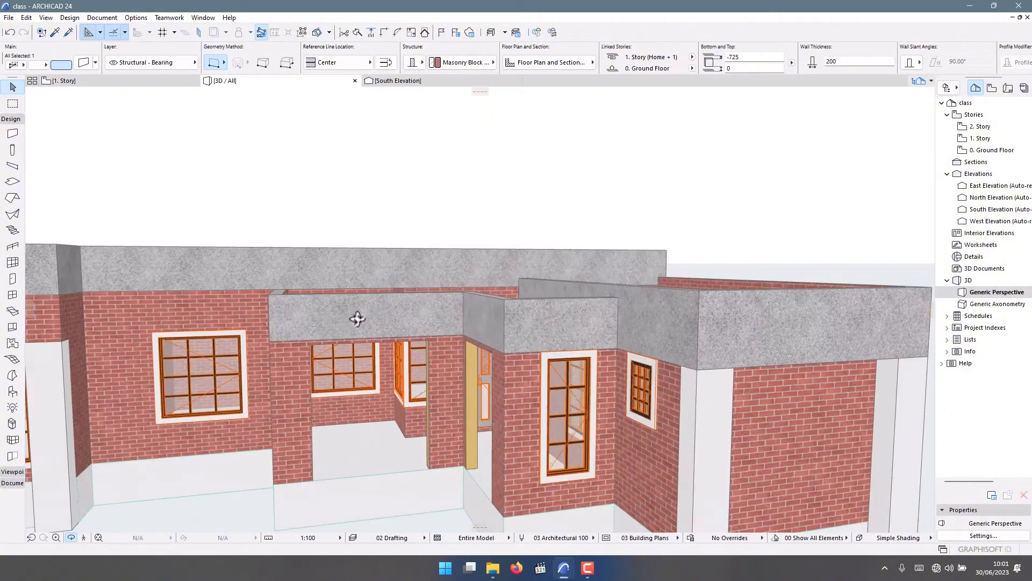
pyautogui.keyDown('shift'); pyautogui.moveTo(359, 326); pyautogui.dragTo(311, 281, button='middle'); pyautogui.keyUp('shift')
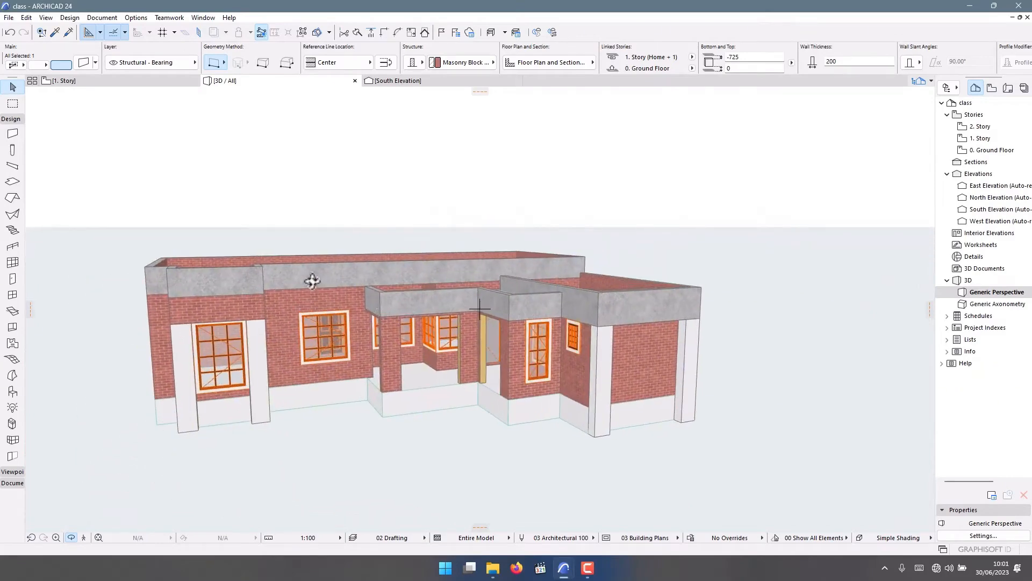
pyautogui.keyDown('shift'); pyautogui.moveTo(184, 295); pyautogui.dragTo(170, 273, button='middle'); pyautogui.keyUp('shift')
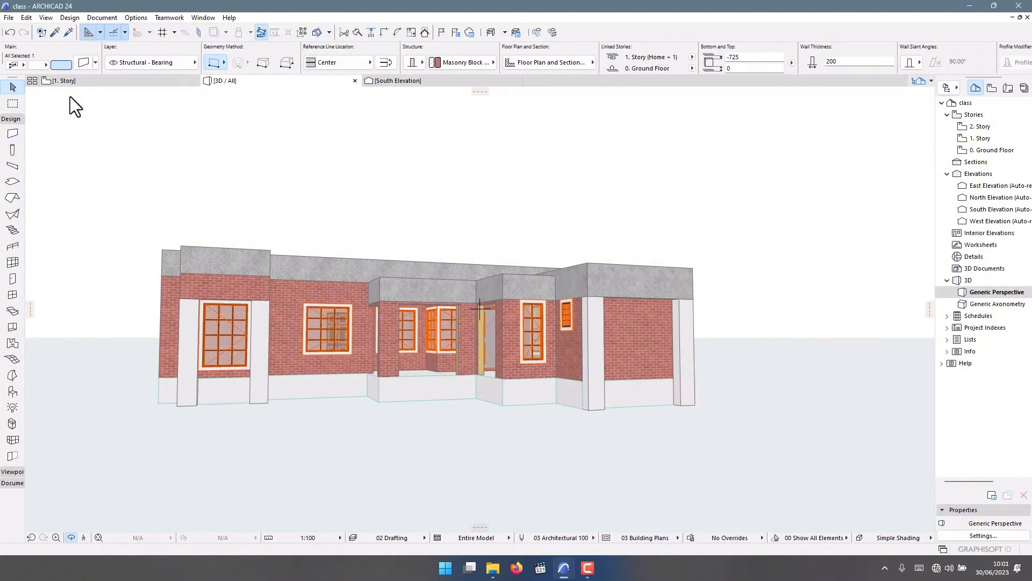
# Step: Open the 1. Story floor plan, frame the house walls and activate the Line tool
pyautogui.click(69, 81)
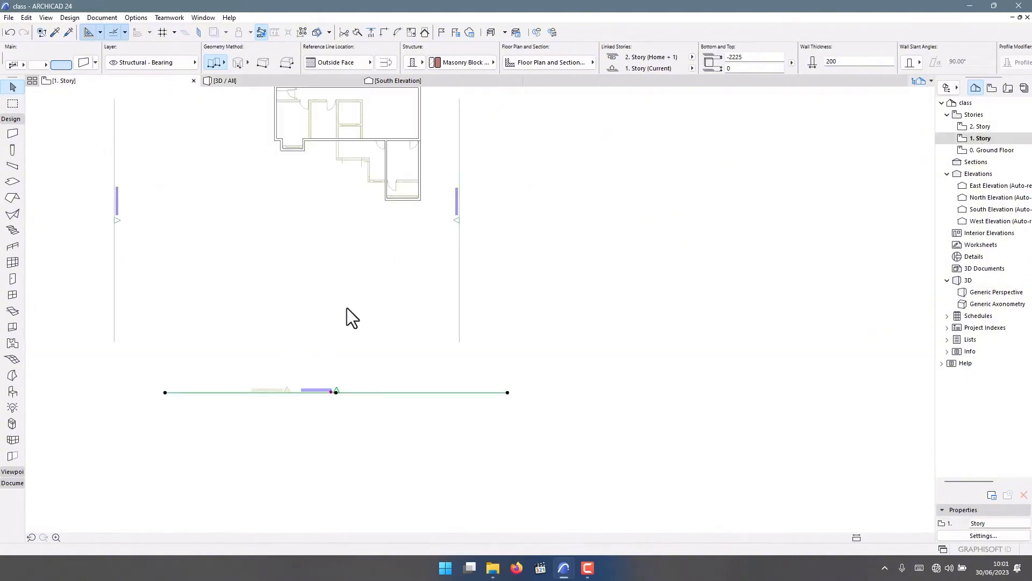
pyautogui.scroll(-2, 376, 344)
pyautogui.scroll(1, 355, 239)
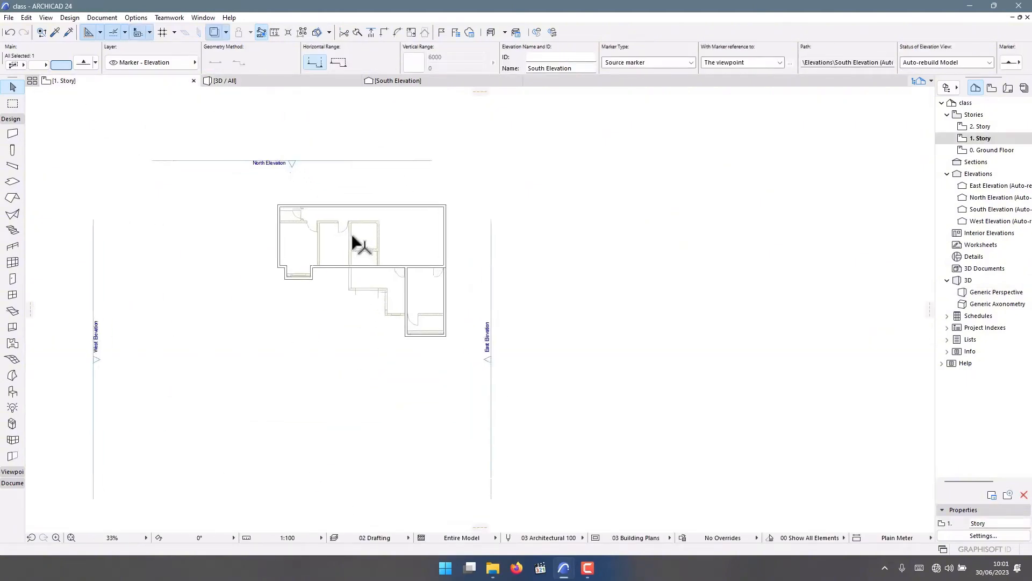
pyautogui.scroll(4, 355, 244)
pyautogui.scroll(-1, 237, 242)
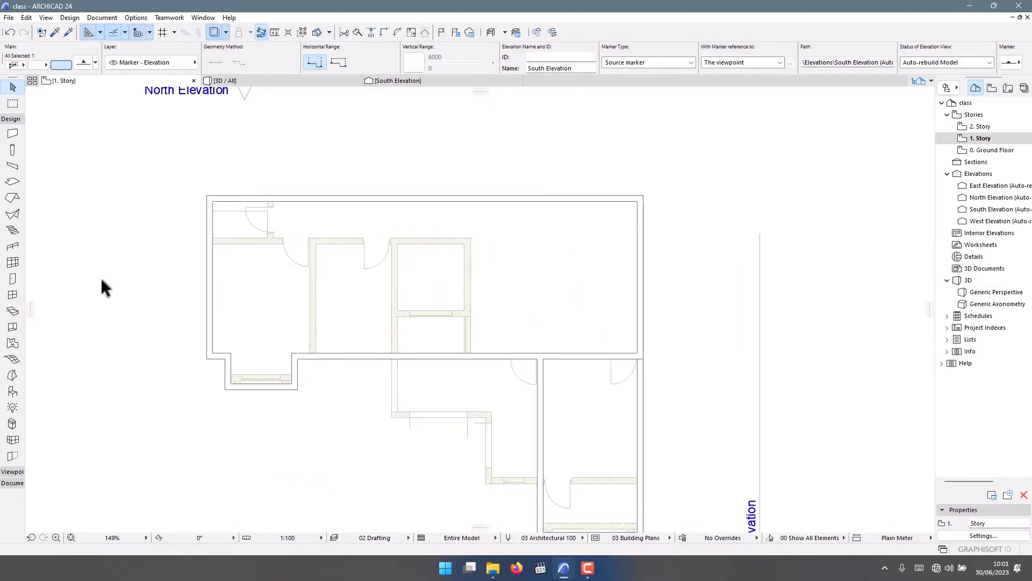
pyautogui.click(11, 119)
pyautogui.click(12, 142)
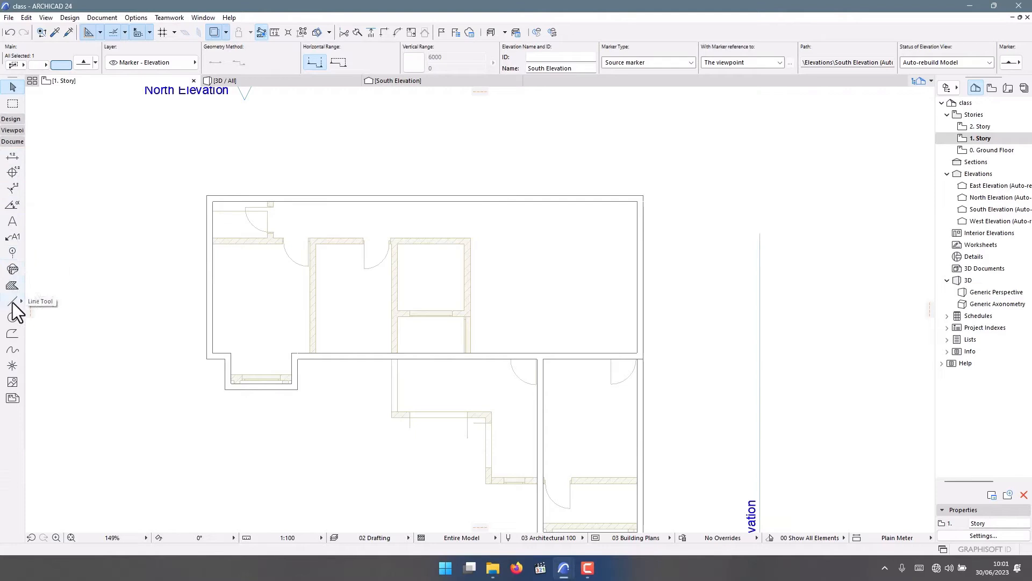
pyautogui.click(13, 303)
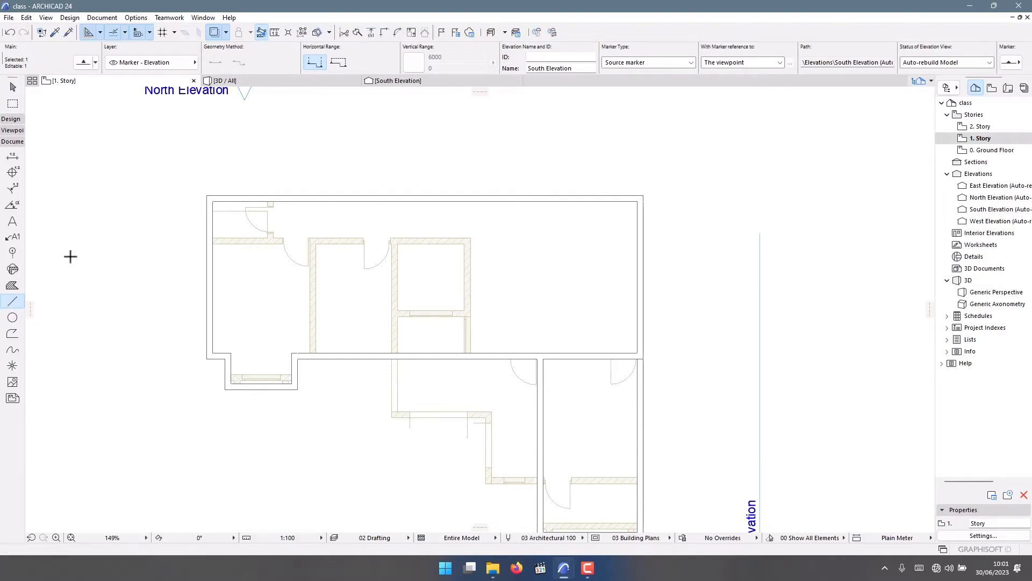
# Step: Clear the elevation marker selection and set the Line tool's default pen to red pen 20
pyautogui.press('Escape')
pyautogui.click(71, 289)
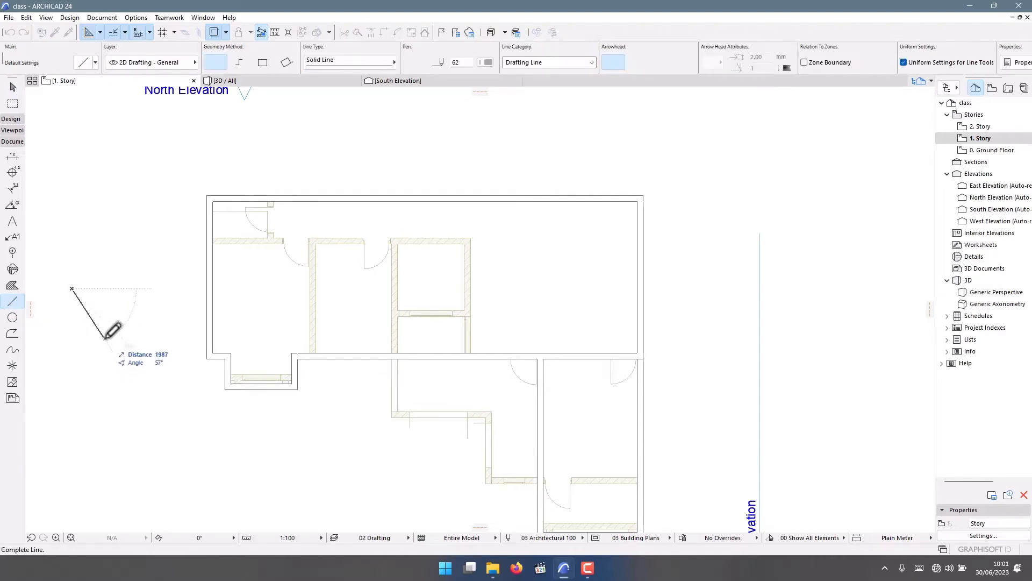
pyautogui.press('Escape')
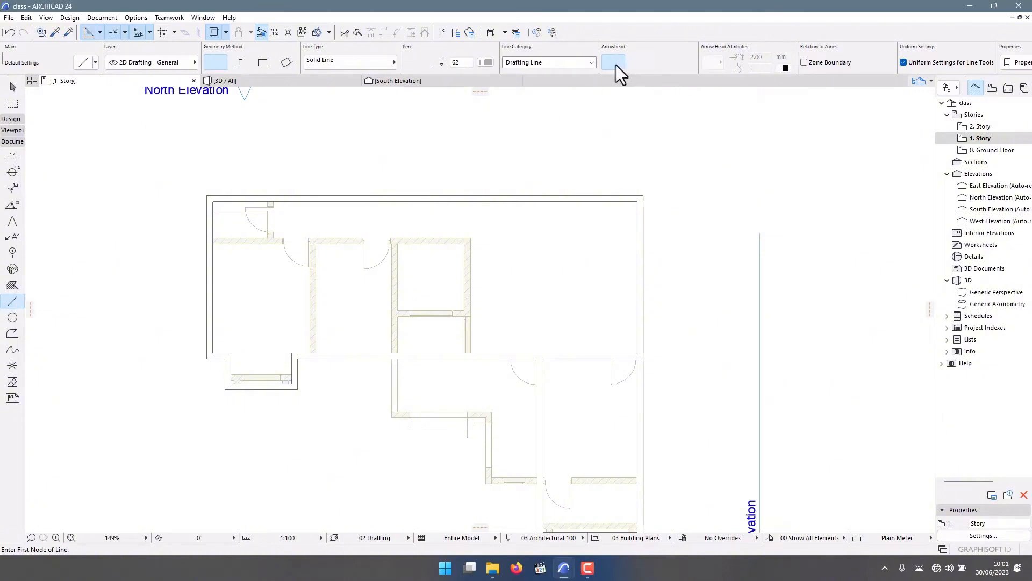
pyautogui.click(489, 63)
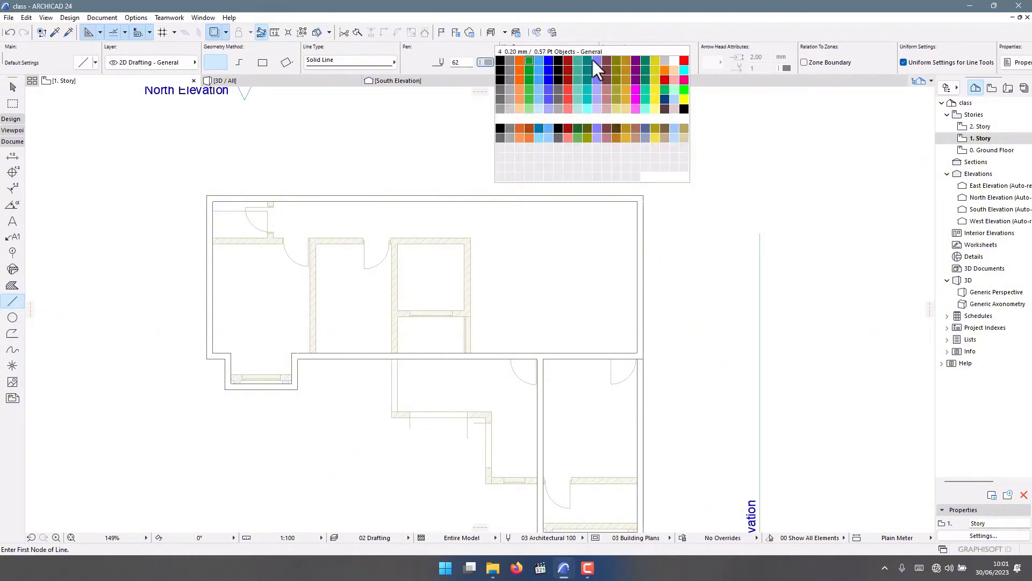
pyautogui.click(682, 62)
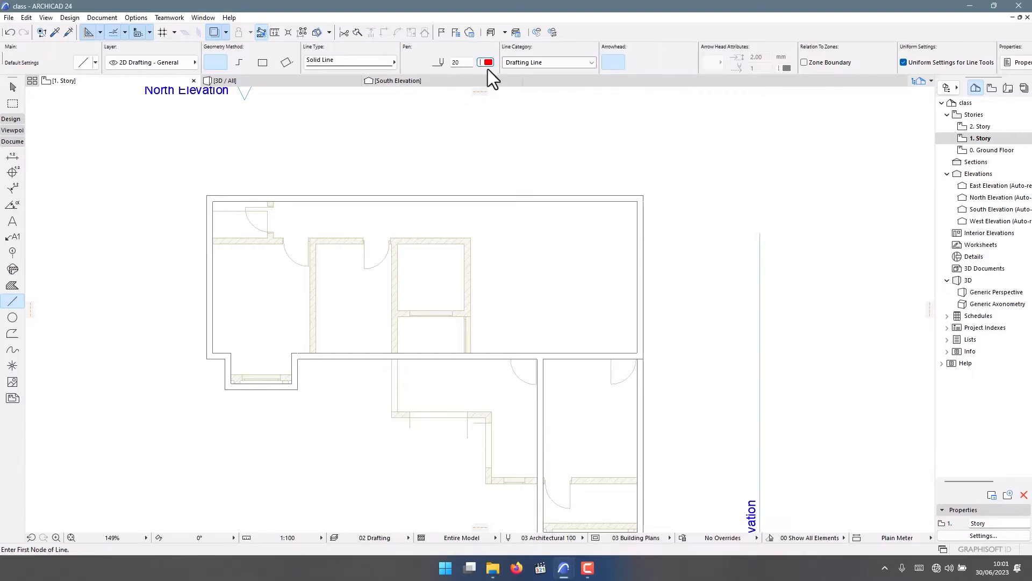
pyautogui.click(489, 63)
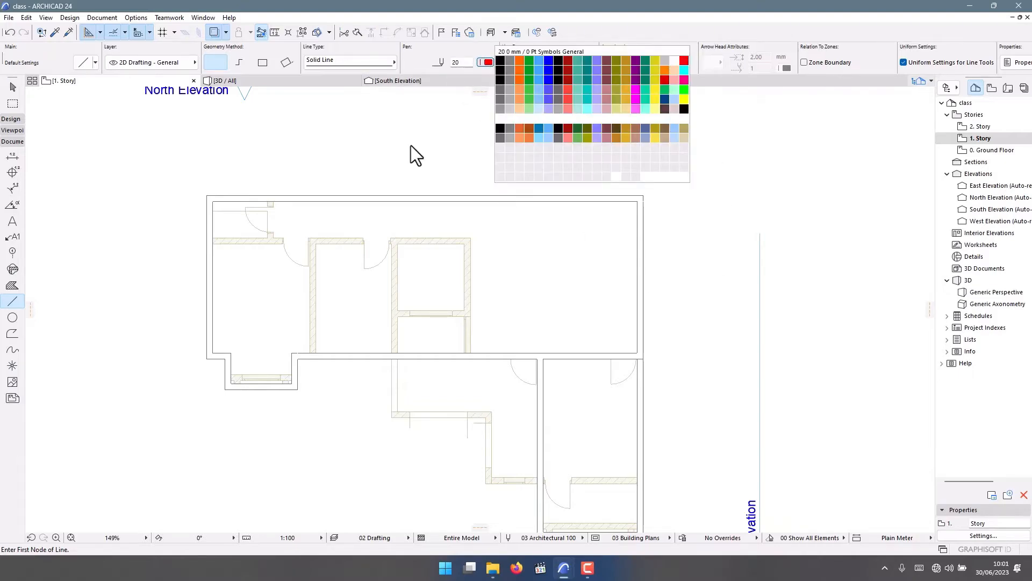
pyautogui.click(363, 126)
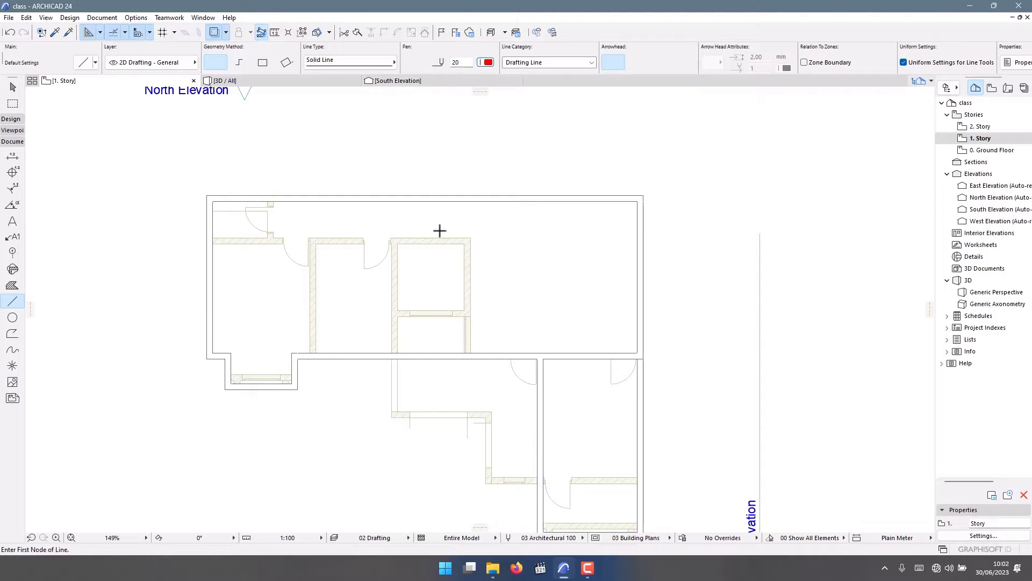
# Step: Try a single line along the north wall's inner face between its two corners, and undo it
pyautogui.scroll(4, 634, 194)
pyautogui.click(624, 213)
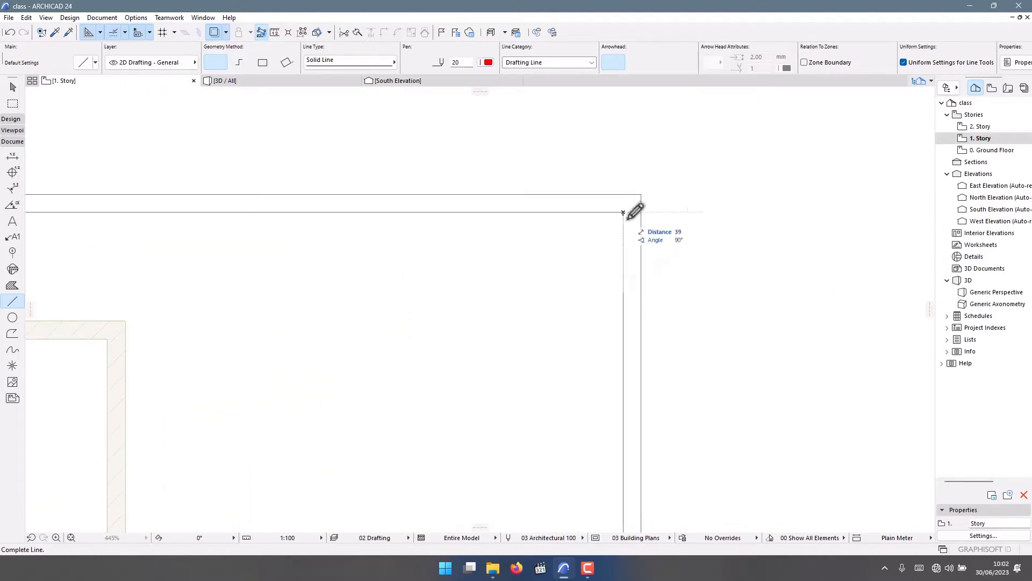
pyautogui.scroll(-5, 636, 212)
pyautogui.scroll(4, 295, 208)
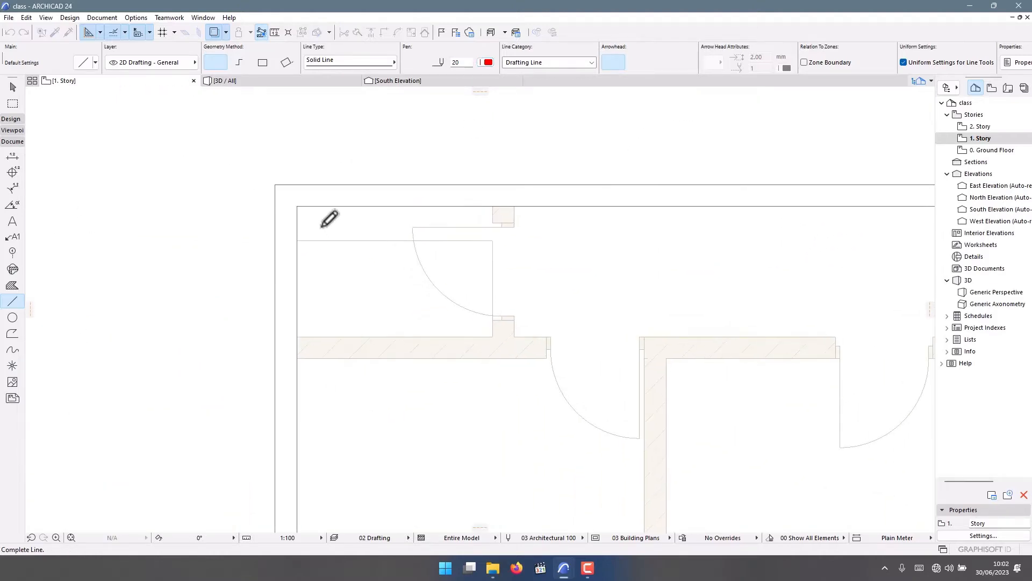
pyautogui.click(296, 206)
pyautogui.scroll(-2, 295, 206)
pyautogui.scroll(-6, 295, 172)
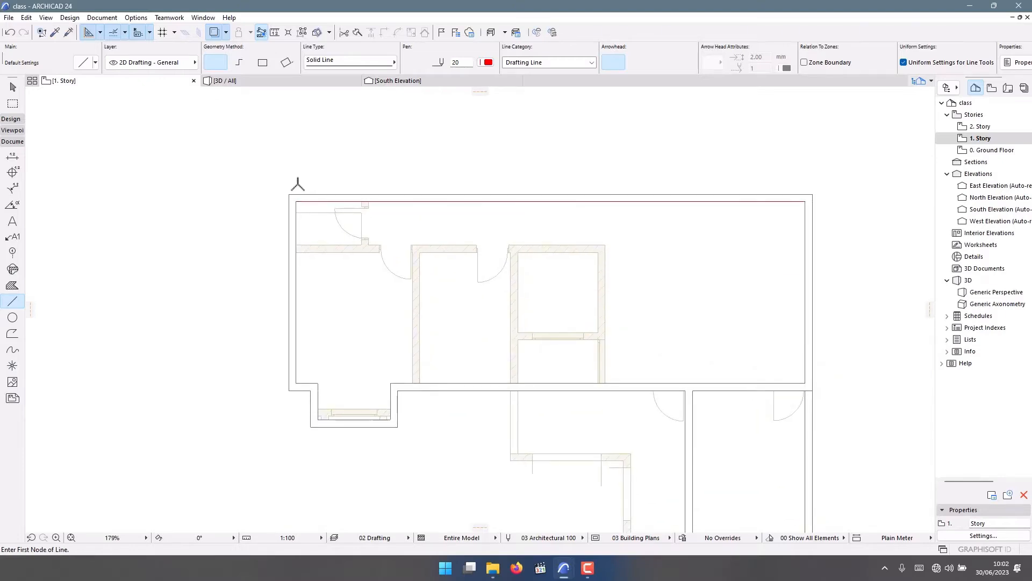
pyautogui.hotkey('ctrl', 'z')
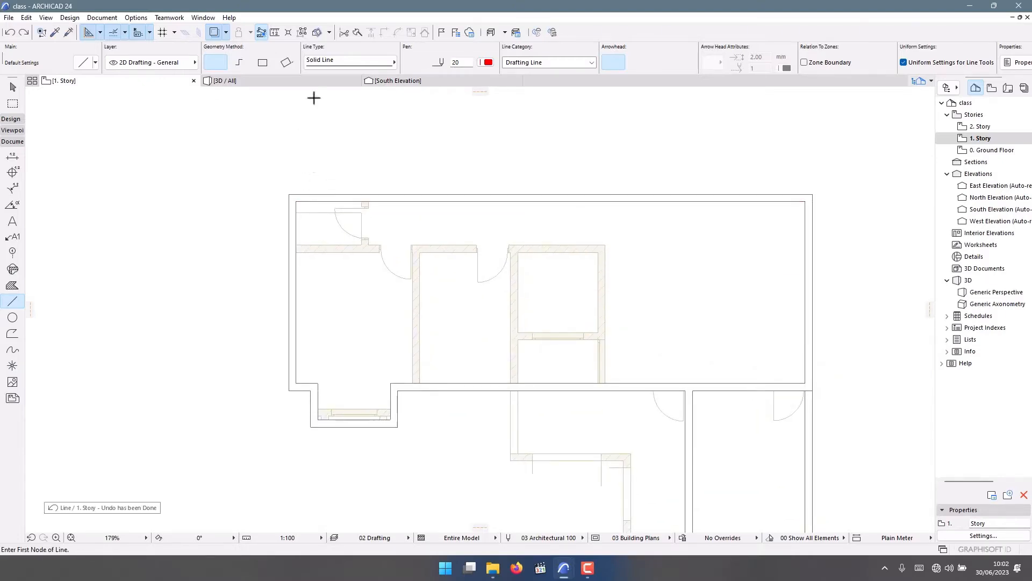
# Step: Start a polyline at the inner northeast corner and trace the inner faces of the north and west walls
pyautogui.click(235, 65)
pyautogui.scroll(5, 806, 203)
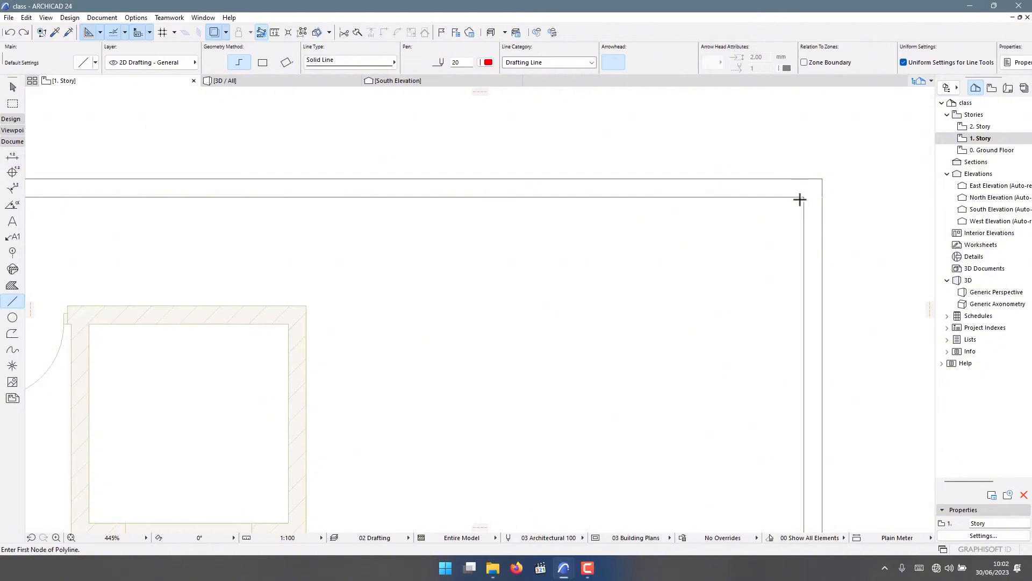
pyautogui.click(804, 191)
pyautogui.scroll(-5, 460, 177)
pyautogui.scroll(5, 401, 195)
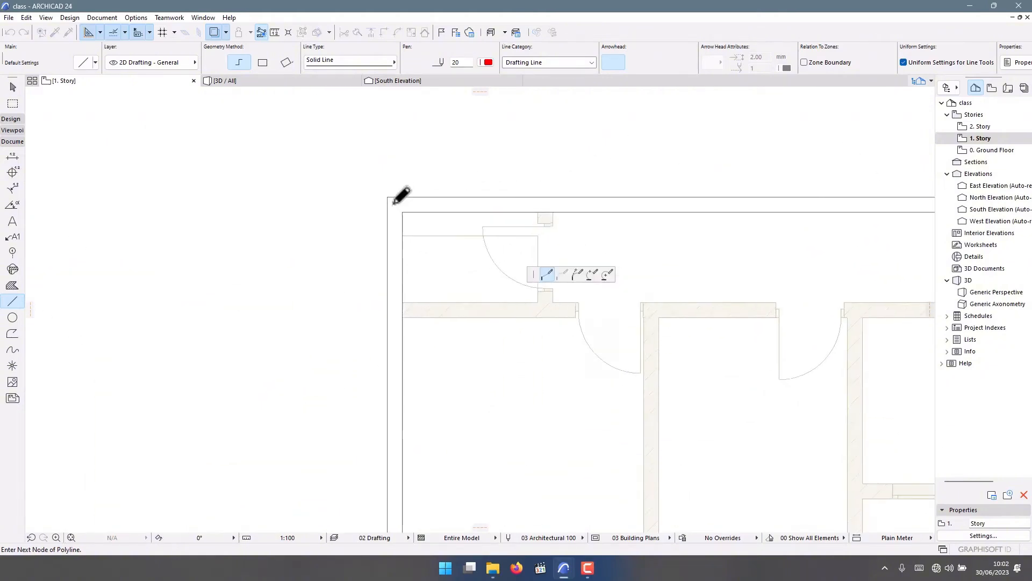
pyautogui.click(404, 210)
pyautogui.scroll(-5, 420, 411)
pyautogui.scroll(5, 396, 299)
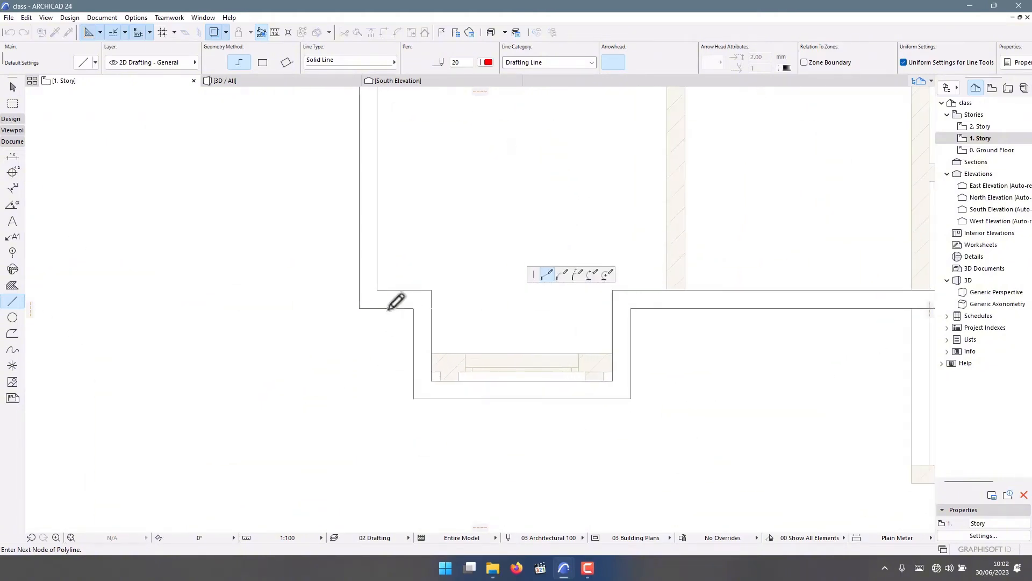
pyautogui.click(377, 290)
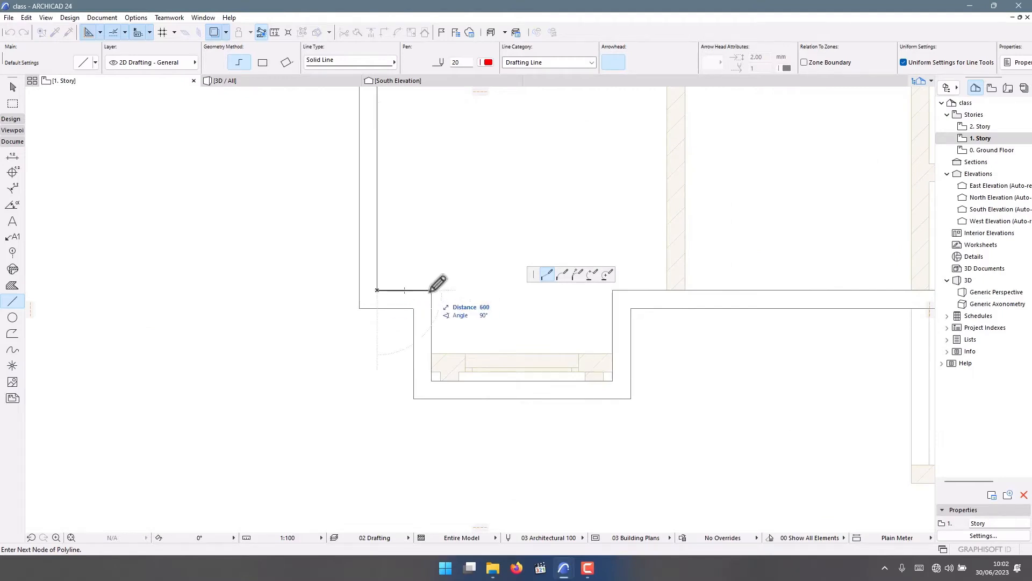
# Step: Continue the polyline around the inner corners of the projecting window bay on the south side
pyautogui.click(431, 291)
pyautogui.scroll(-5, 421, 212)
pyautogui.scroll(6, 428, 255)
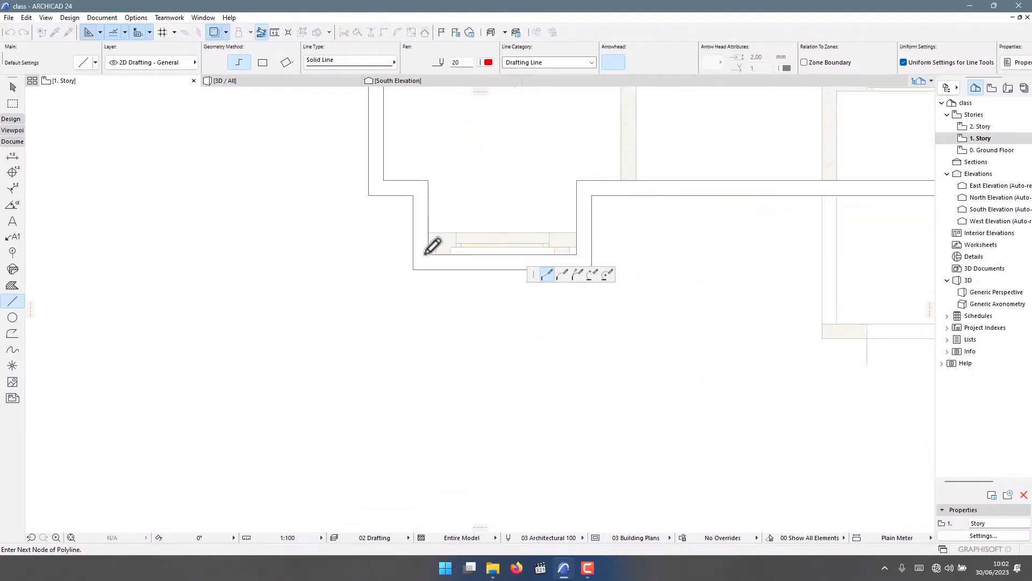
pyautogui.click(430, 254)
pyautogui.scroll(-5, 155, 327)
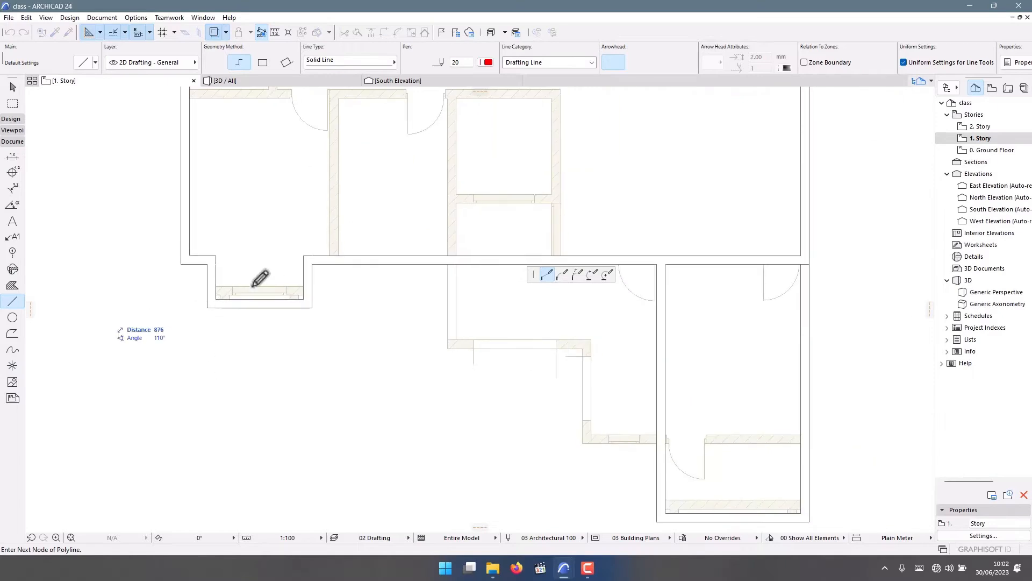
pyautogui.scroll(5, 356, 310)
pyautogui.scroll(3, 356, 310)
pyautogui.scroll(-5, 371, 328)
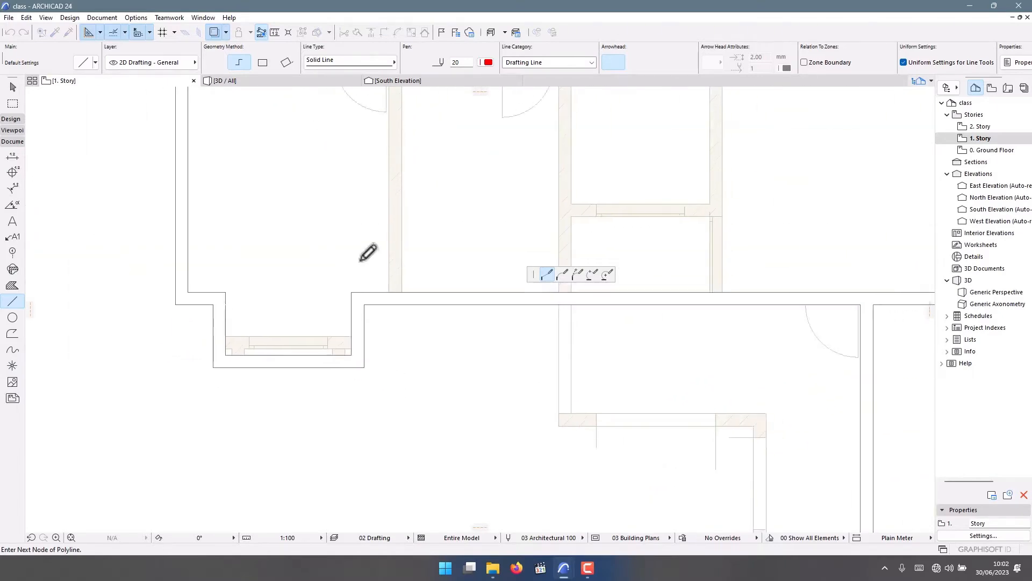
pyautogui.scroll(5, 377, 263)
pyautogui.scroll(-5, 350, 320)
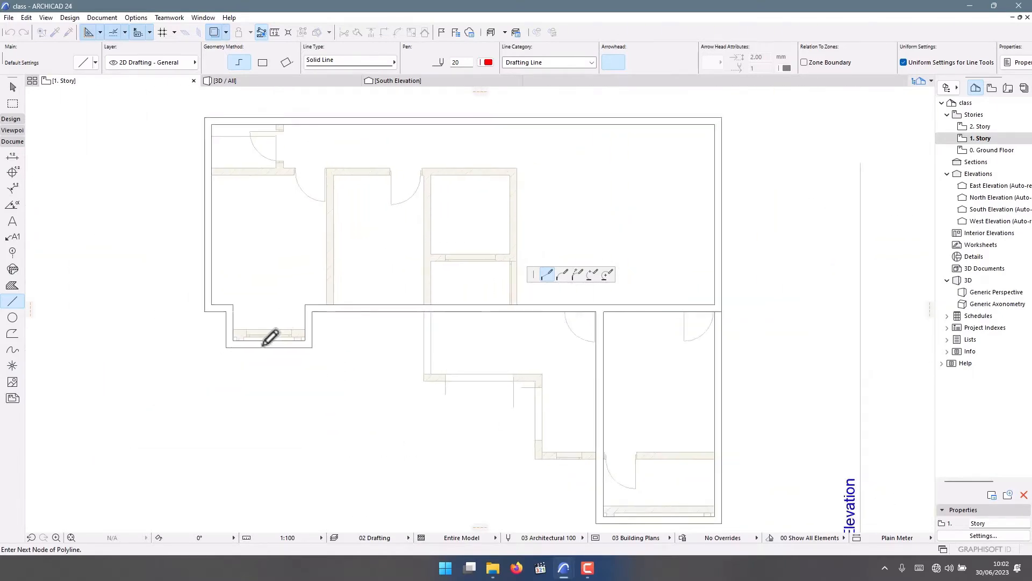
# Step: Trace the polyline along the south and east walls' inner faces and close it at the northeast starting corner
pyautogui.scroll(5, 395, 321)
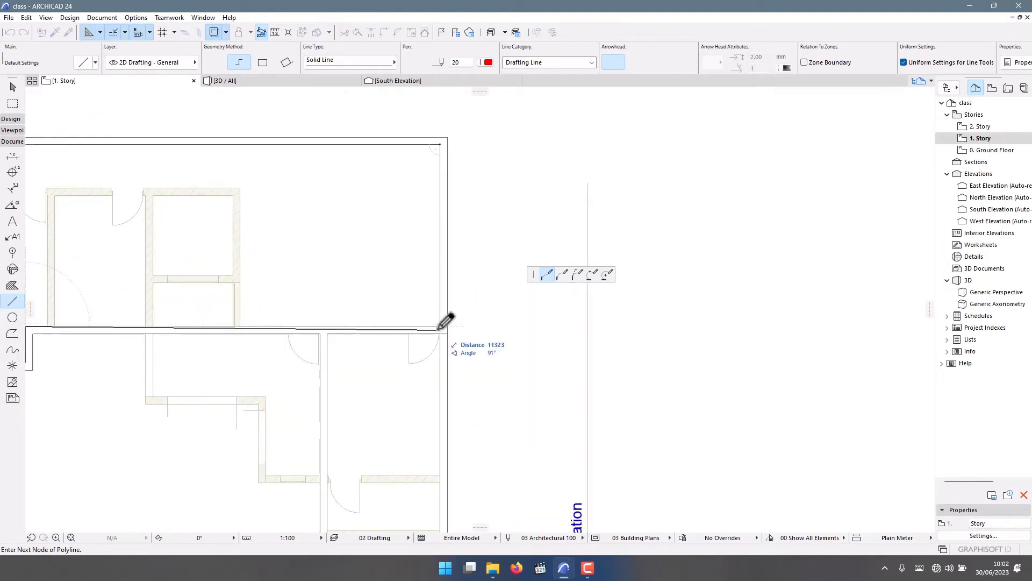
pyautogui.scroll(-5, 445, 320)
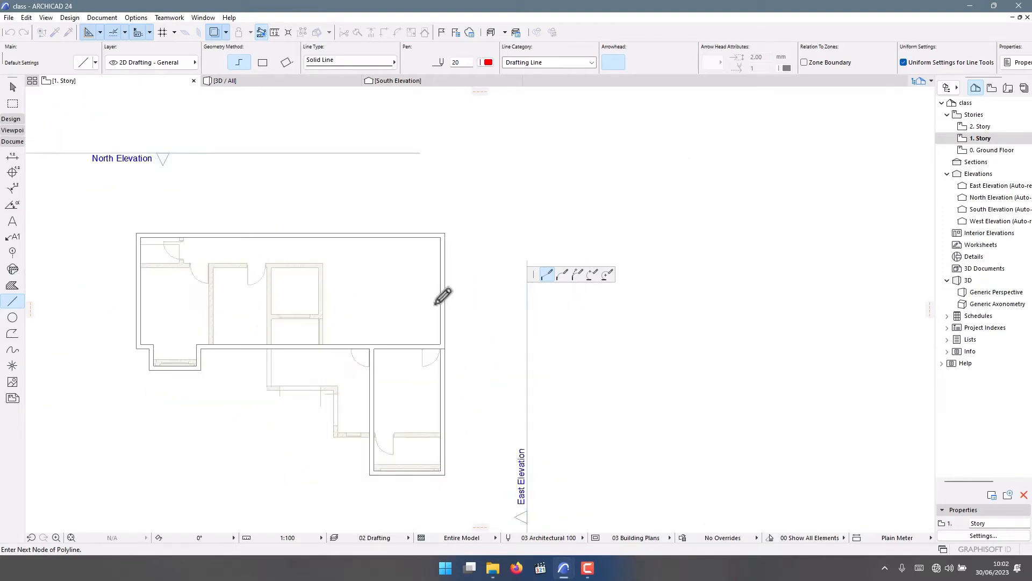
pyautogui.scroll(6, 449, 249)
pyautogui.click(447, 247)
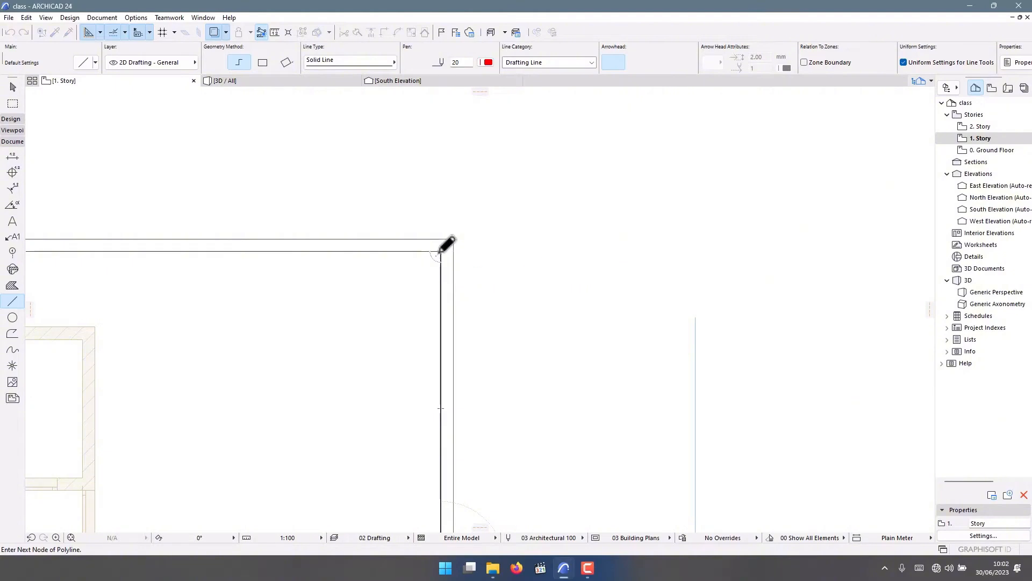
pyautogui.scroll(-5, 452, 252)
pyautogui.scroll(5, 397, 245)
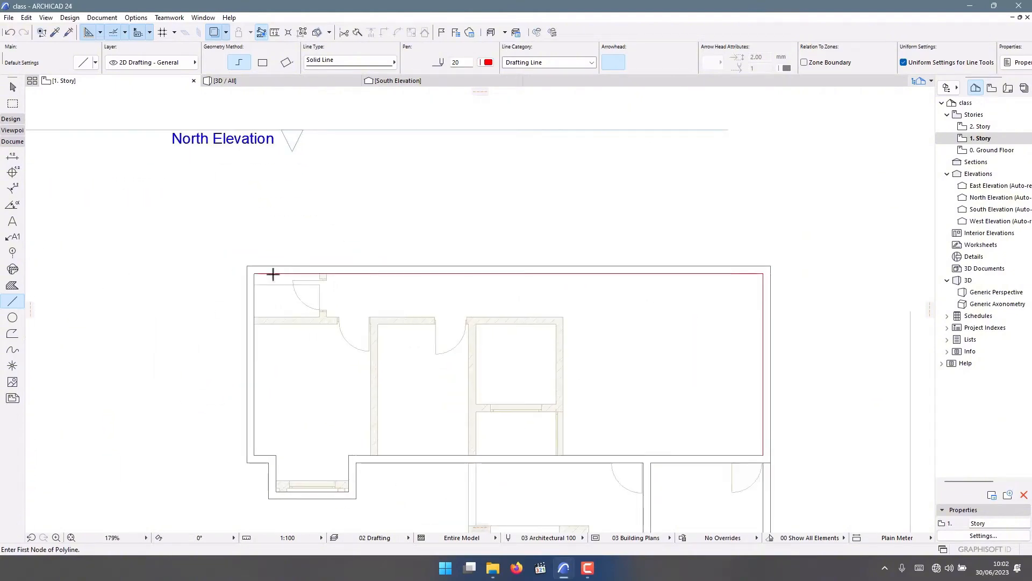
# Step: Leave the polyline drawing mode and select the closed red polyline along the walls' inner faces
pyautogui.press('Escape')
pyautogui.click(255, 274)
pyautogui.scroll(-6, 251, 277)
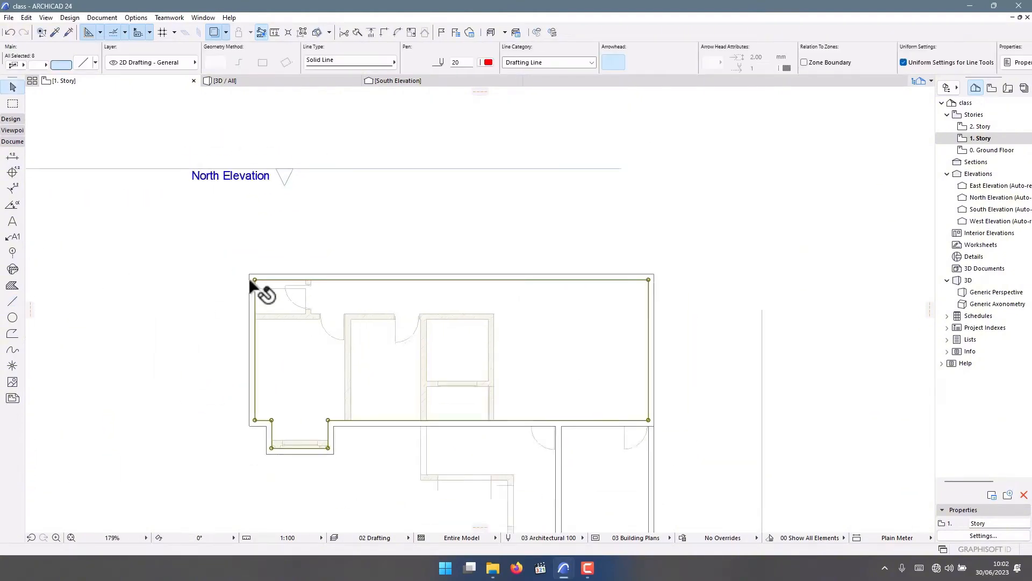
# Step: Deselect the inner wall polyline and display the Control Box palette above the floor plan
pyautogui.click(368, 230)
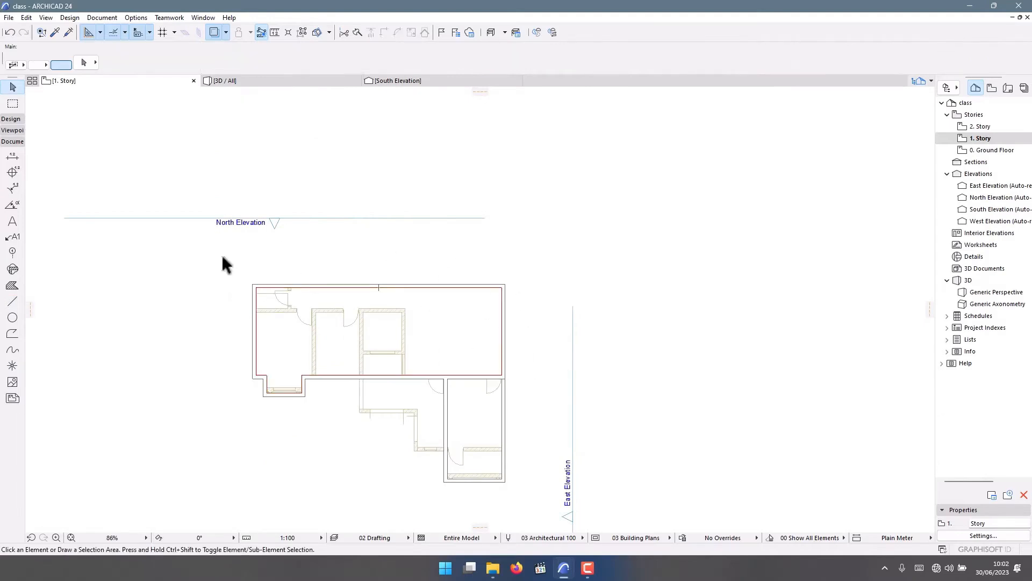
pyautogui.scroll(1, 304, 400)
pyautogui.moveTo(304, 400); pyautogui.dragTo(416, 436, button='middle')
pyautogui.scroll(-1, 416, 437)
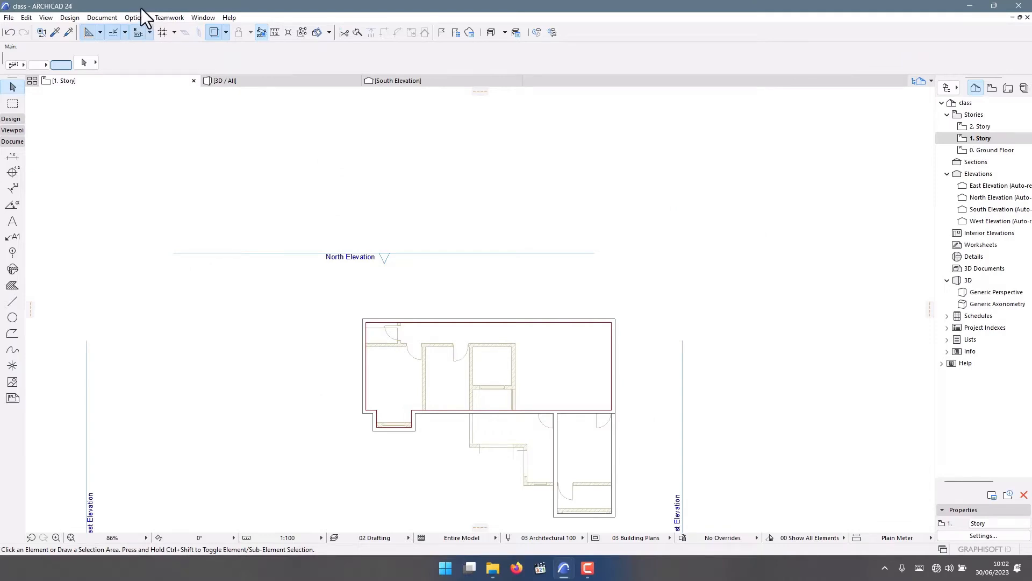
pyautogui.scroll(1, 189, 164)
pyautogui.scroll(-2, 224, 232)
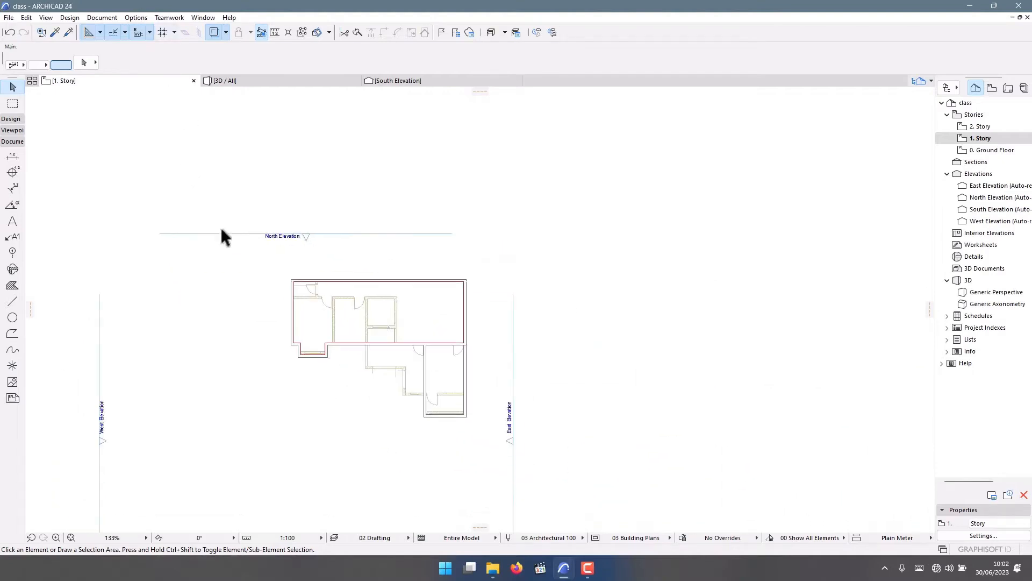
pyautogui.scroll(1, 416, 334)
pyautogui.scroll(2, 395, 319)
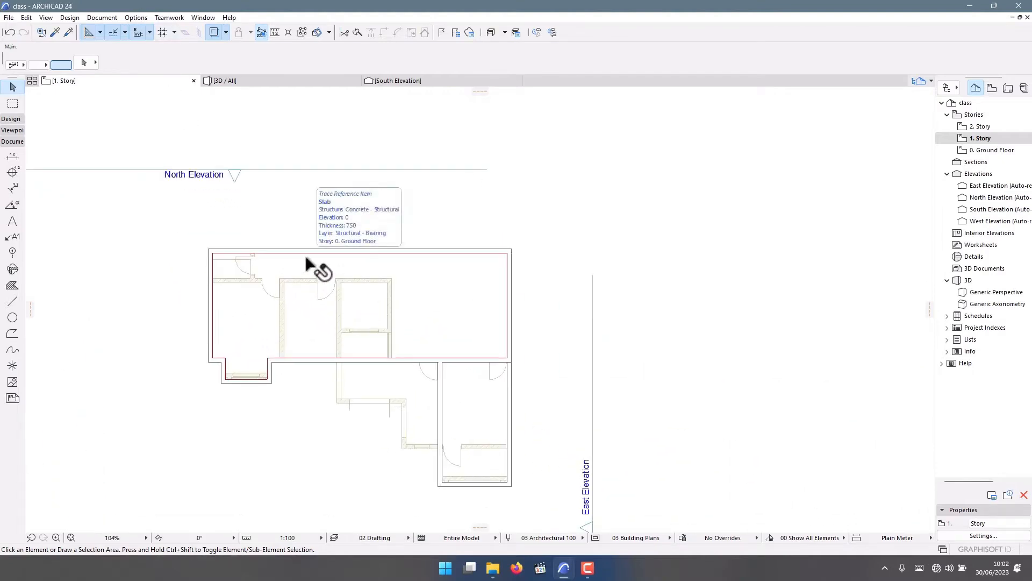
pyautogui.click(196, 17)
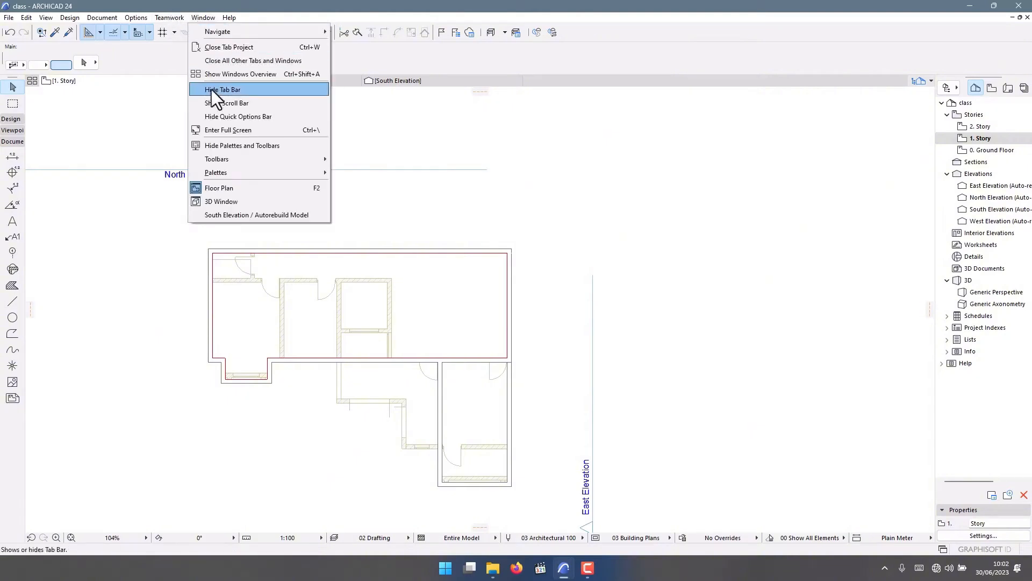
pyautogui.moveTo(240, 178)
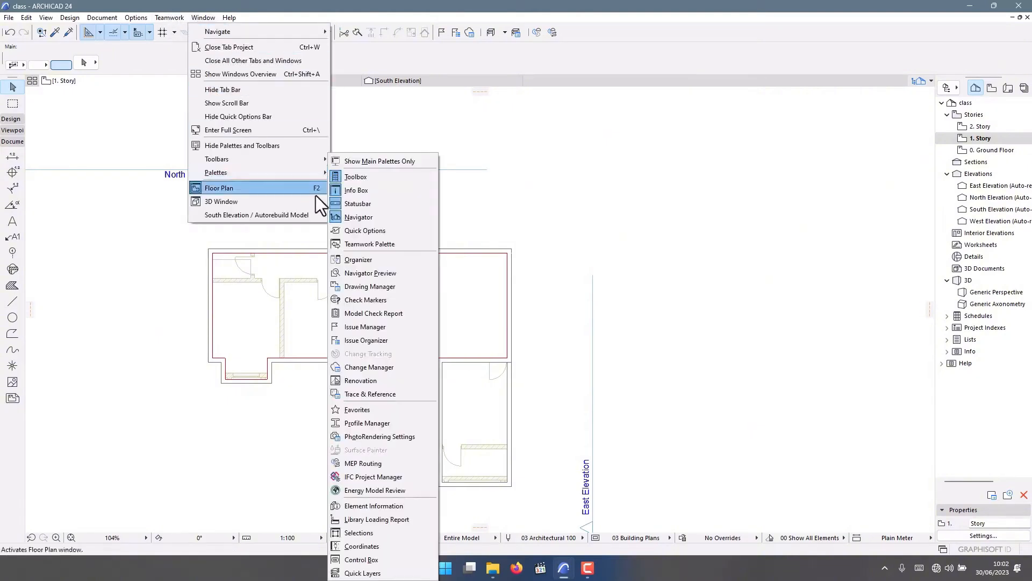
pyautogui.click(352, 562)
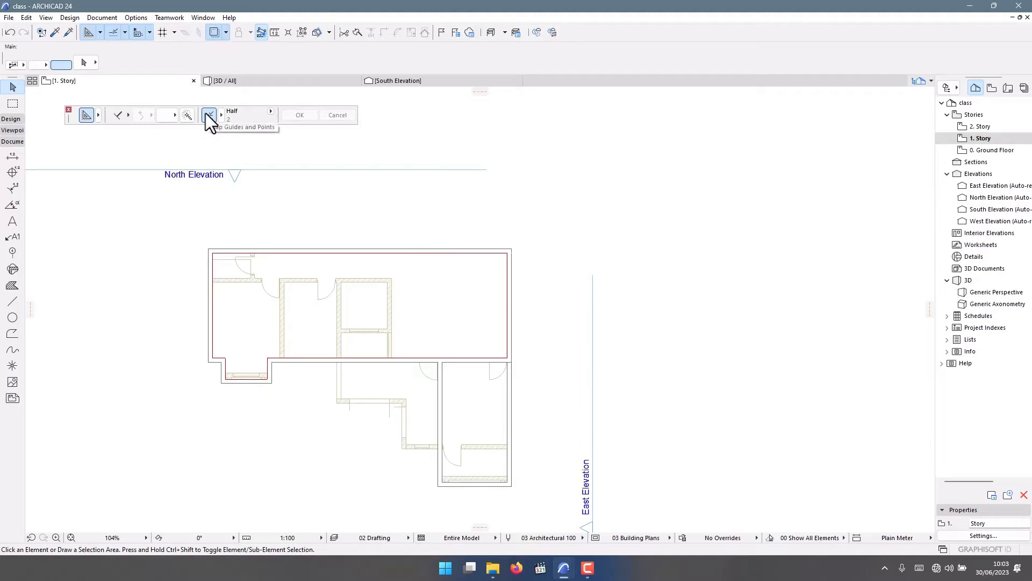
# Step: Set the relative construction method to Offset
pyautogui.scroll(3, 222, 296)
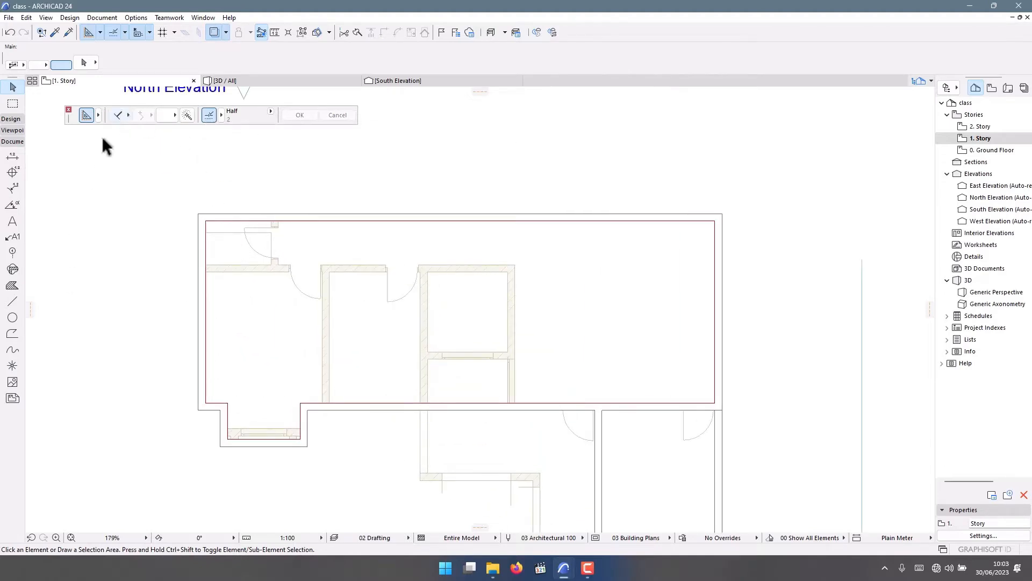
pyautogui.click(127, 117)
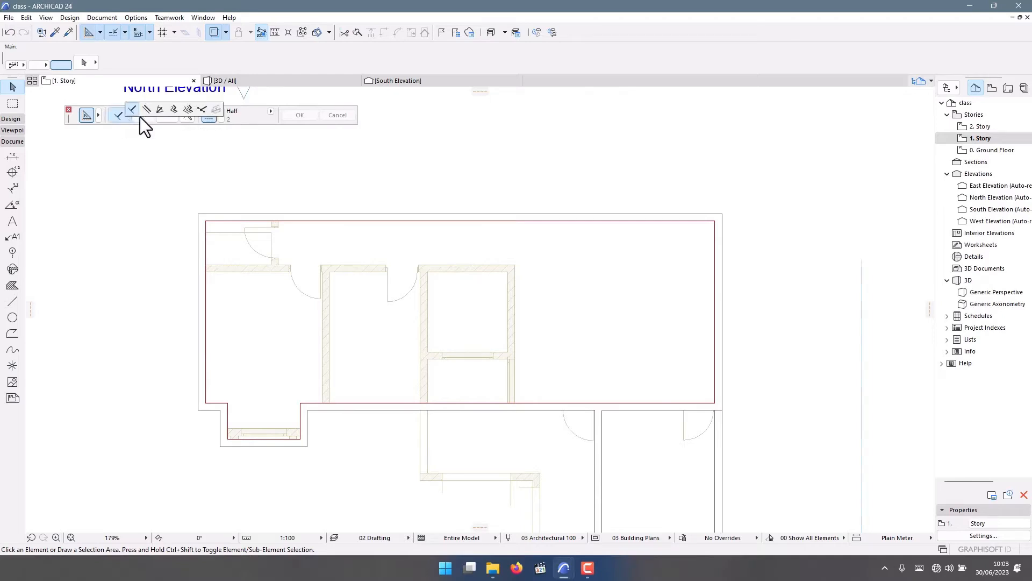
pyautogui.click(175, 110)
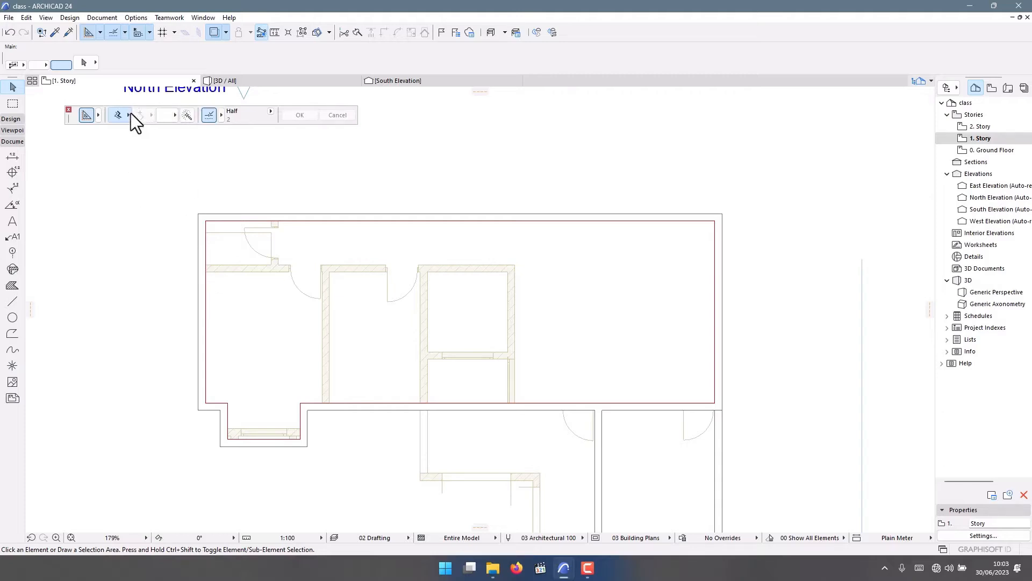
# Step: Create a new polyline with the Line tool and Magic Wand by offsetting the inner wall outline outward by 275
pyautogui.click(12, 301)
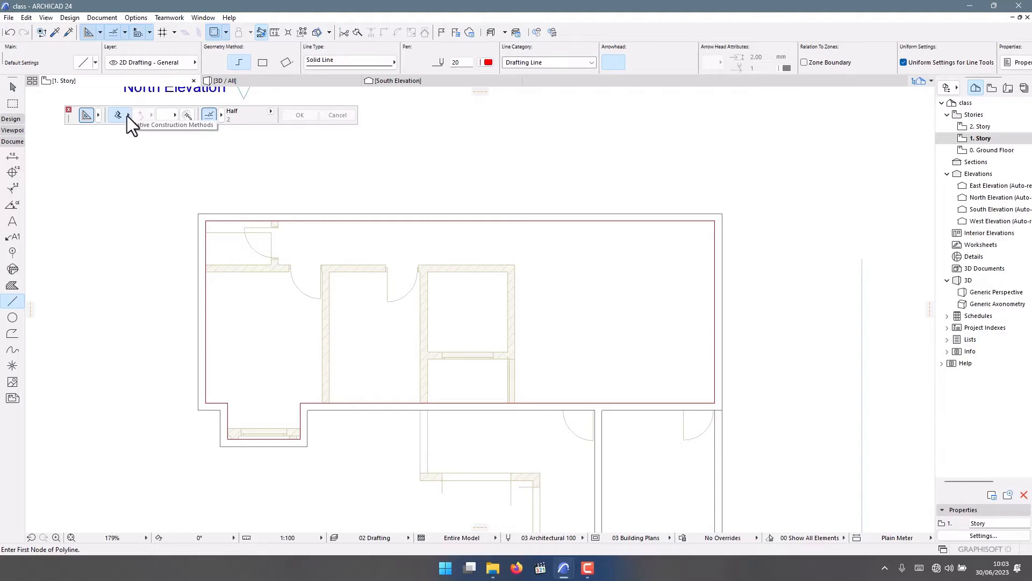
pyautogui.click(186, 116)
pyautogui.click(232, 221)
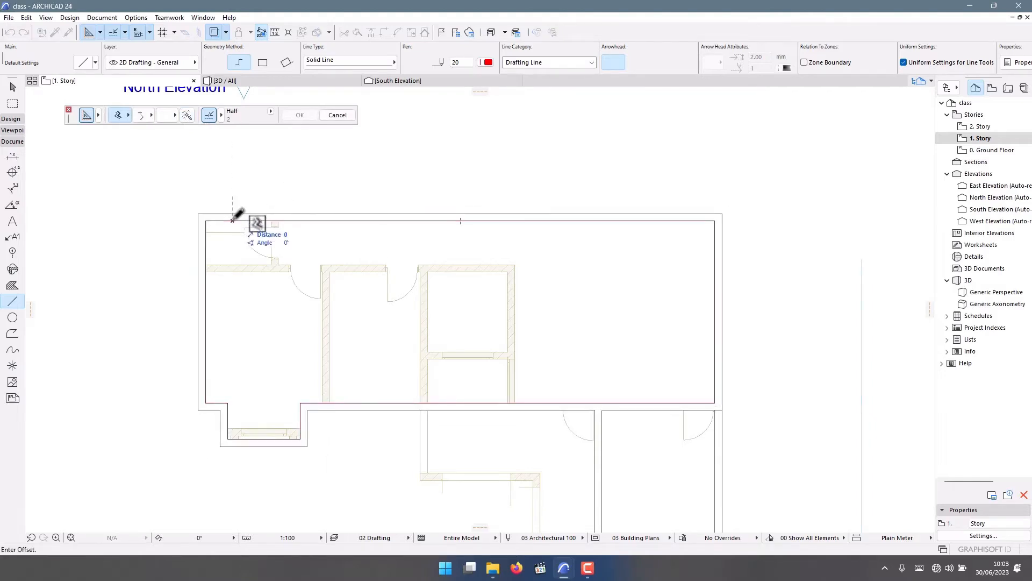
pyautogui.scroll(3, 235, 215)
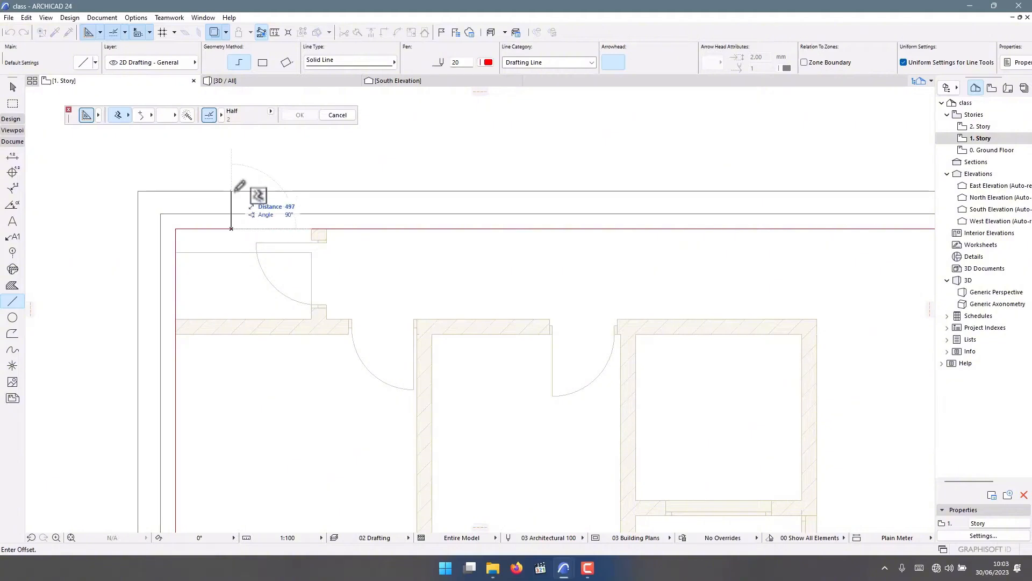
pyautogui.scroll(-2, 235, 189)
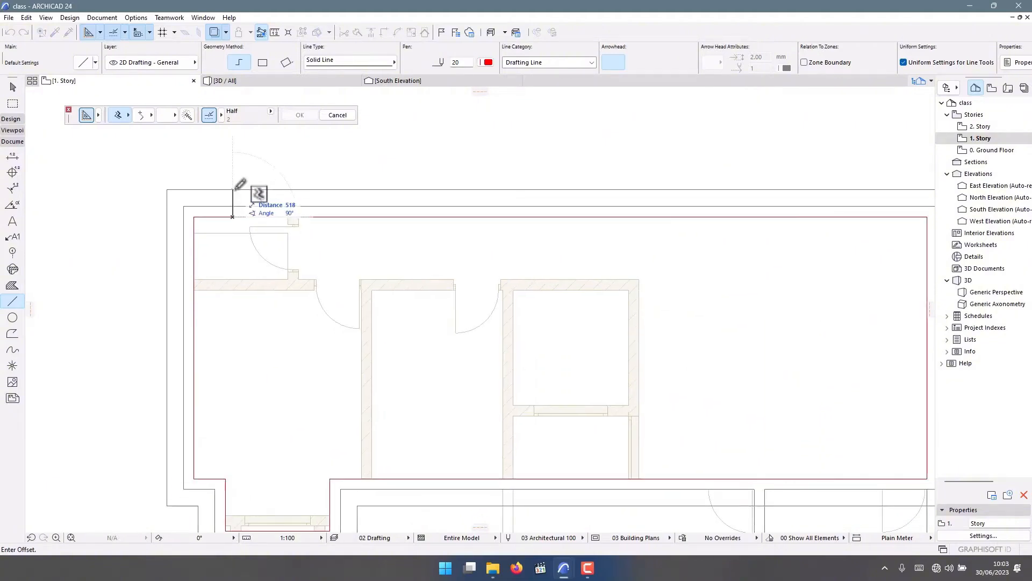
pyautogui.write('275')
pyautogui.press('Return')
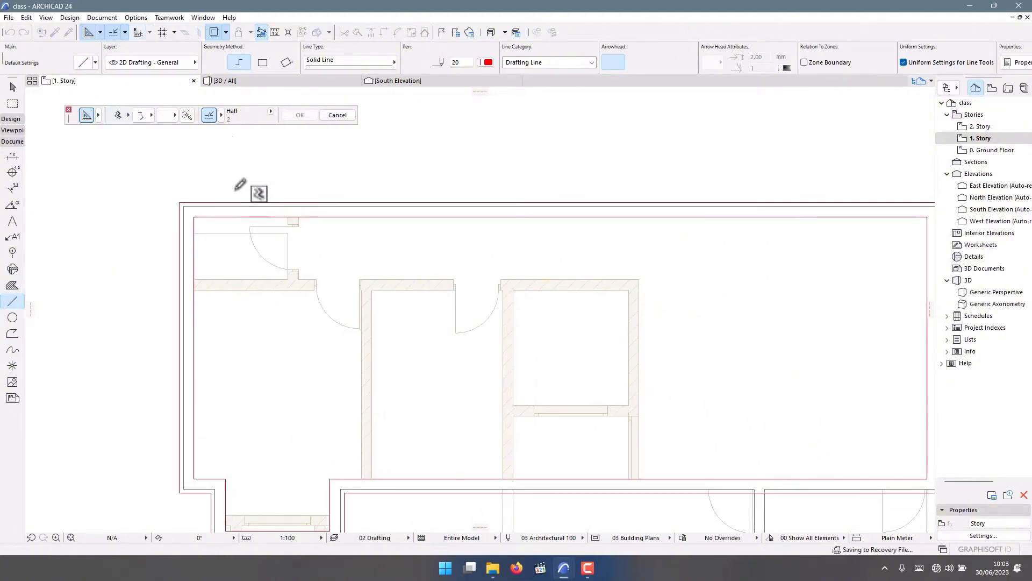
# Step: Offset the inner wall outline outward again with the Magic Wand, placing the copy between the walls' outer face and the outermost outline
pyautogui.scroll(2, 234, 216)
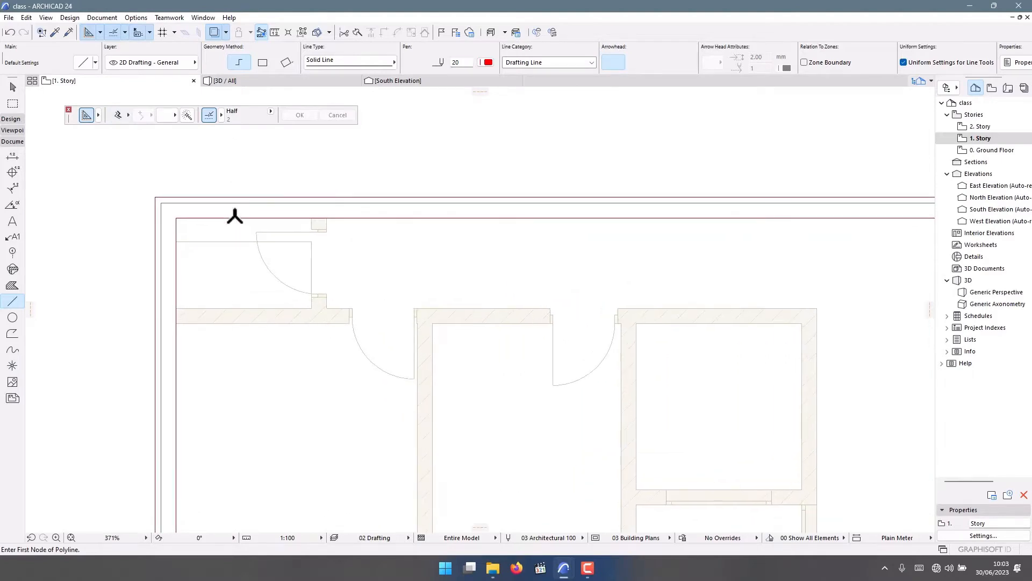
pyautogui.scroll(-3, 171, 184)
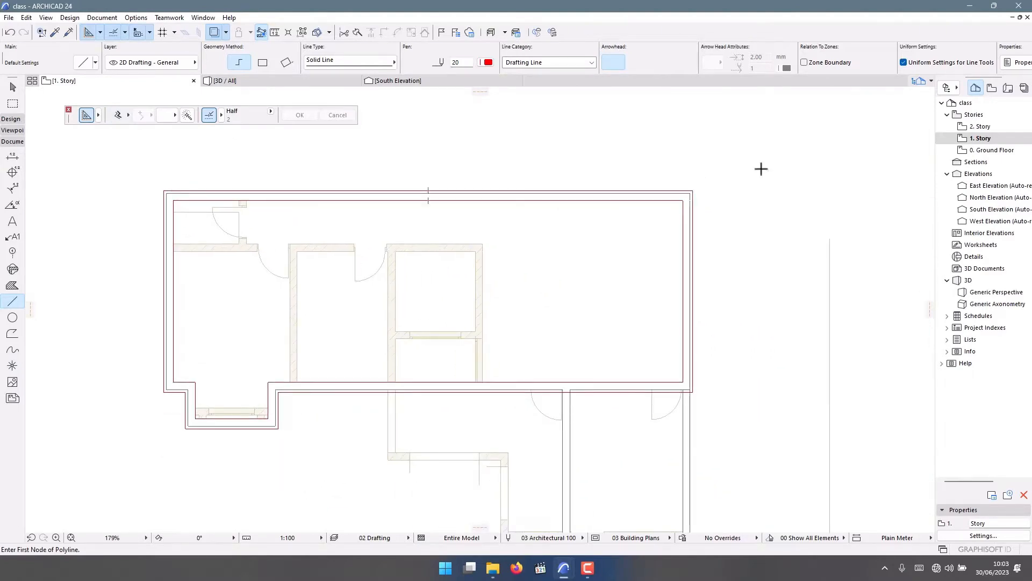
pyautogui.scroll(4, 695, 180)
pyautogui.scroll(-1, 519, 256)
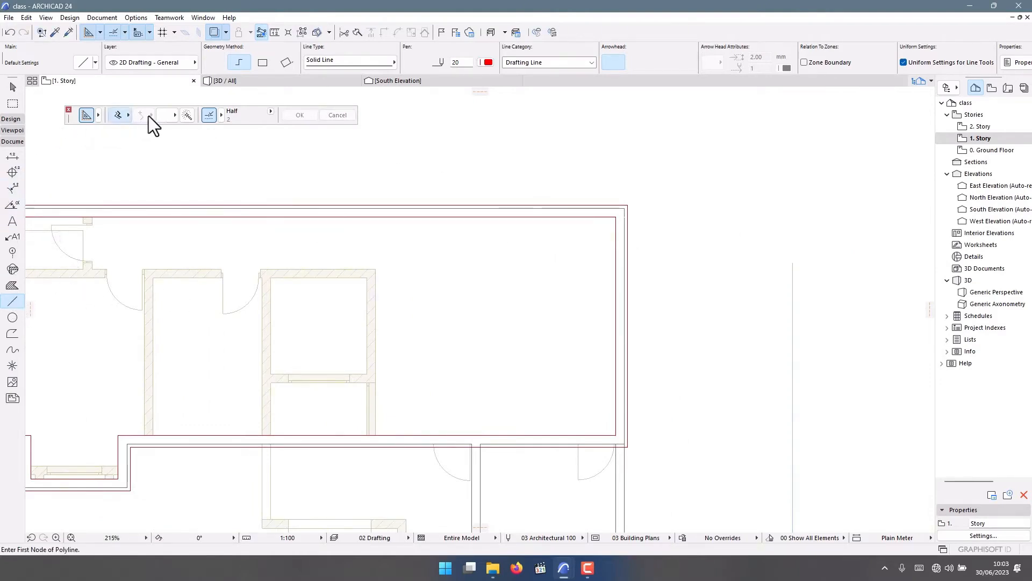
pyautogui.click(186, 115)
pyautogui.scroll(5, 530, 215)
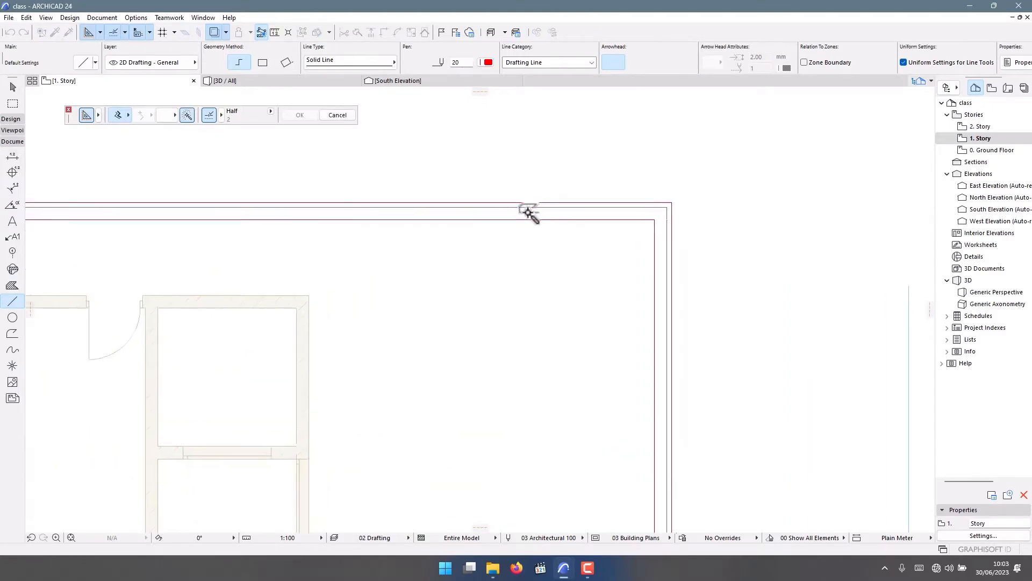
pyautogui.click(530, 225)
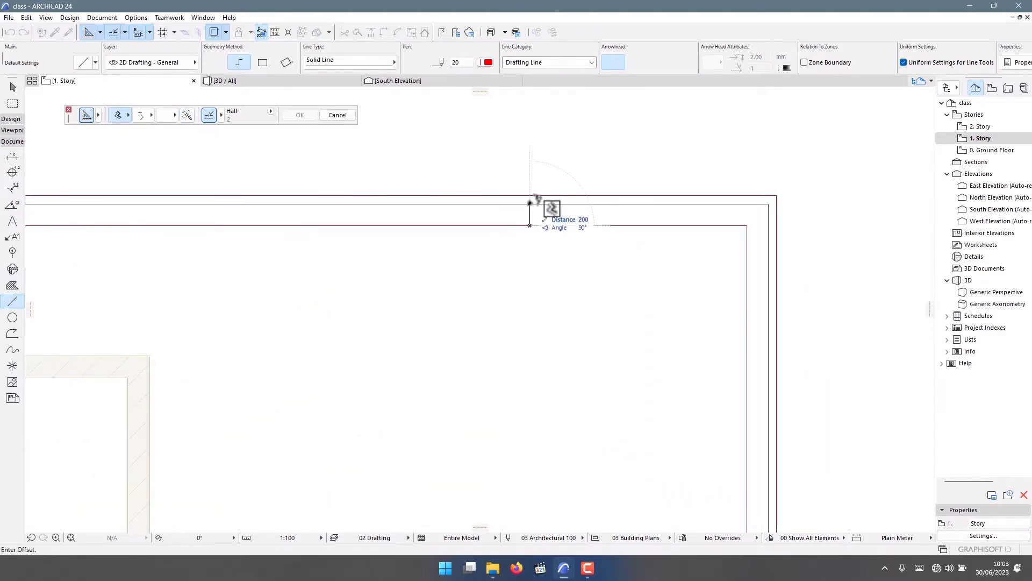
pyautogui.scroll(3, 530, 210)
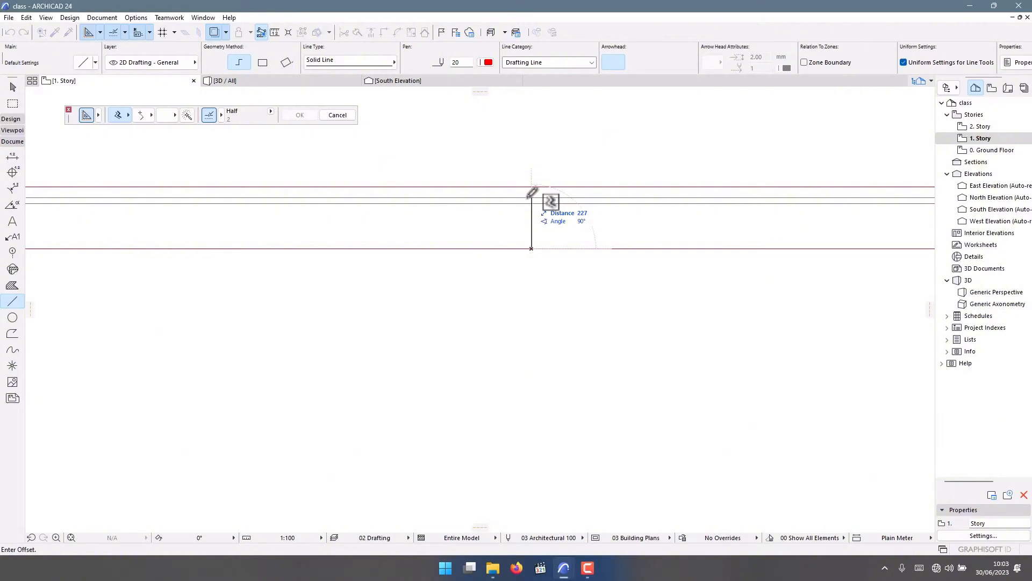
pyautogui.write('2')
pyautogui.press('Return')
pyautogui.scroll(-3, 511, 210)
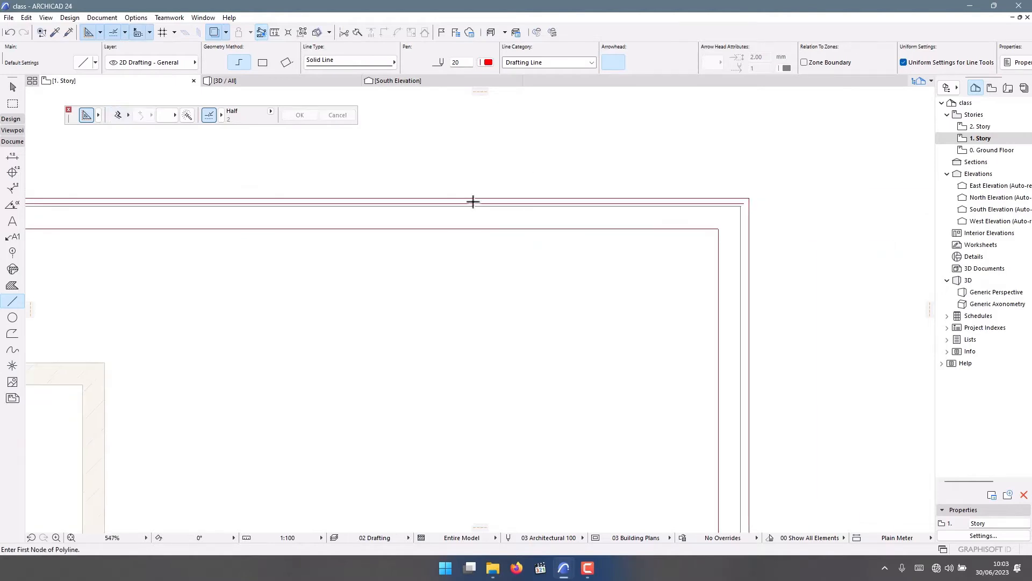
# Step: Select the polyline just inside the outermost outline and change its pen colour to blue
pyautogui.scroll(2, 484, 202)
pyautogui.press('Escape')
pyautogui.click(500, 202)
pyautogui.scroll(-3, 461, 205)
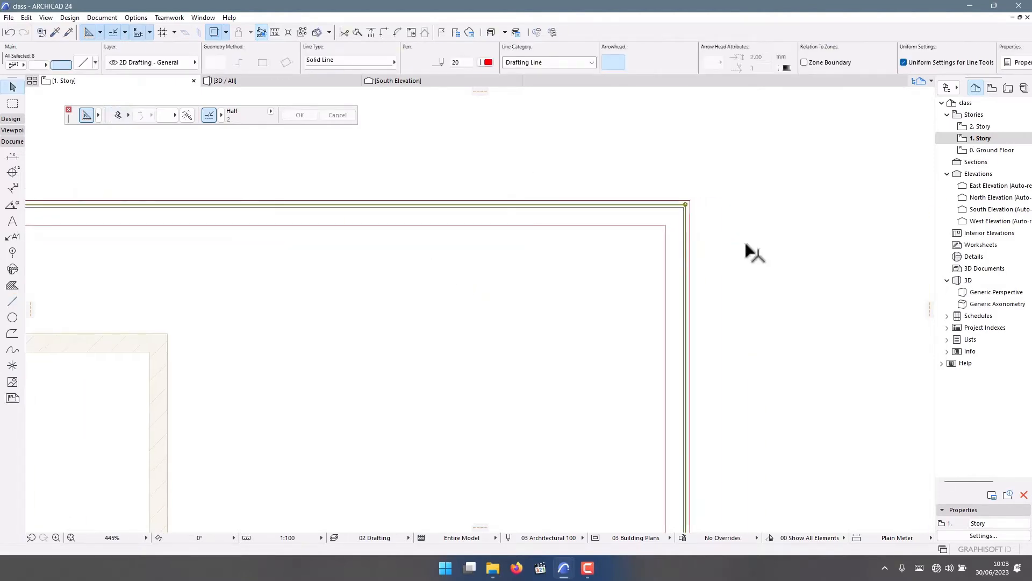
pyautogui.click(486, 64)
pyautogui.click(549, 61)
pyautogui.click(871, 235)
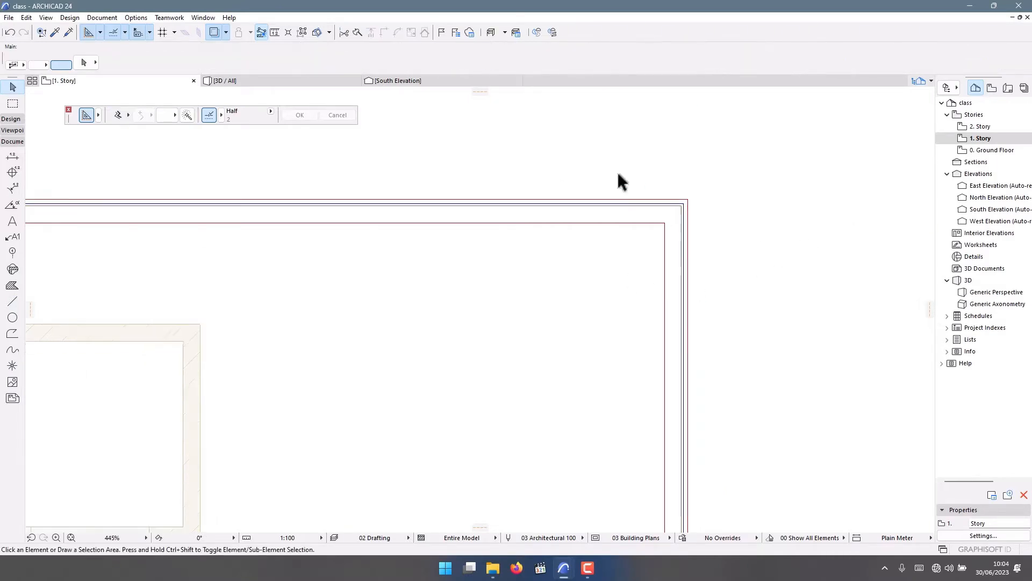
# Step: Start a new surface duplicated from Paint - Glossy White C 04, editing its name, and accept the surface settings
pyautogui.scroll(-4, 624, 180)
pyautogui.scroll(4, 226, 365)
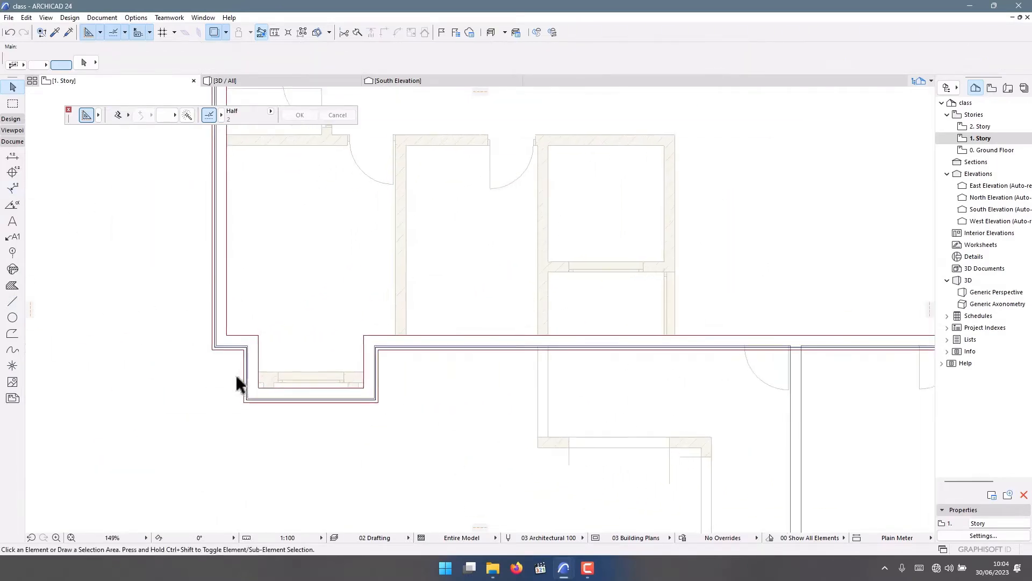
pyautogui.click(12, 118)
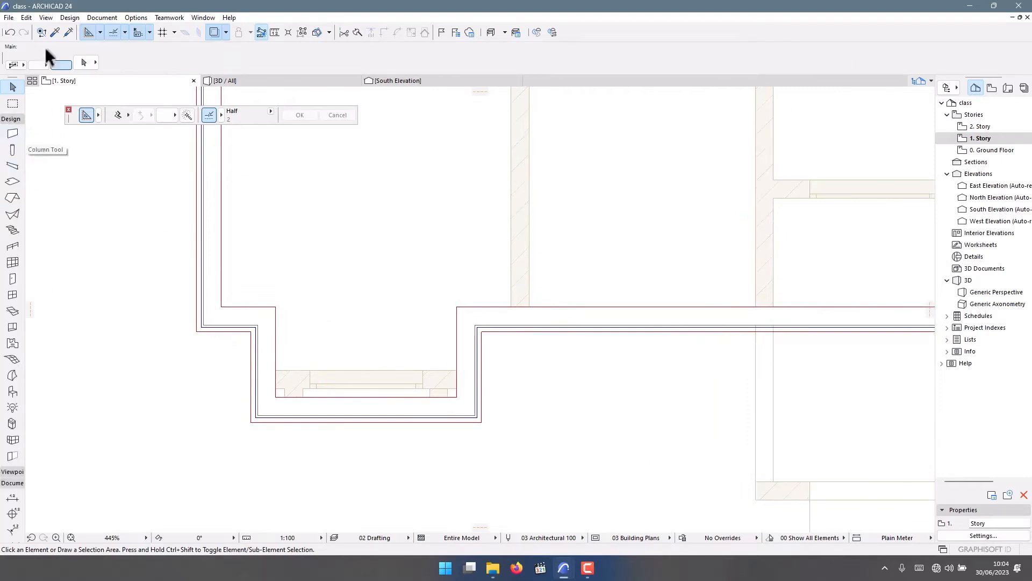
pyautogui.click(134, 18)
pyautogui.moveTo(138, 31)
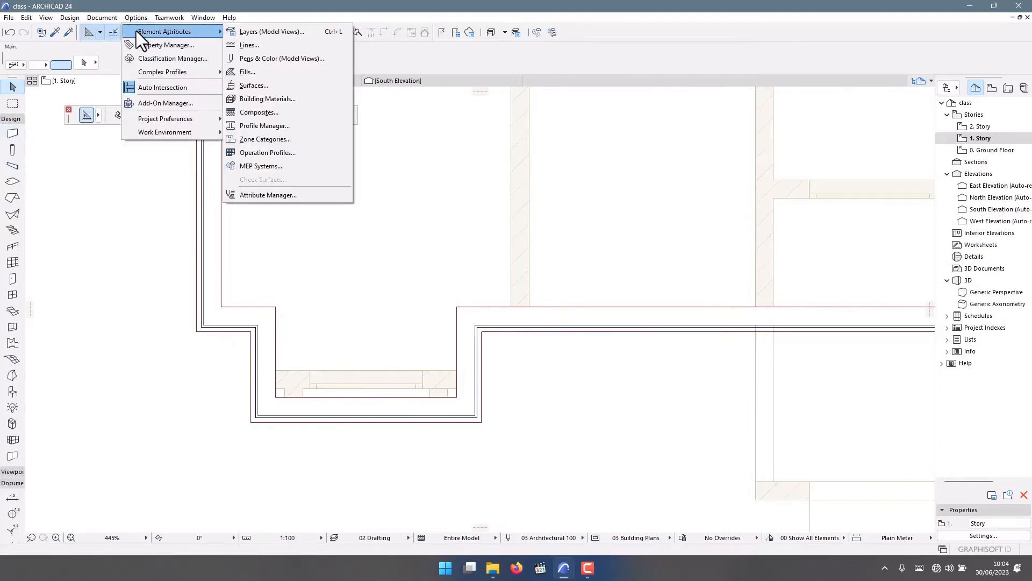
pyautogui.click(260, 86)
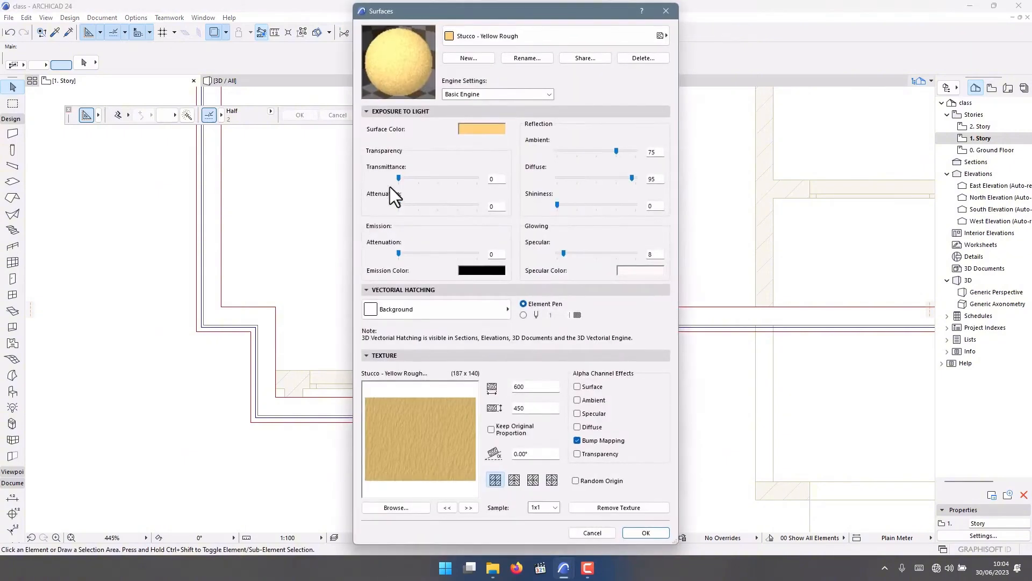
pyautogui.click(481, 37)
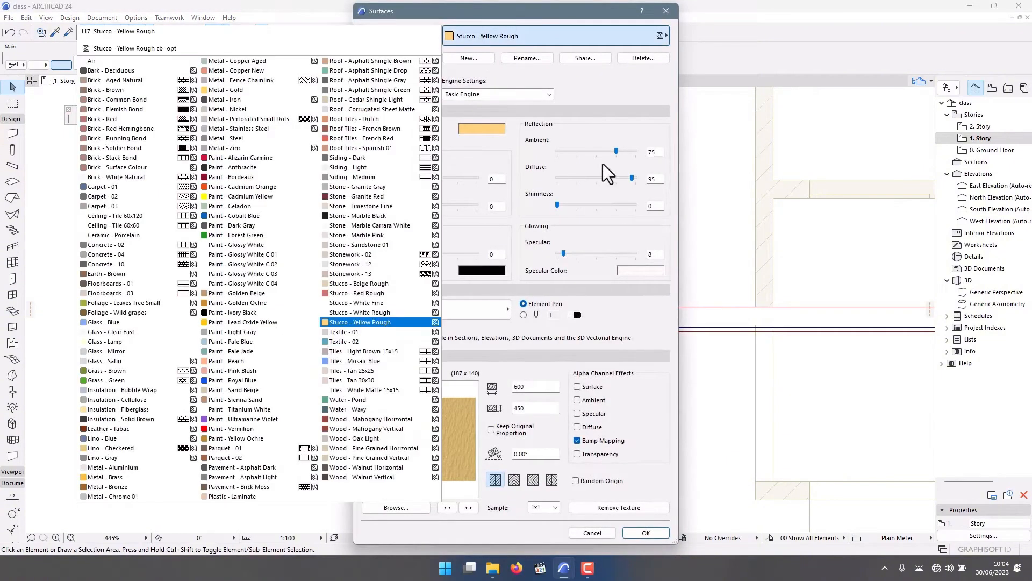
pyautogui.click(243, 283)
pyautogui.click(480, 57)
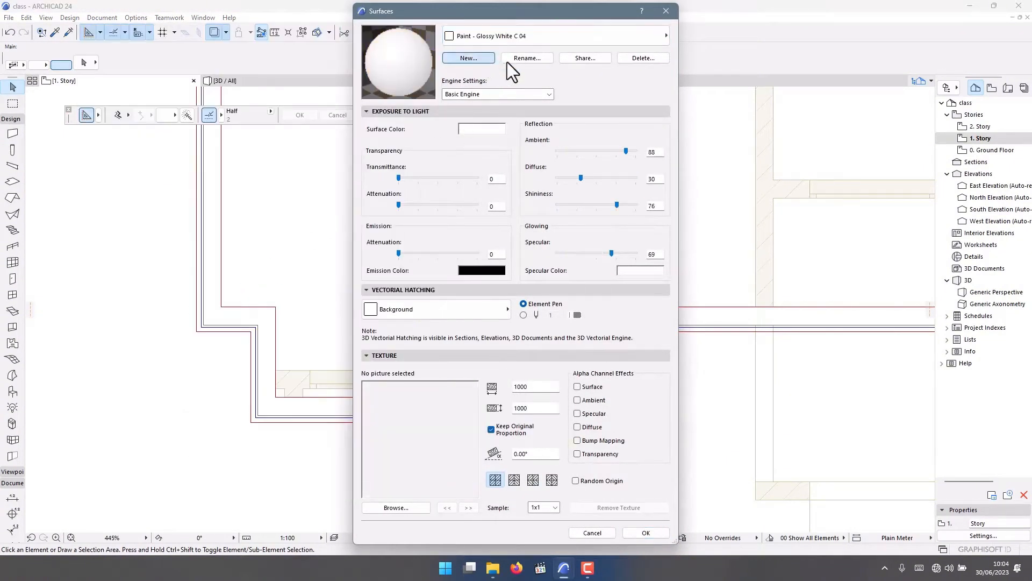
pyautogui.moveTo(555, 169); pyautogui.dragTo(530, 168)
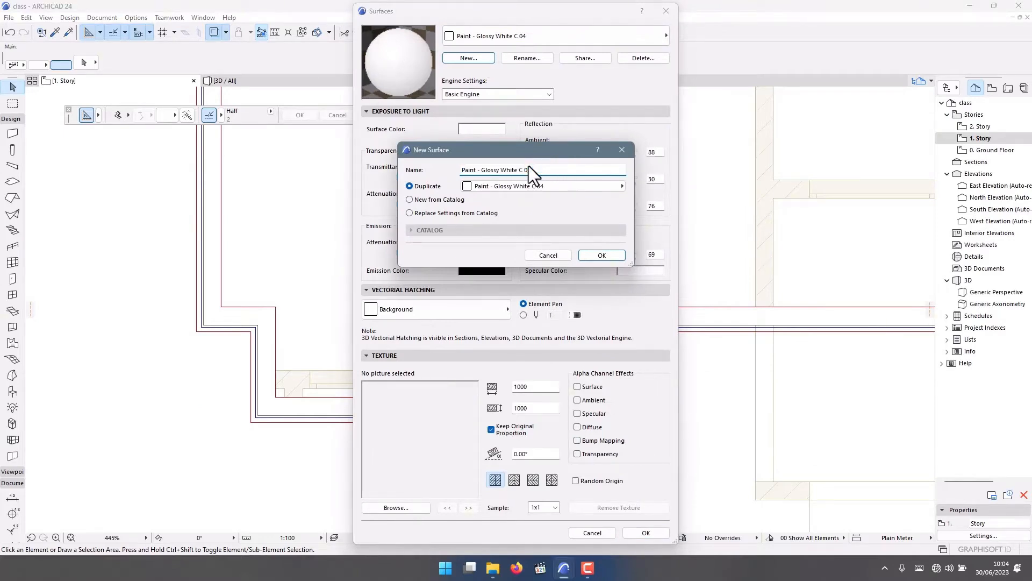
pyautogui.click(644, 531)
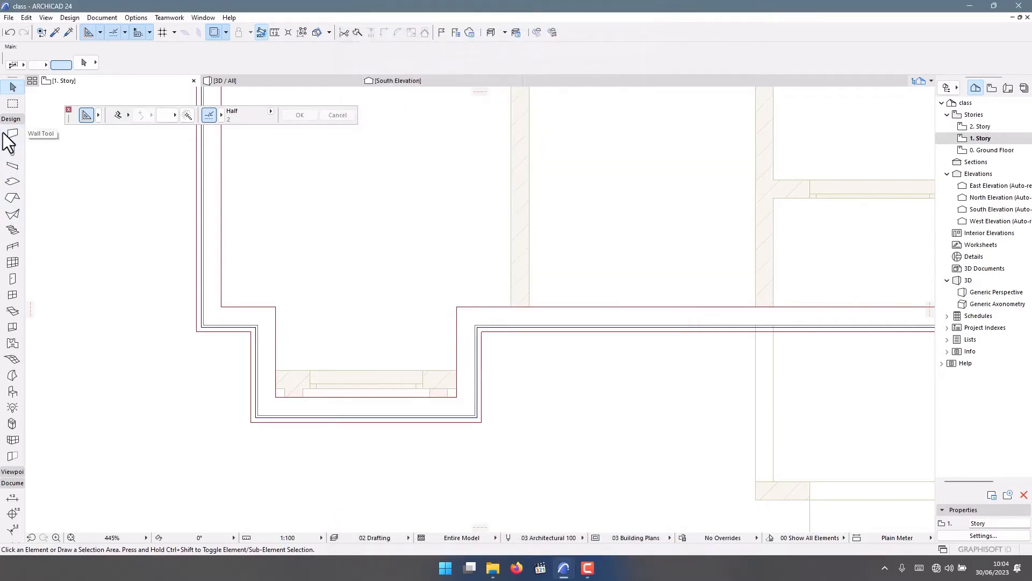
pyautogui.click(12, 181)
pyautogui.scroll(-5, 344, 281)
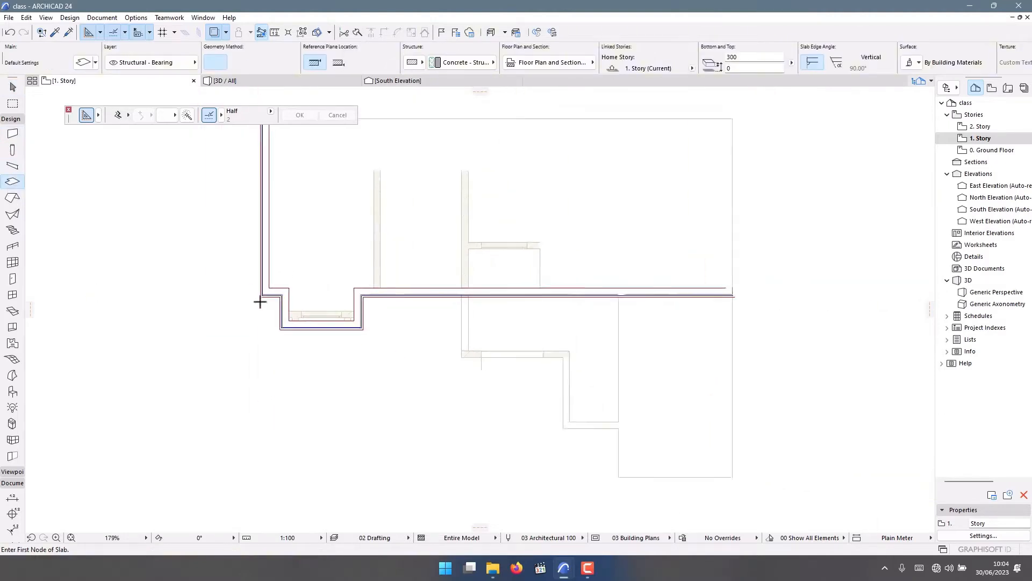
pyautogui.scroll(4, 391, 262)
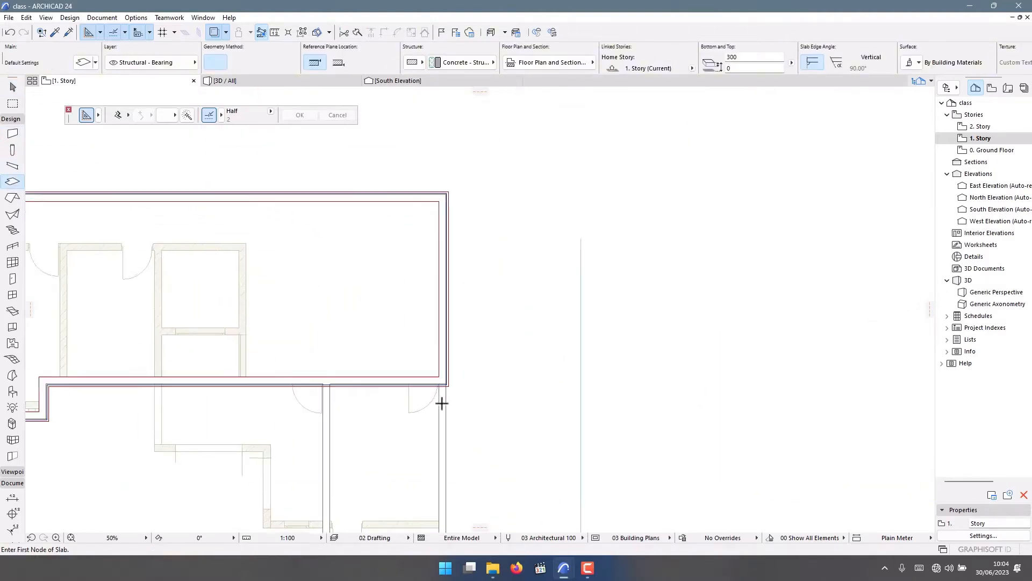
pyautogui.scroll(-3, 629, 364)
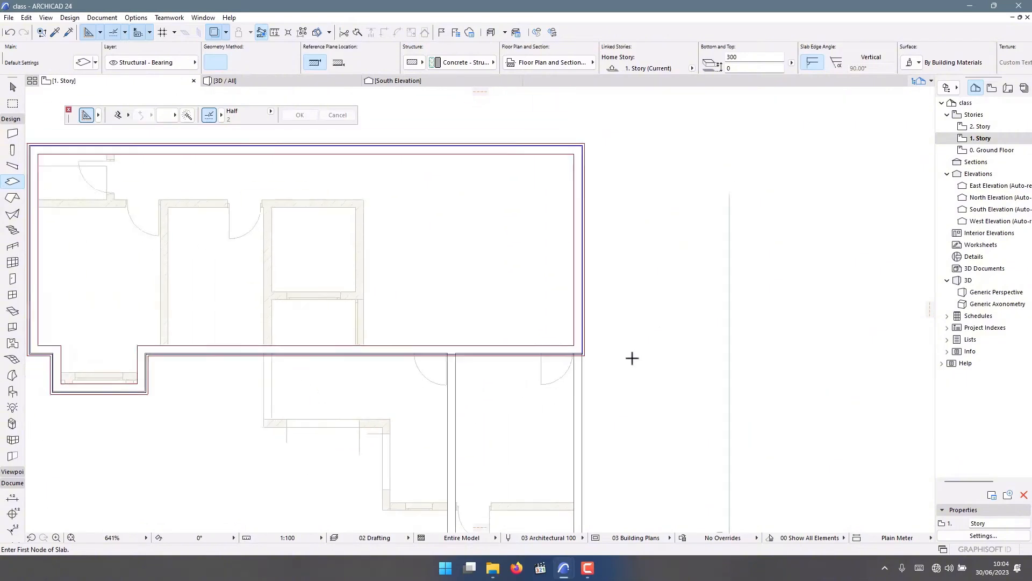
pyautogui.scroll(5, 239, 361)
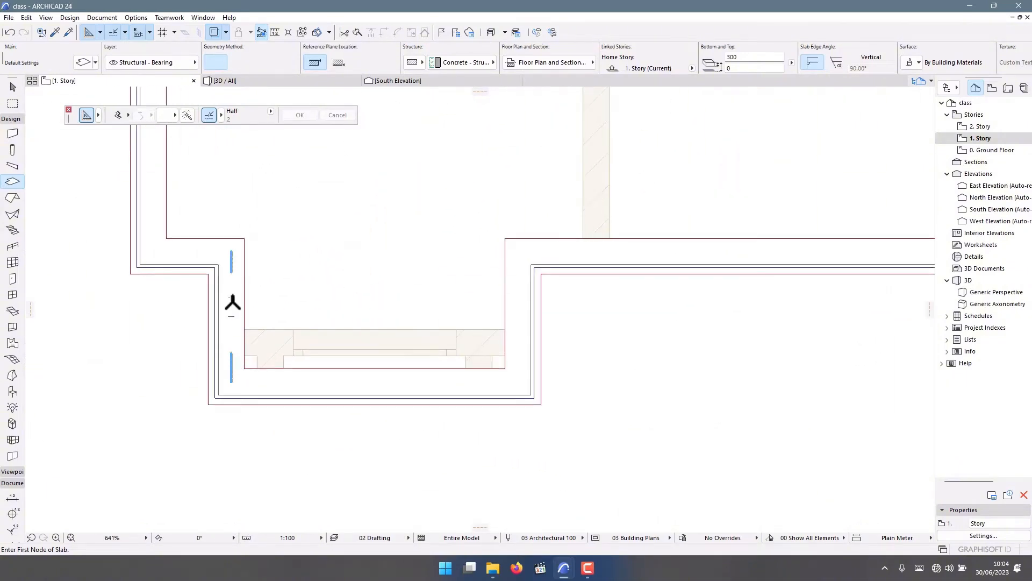
pyautogui.scroll(-3, 239, 312)
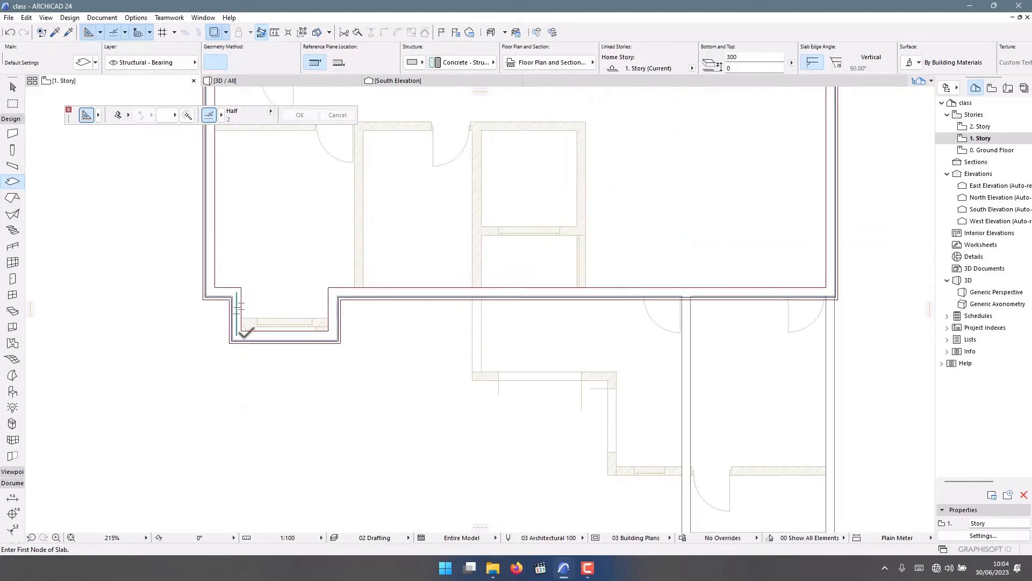
pyautogui.scroll(-1, 245, 331)
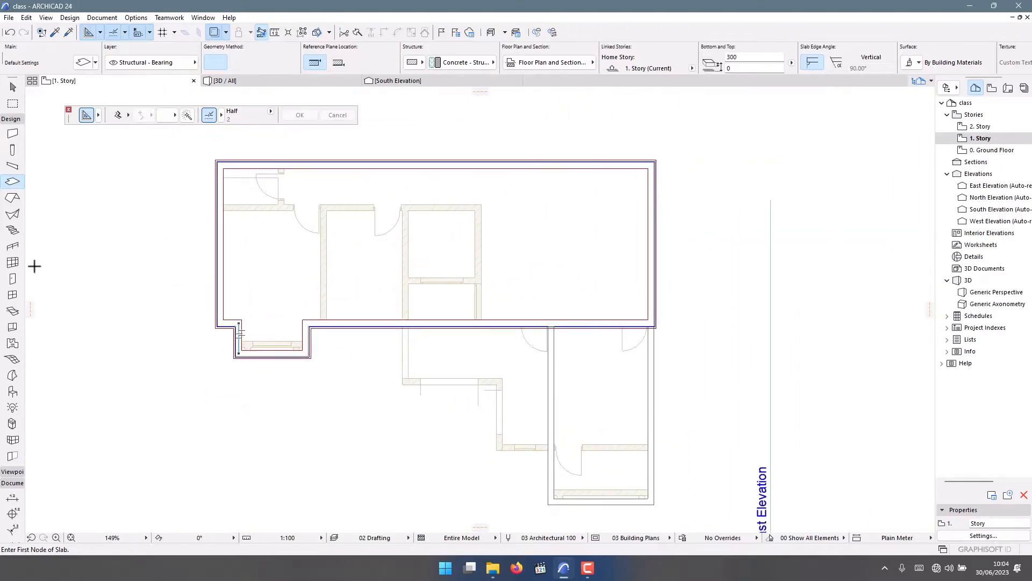
# Step: Draw a short horizontal line across the west wall, connecting the inner outline to the outermost outline
pyautogui.click(11, 119)
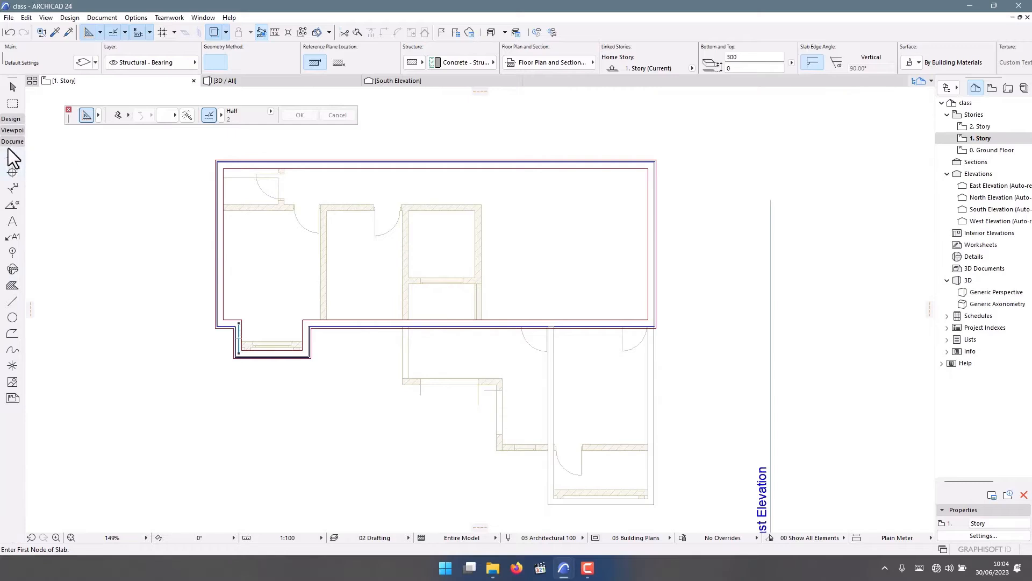
pyautogui.click(12, 303)
pyautogui.scroll(3, 217, 263)
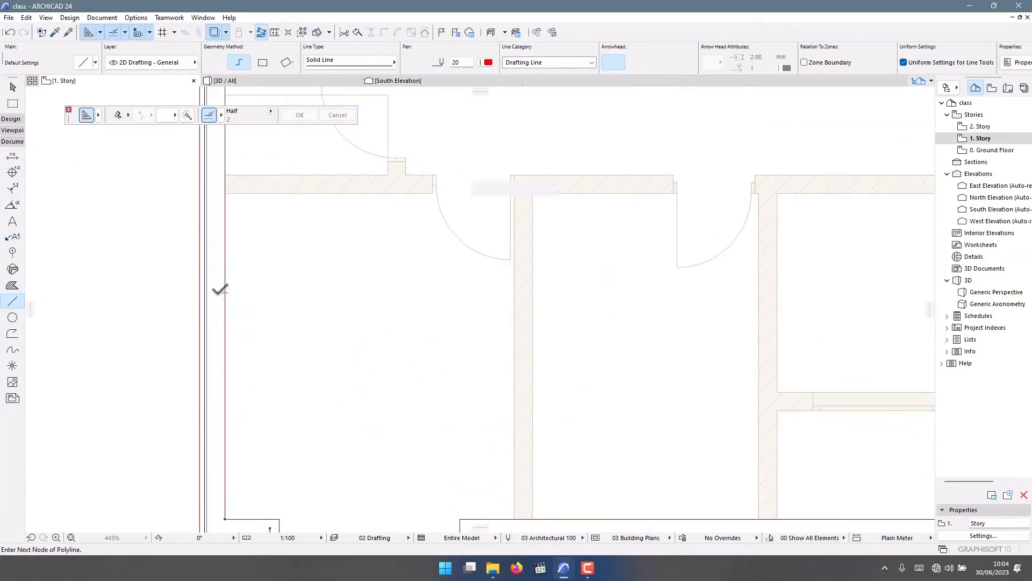
pyautogui.click(201, 291)
pyautogui.click(200, 292)
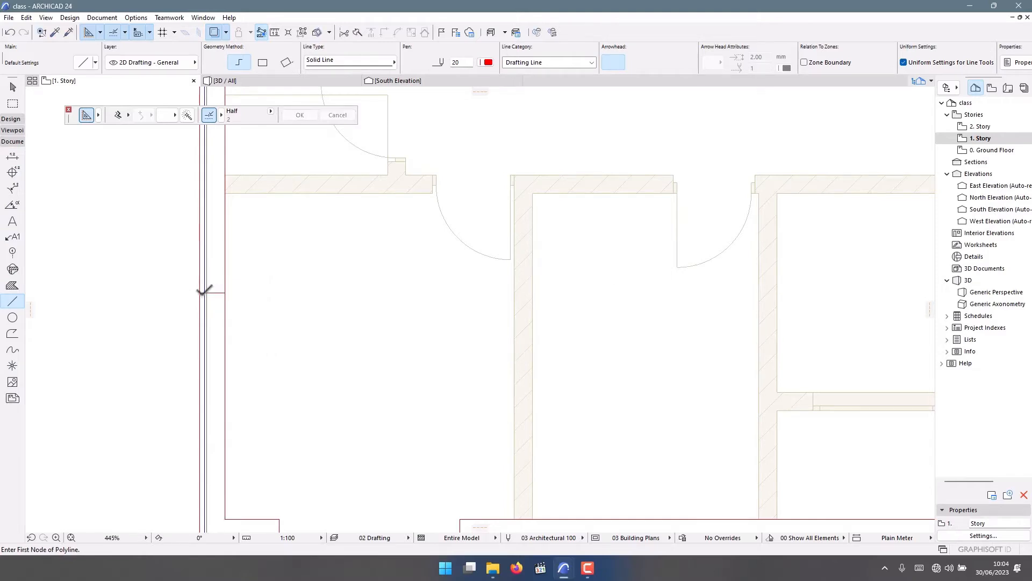
# Step: Draw a matching short horizontal line across the east wall between the inner outline and the outermost outline
pyautogui.scroll(-5, 220, 294)
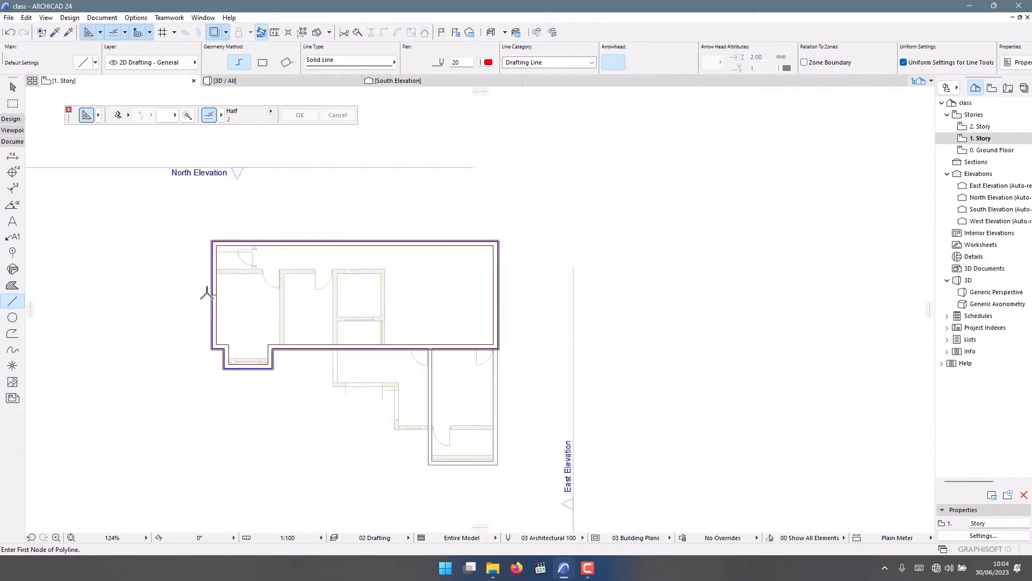
pyautogui.scroll(4, 422, 292)
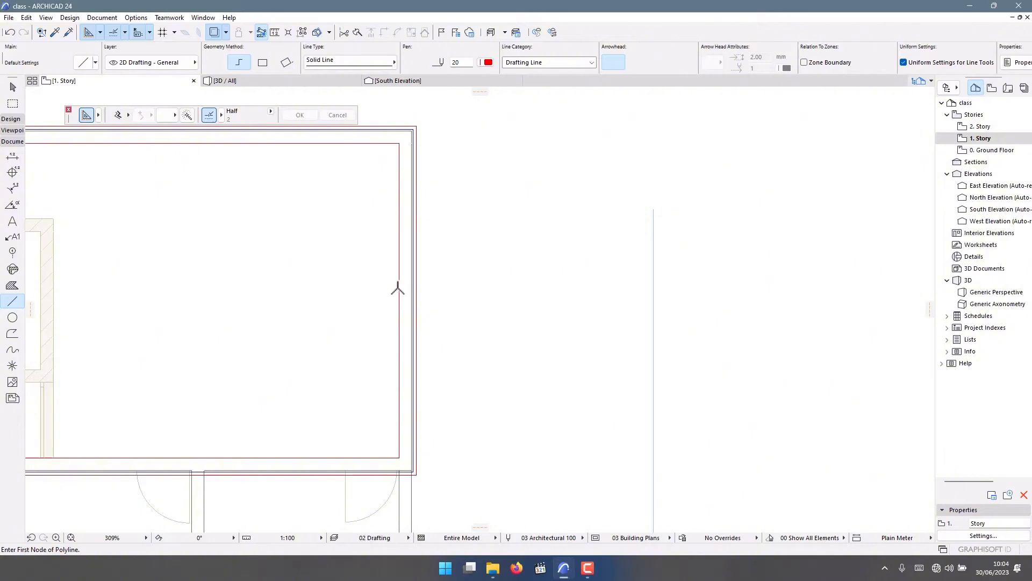
pyautogui.click(399, 297)
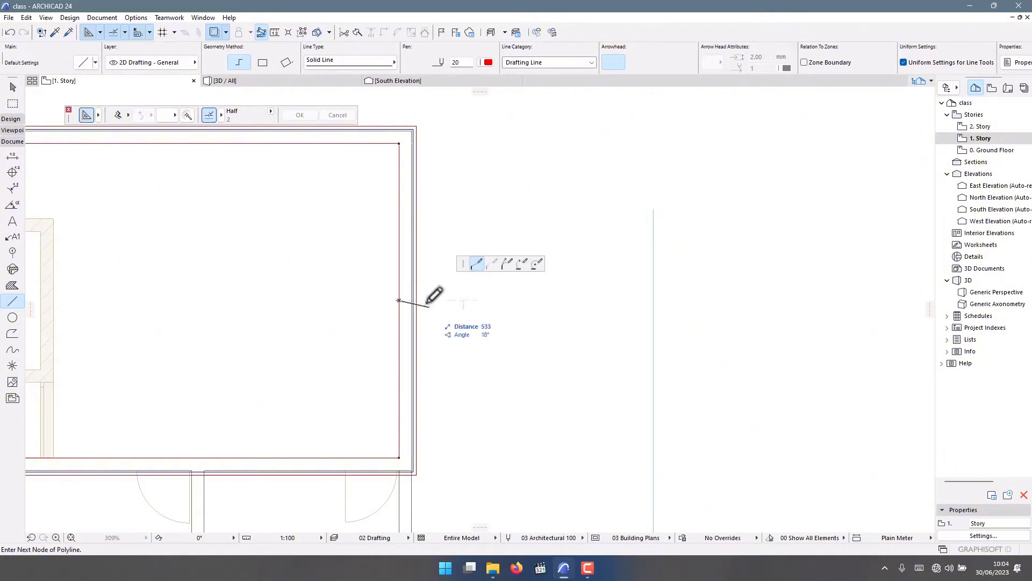
pyautogui.scroll(5, 425, 295)
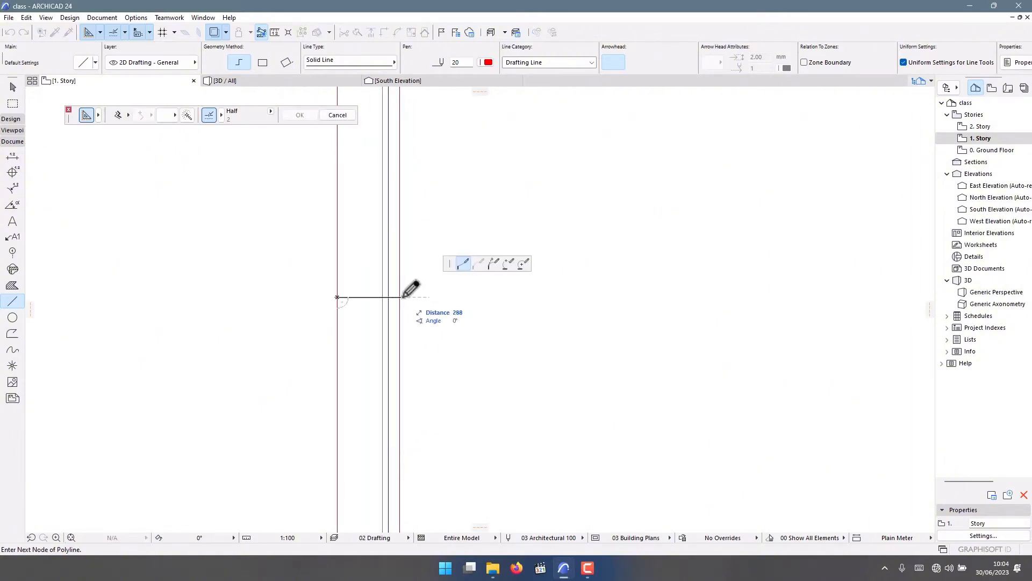
pyautogui.doubleClick(400, 296)
pyautogui.scroll(3, 406, 279)
pyautogui.press('Escape')
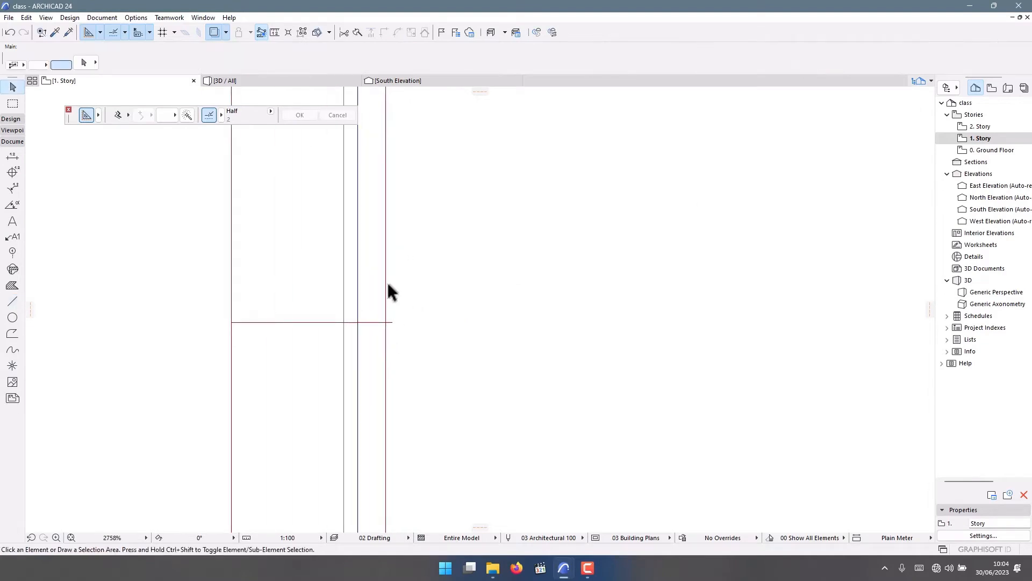
# Step: Select the outermost outline, the inner outline and both short connecting lines together
pyautogui.click(387, 284)
pyautogui.click(341, 306)
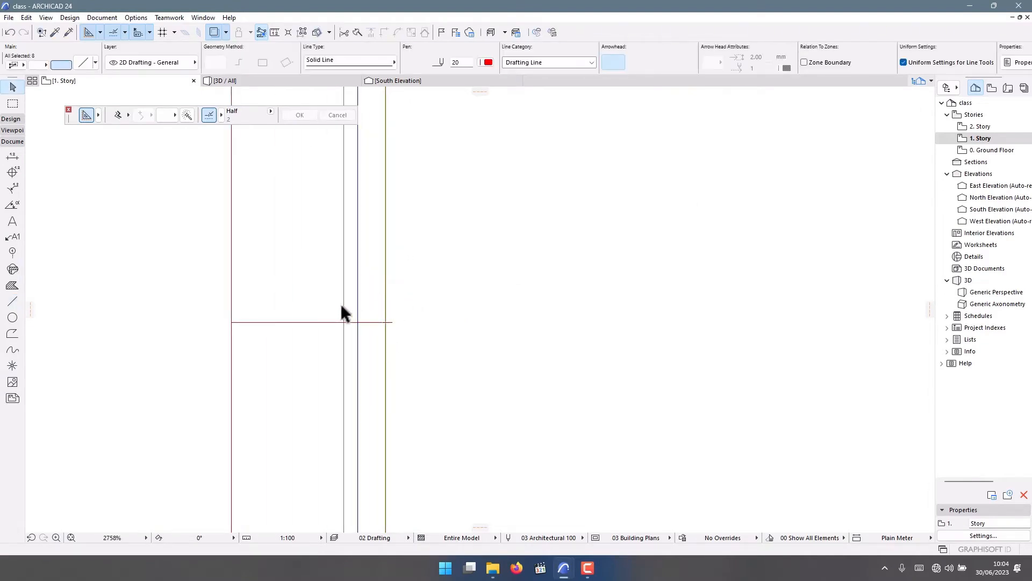
pyautogui.scroll(-1, 440, 273)
pyautogui.scroll(-5, 440, 273)
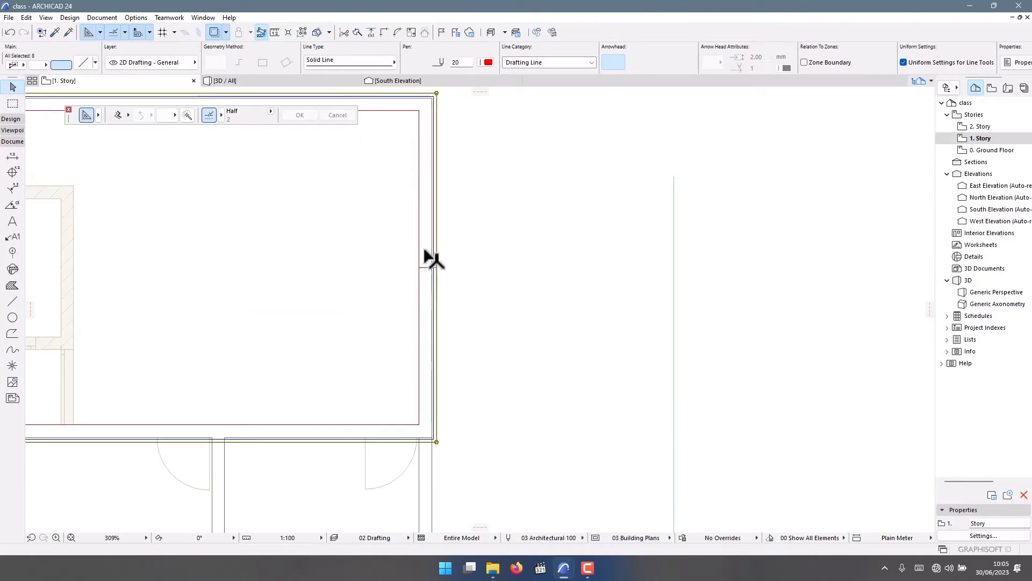
pyautogui.scroll(3, 430, 248)
pyautogui.scroll(-6, 420, 240)
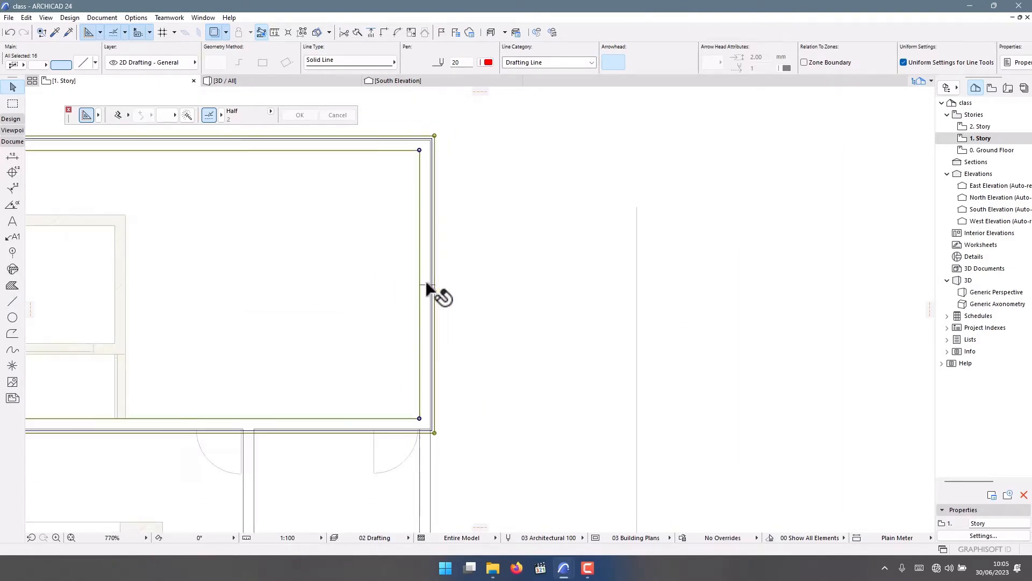
pyautogui.scroll(6, 124, 272)
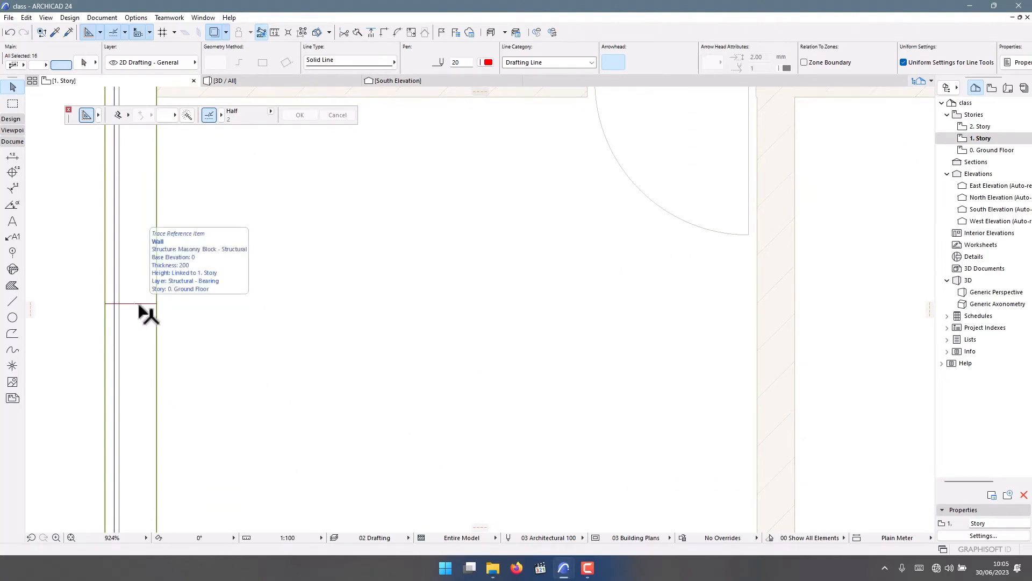
pyautogui.scroll(3, 149, 303)
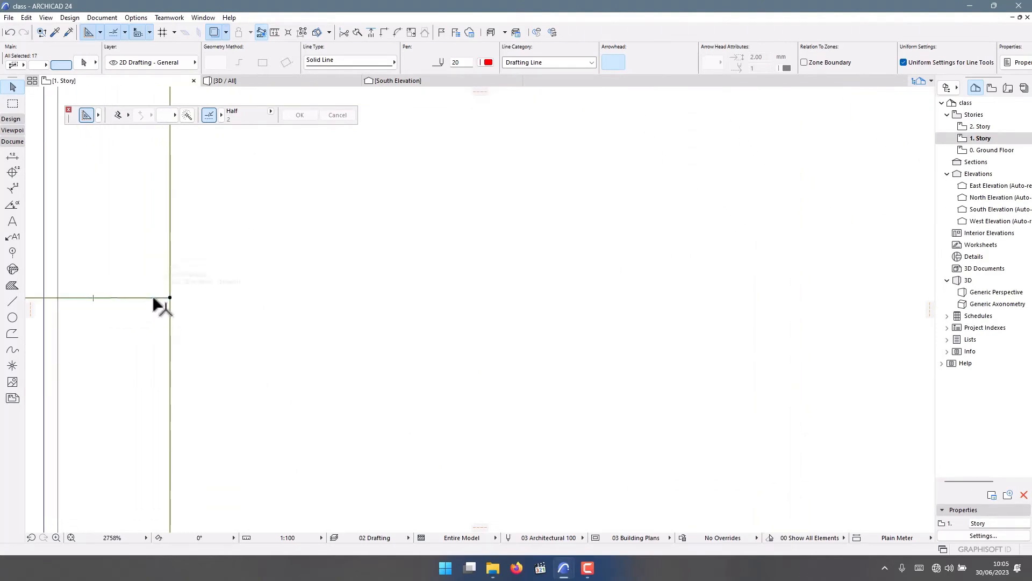
pyautogui.scroll(-9, 154, 299)
pyautogui.scroll(3, 401, 285)
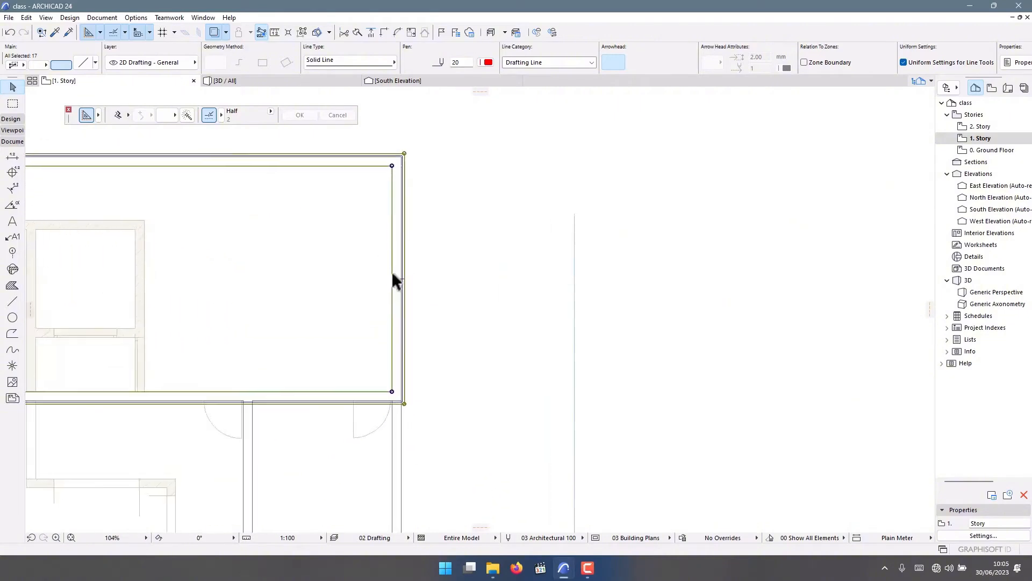
pyautogui.scroll(7, 393, 280)
pyautogui.keyDown('shift'); pyautogui.click(398, 274); pyautogui.keyUp('shift')
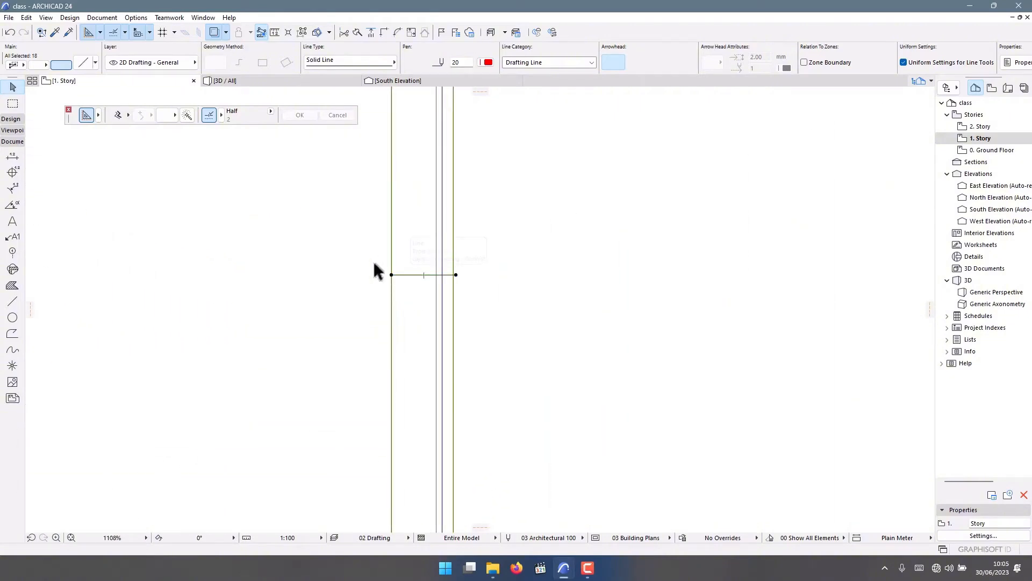
# Step: Try to create a slab with the Magic Wand in the band between the selected inner and outermost outlines near the front bay
pyautogui.click(9, 120)
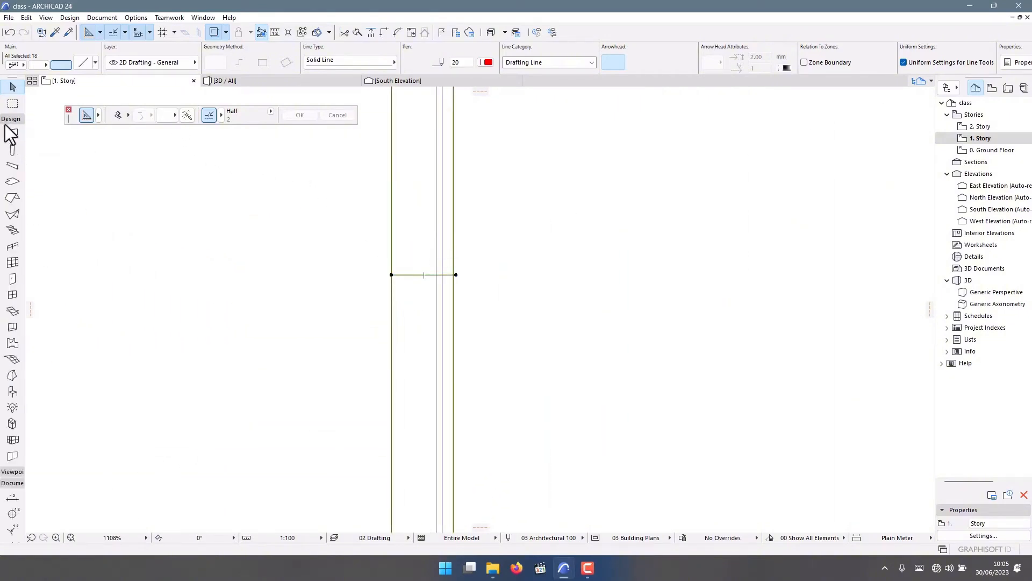
pyautogui.click(12, 181)
pyautogui.scroll(-2, 382, 234)
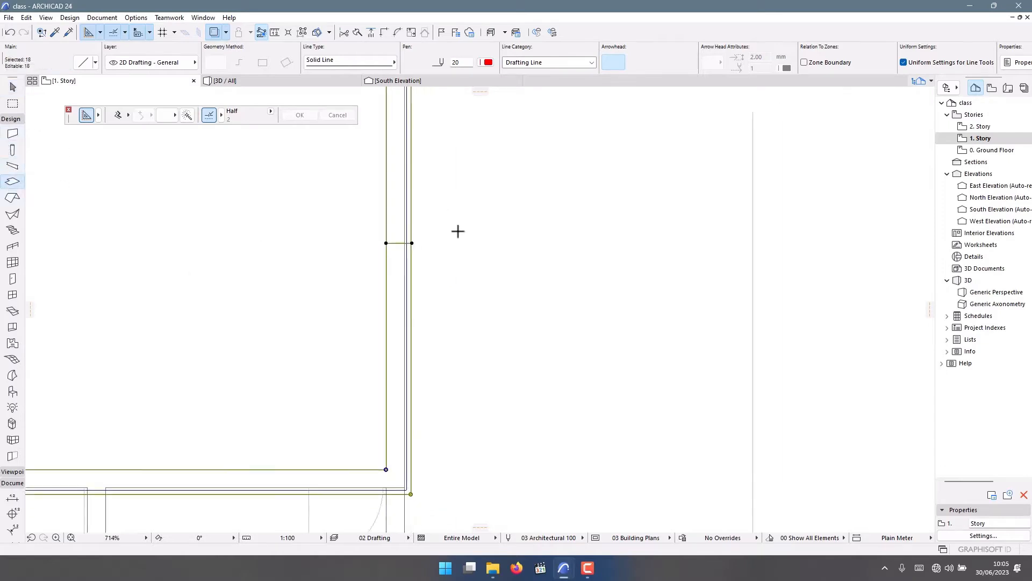
pyautogui.scroll(-5, 451, 247)
pyautogui.scroll(2, 471, 301)
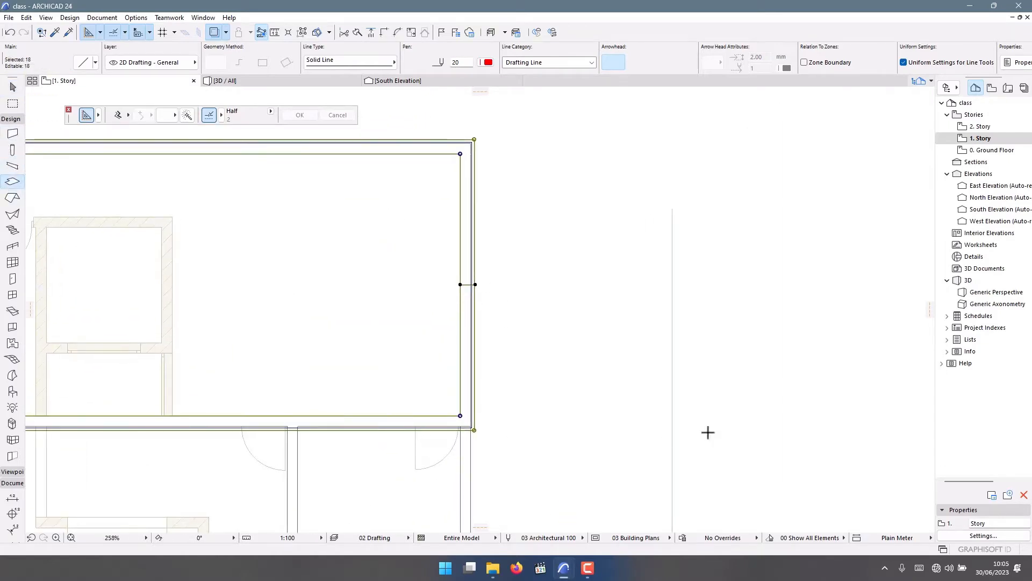
pyautogui.scroll(-4, 707, 432)
pyautogui.scroll(8, 269, 251)
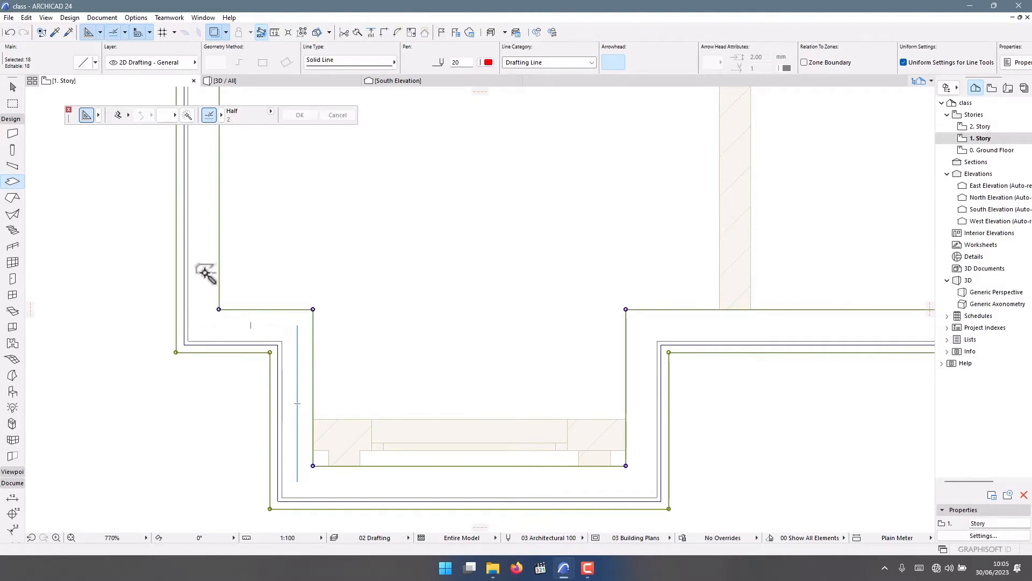
pyautogui.click(202, 325)
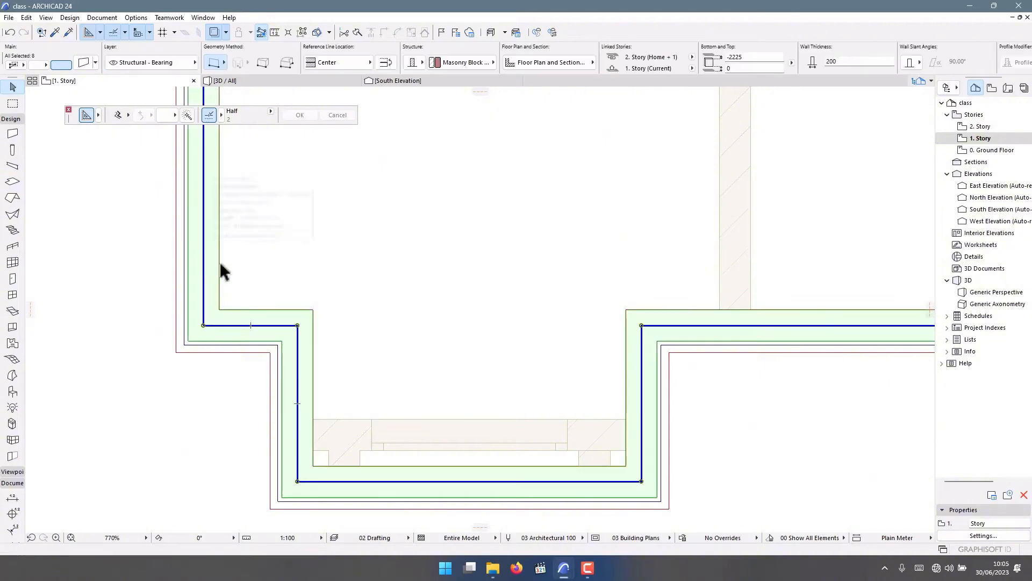
# Step: Examine the parapet walls from above in the 3D view, and return to the 1. Story plan
pyautogui.scroll(-3, 235, 100)
pyautogui.click(244, 82)
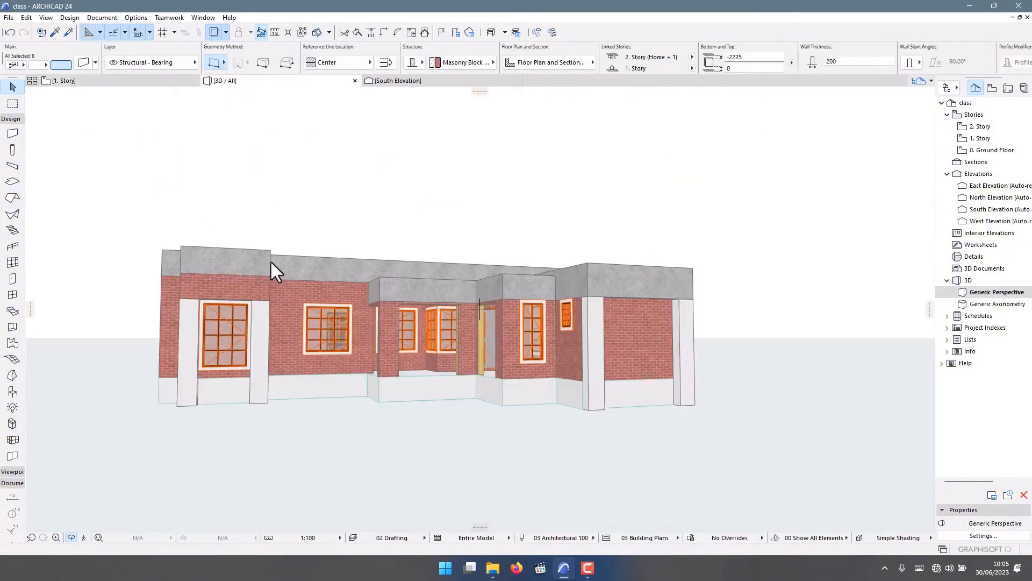
pyautogui.keyDown('shift'); pyautogui.moveTo(270, 268); pyautogui.dragTo(297, 312, button='middle'); pyautogui.keyUp('shift')
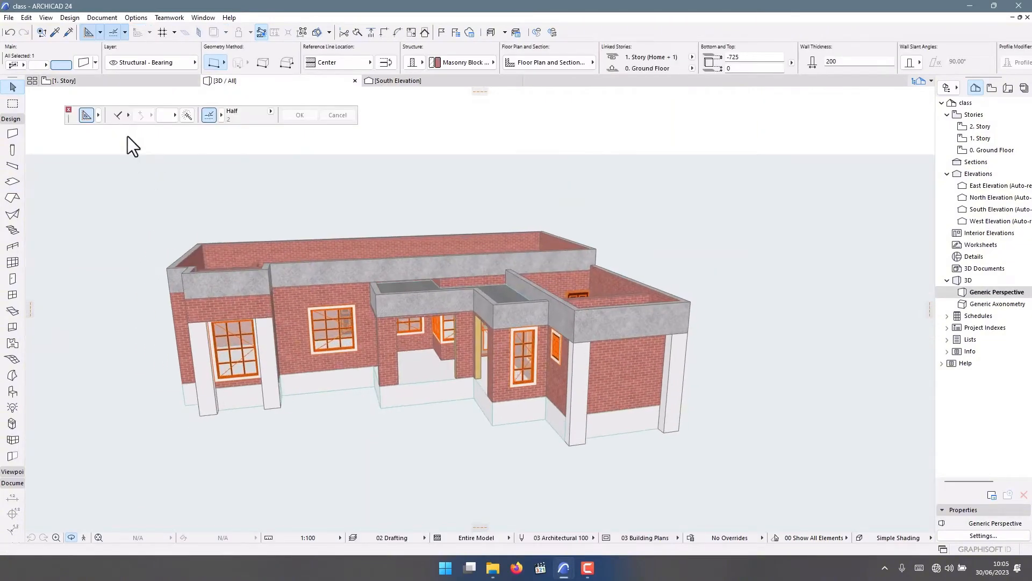
pyautogui.click(76, 82)
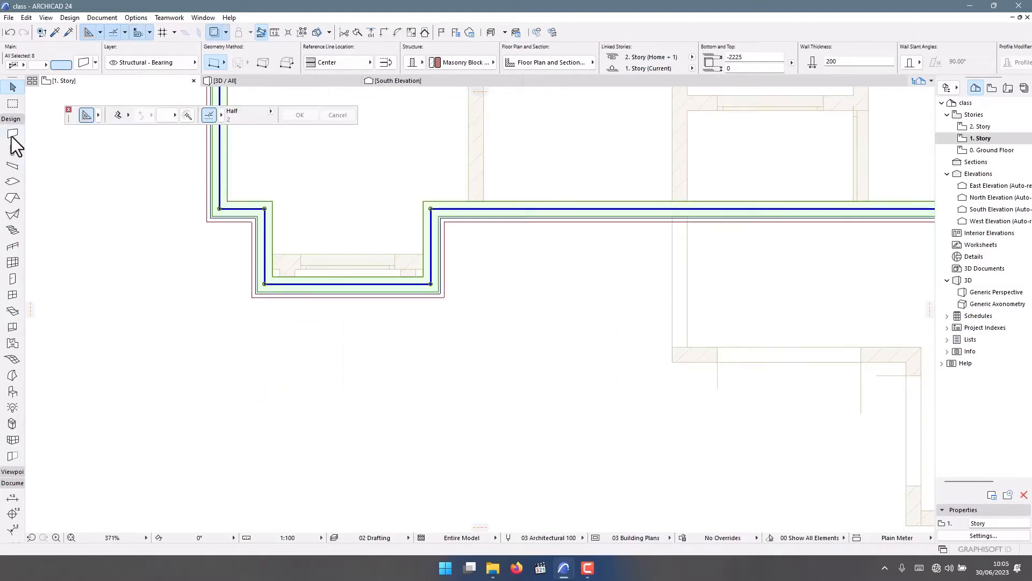
# Step: Deselect the walls and draw a rectangular slab strip along the bay's front, from the outermost outline's corner to the inner outline's opposite corner
pyautogui.click(13, 181)
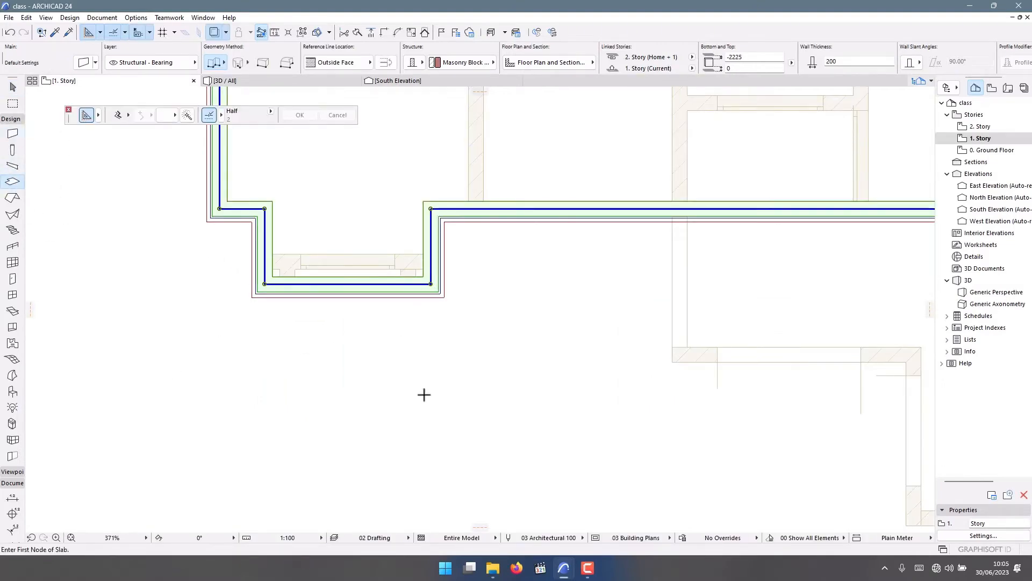
pyautogui.press('Escape')
pyautogui.scroll(-3, 343, 235)
pyautogui.scroll(5, 415, 491)
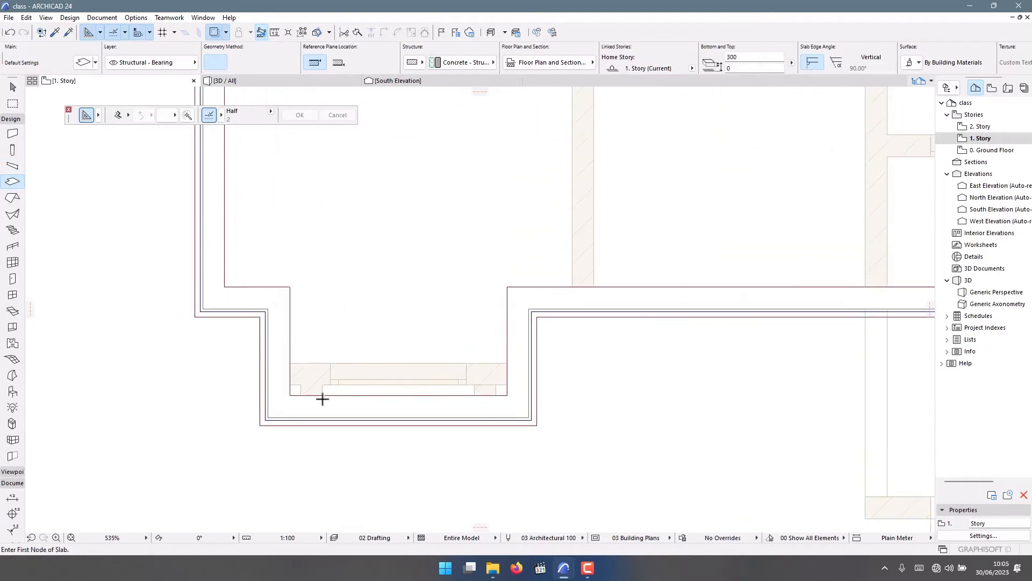
pyautogui.click(536, 425)
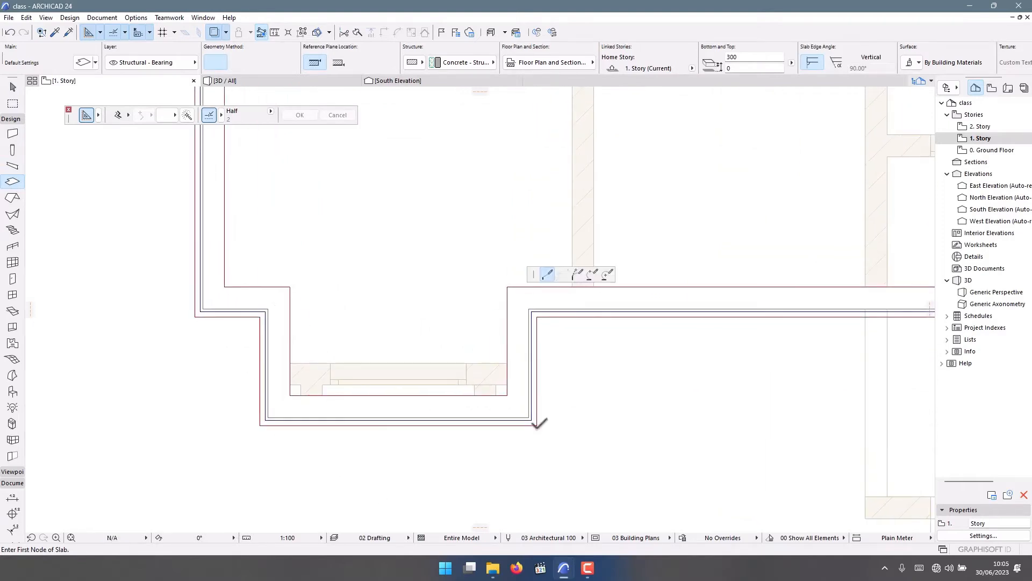
pyautogui.click(237, 63)
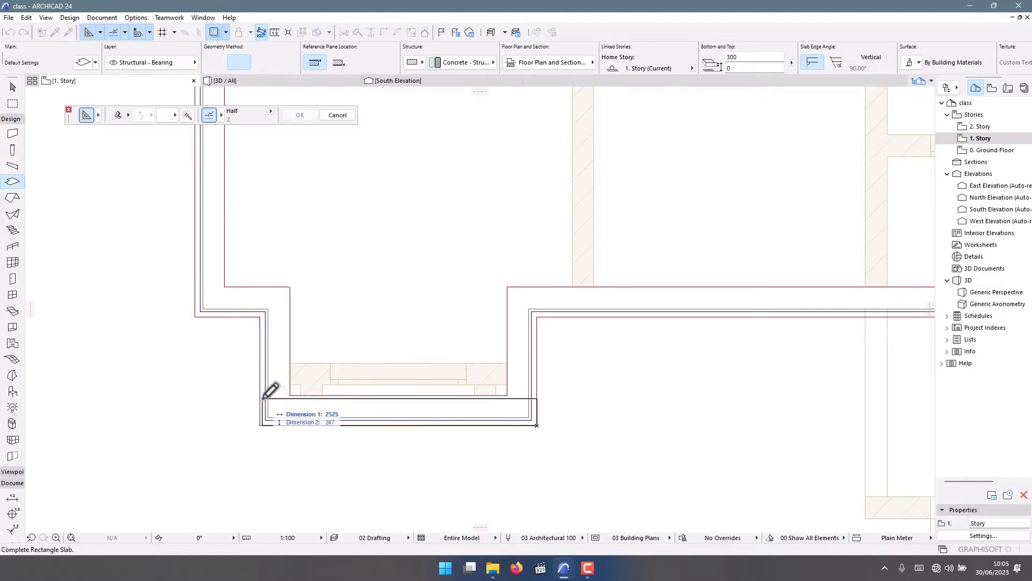
pyautogui.scroll(3, 263, 397)
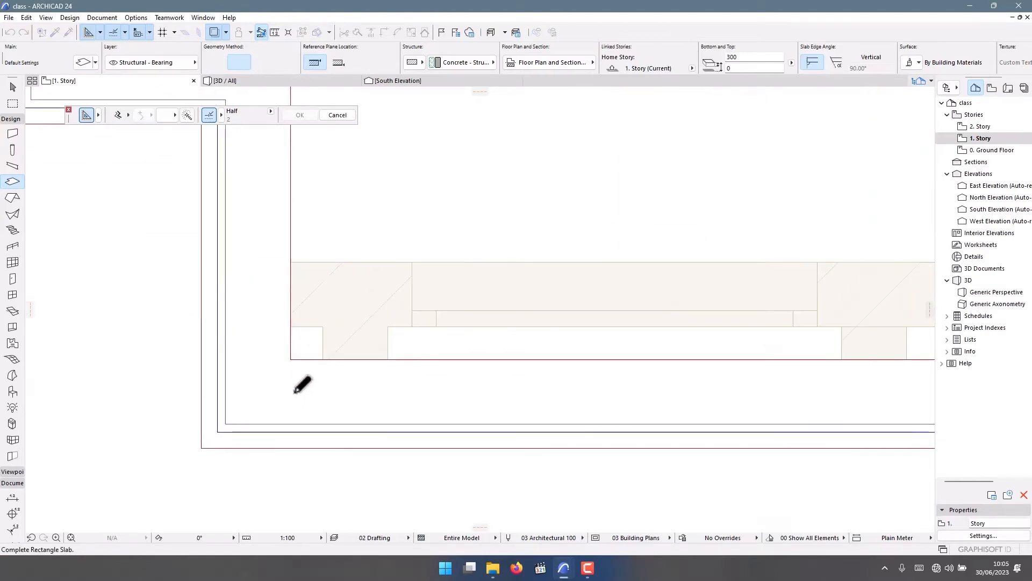
pyautogui.click(290, 358)
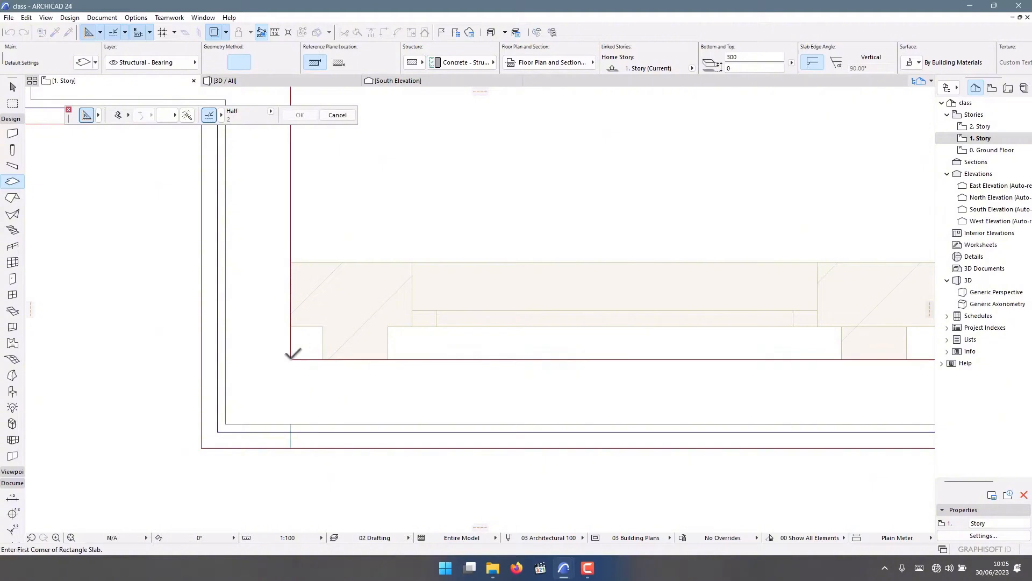
# Step: Try to insert a node at the inner outline's corner on the bay's slab strip, and remove the strip
pyautogui.scroll(-3, 290, 355)
pyautogui.keyDown('shift'); pyautogui.click(564, 372); pyautogui.keyUp('shift')
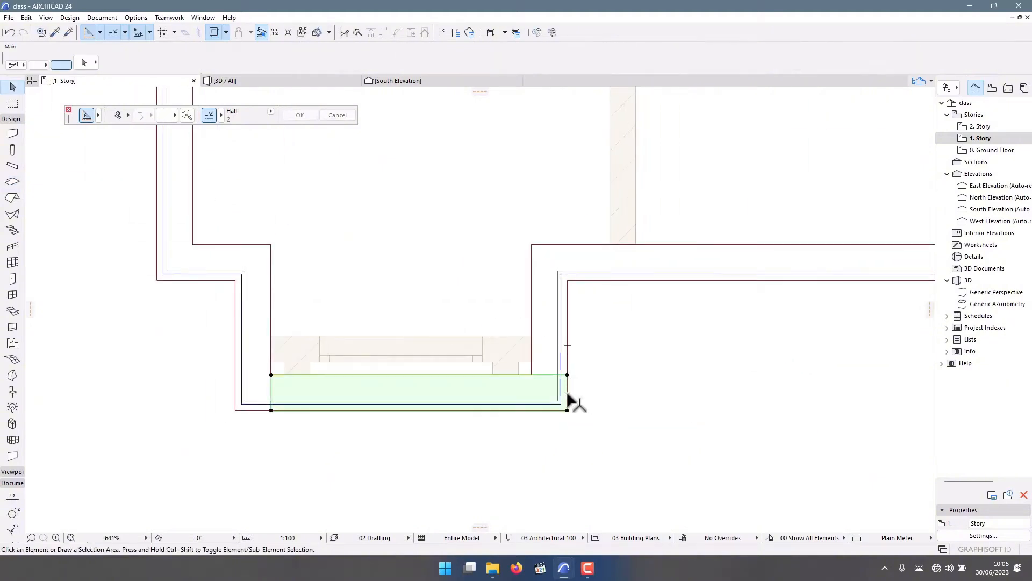
pyautogui.scroll(-3, 457, 413)
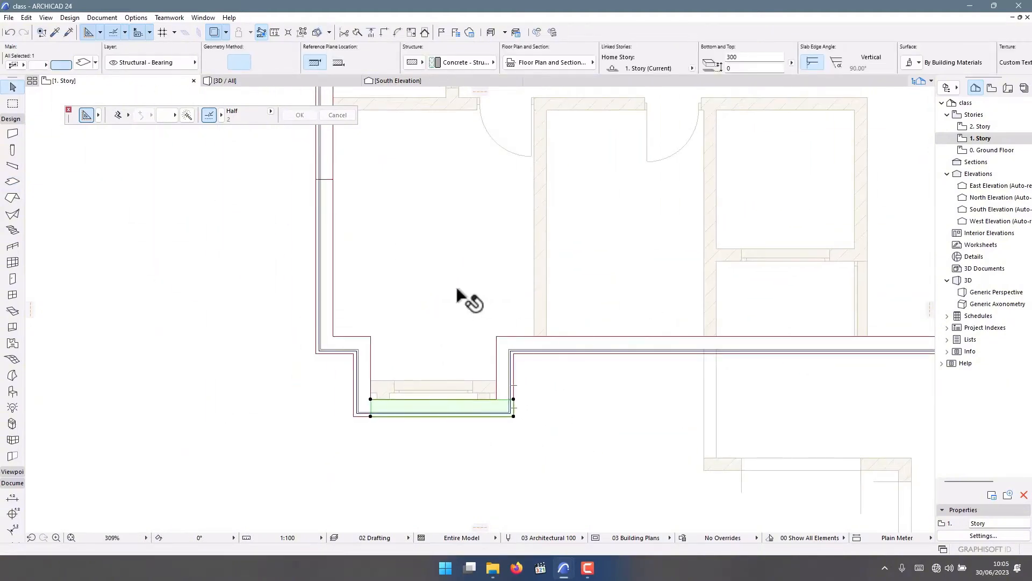
pyautogui.scroll(-3, 456, 301)
pyautogui.scroll(2, 409, 364)
pyautogui.scroll(6, 409, 364)
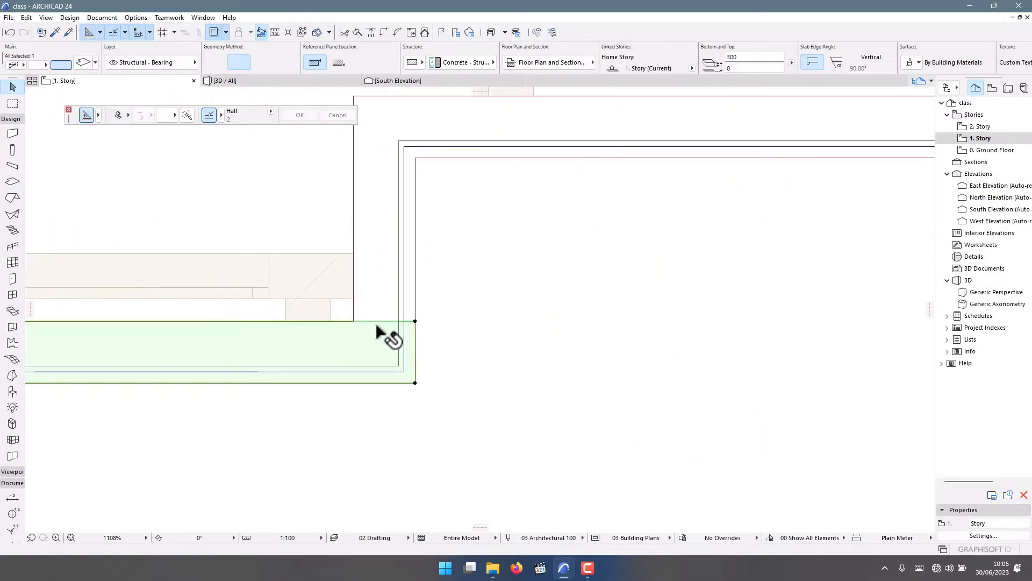
pyautogui.click(350, 321)
pyautogui.scroll(3, 361, 316)
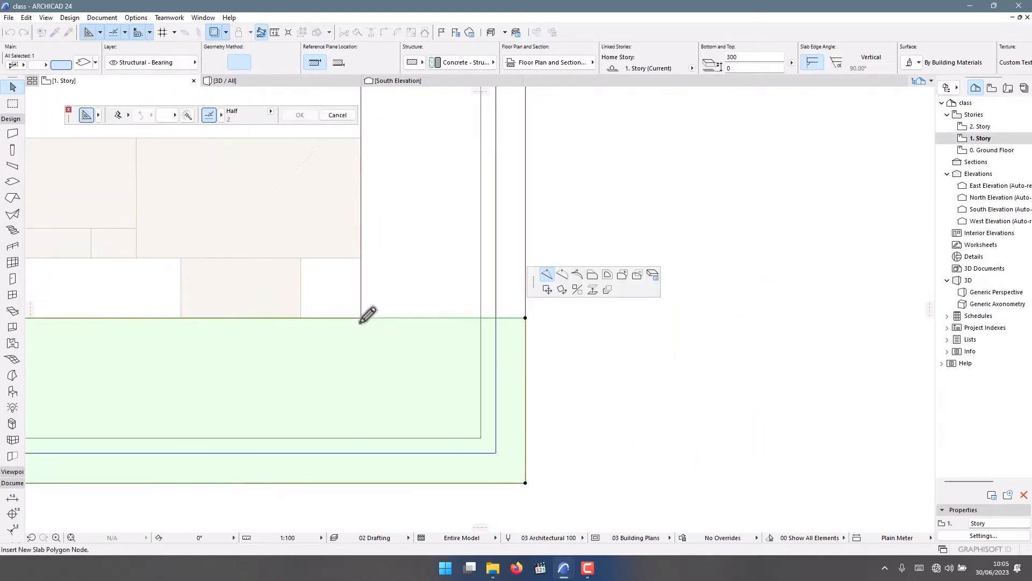
pyautogui.scroll(-5, 371, 309)
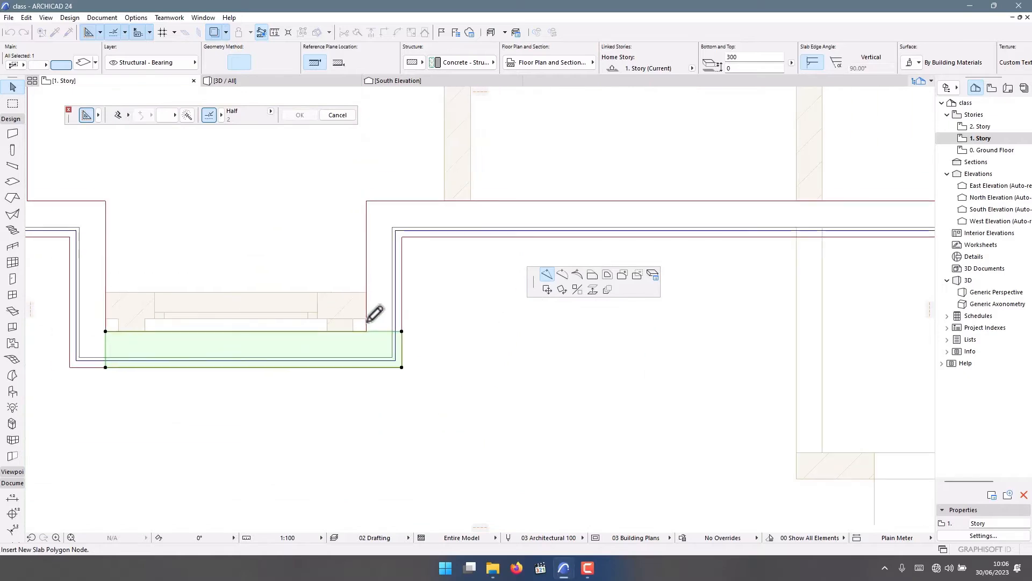
pyautogui.press('Escape')
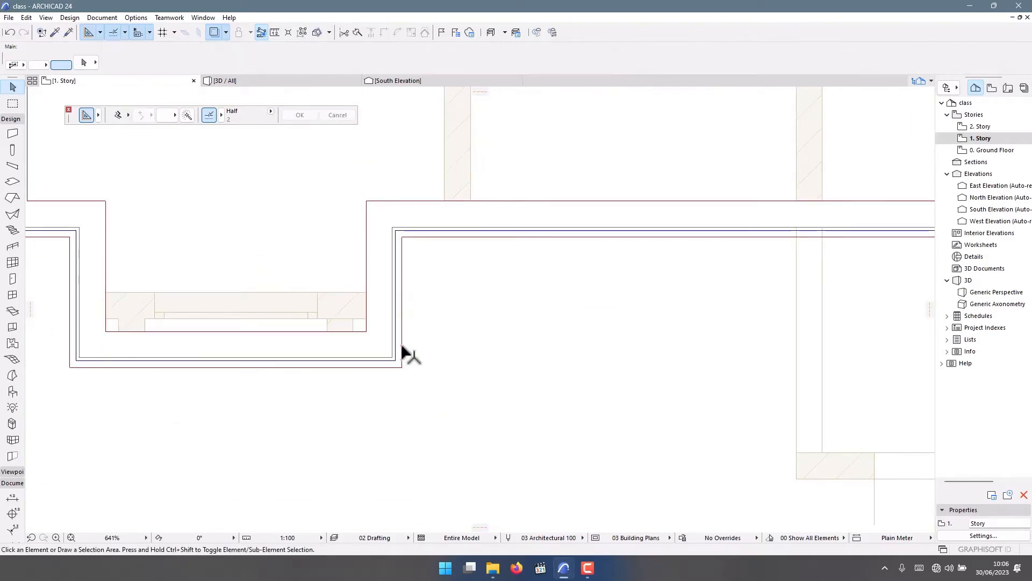
# Step: Select the inner and outermost red outlines and drag a copy of both about 20 m horizontally to the east of the house
pyautogui.scroll(-6, 403, 350)
pyautogui.scroll(4, 430, 355)
pyautogui.click(364, 352)
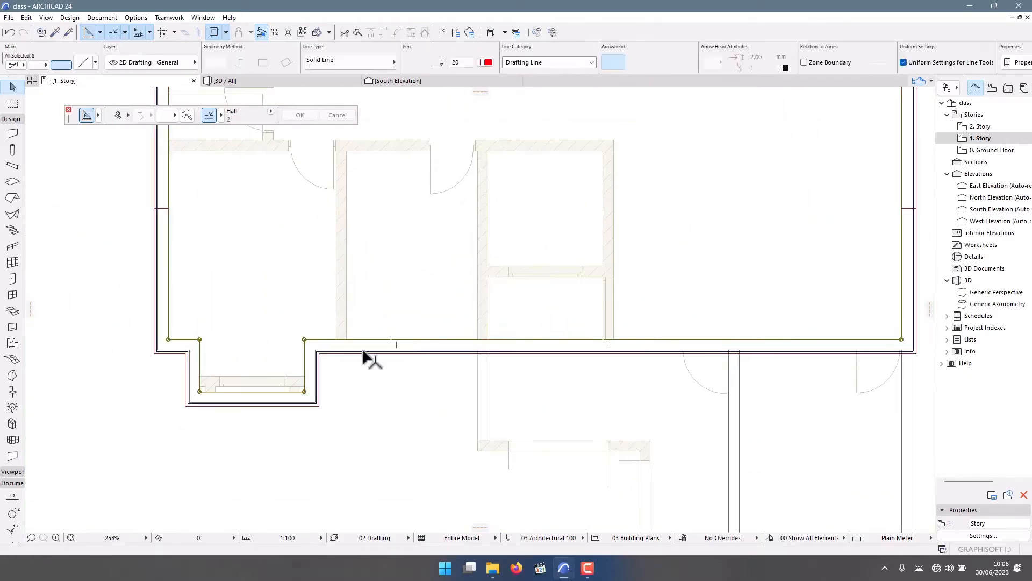
pyautogui.keyDown('shift'); pyautogui.click(317, 404); pyautogui.keyUp('shift')
pyautogui.scroll(-4, 318, 406)
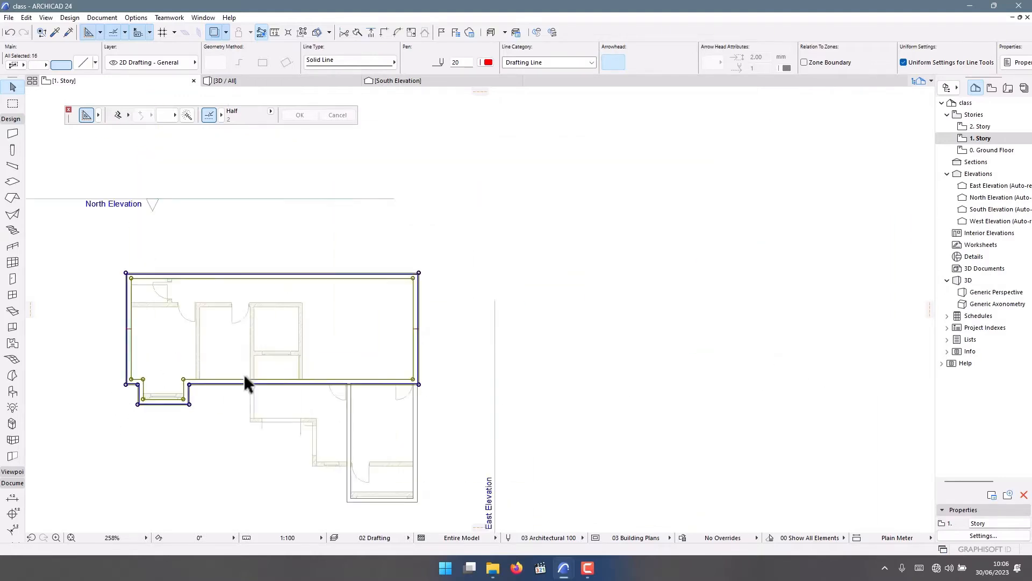
pyautogui.hotkey('ctrl', 'shift', 'd')
pyautogui.scroll(3, 379, 387)
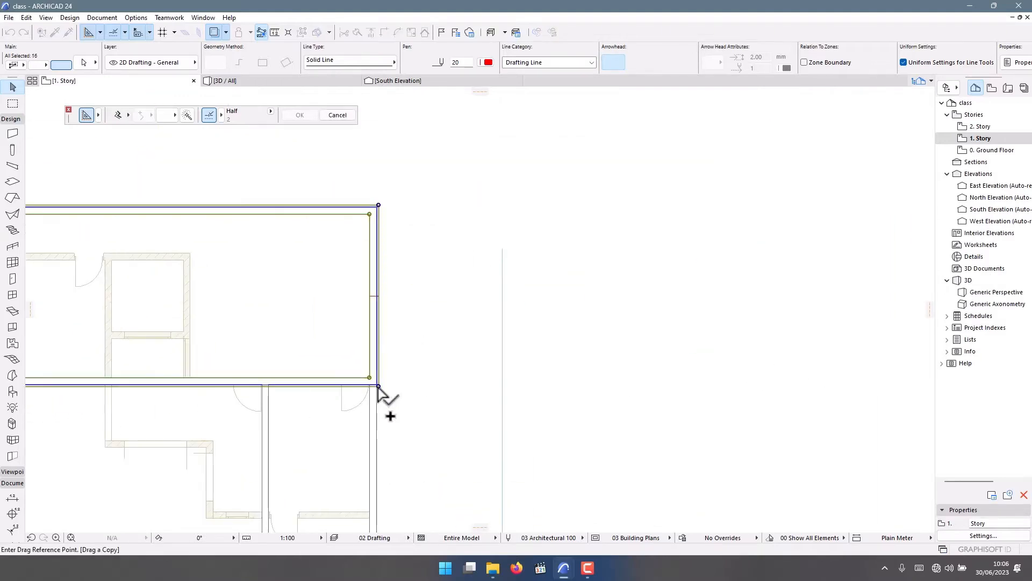
pyautogui.click(378, 386)
pyautogui.scroll(-3, 269, 380)
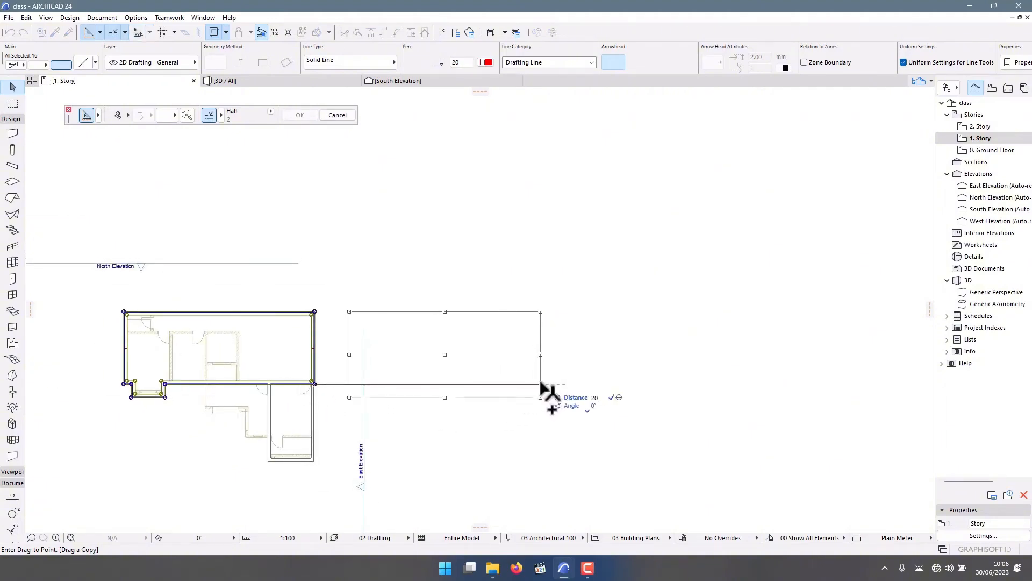
pyautogui.click(542, 385)
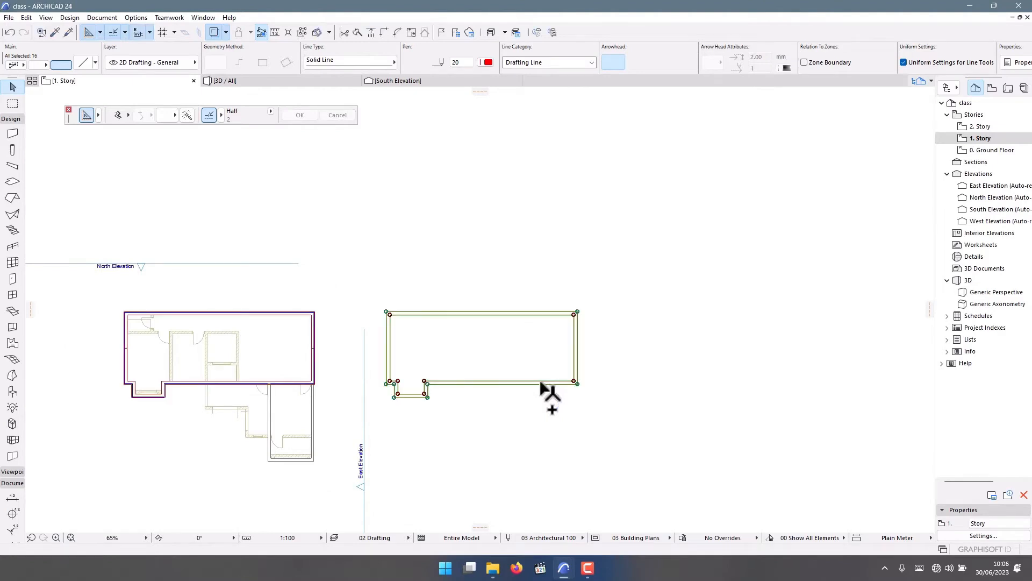
# Step: Draw a horizontal line from the midpoint of the copied outline's west edge across both outlines, ending beyond the east edge
pyautogui.click(16, 121)
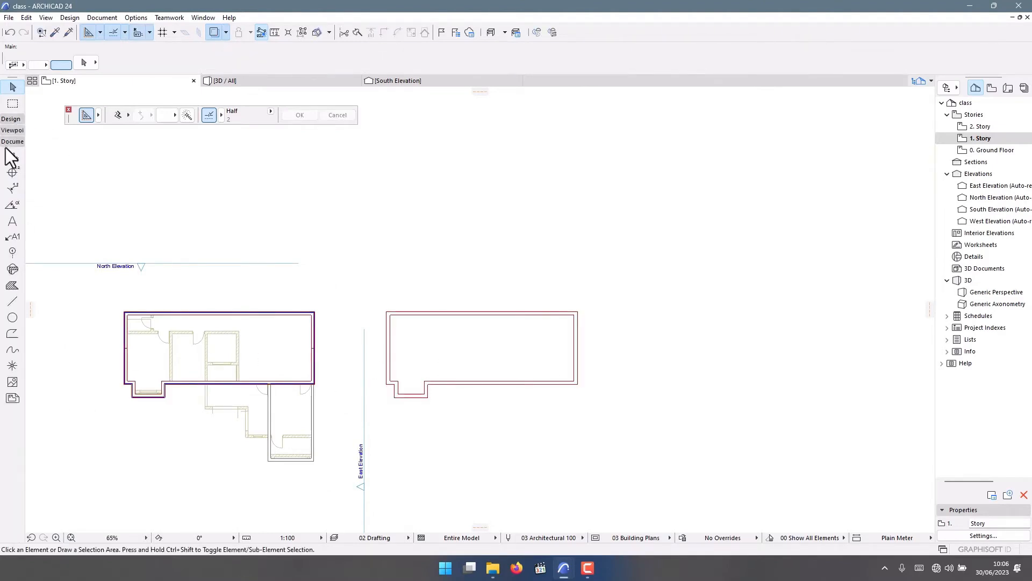
pyautogui.click(12, 301)
pyautogui.scroll(4, 360, 359)
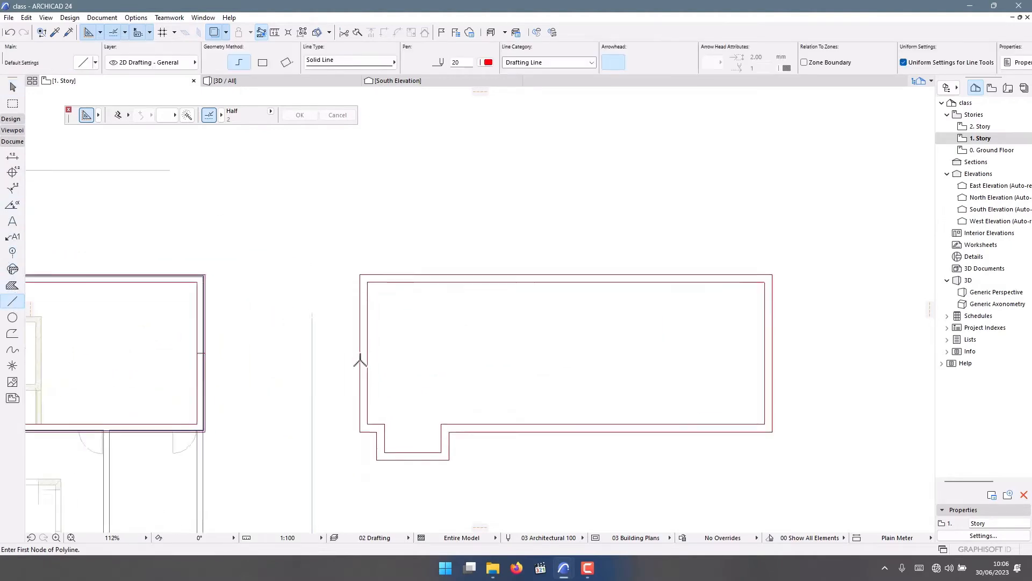
pyautogui.scroll(8, 360, 359)
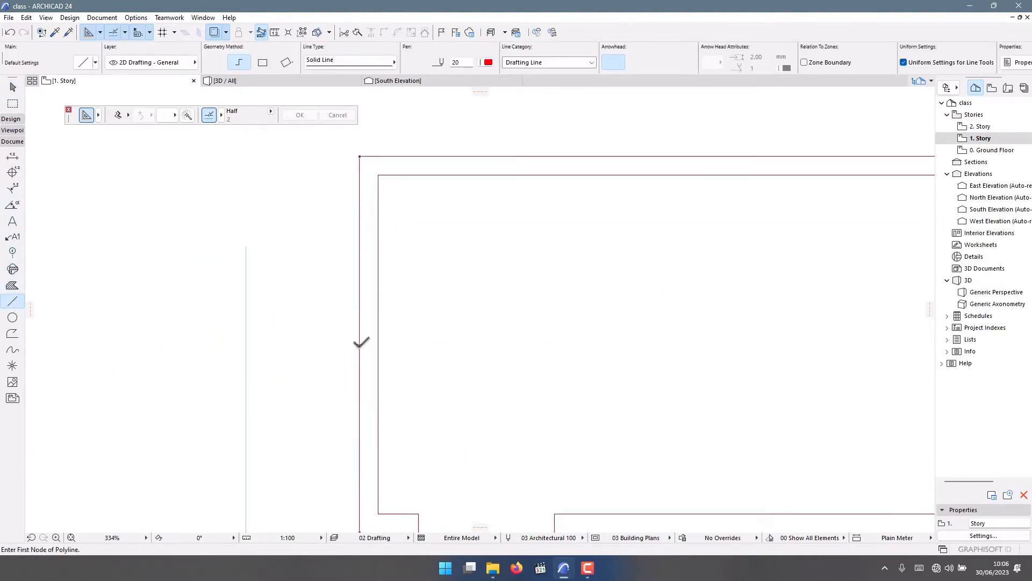
pyautogui.click(360, 343)
pyautogui.scroll(-6, 534, 346)
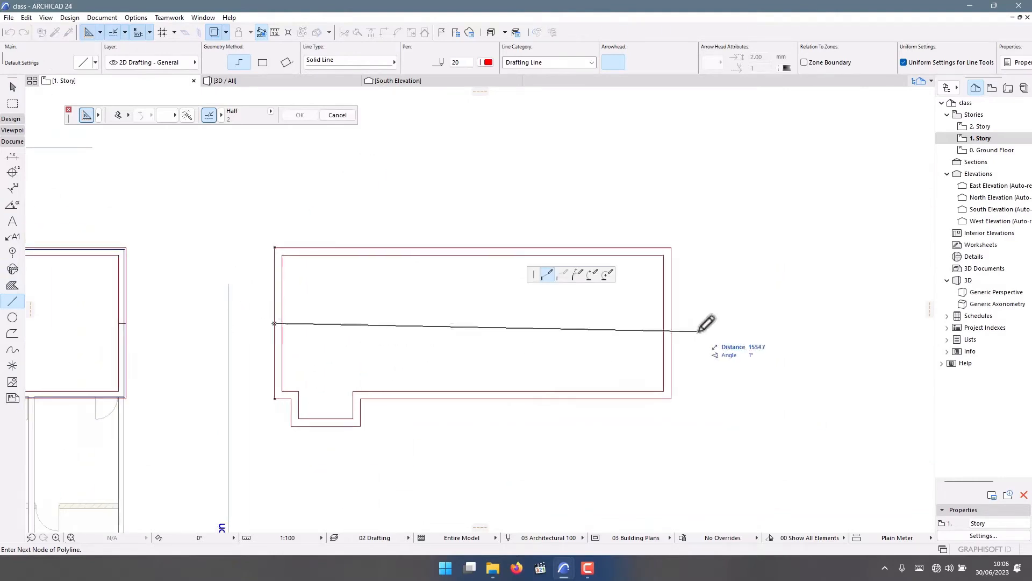
pyautogui.doubleClick(732, 323)
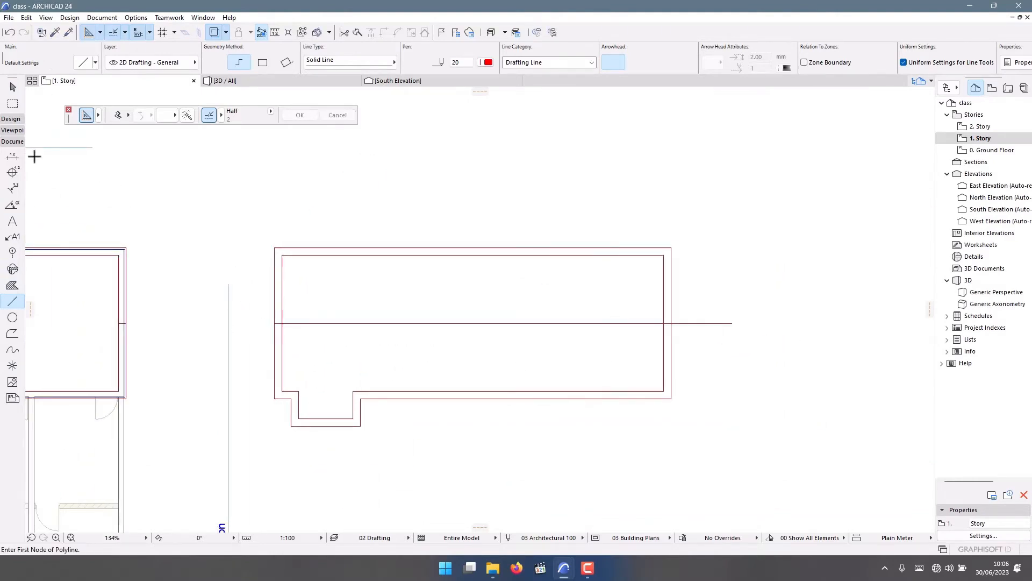
# Step: Create a slab with the Magic Wand in the band between the copied outlines above the dividing line
pyautogui.click(12, 119)
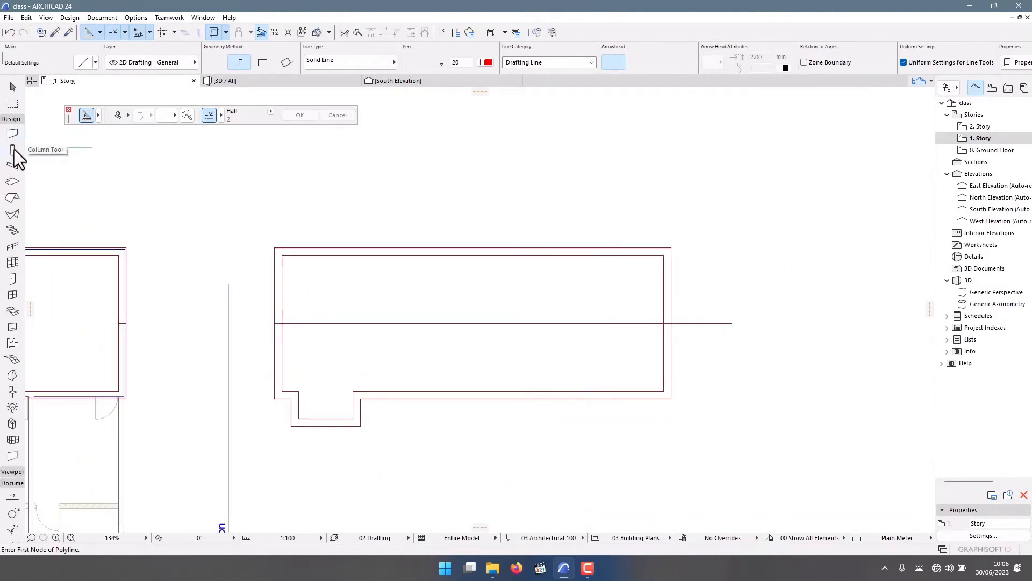
pyautogui.click(12, 182)
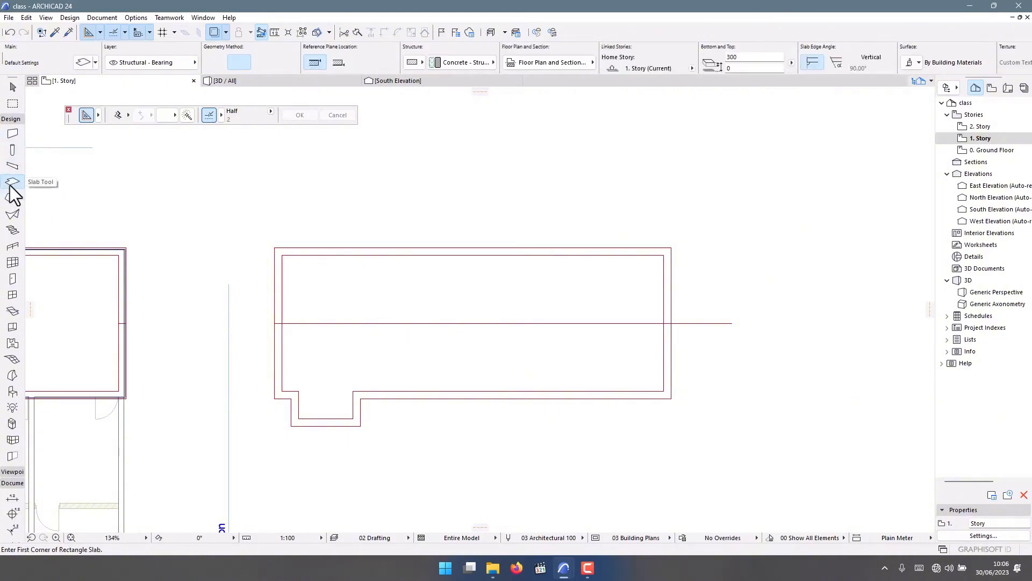
pyautogui.scroll(4, 283, 243)
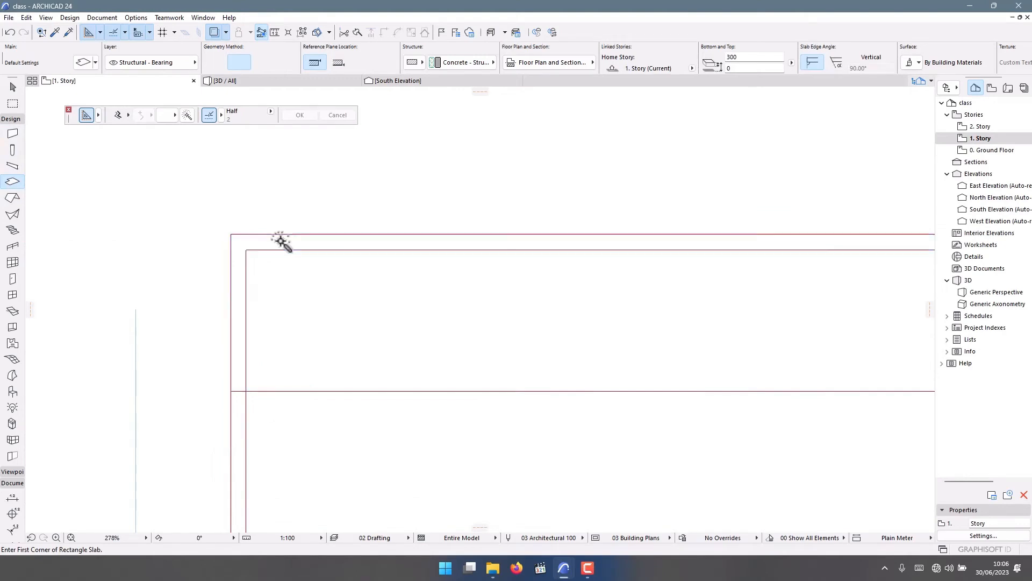
pyautogui.click(187, 114)
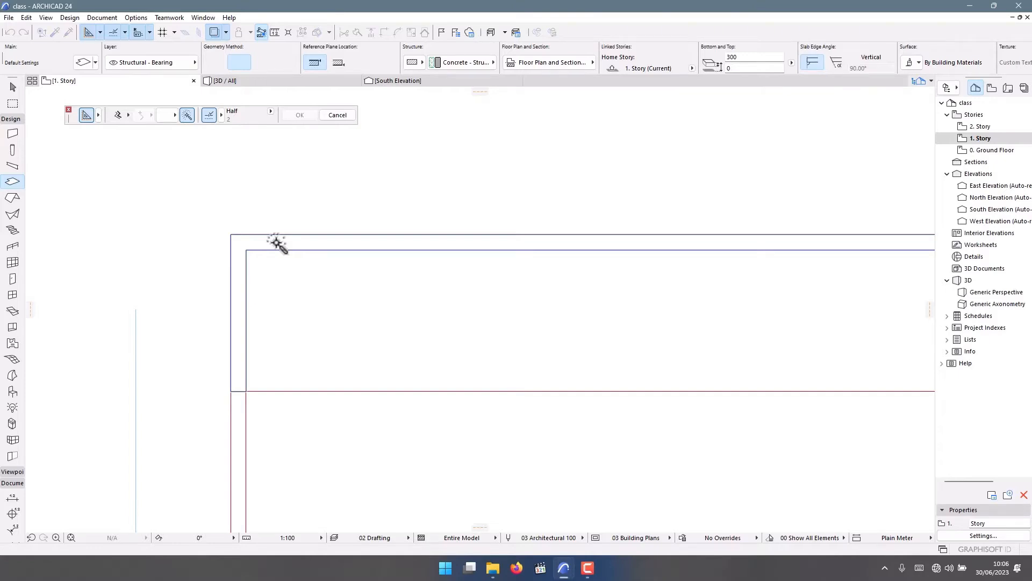
pyautogui.click(277, 243)
# Step: Create a second slab with the Magic Wand in the band below the dividing line, following the bay
pyautogui.scroll(-3, 253, 295)
pyautogui.scroll(3, 240, 300)
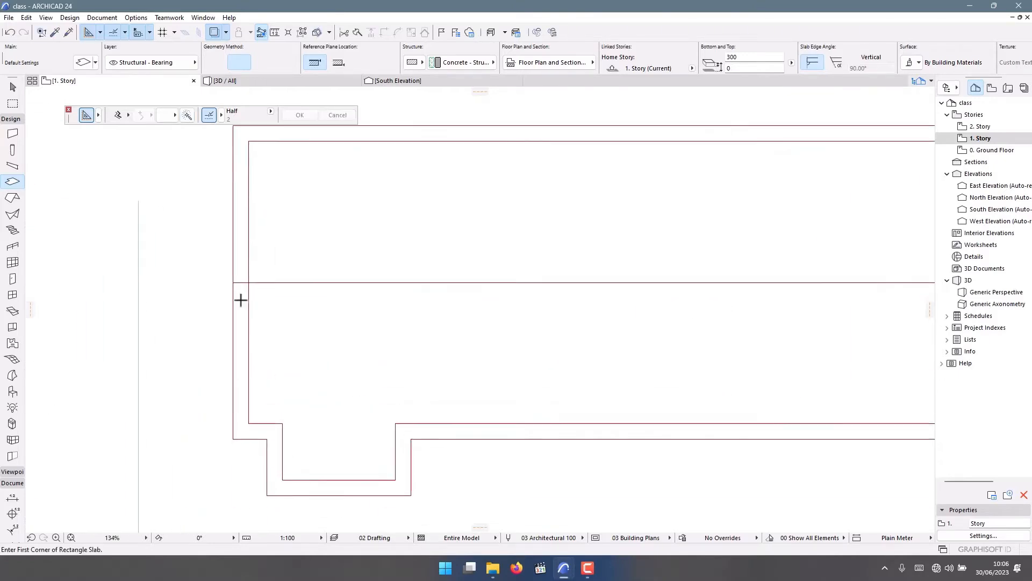
pyautogui.click(189, 115)
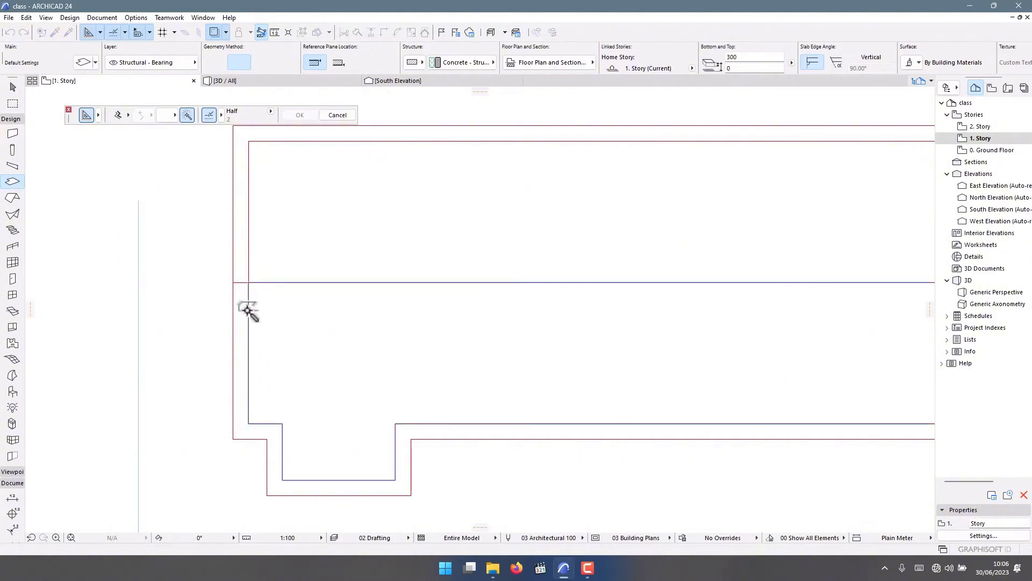
pyautogui.scroll(-3, 233, 251)
pyautogui.scroll(4, 284, 281)
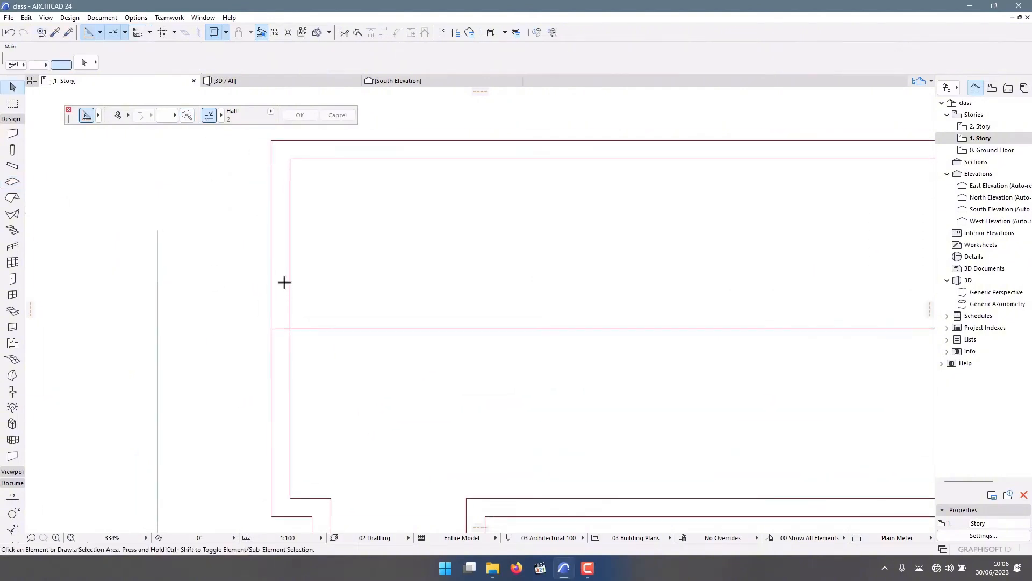
# Step: Select the upper and lower band slabs of the copied outline together
pyautogui.keyDown('shift'); pyautogui.click(288, 276); pyautogui.keyUp('shift')
pyautogui.keyDown('shift'); pyautogui.click(293, 357); pyautogui.keyUp('shift')
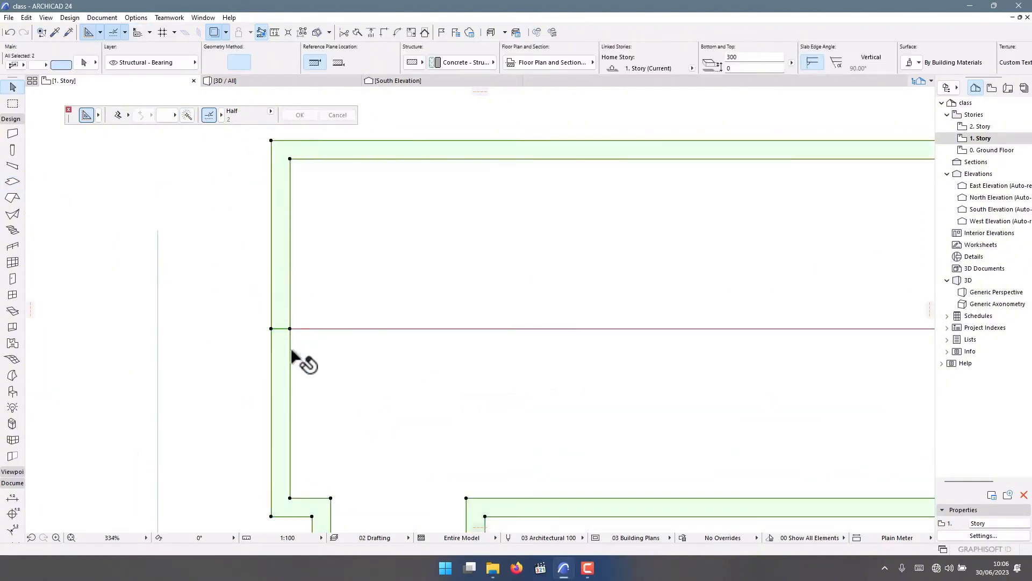
pyautogui.scroll(-4, 266, 298)
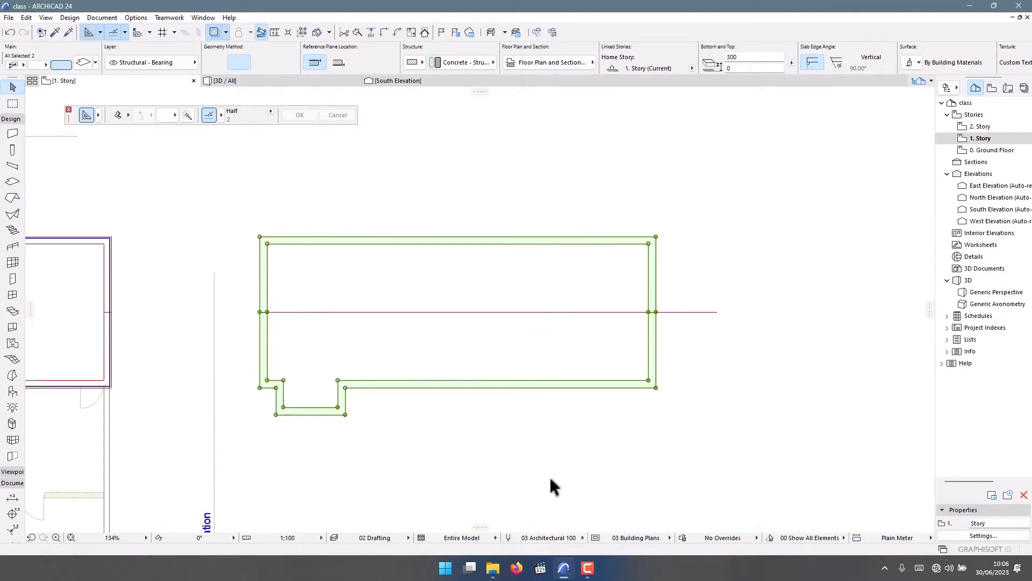
pyautogui.click(563, 567)
pyautogui.click(536, 533)
pyautogui.scroll(1, 238, 236)
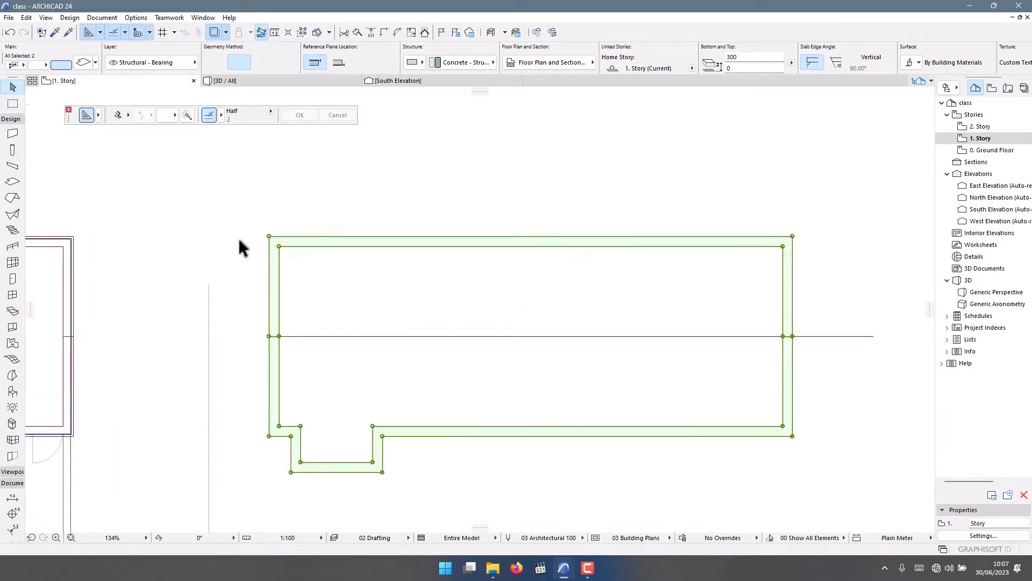
# Step: Set the selected slabs' thickness to 45 mm and enable the surface overrides for their top, edge and bottom
pyautogui.scroll(5, 247, 239)
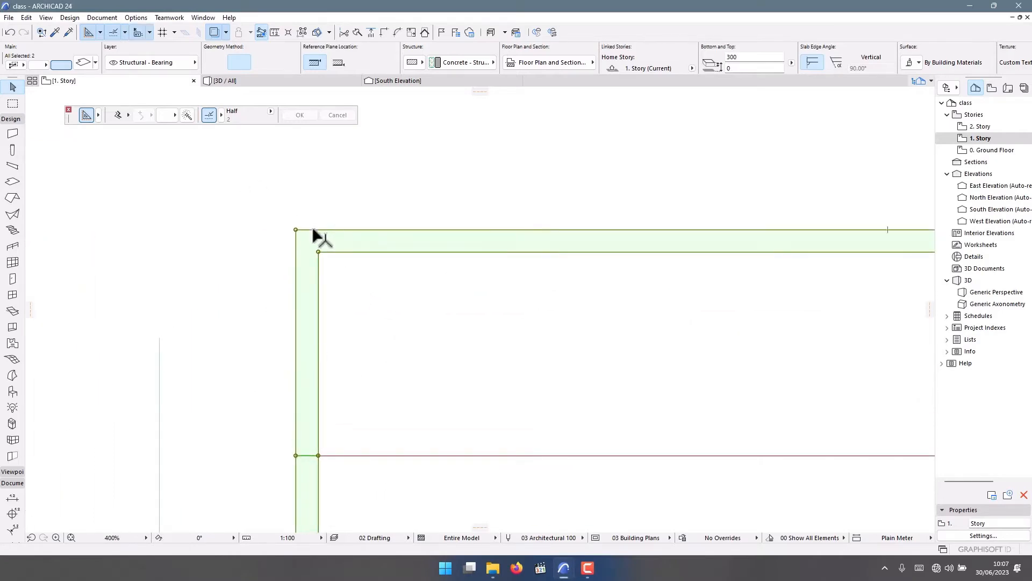
pyautogui.doubleClick(313, 231)
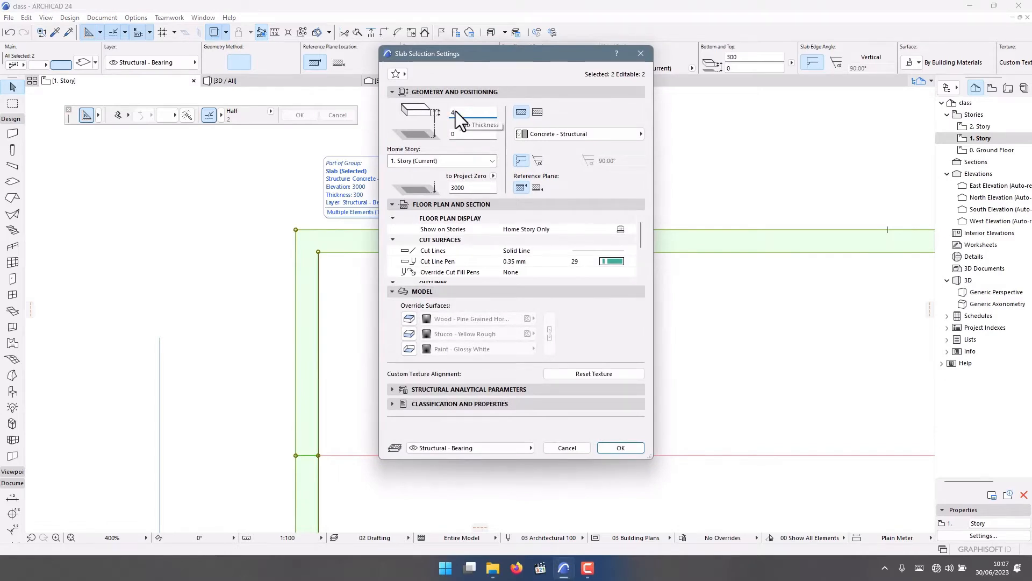
pyautogui.write('49')
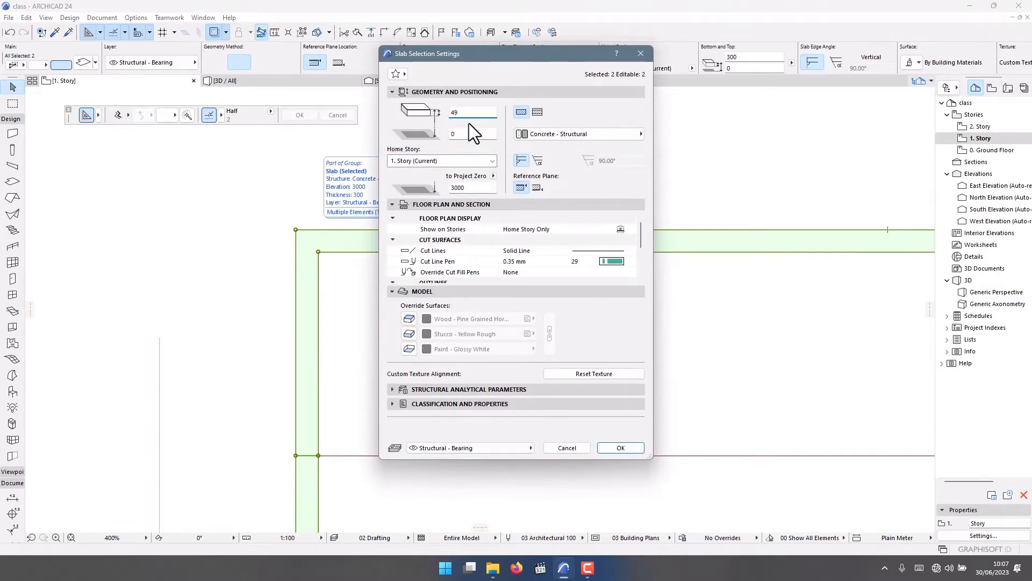
pyautogui.click(408, 318)
pyautogui.click(409, 334)
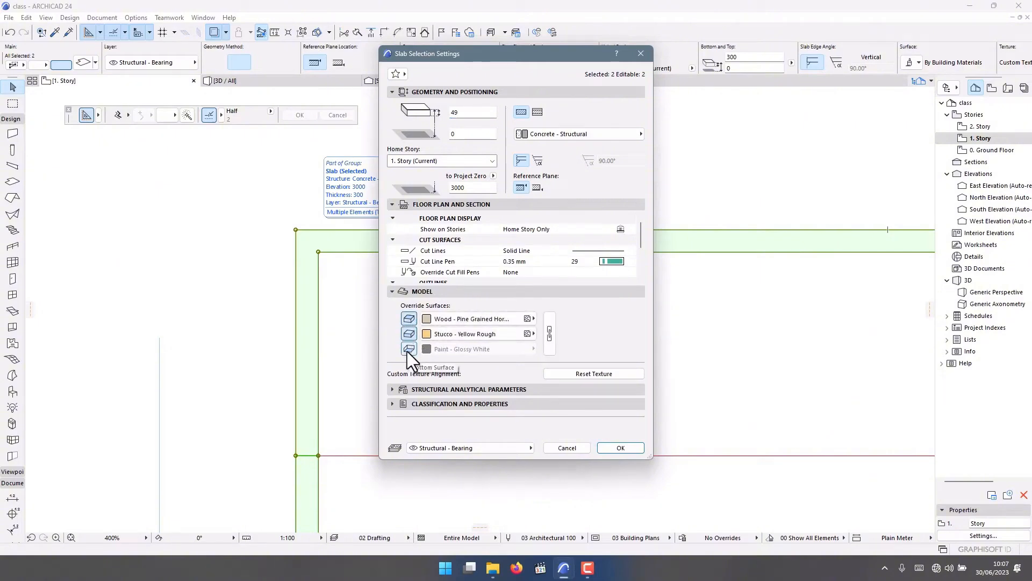
pyautogui.click(409, 349)
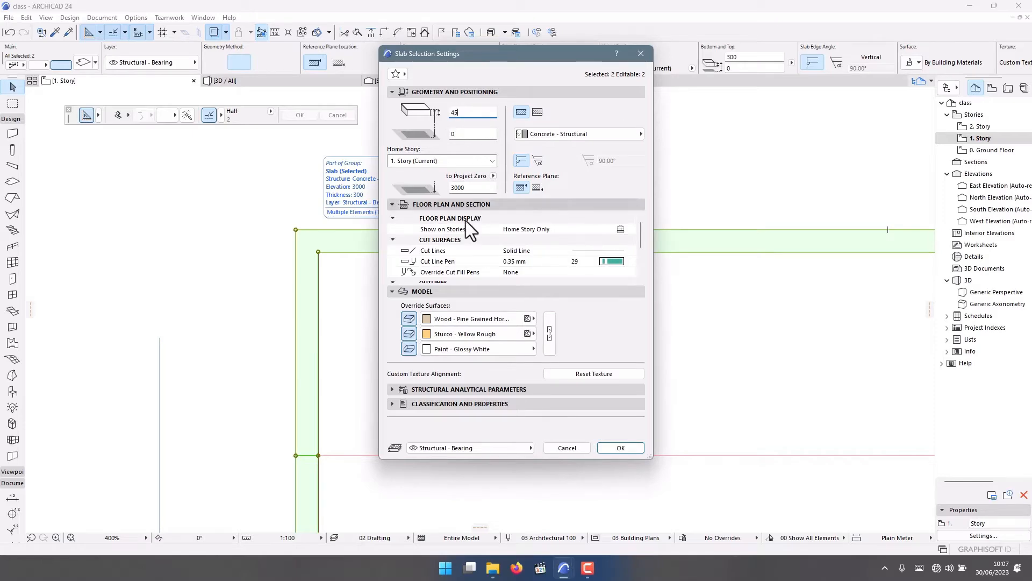
# Step: Assign Paint - Glossy White C 05 to the top surface, link all three surfaces to it, and apply the slab settings
pyautogui.click(438, 319)
pyautogui.click(442, 315)
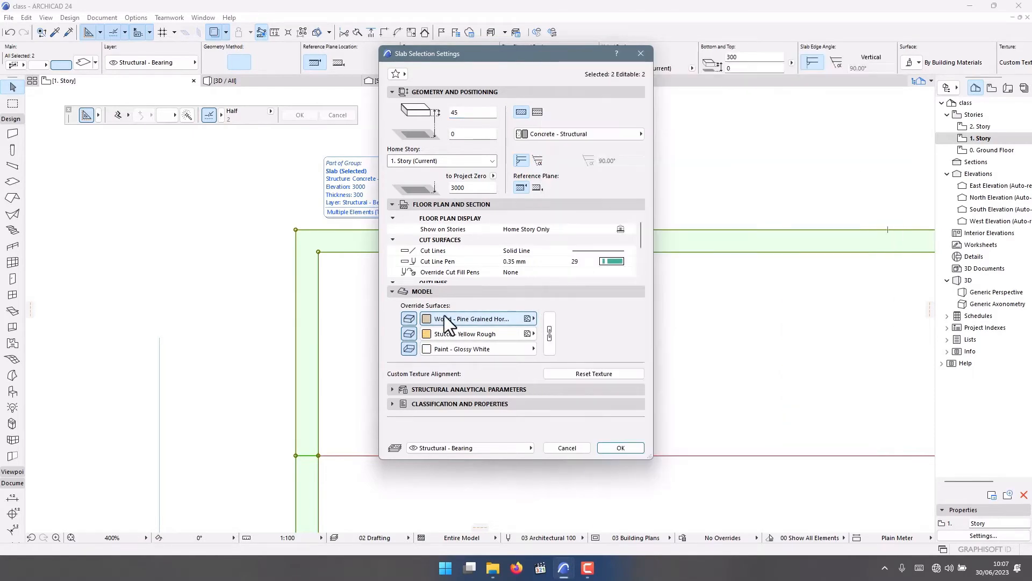
pyautogui.click(445, 317)
pyautogui.click(692, 329)
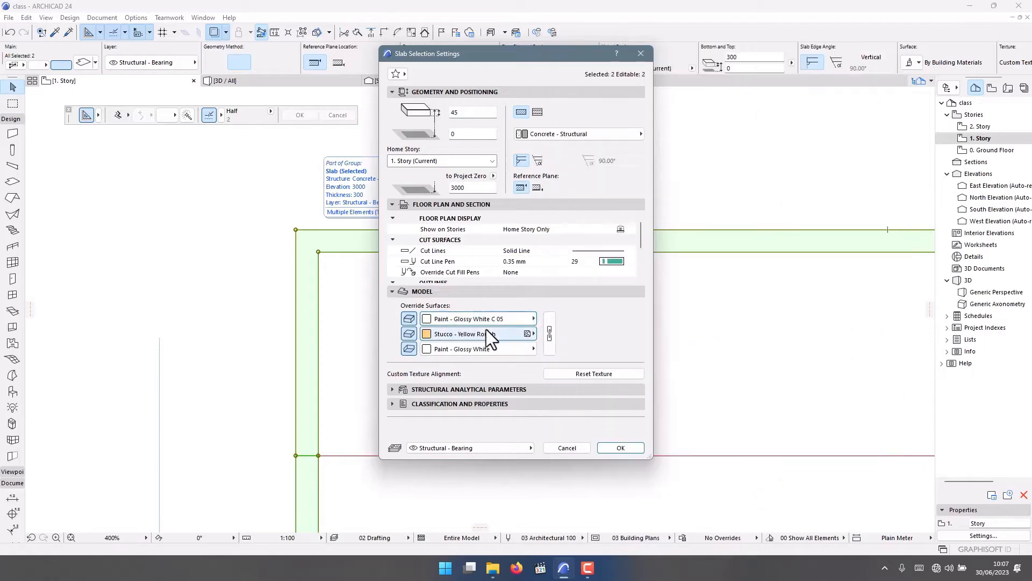
pyautogui.click(549, 333)
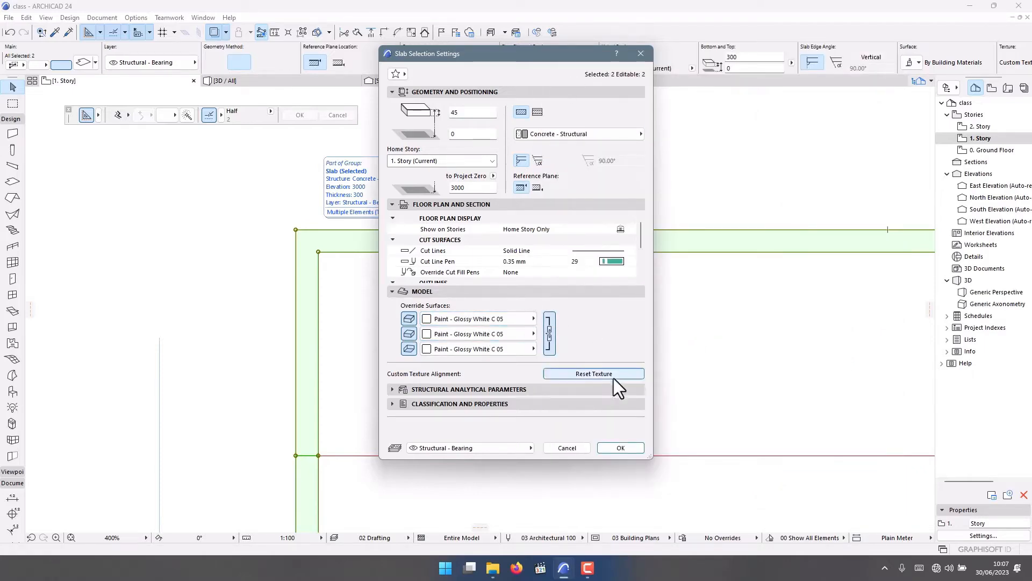
pyautogui.click(618, 446)
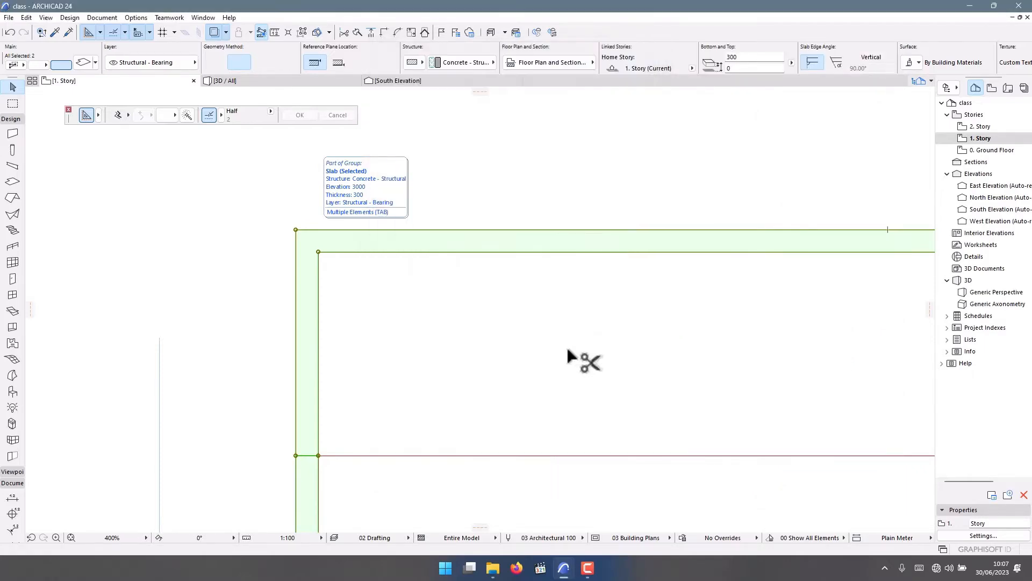
# Step: Confirm both slabs' settings and move the slabs 20000 mm from the copied outline onto the matching lower corner of the house outline
pyautogui.doubleClick(325, 233)
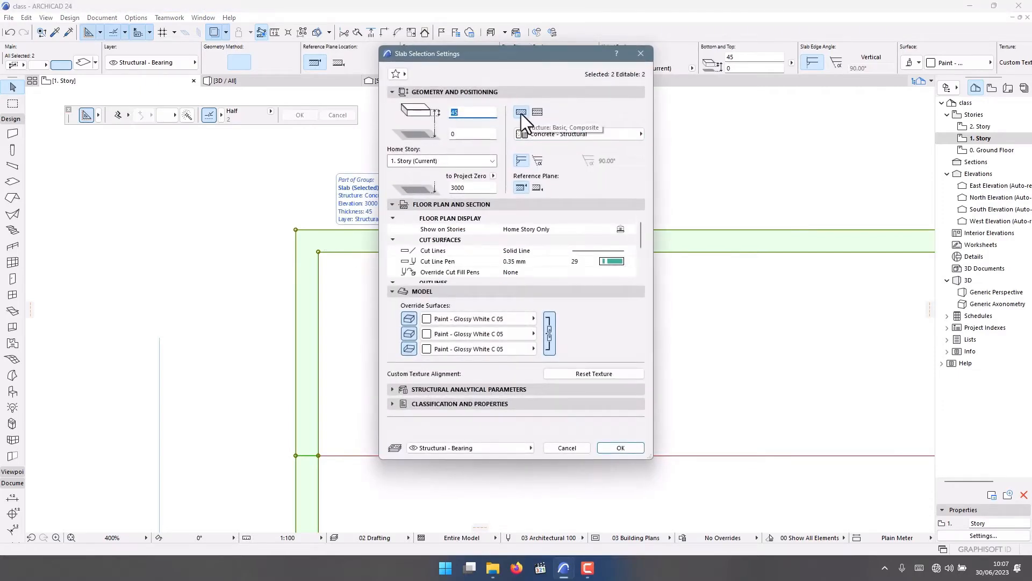
pyautogui.click(623, 448)
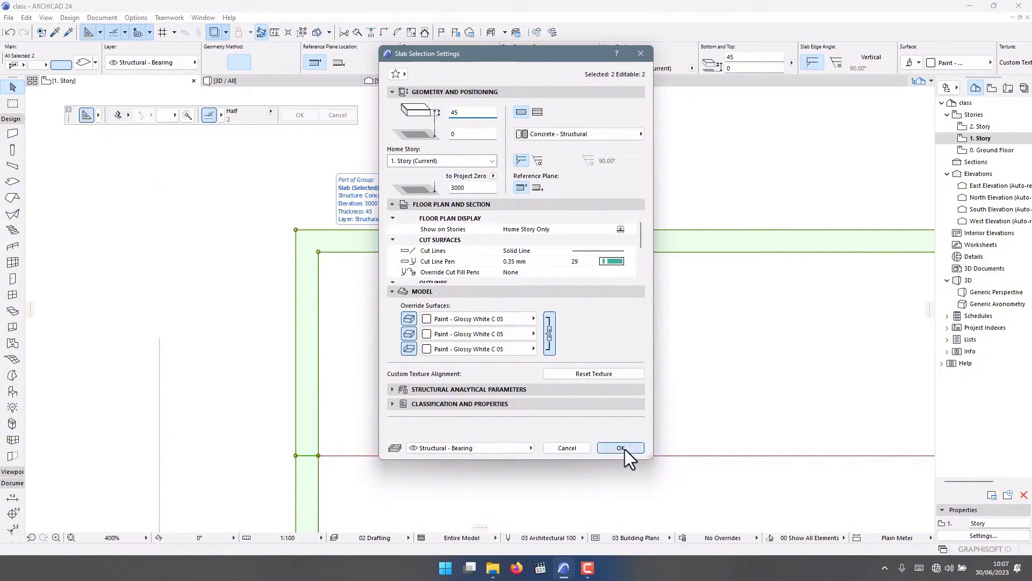
pyautogui.scroll(-10, 359, 275)
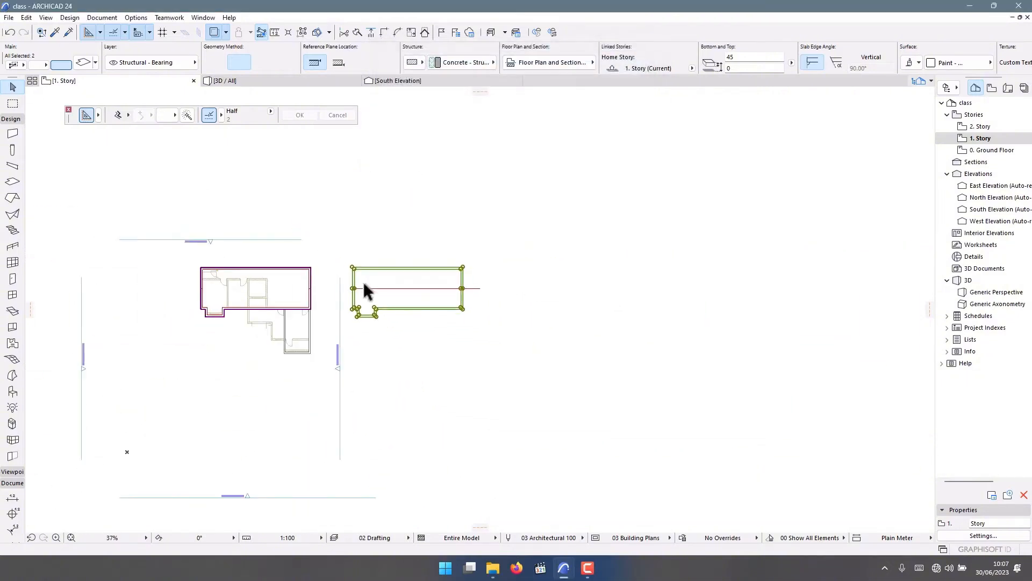
pyautogui.scroll(6, 363, 285)
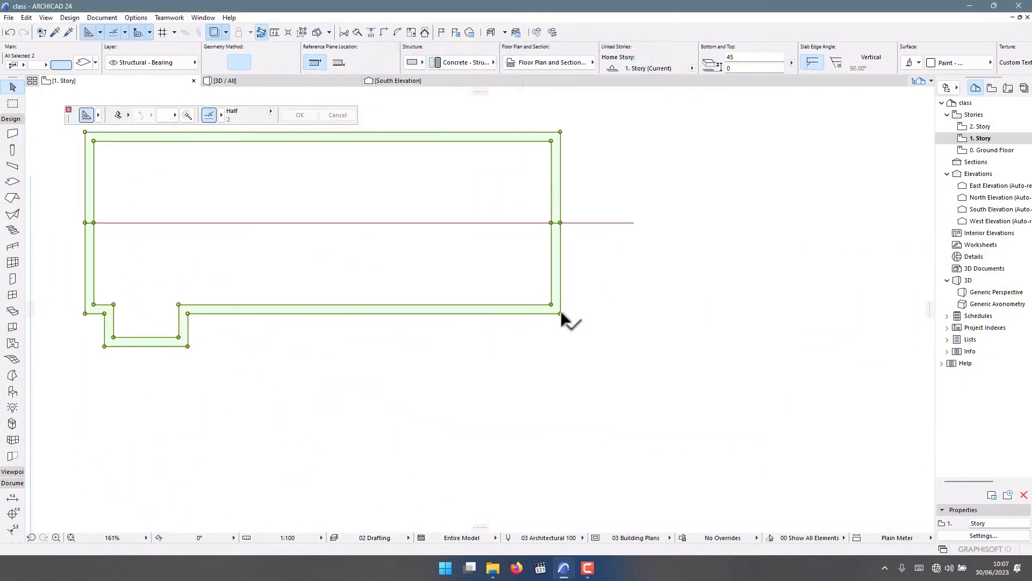
pyautogui.hotkey('ctrl', 'd')
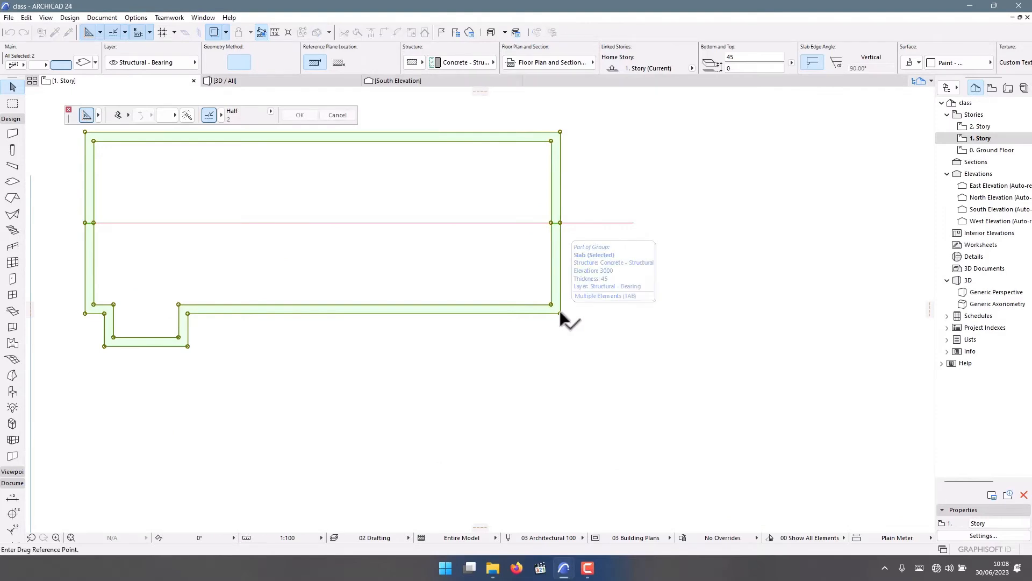
pyautogui.click(560, 314)
pyautogui.scroll(-4, 613, 346)
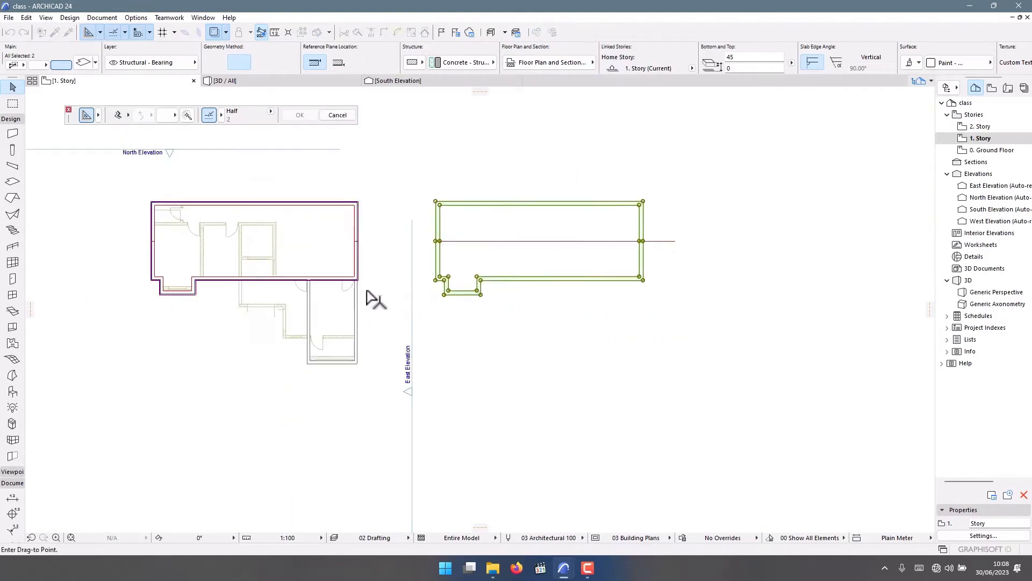
pyautogui.scroll(5, 355, 293)
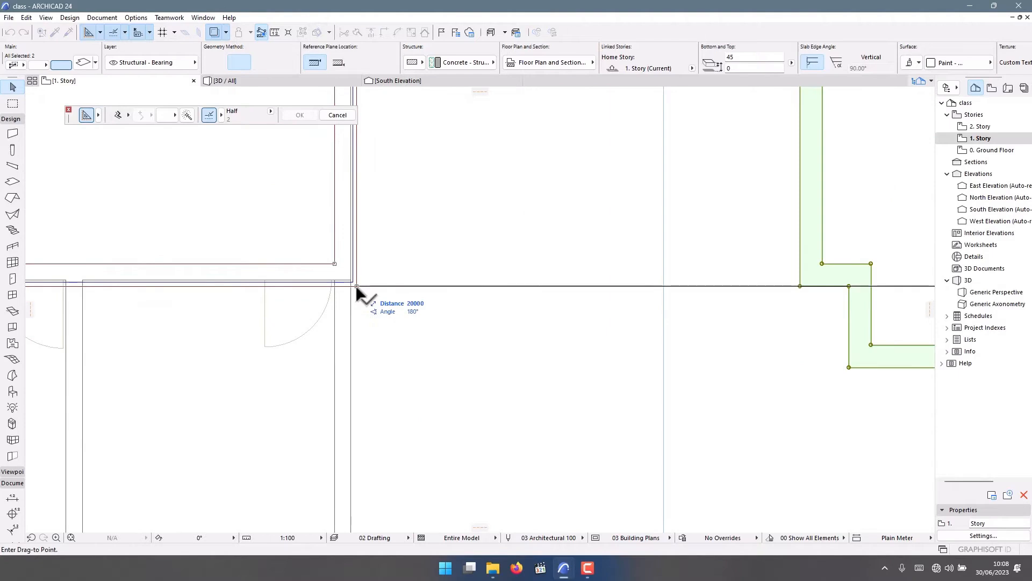
pyautogui.scroll(-6, 376, 312)
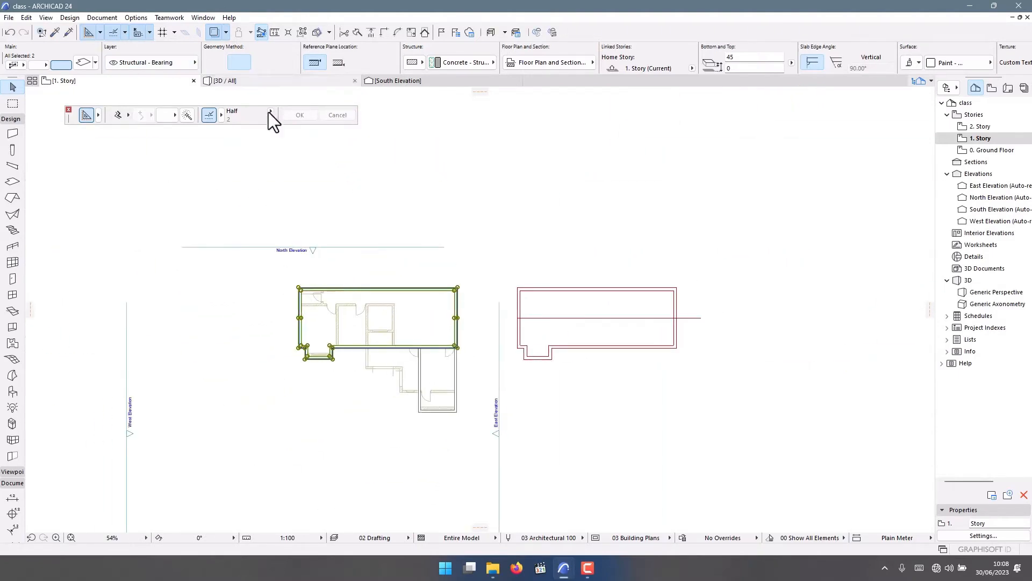
# Step: In the South Elevation, select the thin slab at the parapet's base and set its offset to home story to 819 mm
pyautogui.moveTo(259, 85)
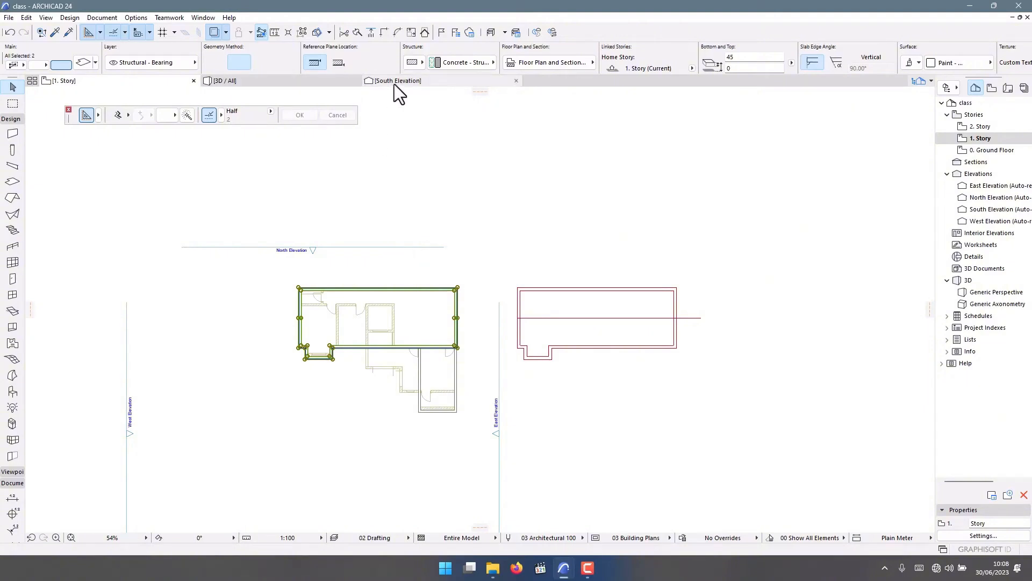
pyautogui.click(409, 83)
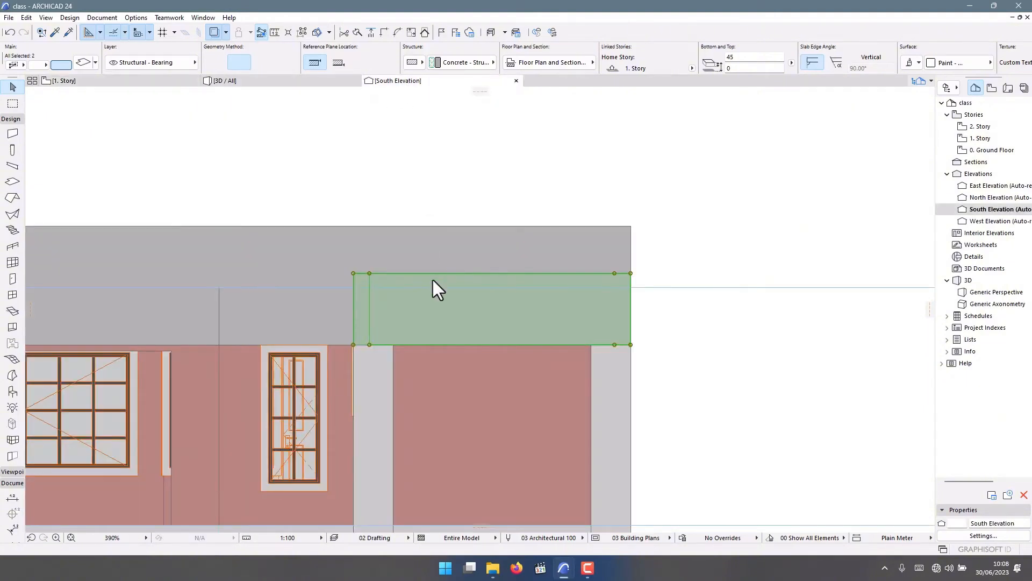
pyautogui.press('Escape')
pyautogui.scroll(-8, 522, 328)
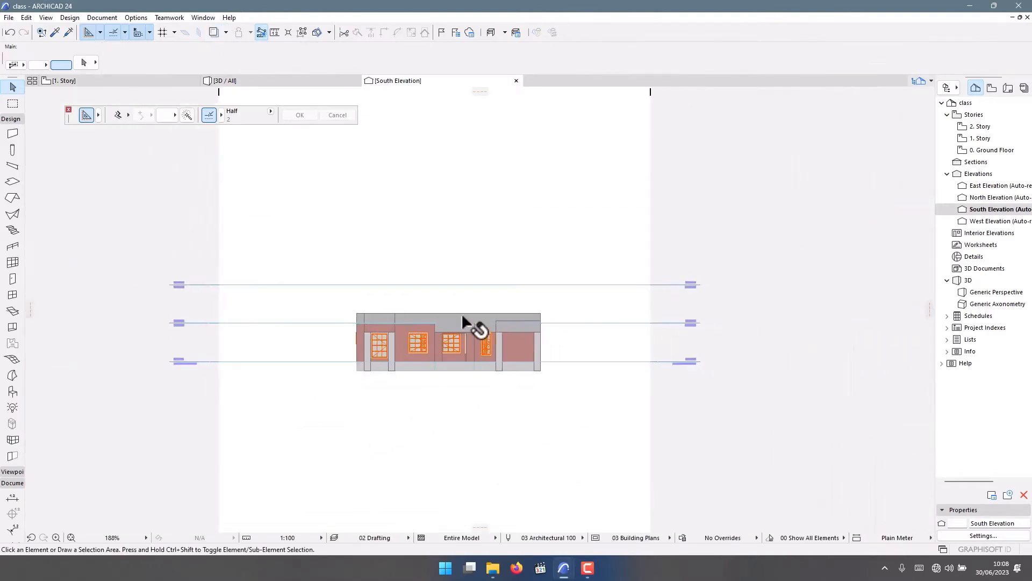
pyautogui.scroll(8, 350, 327)
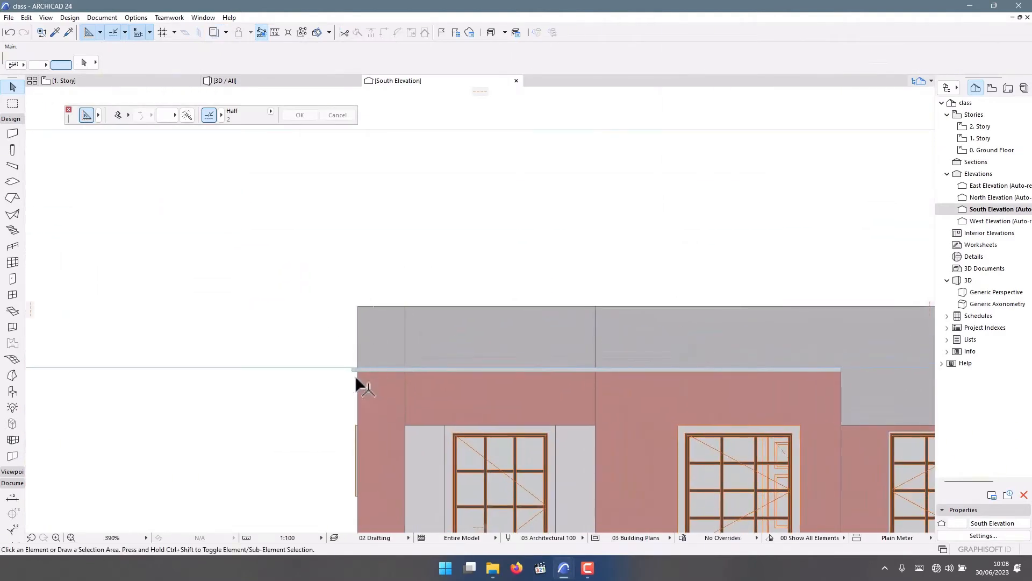
pyautogui.click(353, 367)
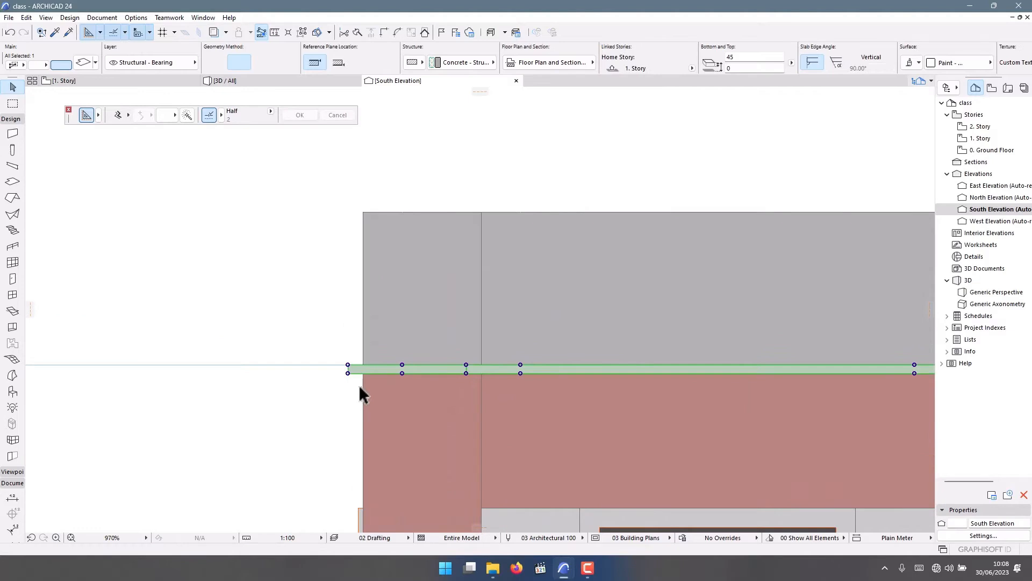
pyautogui.click(397, 375)
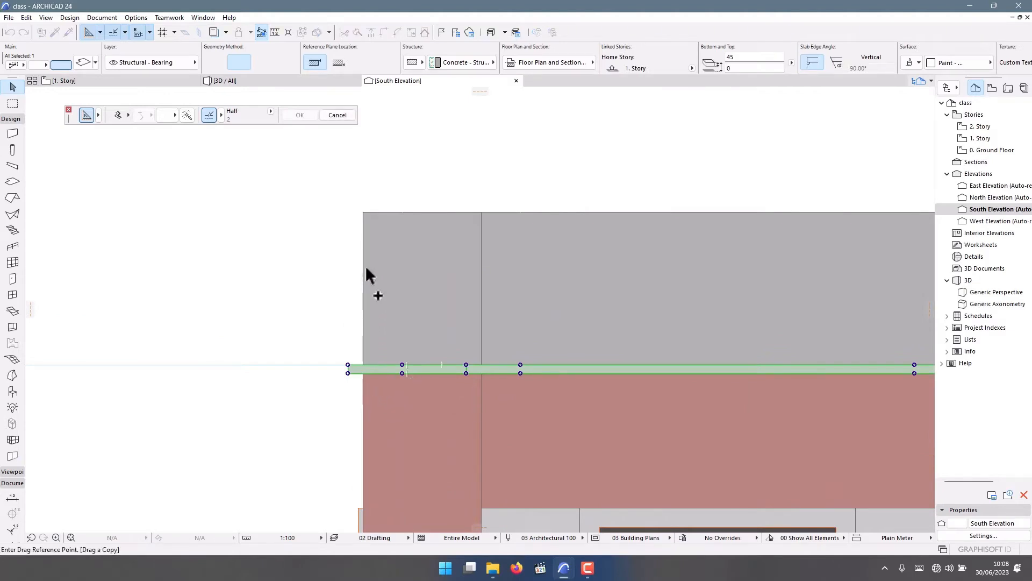
pyautogui.press('Escape')
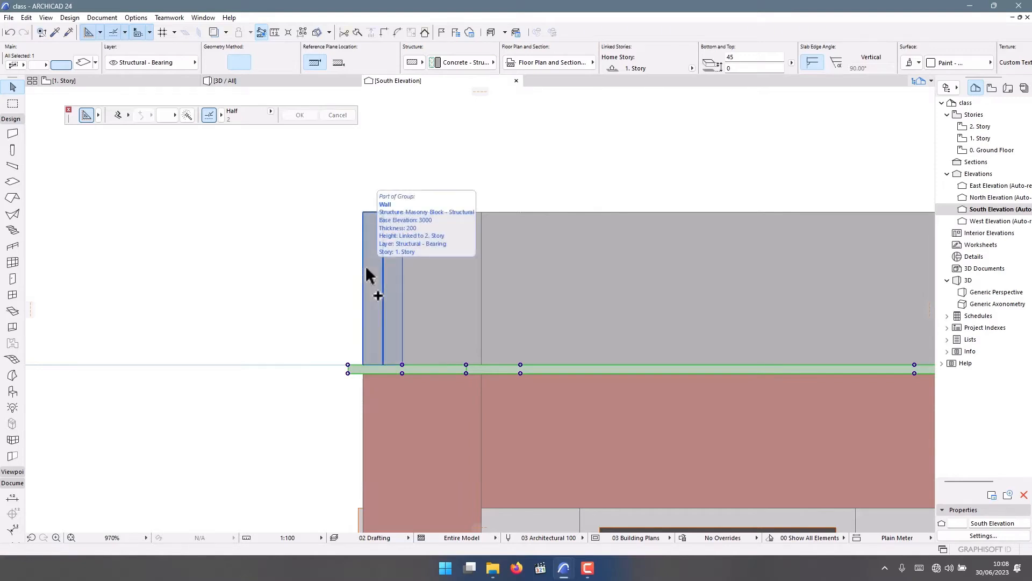
pyautogui.hotkey('ctrl', 't')
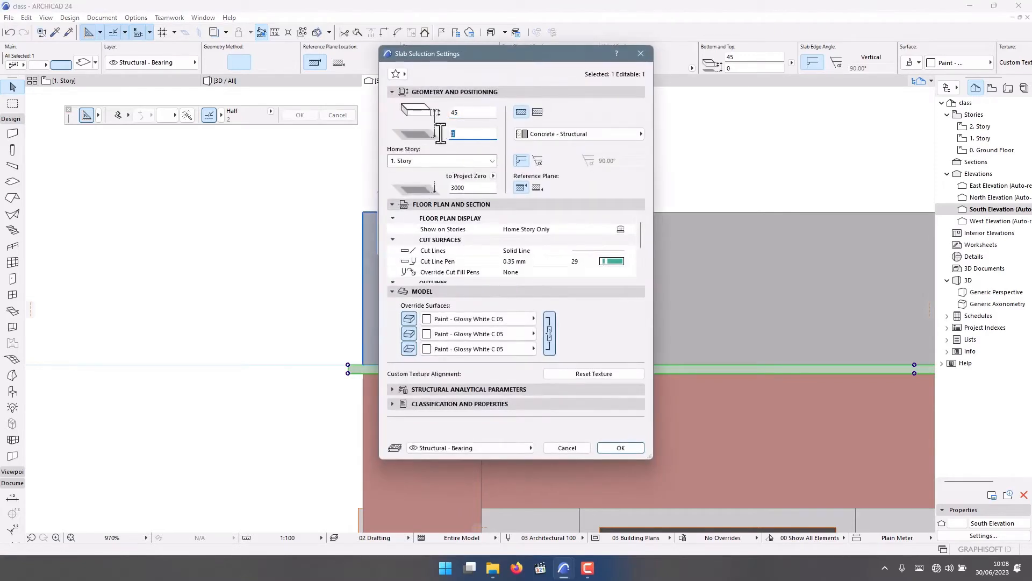
pyautogui.write('819')
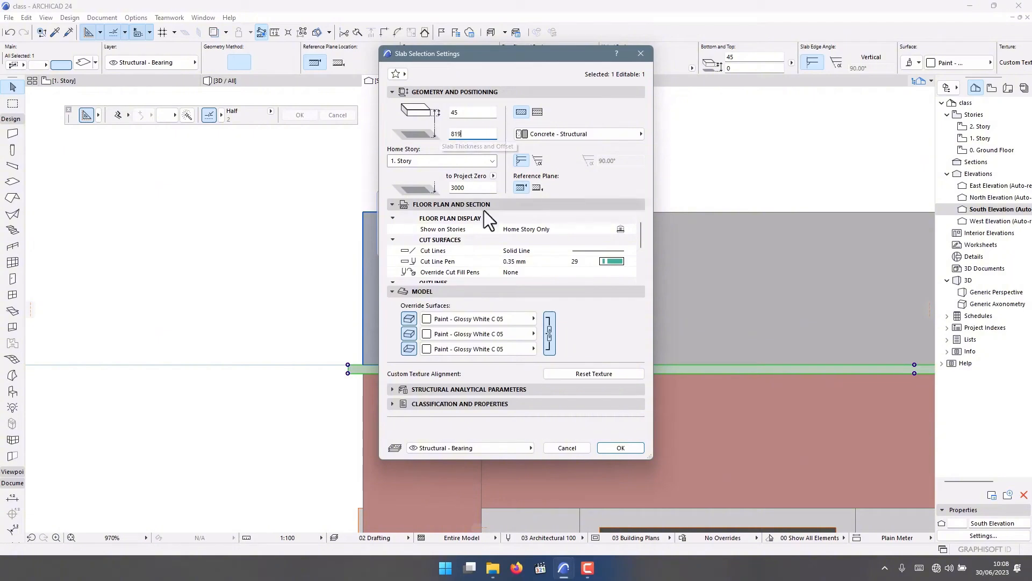
pyautogui.click(613, 449)
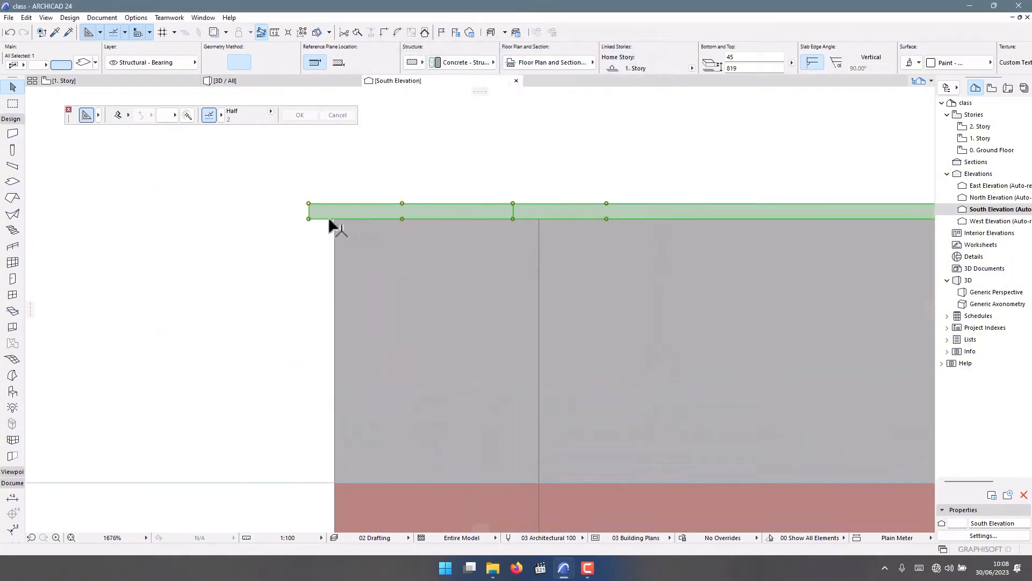
# Step: Examine the raised slab along the parapet's top edge in the South Elevation and the 3D view
pyautogui.scroll(-6, 245, 315)
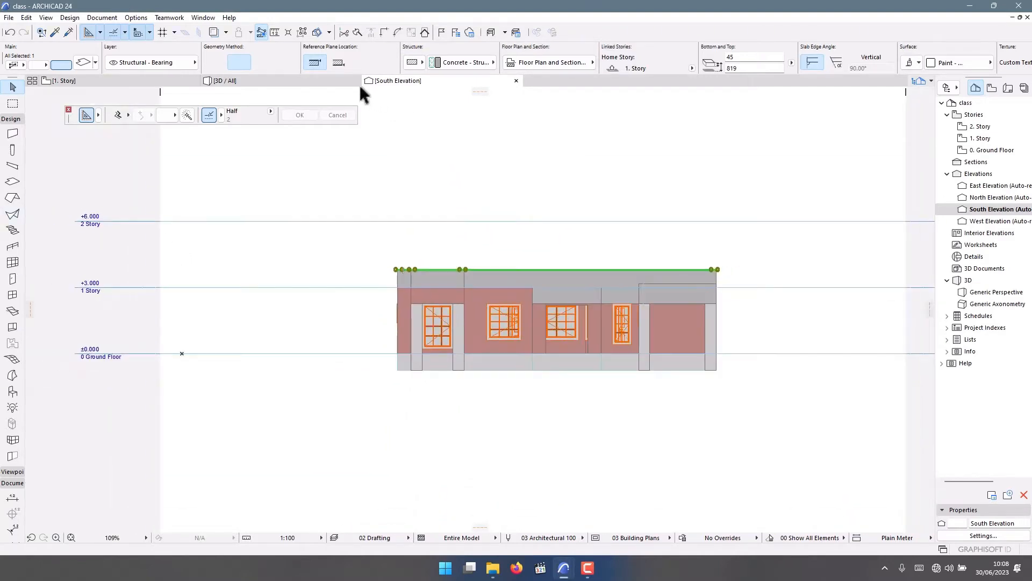
pyautogui.click(333, 83)
pyautogui.keyDown('shift'); pyautogui.moveTo(474, 289); pyautogui.dragTo(243, 264, button='middle'); pyautogui.keyUp('shift')
pyautogui.scroll(5, 241, 265)
pyautogui.scroll(4, 265, 285)
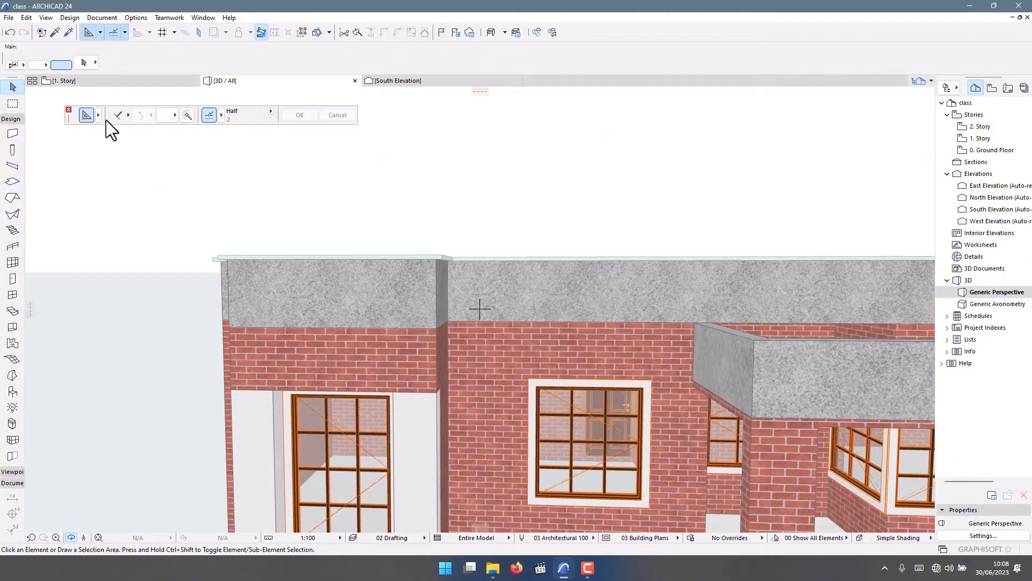
# Step: Return to the 1. Story plan, deselect the slabs and select the grouped drafting lines between the wall face and the slab's outer edge
pyautogui.click(92, 83)
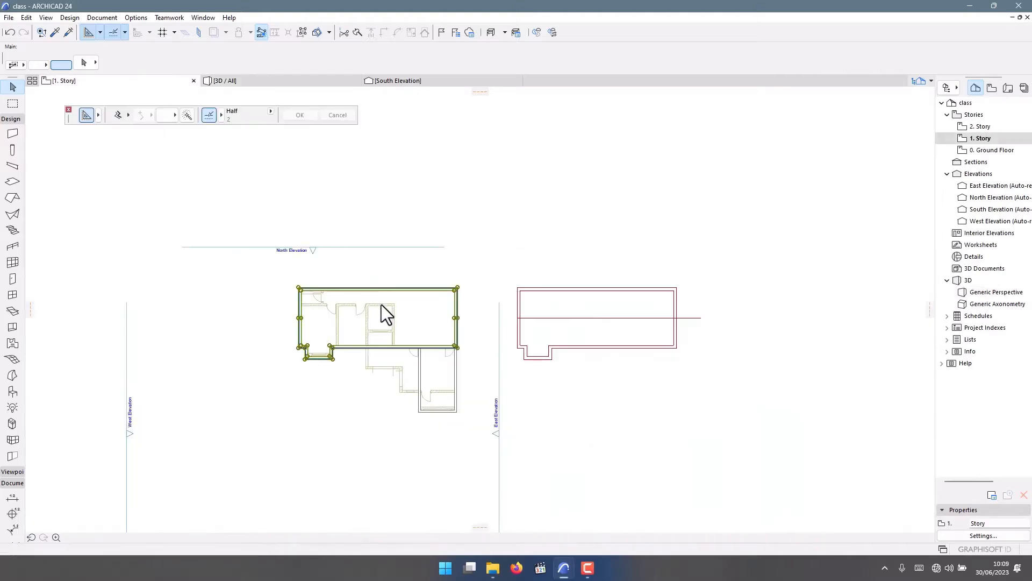
pyautogui.scroll(10, 458, 282)
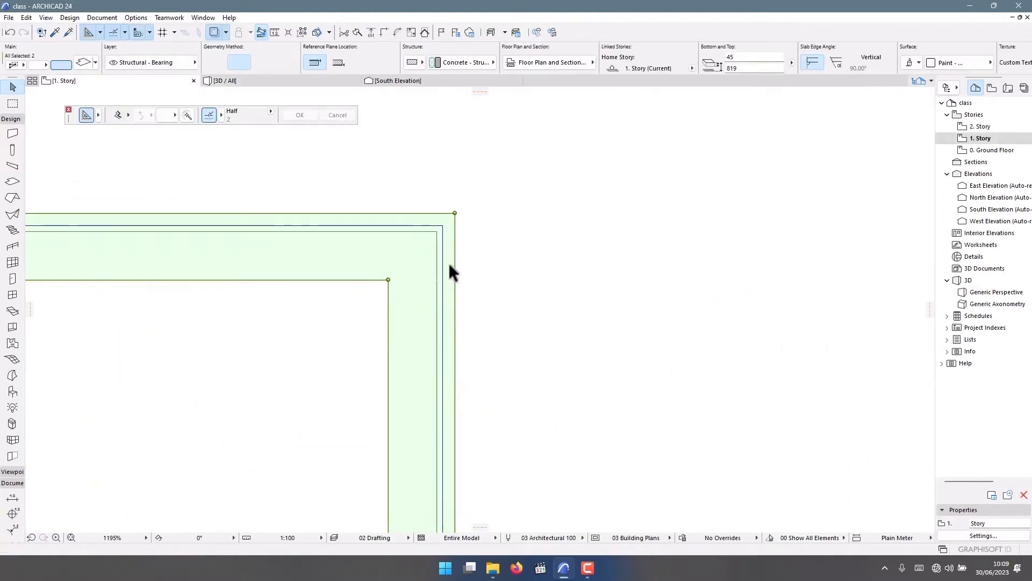
pyautogui.click(479, 246)
pyautogui.scroll(-5, 480, 236)
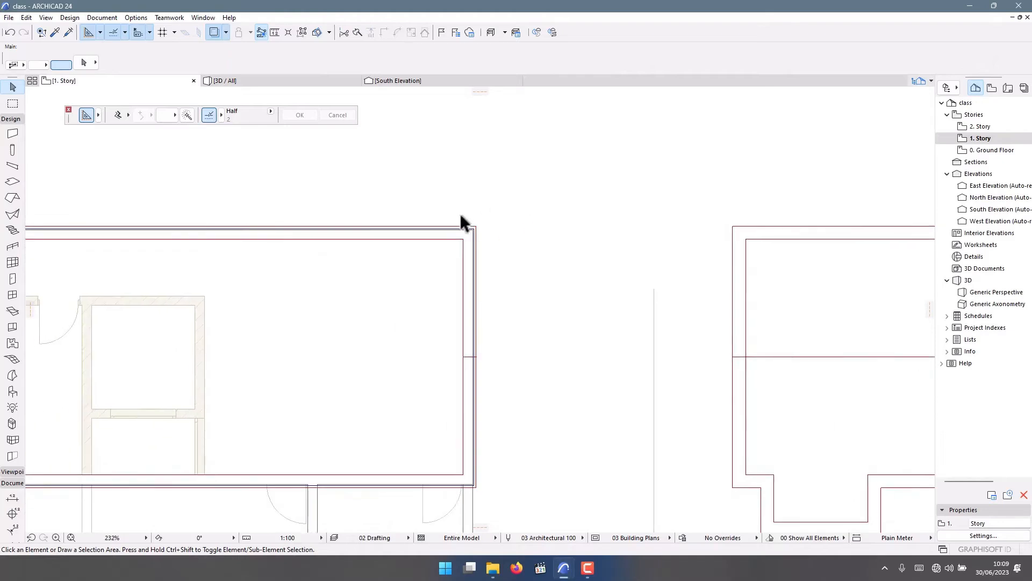
pyautogui.scroll(4, 459, 215)
pyautogui.scroll(3, 497, 246)
pyautogui.click(500, 222)
pyautogui.scroll(-6, 643, 183)
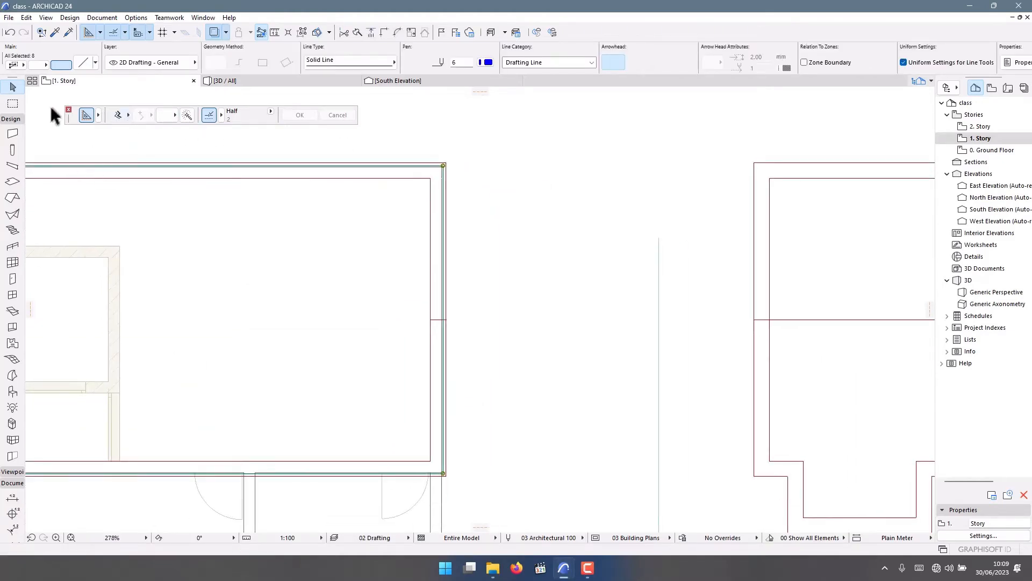
# Step: Create an inward offset of the selected outline on the wall's outer face, 25 mm away, using the Line tool with the Magic Wand
pyautogui.click(12, 119)
pyautogui.click(12, 301)
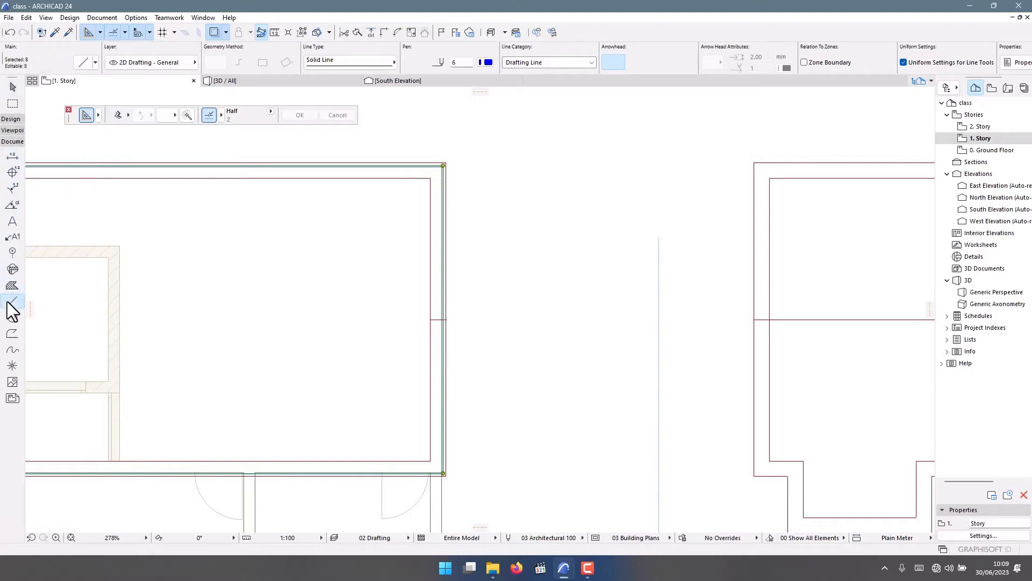
pyautogui.click(115, 115)
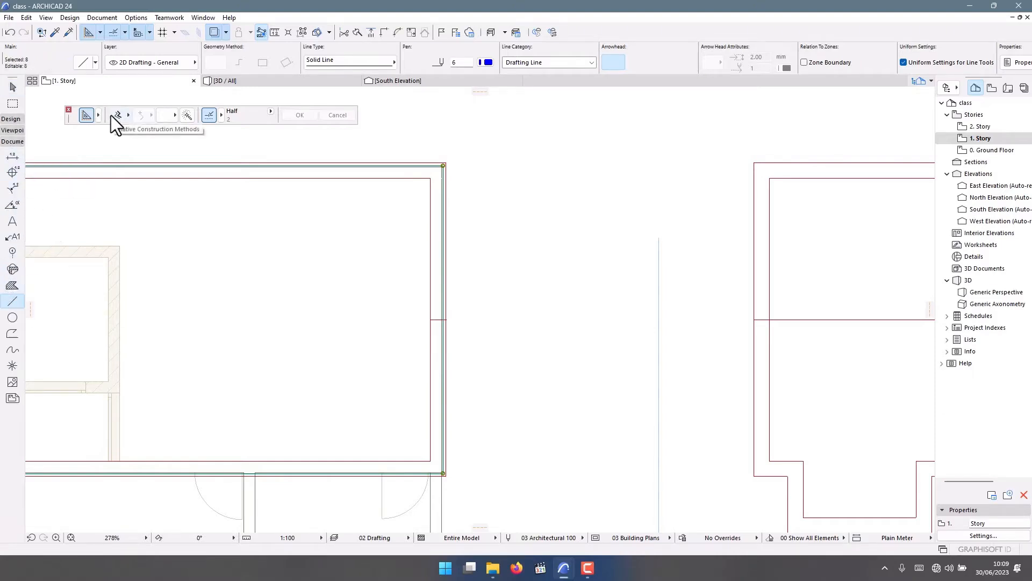
pyautogui.click(187, 115)
pyautogui.scroll(5, 435, 166)
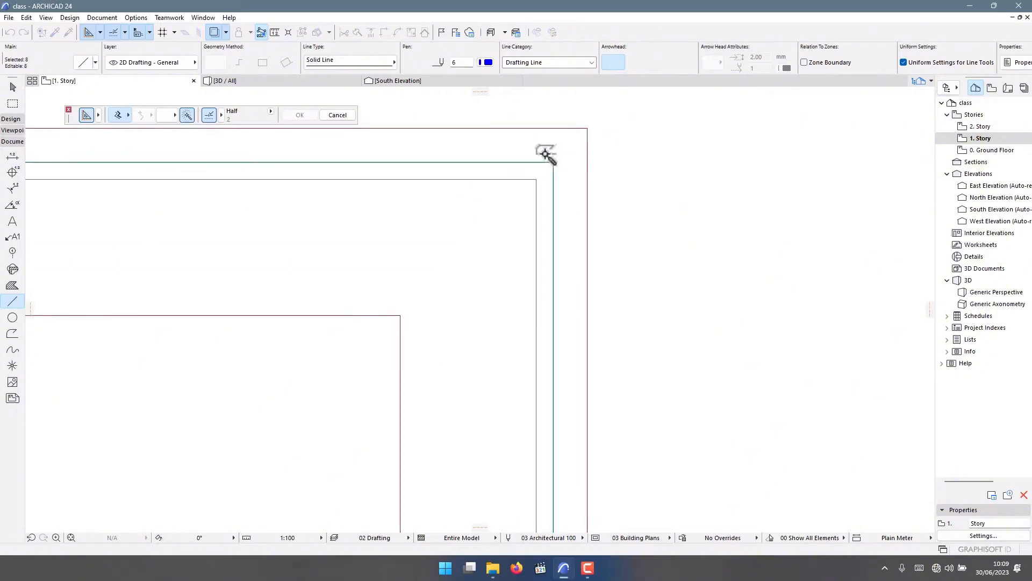
pyautogui.click(554, 160)
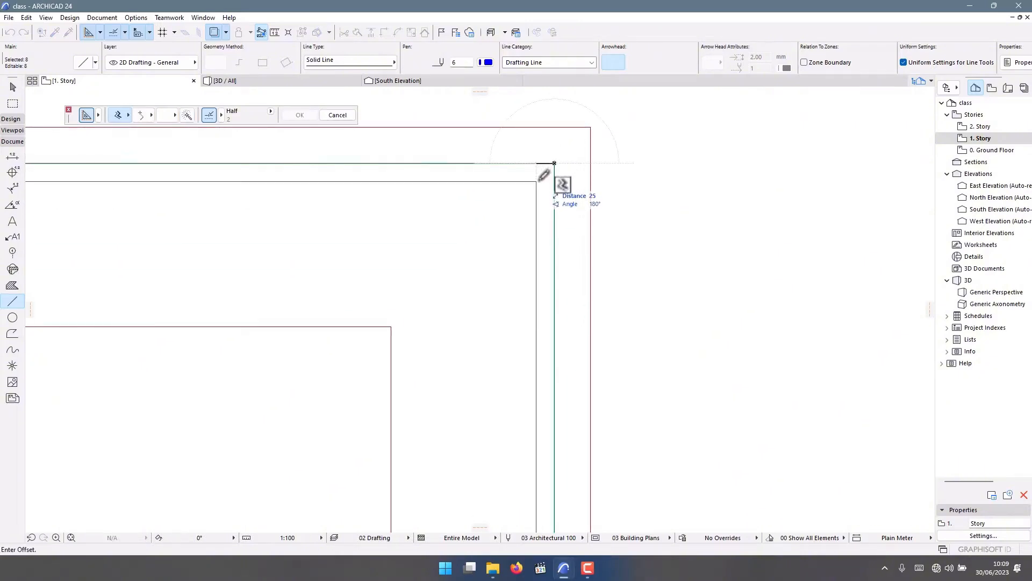
pyautogui.click(543, 172)
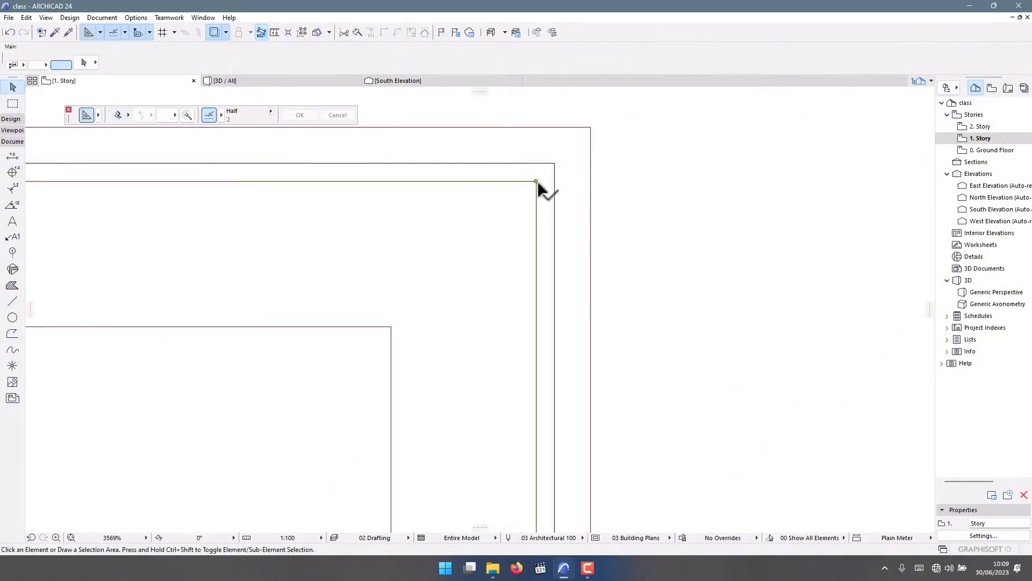
# Step: Add the outer drafting outline to the selected inner offset and drag a copy of both about 15.5 m west of the house plan
pyautogui.keyDown('shift'); pyautogui.click(552, 162); pyautogui.keyUp('shift')
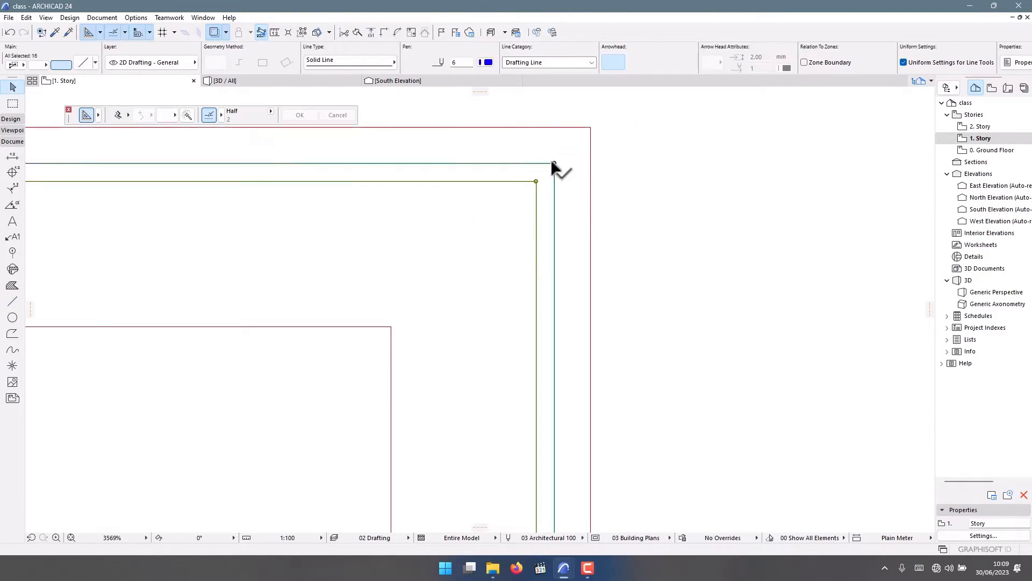
pyautogui.hotkey('ctrl', 'shift', 'd')
pyautogui.scroll(-5, 621, 231)
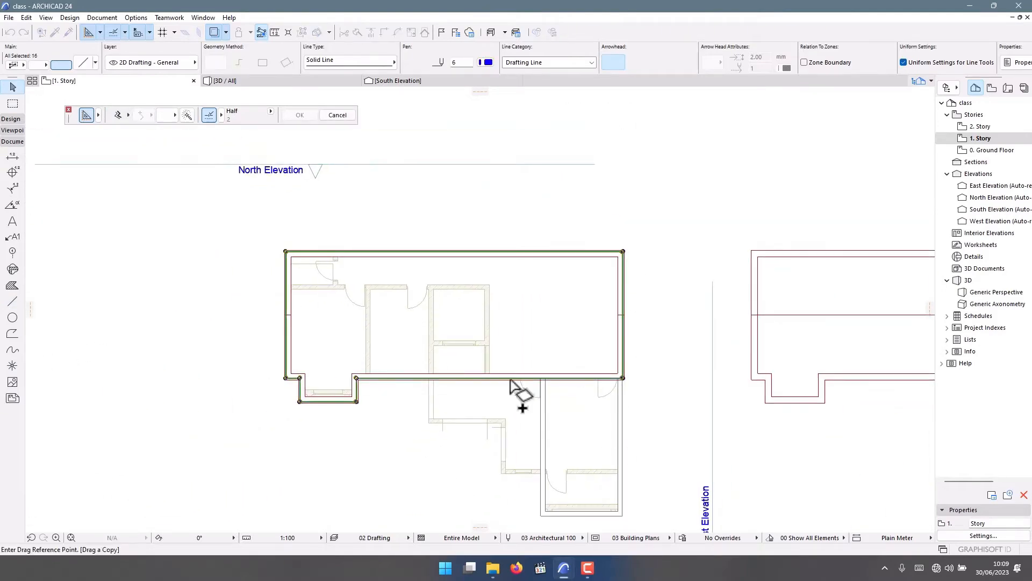
pyautogui.scroll(3, 433, 386)
pyautogui.scroll(-2, 398, 344)
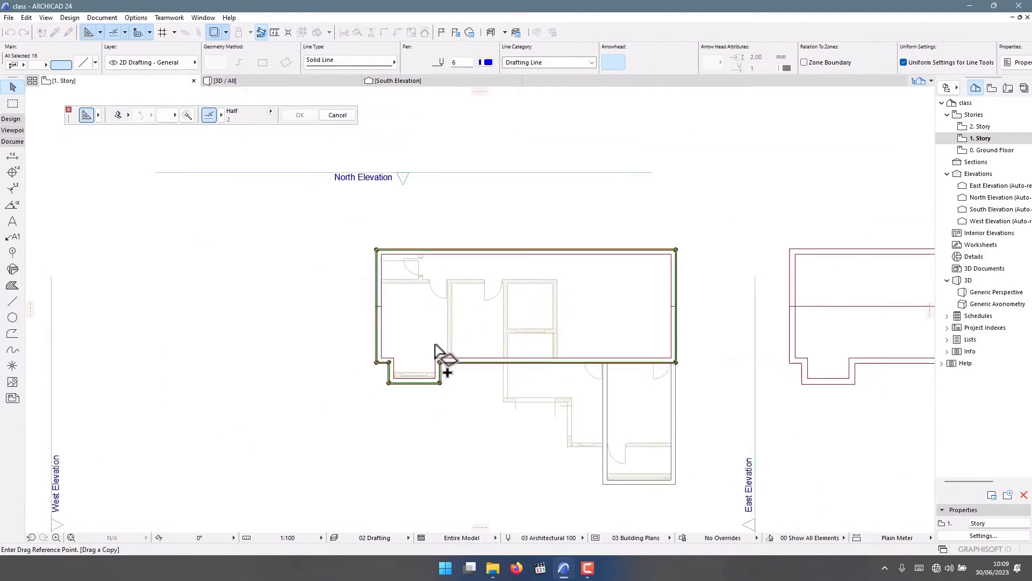
pyautogui.scroll(5, 653, 366)
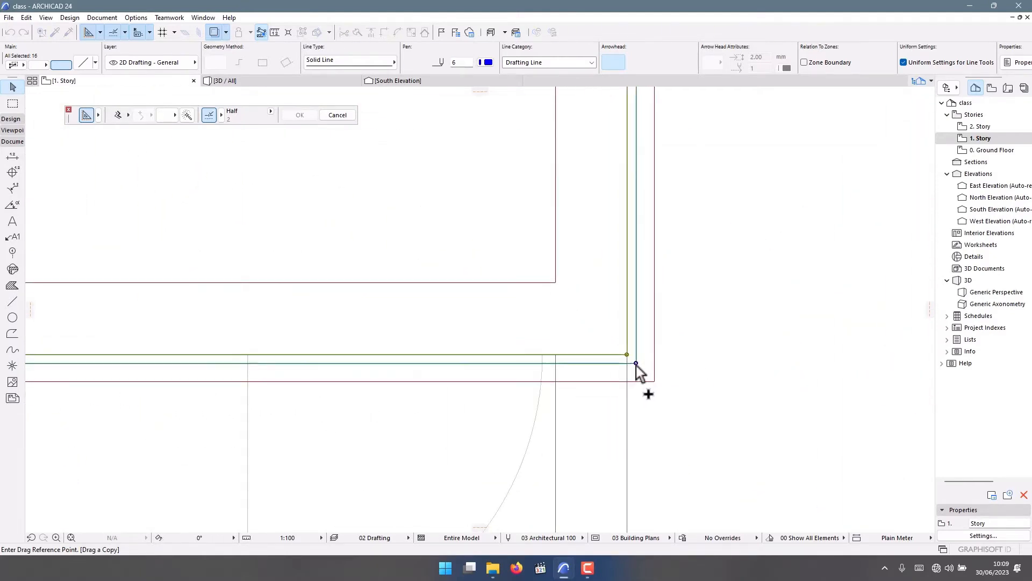
pyautogui.click(635, 364)
pyautogui.scroll(-5, 715, 323)
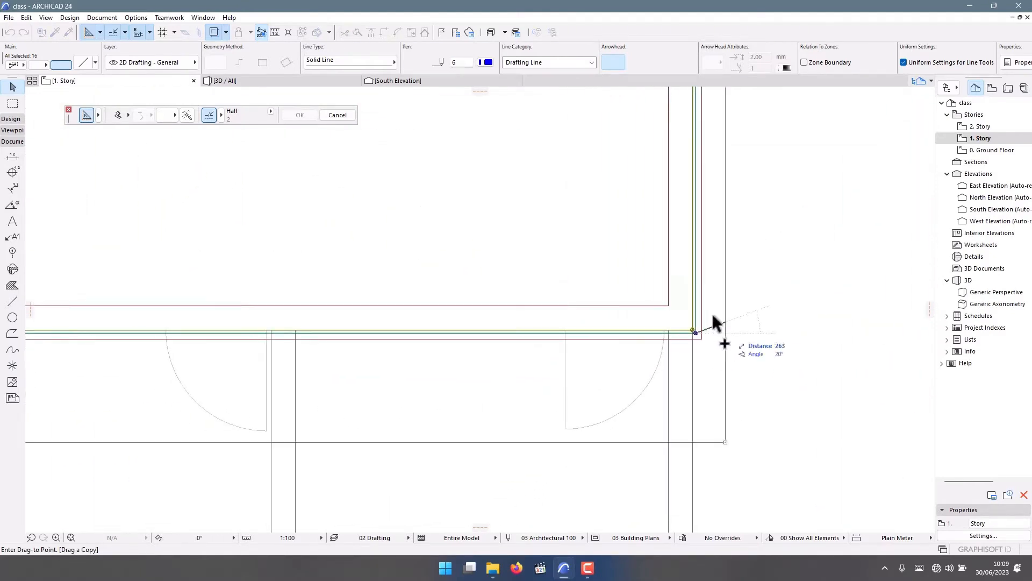
pyautogui.scroll(2, 427, 323)
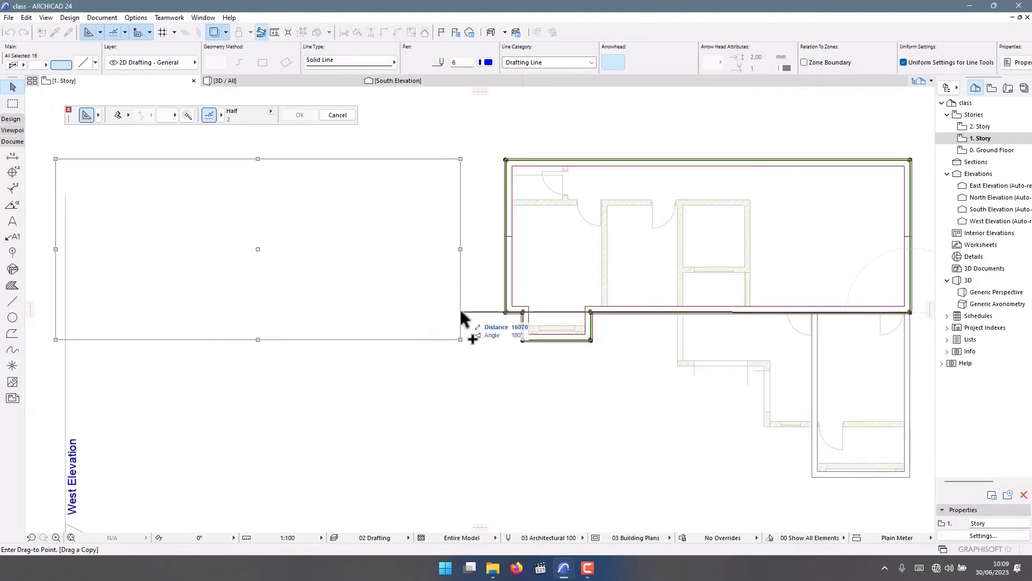
pyautogui.click(475, 312)
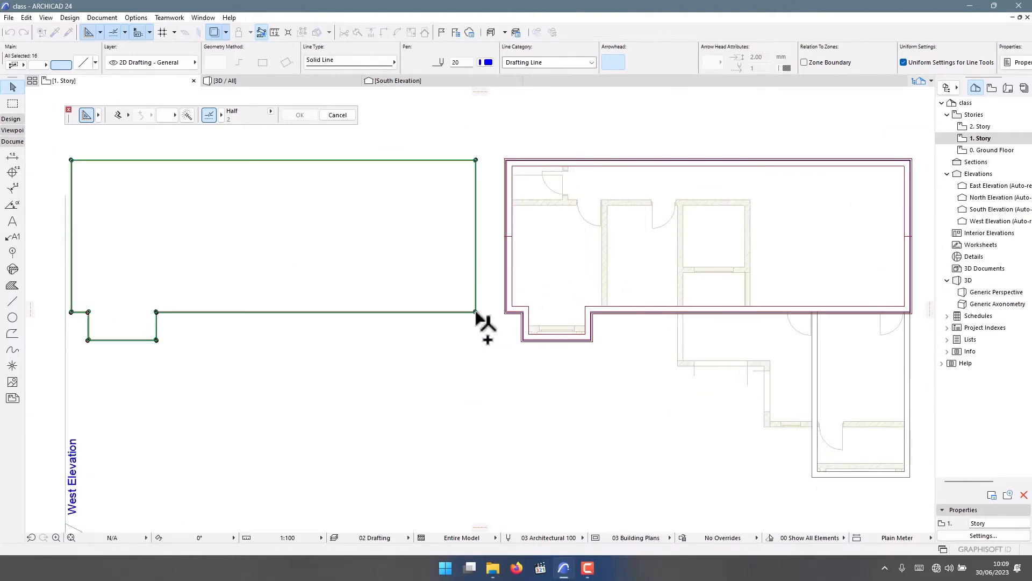
# Step: Draw a horizontal line across the middle of the copied outlines, extending past their west and east sides
pyautogui.scroll(2, 50, 165)
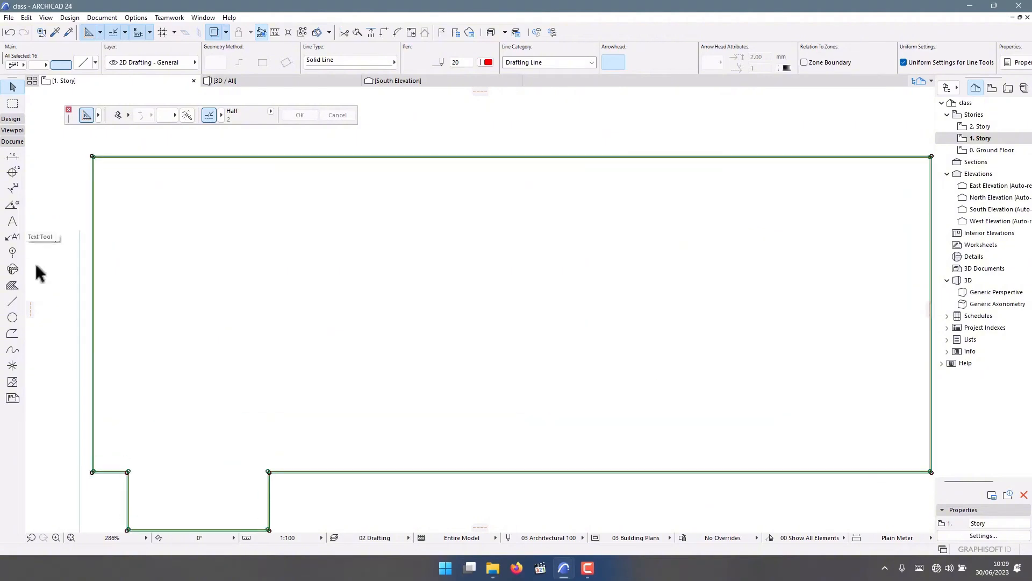
pyautogui.click(60, 161)
pyautogui.click(10, 303)
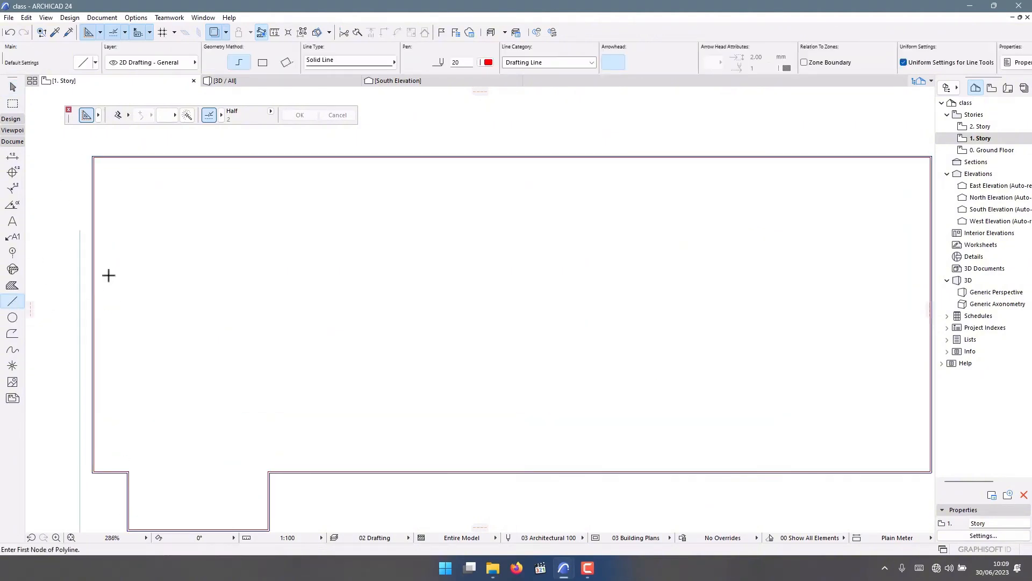
pyautogui.scroll(2, 86, 285)
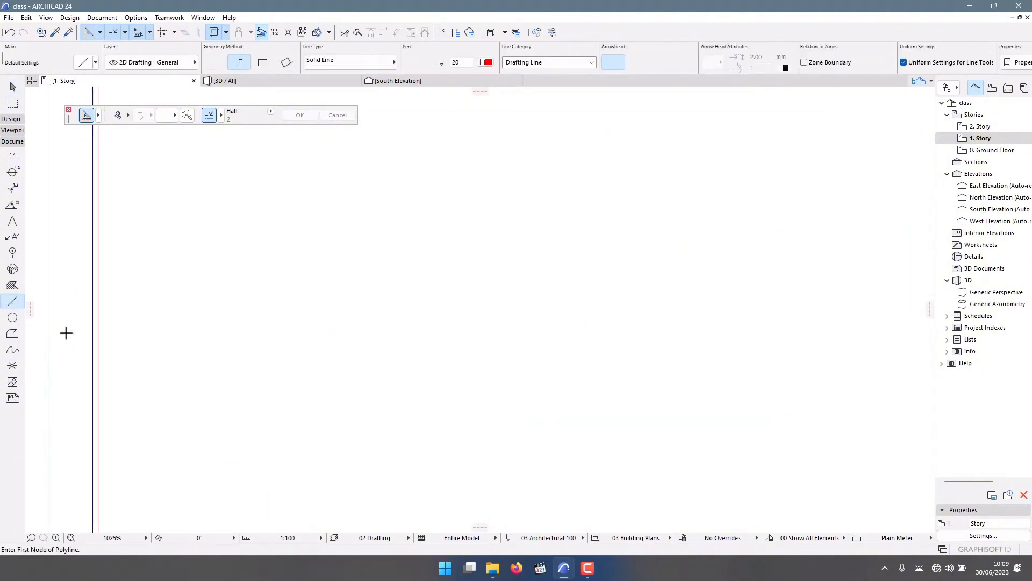
pyautogui.click(67, 330)
pyautogui.scroll(-4, 108, 334)
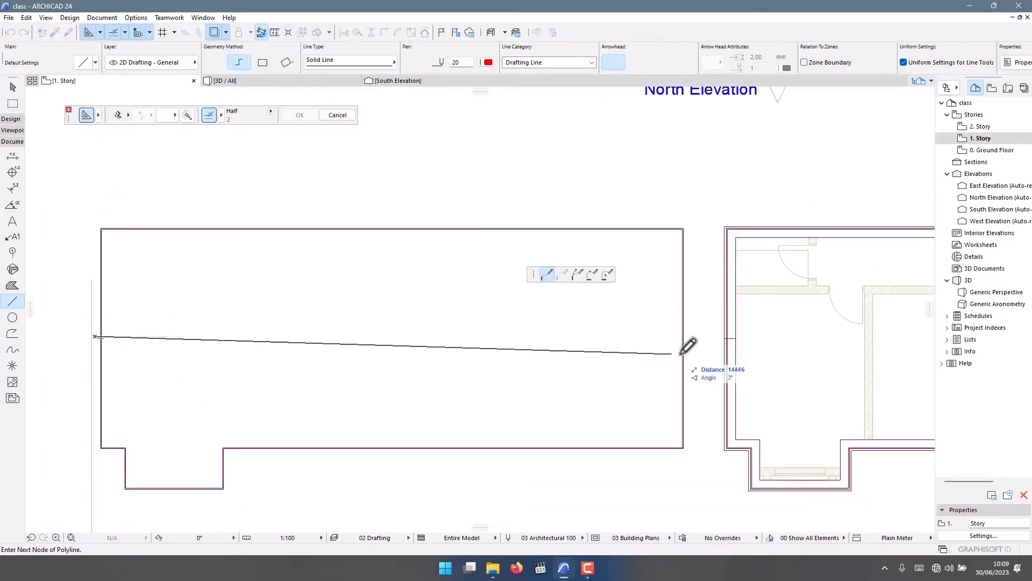
pyautogui.doubleClick(708, 337)
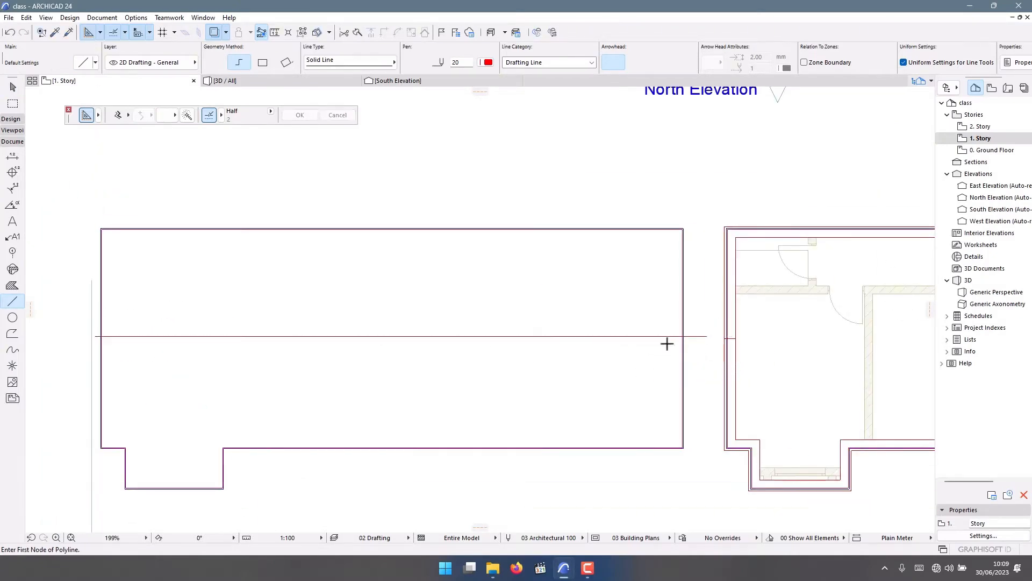
# Step: Create two slabs with the Magic Wand in the narrow strip between the copied outlines, one on each side of the dividing line, and select both
pyautogui.click(11, 120)
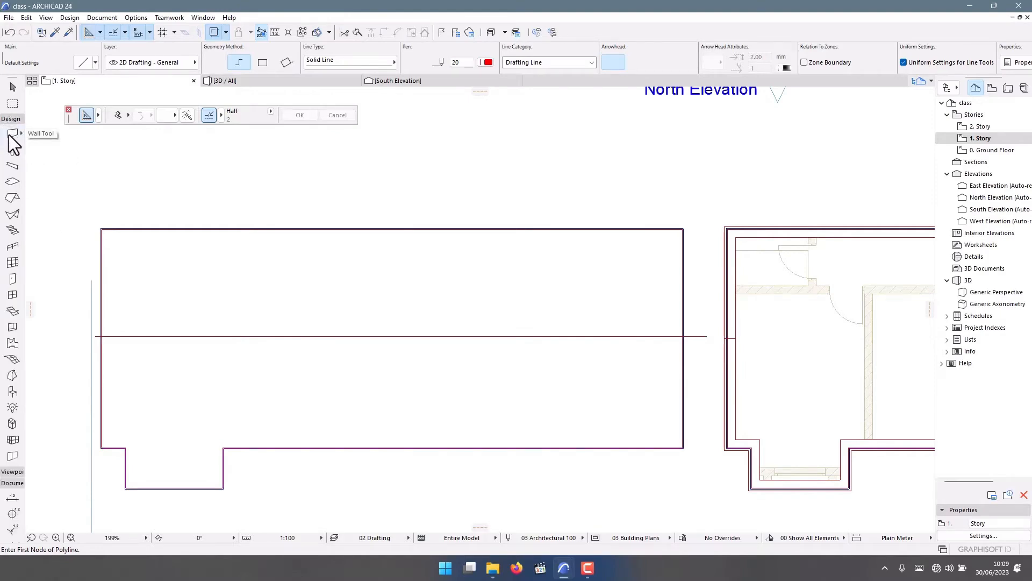
pyautogui.click(13, 182)
pyautogui.scroll(7, 105, 236)
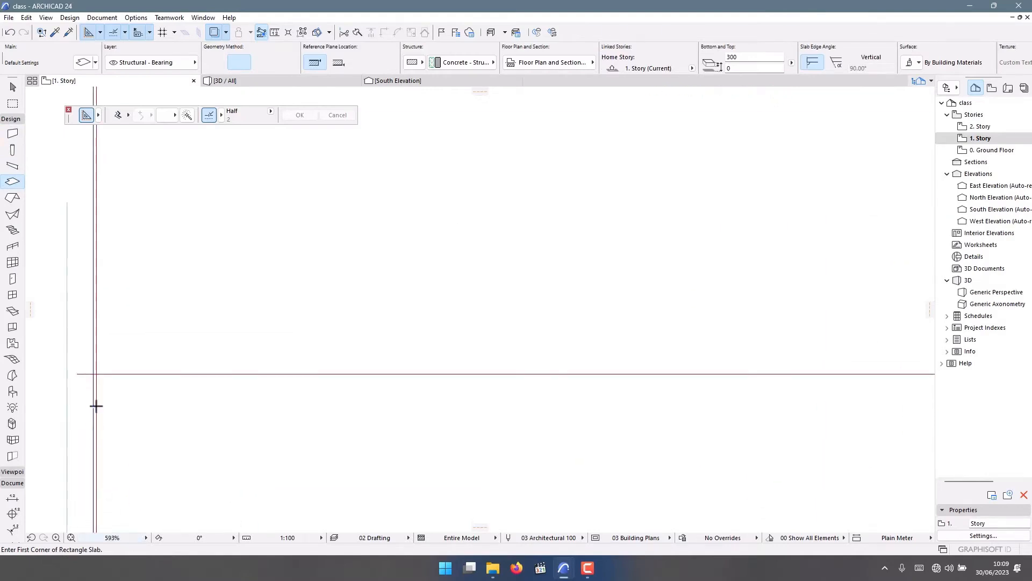
pyautogui.scroll(2, 279, 229)
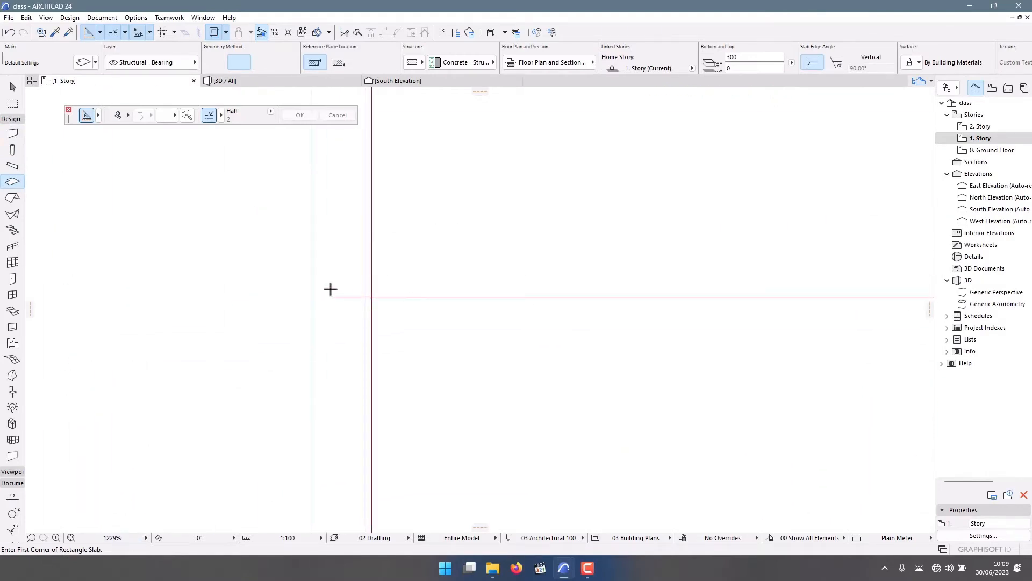
pyautogui.scroll(6, 342, 283)
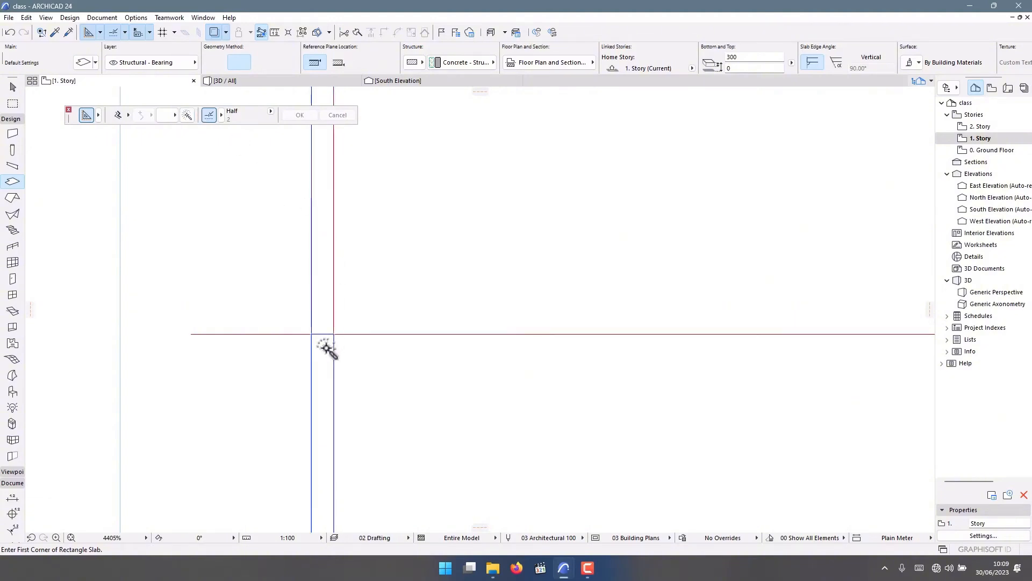
pyautogui.scroll(-11, 270, 272)
pyautogui.press('Escape')
pyautogui.scroll(11, 268, 277)
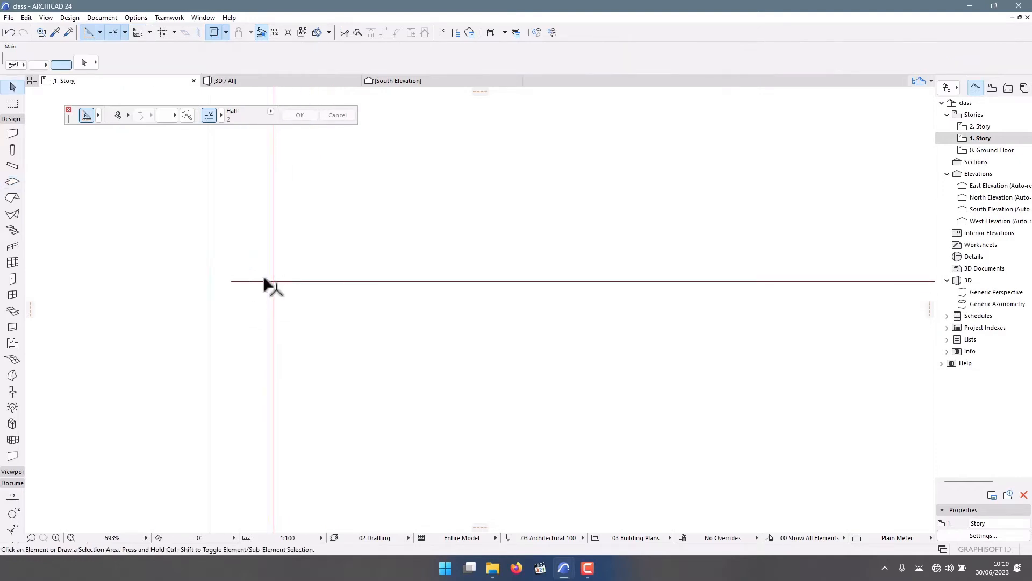
pyautogui.click(279, 295)
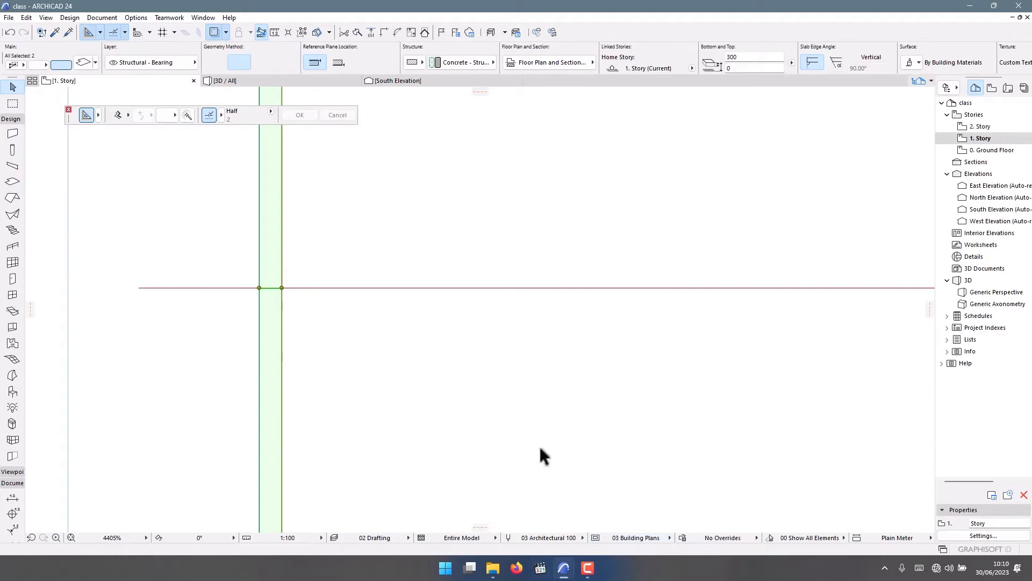
pyautogui.scroll(-10, 321, 253)
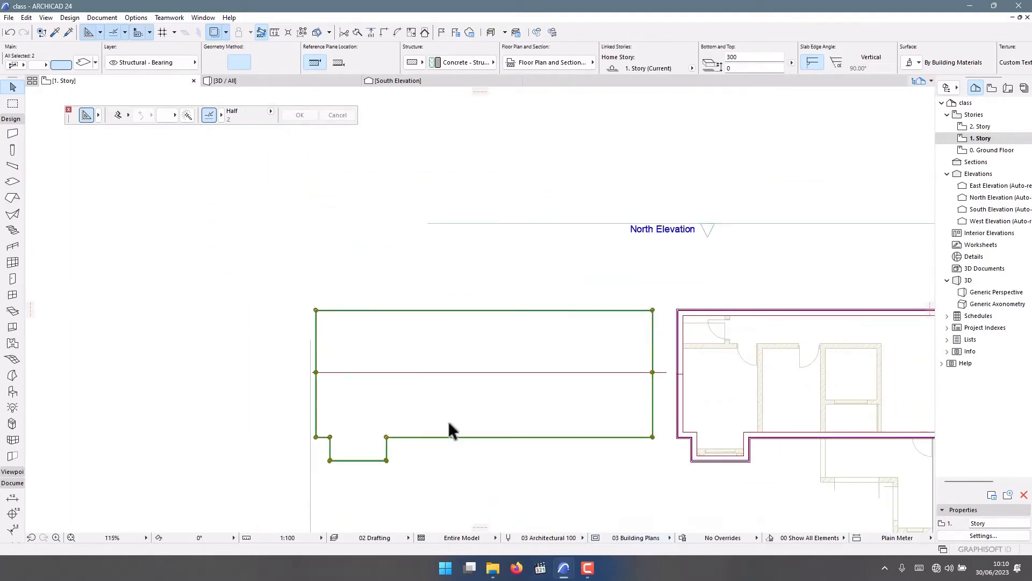
# Step: Duplicate the surface Paint - Glossy White C 05 as a new surface named Paint - Glossy White C 06
pyautogui.click(136, 17)
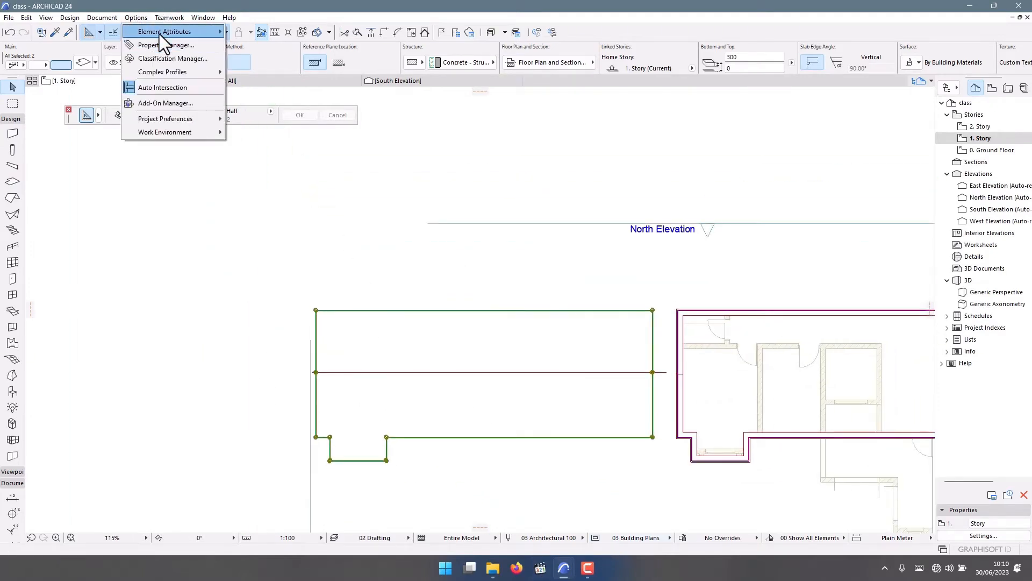
pyautogui.moveTo(159, 32)
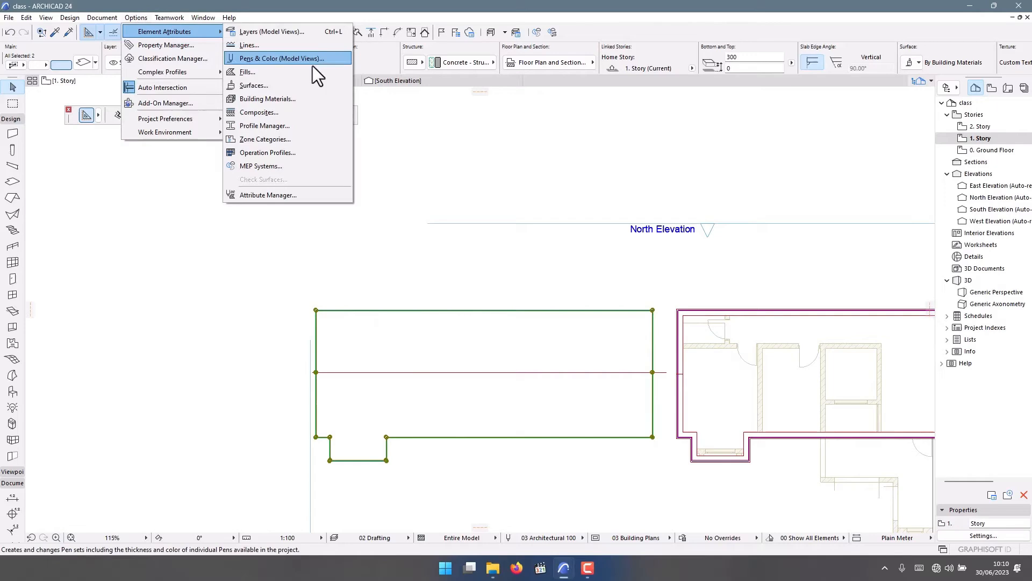
pyautogui.click(283, 87)
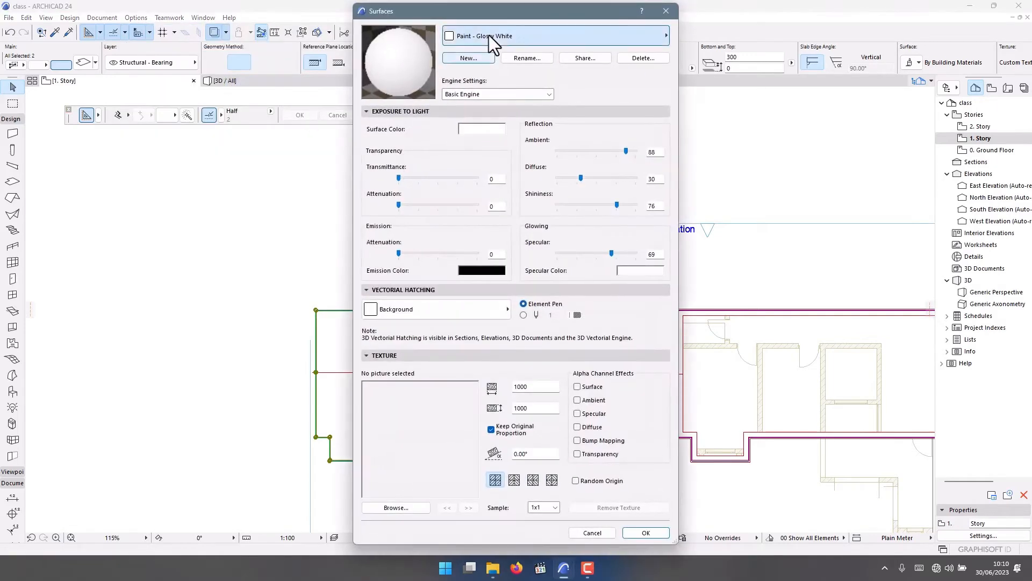
pyautogui.click(488, 34)
pyautogui.click(258, 293)
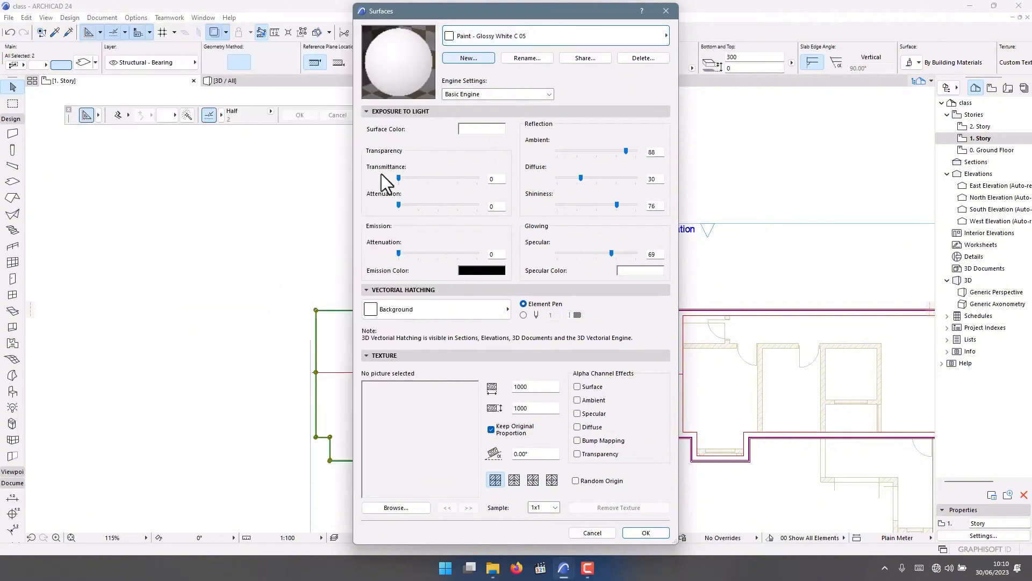
pyautogui.click(473, 58)
pyautogui.click(542, 169)
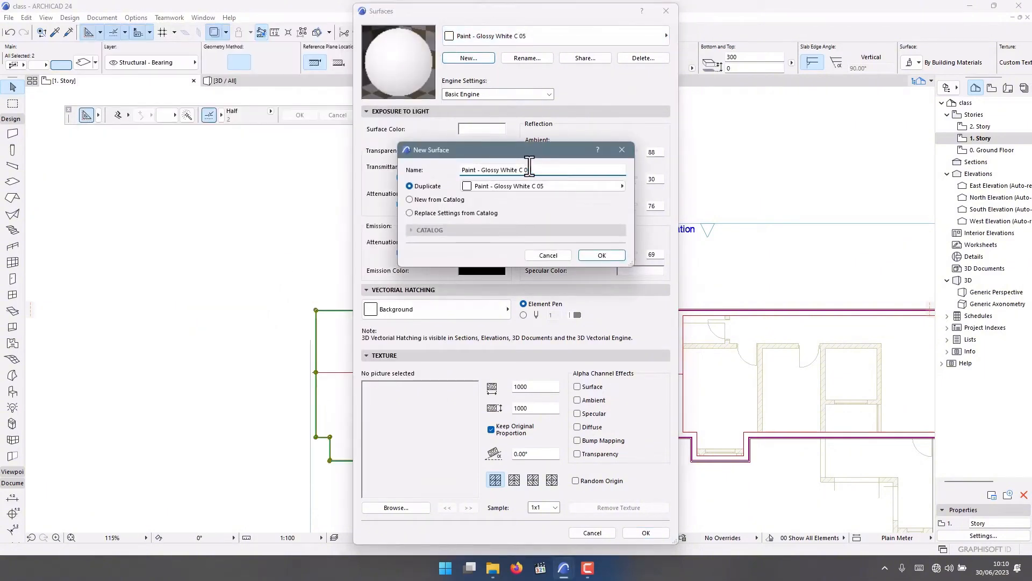
pyautogui.write('6')
pyautogui.click(600, 253)
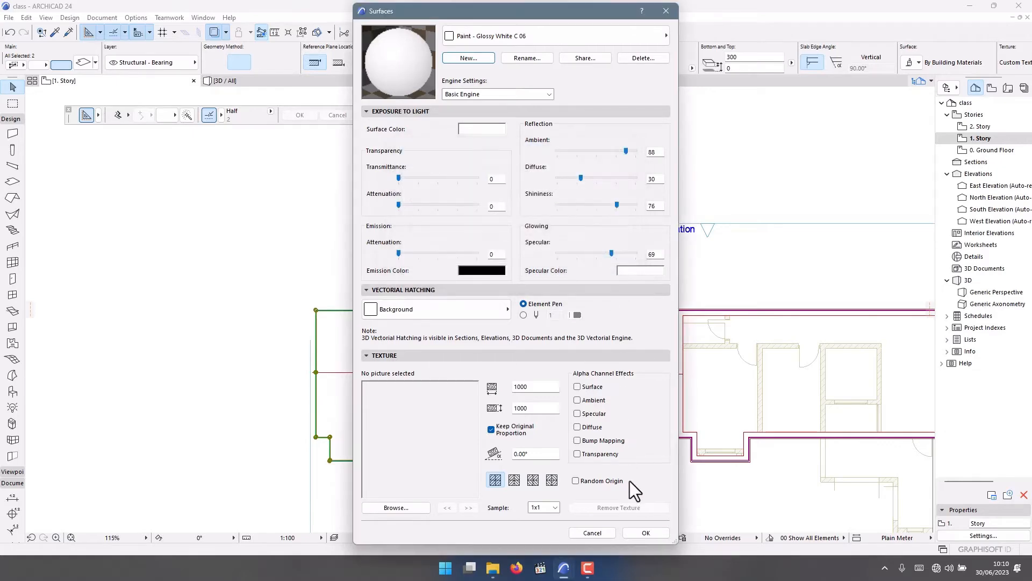
pyautogui.click(645, 532)
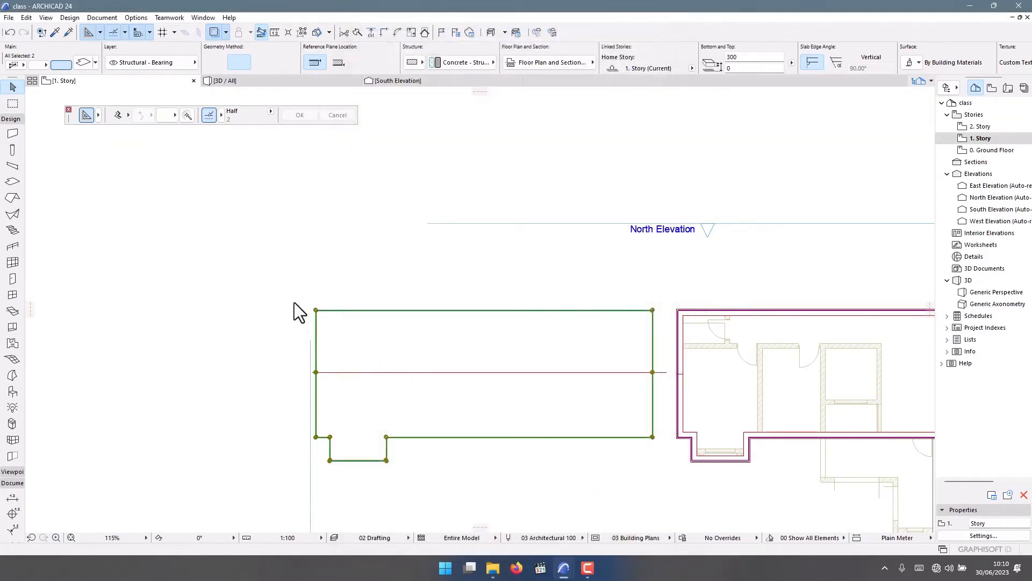
# Step: Set the two selected slabs' thickness to 75 mm and override all their surfaces with Paint - Glossy White C 06, linked together
pyautogui.hotkey('ctrl', 't')
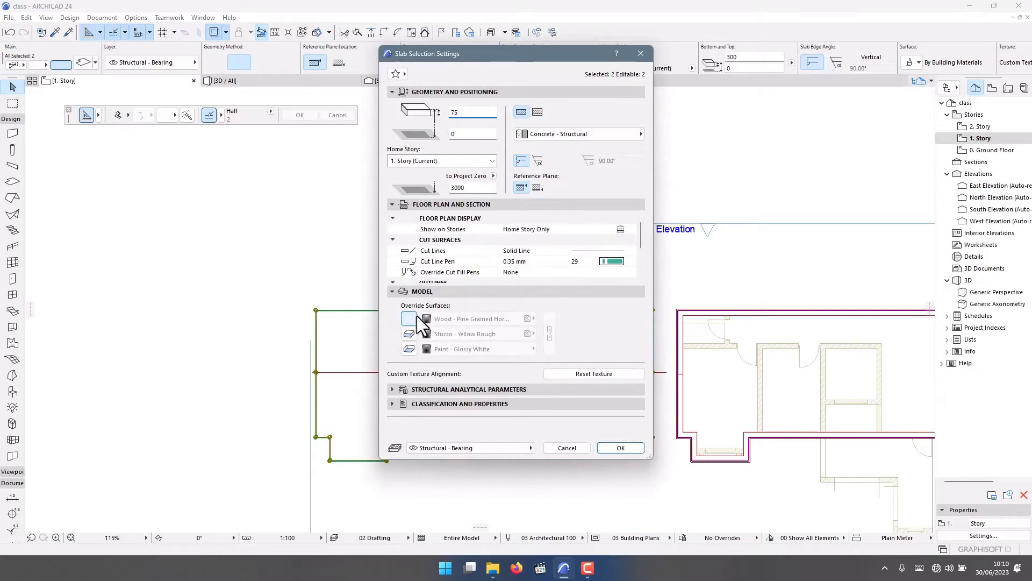
pyautogui.click(409, 349)
pyautogui.click(473, 319)
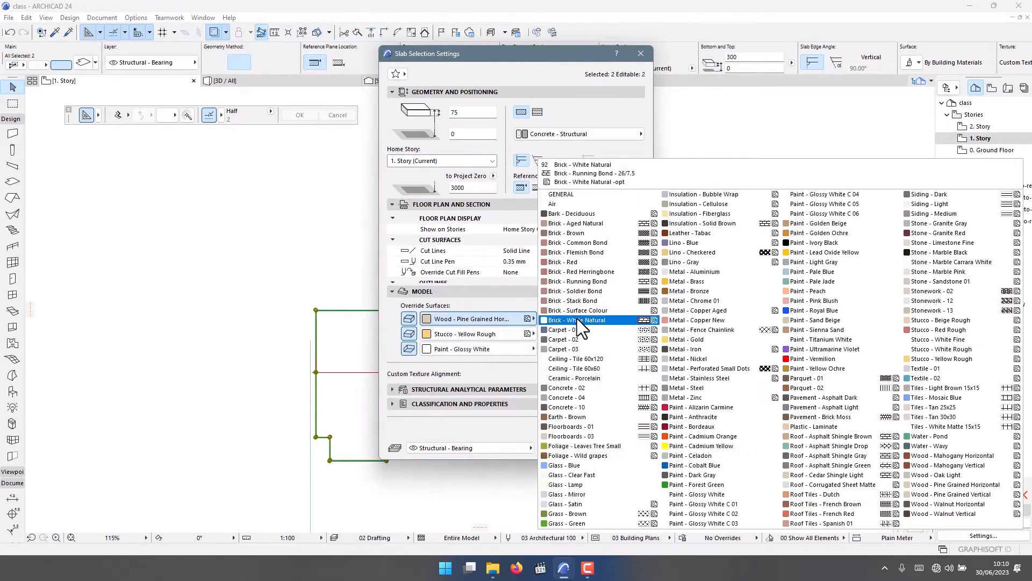
pyautogui.click(839, 213)
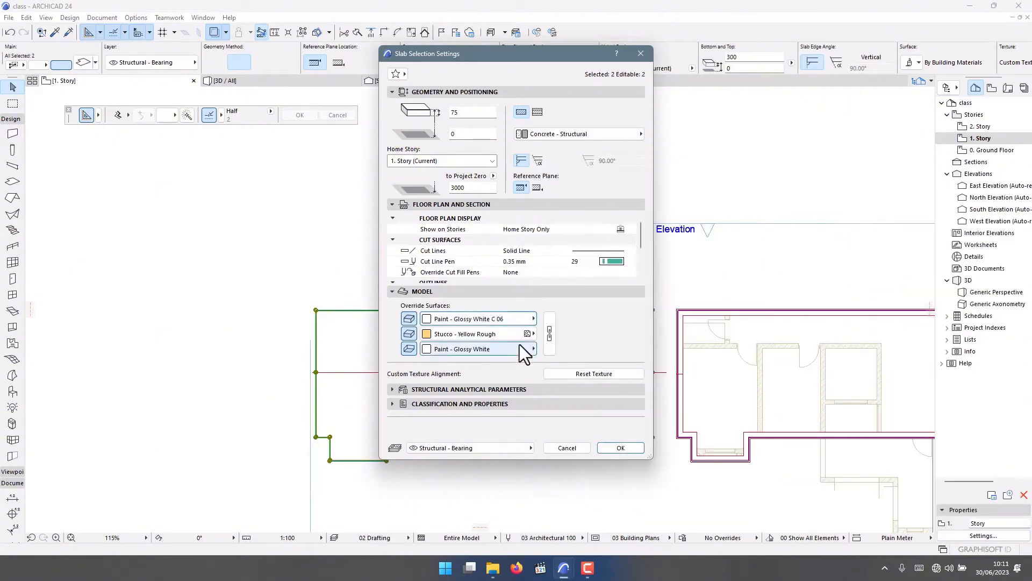
pyautogui.click(549, 339)
pyautogui.click(618, 448)
# Step: Move the two slabs onto the house plan, placing their outer southeast corner on the matching corner of the original outer drafting outline
pyautogui.scroll(-3, 238, 295)
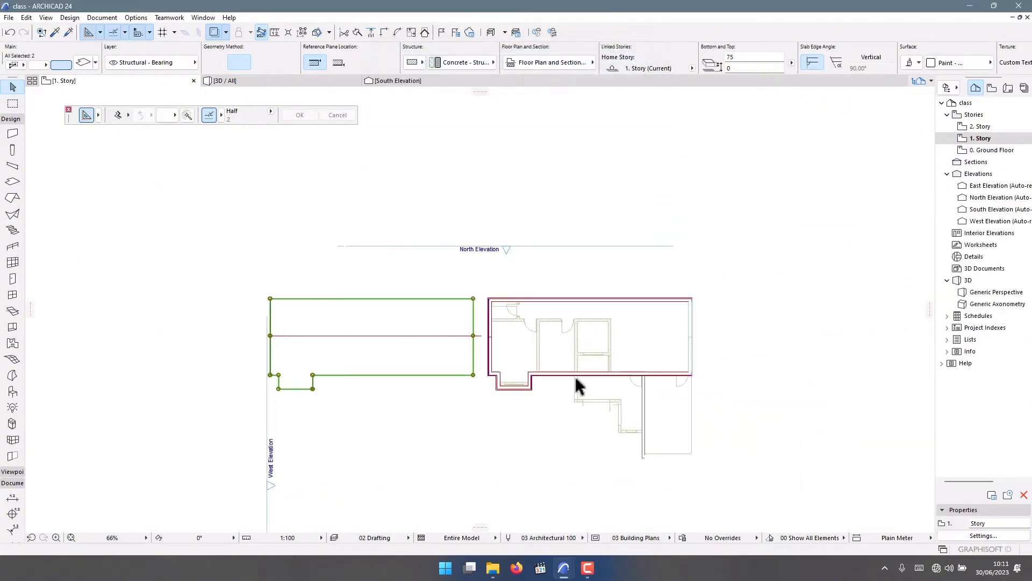
pyautogui.scroll(5, 575, 385)
pyautogui.scroll(10, 382, 373)
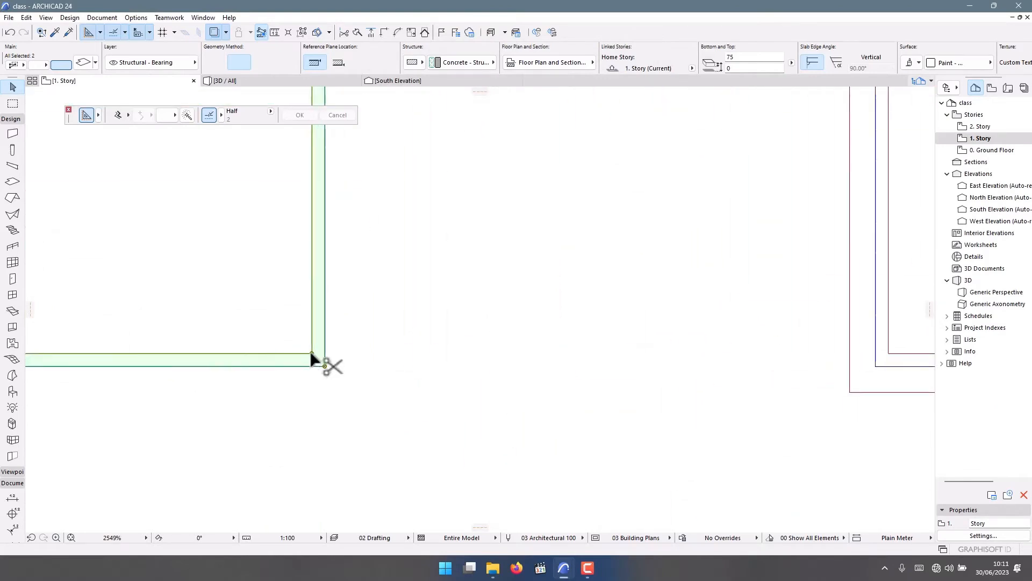
pyautogui.click(325, 366)
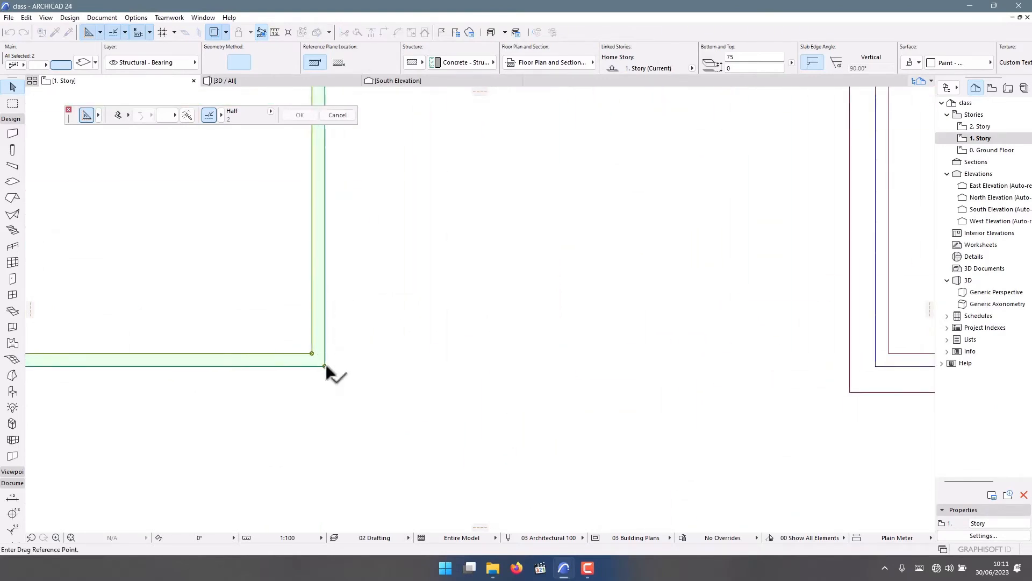
pyautogui.scroll(-6, 203, 316)
pyautogui.scroll(-4, 397, 314)
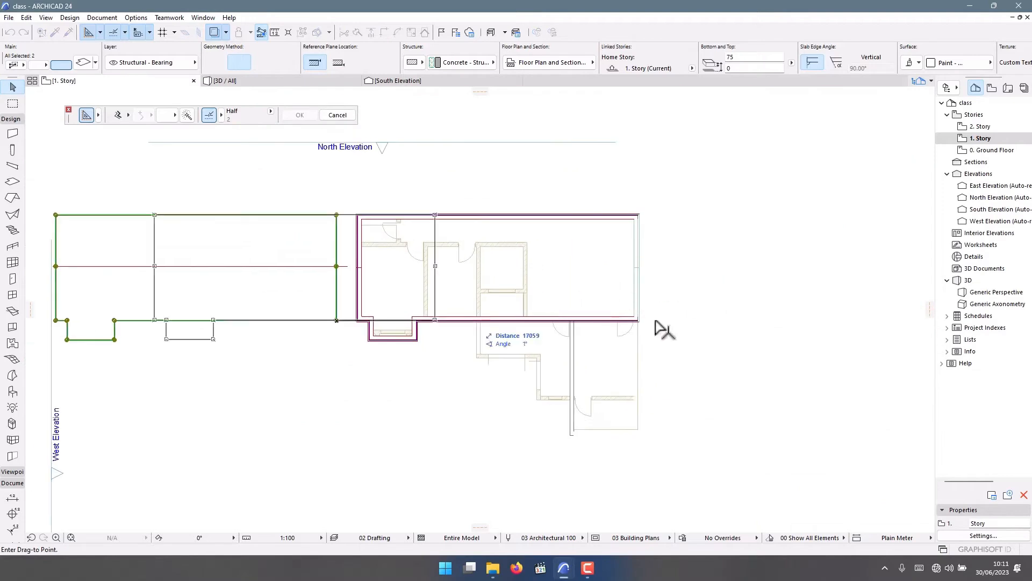
pyautogui.scroll(8, 640, 322)
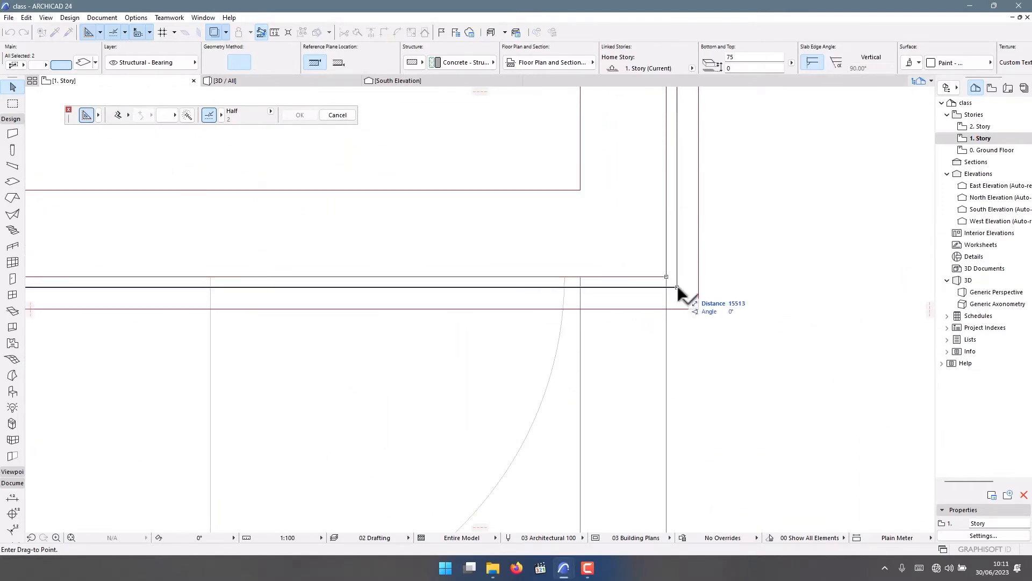
pyautogui.click(678, 286)
pyautogui.scroll(-3, 650, 342)
pyautogui.scroll(-10, 651, 341)
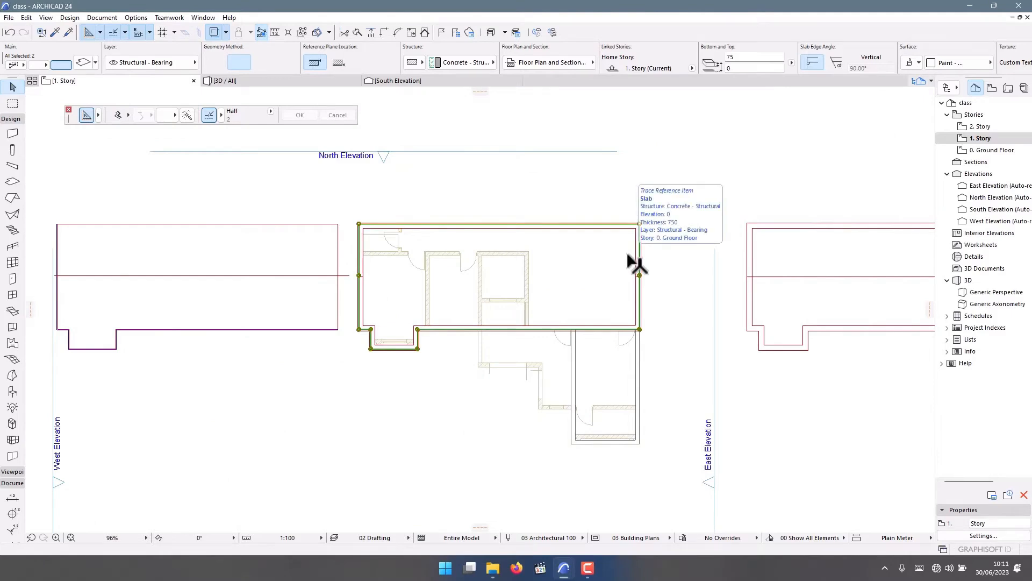
# Step: In the South Elevation, move the 75 mm slab straight up 775 mm so it sits directly beneath the parapet's top slab
pyautogui.click(397, 81)
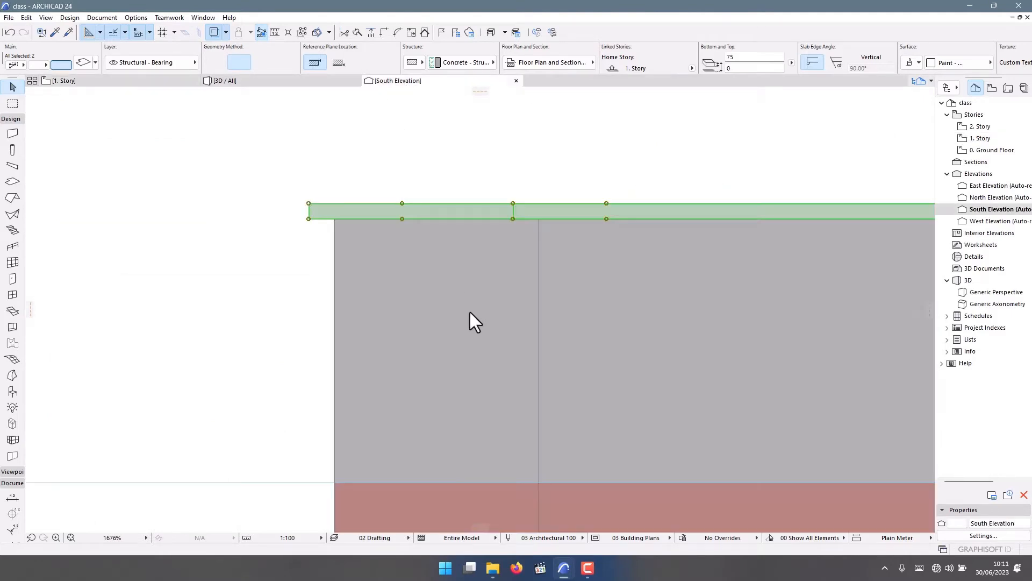
pyautogui.scroll(-10, 368, 282)
pyautogui.click(320, 265)
pyautogui.scroll(-1, 456, 285)
pyautogui.scroll(8, 465, 285)
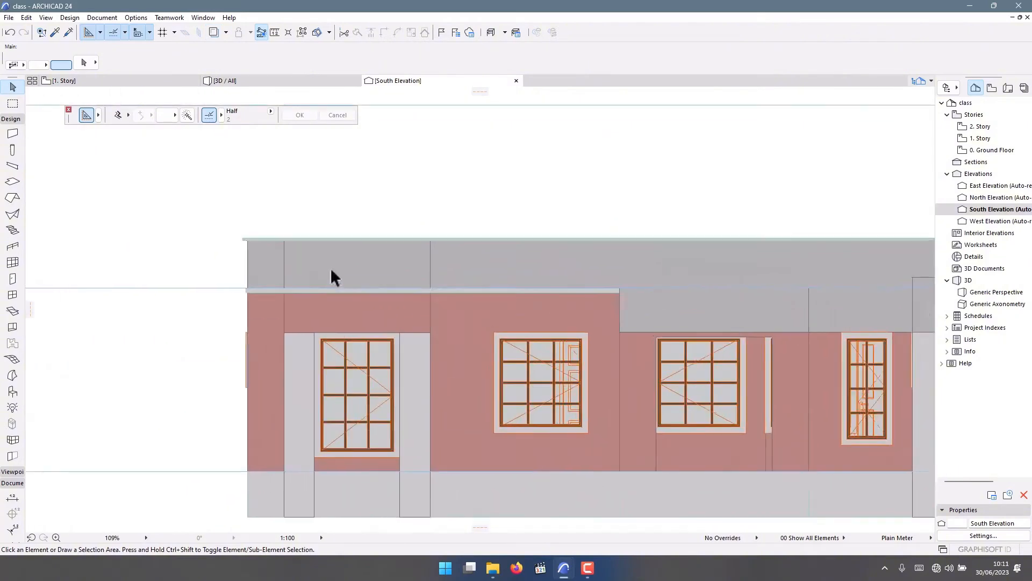
pyautogui.click(293, 302)
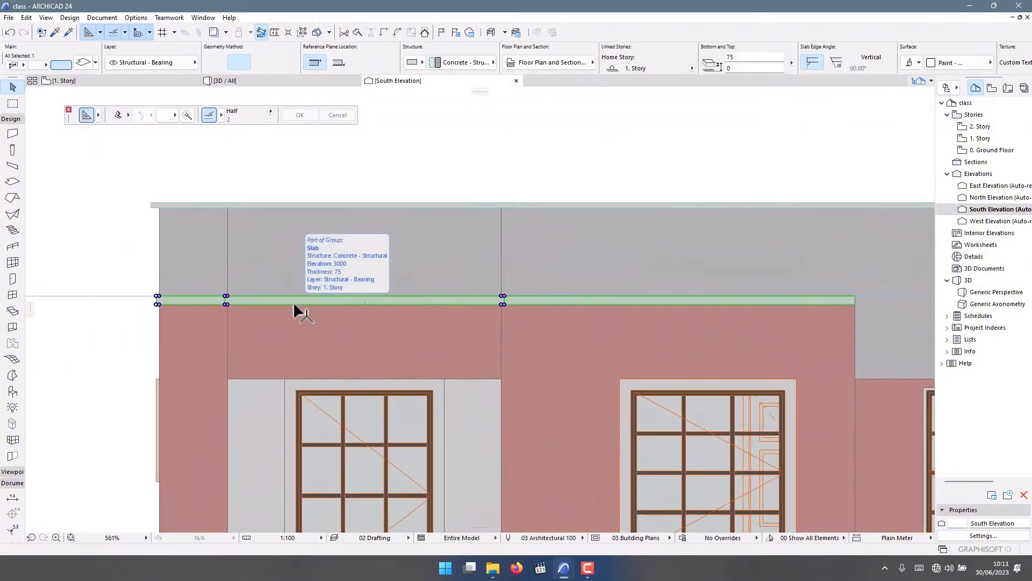
pyautogui.scroll(2, 263, 296)
pyautogui.scroll(1, 215, 296)
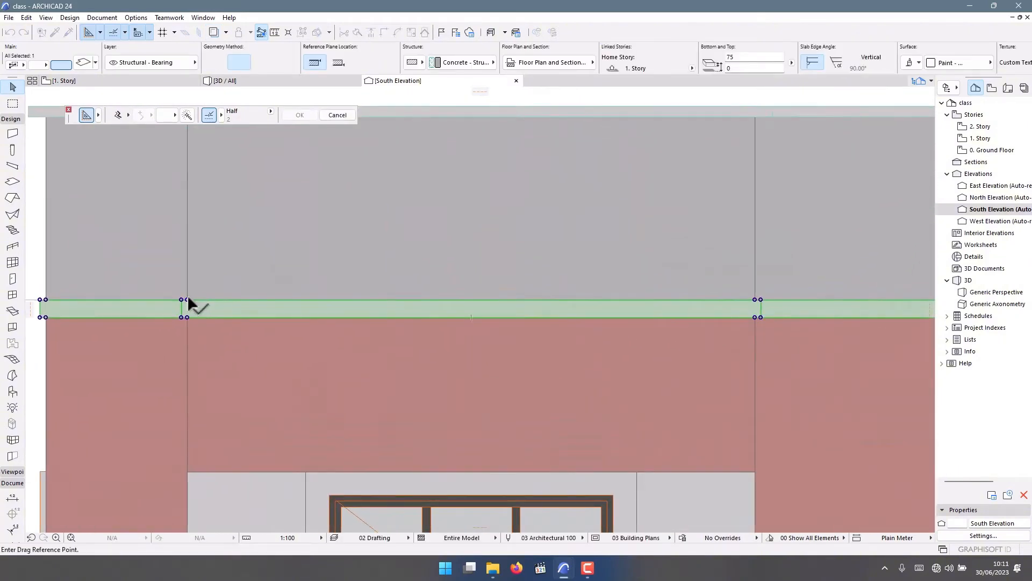
pyautogui.click(188, 295)
pyautogui.scroll(-1, 203, 324)
pyautogui.scroll(1, 207, 269)
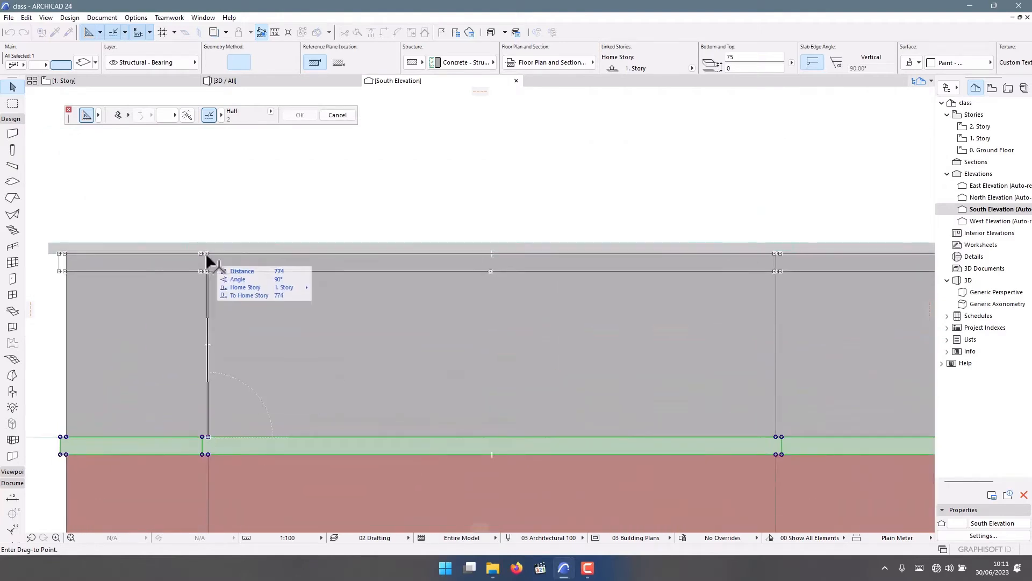
pyautogui.click(206, 253)
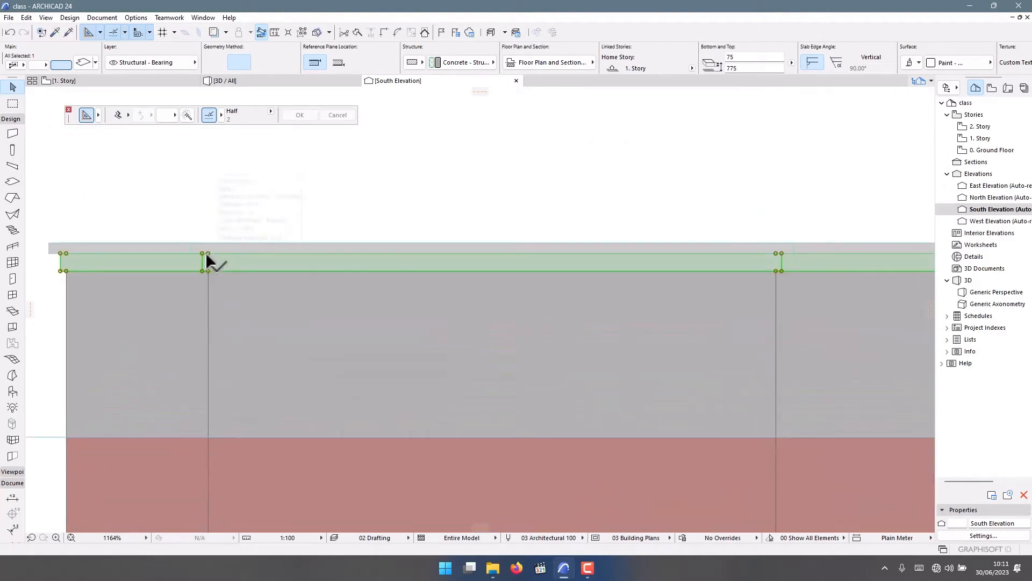
pyautogui.hotkey('ctrl', 't')
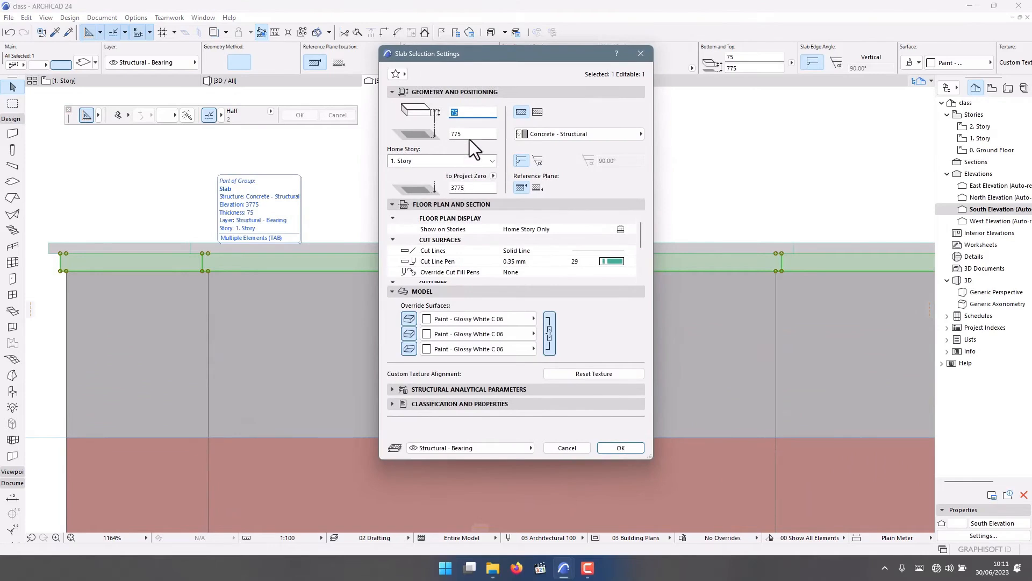
pyautogui.click(651, 57)
# Step: Copy the 45 mm top slab straight down to the underside of the 75 mm slab, at elevation 700 mm
pyautogui.scroll(3, 182, 259)
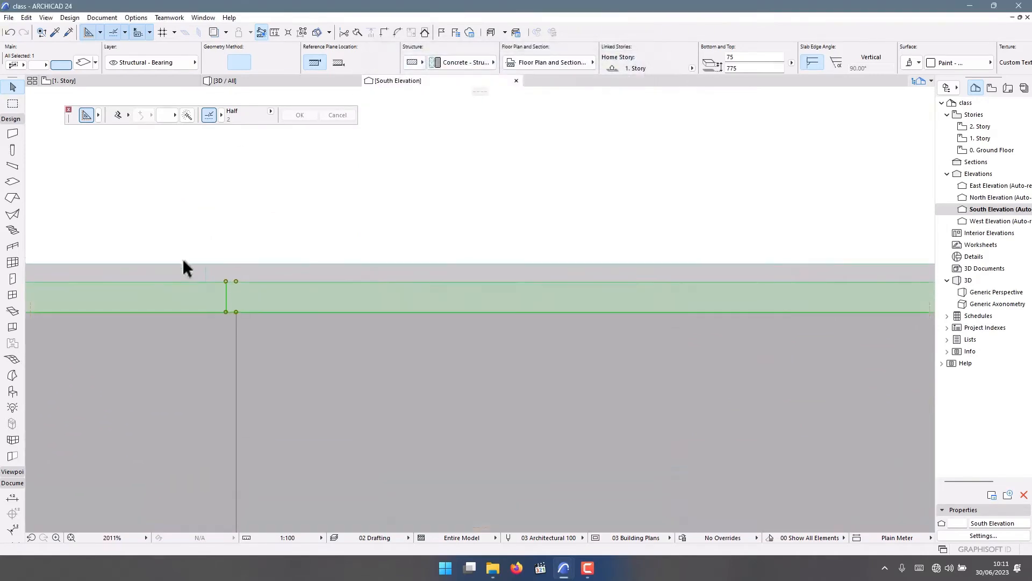
pyautogui.hotkey('ctrl', 'd')
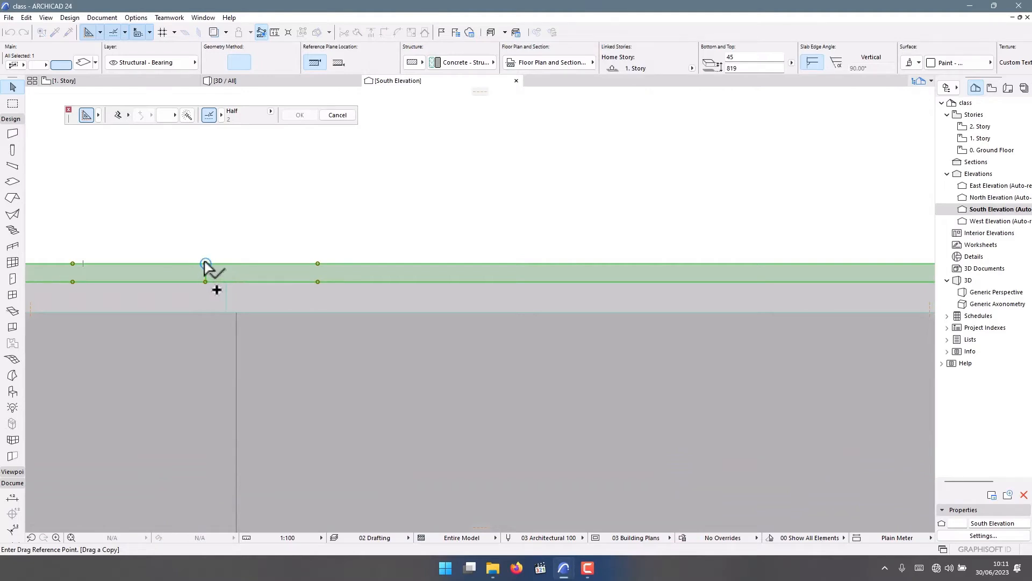
pyautogui.click(206, 263)
pyautogui.click(205, 310)
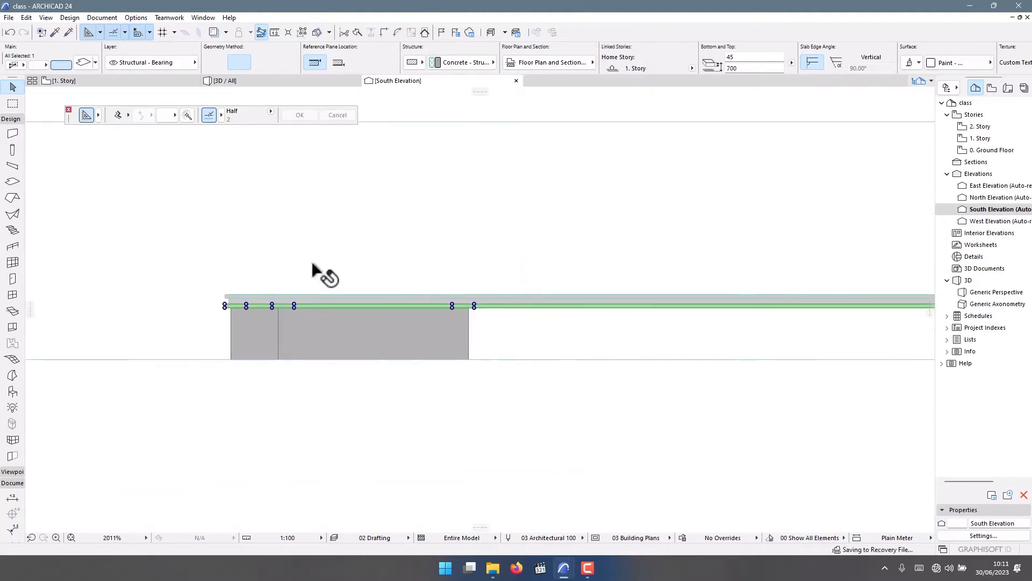
# Step: Select the three stacked parapet slabs and copy them 700 mm straight down, with the bottom slab's top edge on the 1. Story level
pyautogui.scroll(2, 242, 317)
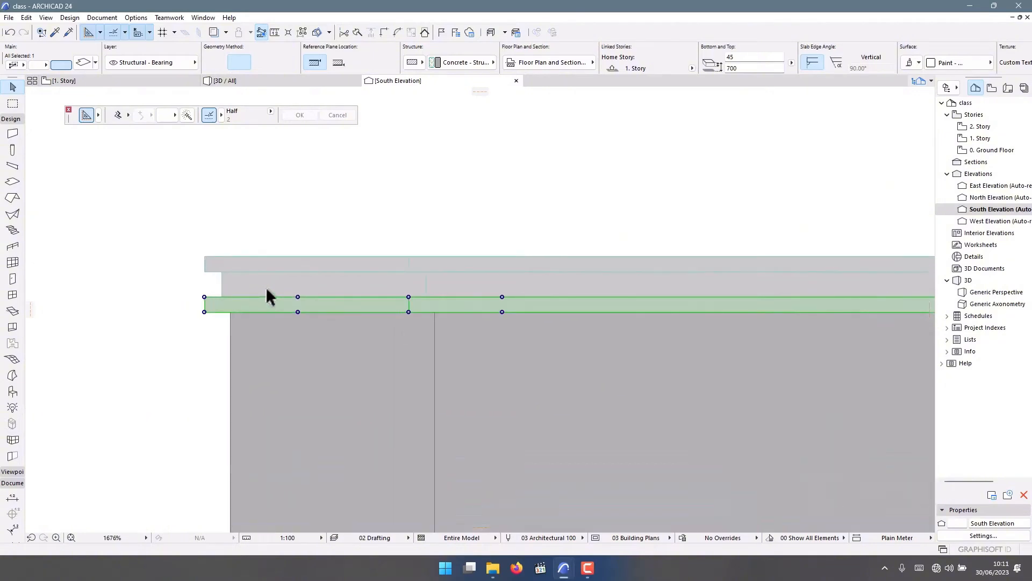
pyautogui.keyDown('shift'); pyautogui.click(230, 265); pyautogui.keyUp('shift')
pyautogui.scroll(-5, 207, 221)
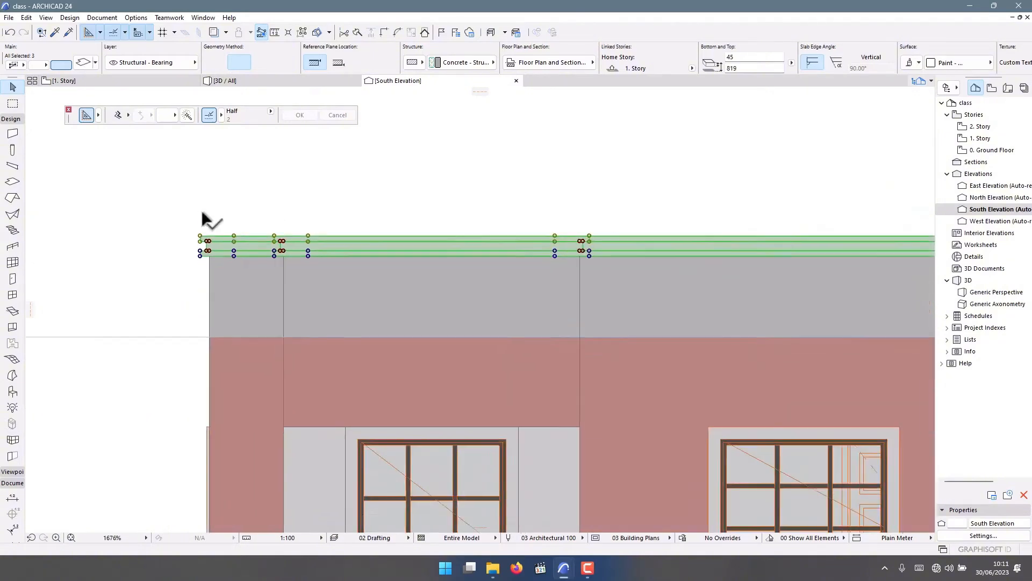
pyautogui.scroll(3, 303, 250)
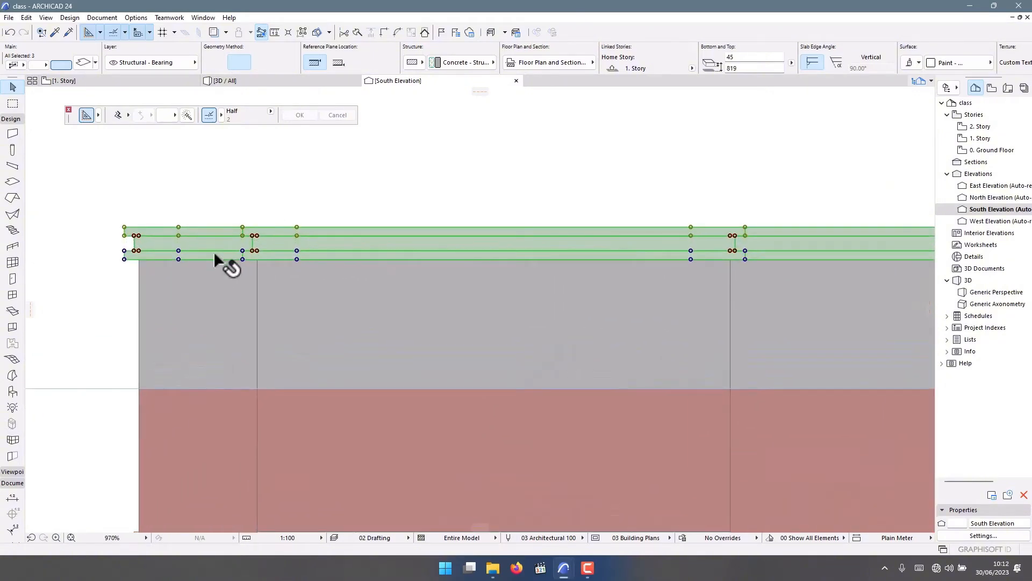
pyautogui.hotkey('ctrl', 'shift', 'd')
pyautogui.scroll(3, 119, 249)
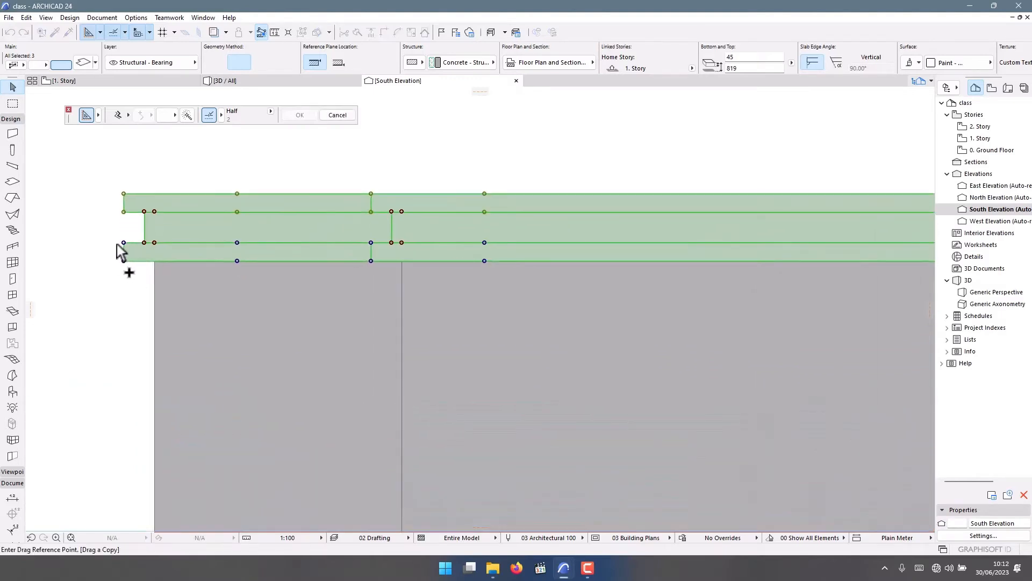
pyautogui.click(124, 242)
pyautogui.scroll(-2, 224, 198)
pyautogui.scroll(5, 179, 260)
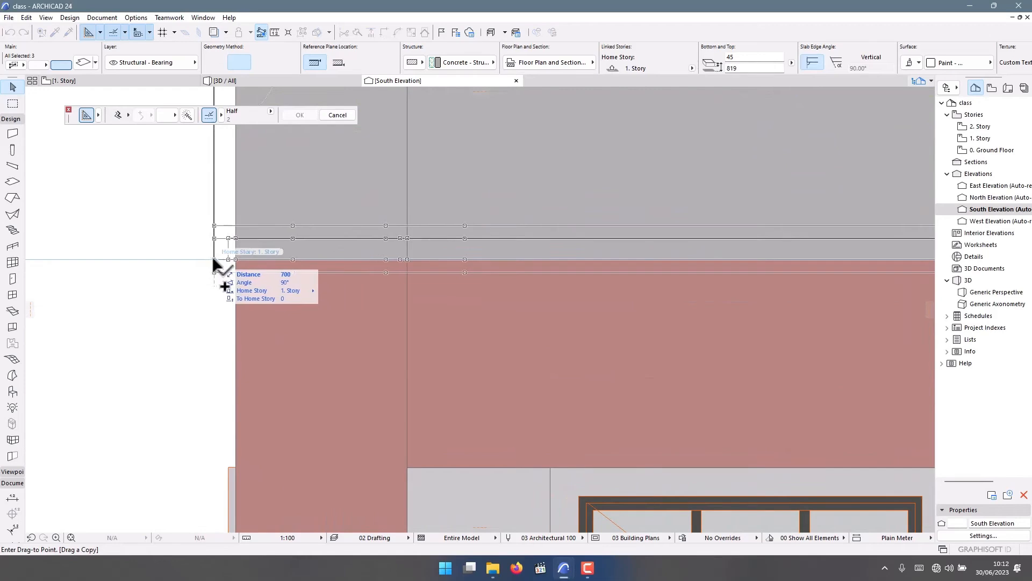
pyautogui.click(212, 258)
pyautogui.scroll(-10, 172, 357)
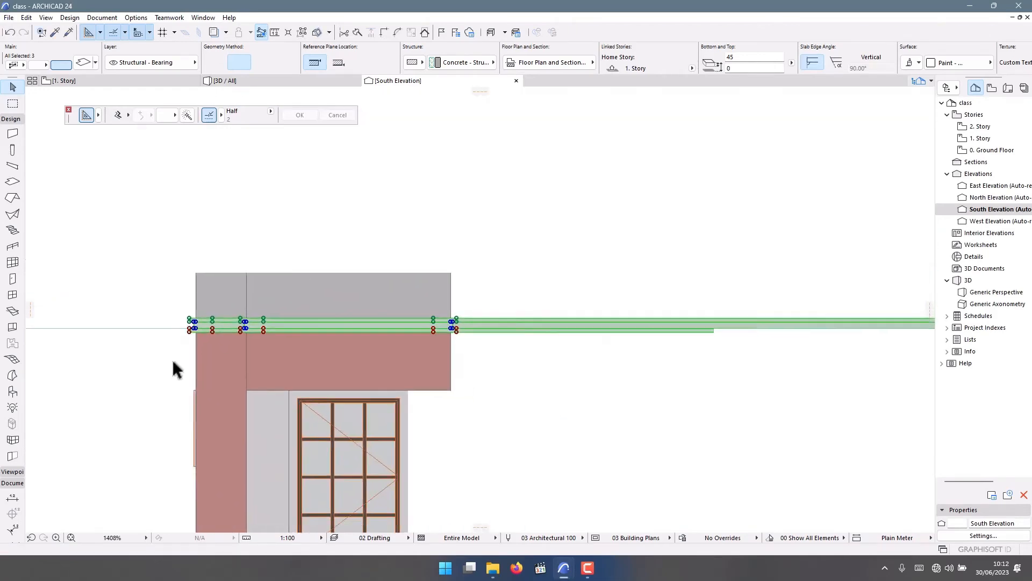
# Step: Inspect the upper and lower slab bands around the parapet in the 3D perspective, from the bay to the side wing
pyautogui.click(303, 82)
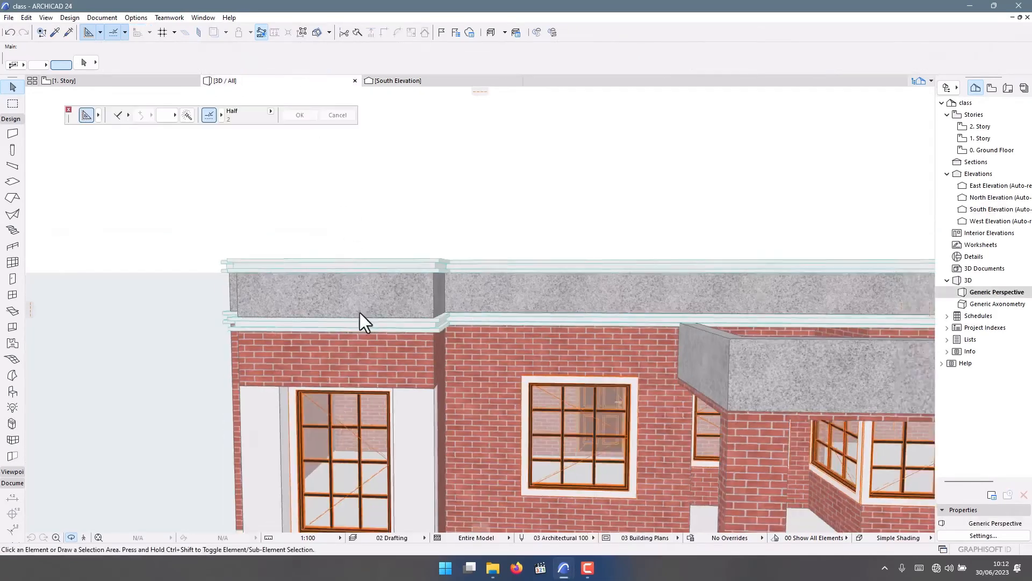
pyautogui.scroll(-3, 360, 311)
pyautogui.keyDown('shift'); pyautogui.moveTo(460, 369); pyautogui.dragTo(418, 295, button='middle'); pyautogui.keyUp('shift')
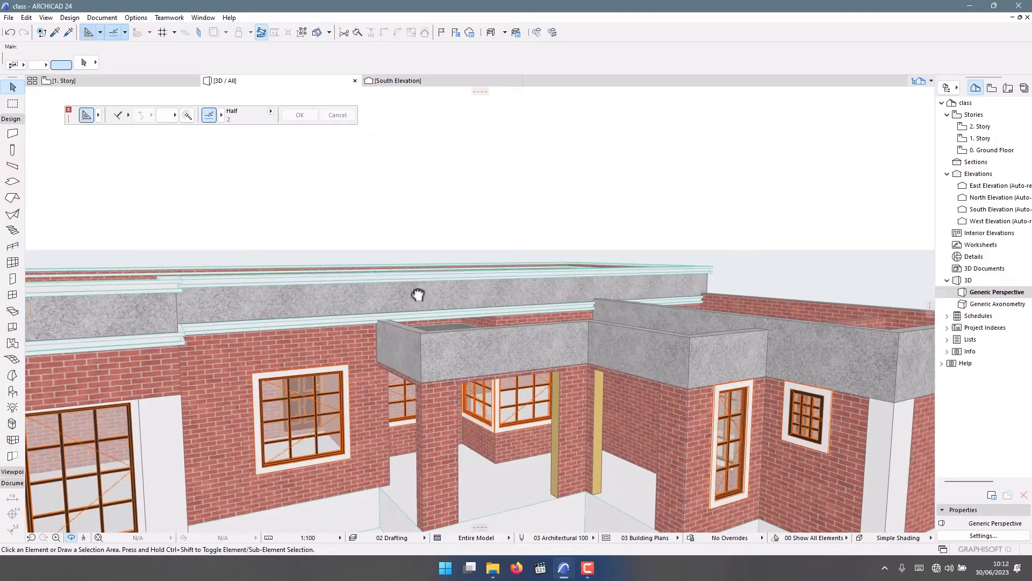
pyautogui.keyDown('shift'); pyautogui.moveTo(593, 343); pyautogui.dragTo(391, 348, button='middle'); pyautogui.keyUp('shift')
pyautogui.keyDown('shift'); pyautogui.moveTo(508, 322); pyautogui.dragTo(416, 369, button='middle'); pyautogui.keyUp('shift')
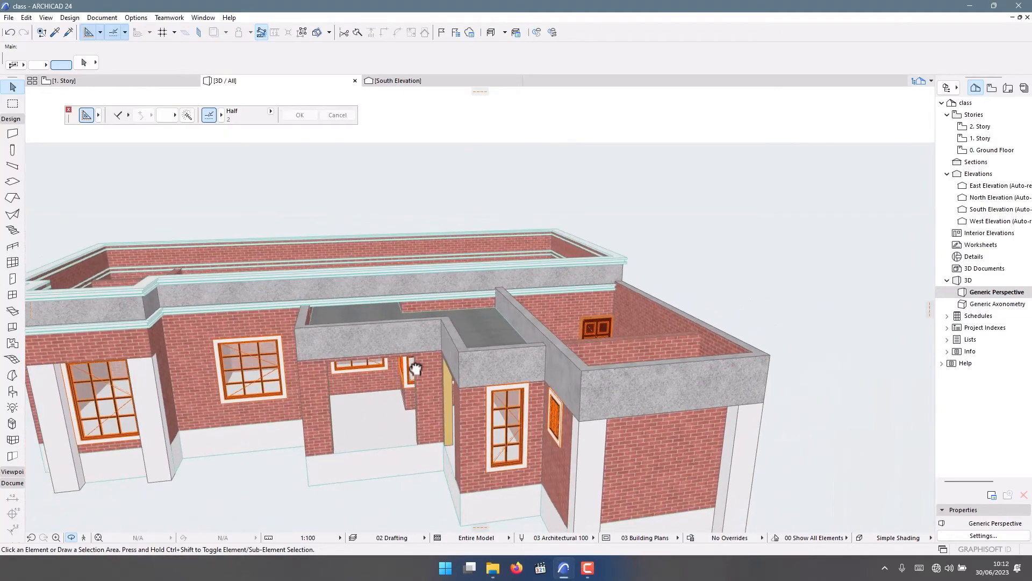
# Step: On the 1. Story plan, begin a solid drafting polyline at the main block's south wall, following the entrance's west wall inner face down to its corner
pyautogui.click(114, 82)
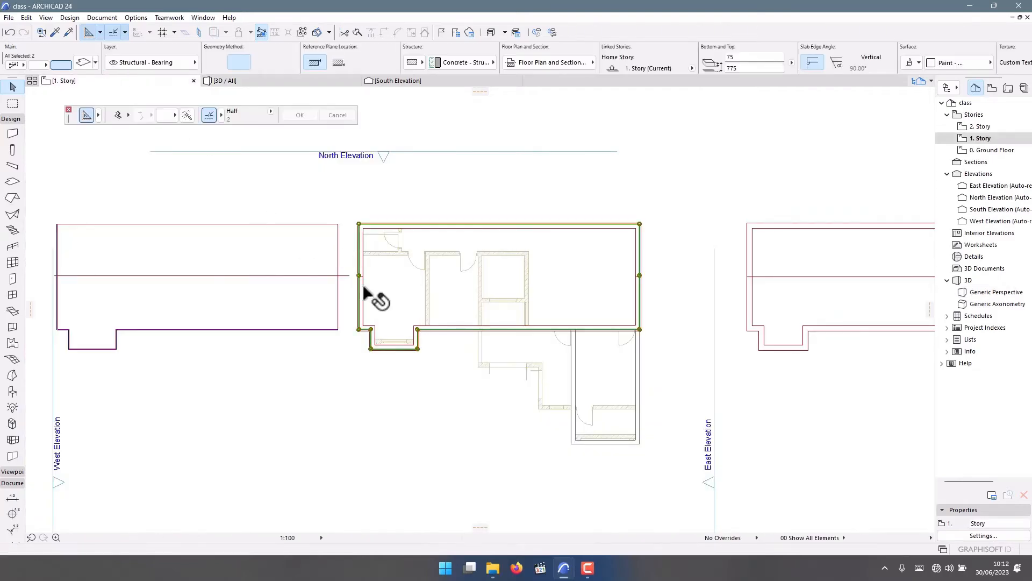
pyautogui.scroll(-1, 393, 321)
pyautogui.click(409, 376)
pyautogui.scroll(4, 513, 344)
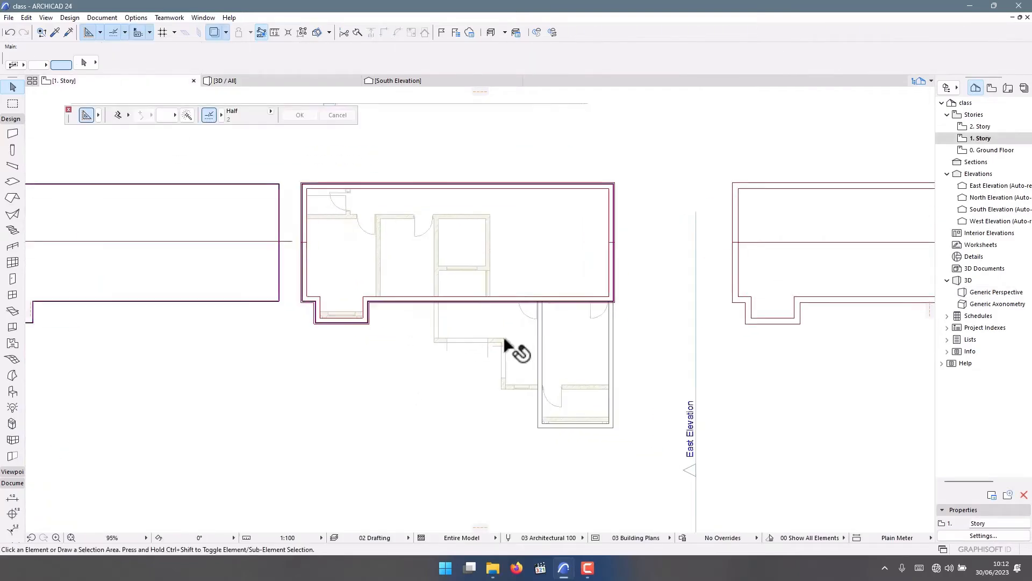
pyautogui.click(5, 119)
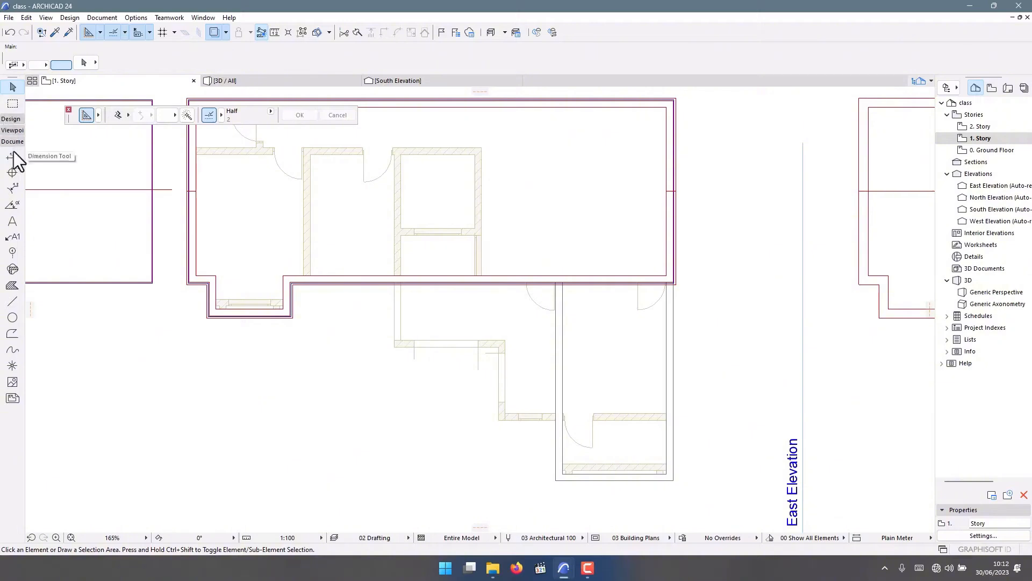
pyautogui.click(13, 301)
pyautogui.scroll(8, 466, 272)
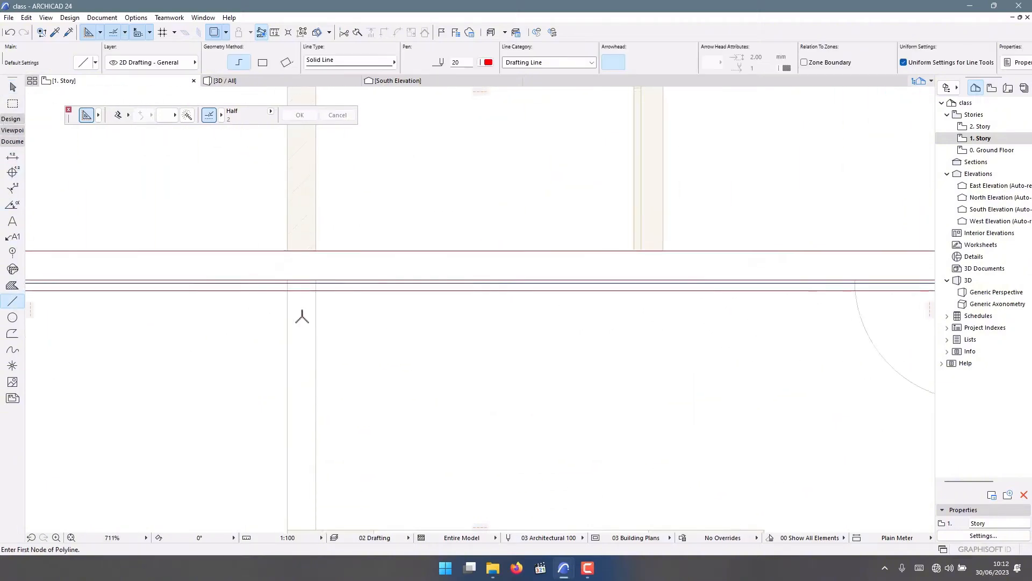
pyautogui.scroll(-5, 306, 215)
pyautogui.scroll(4, 307, 225)
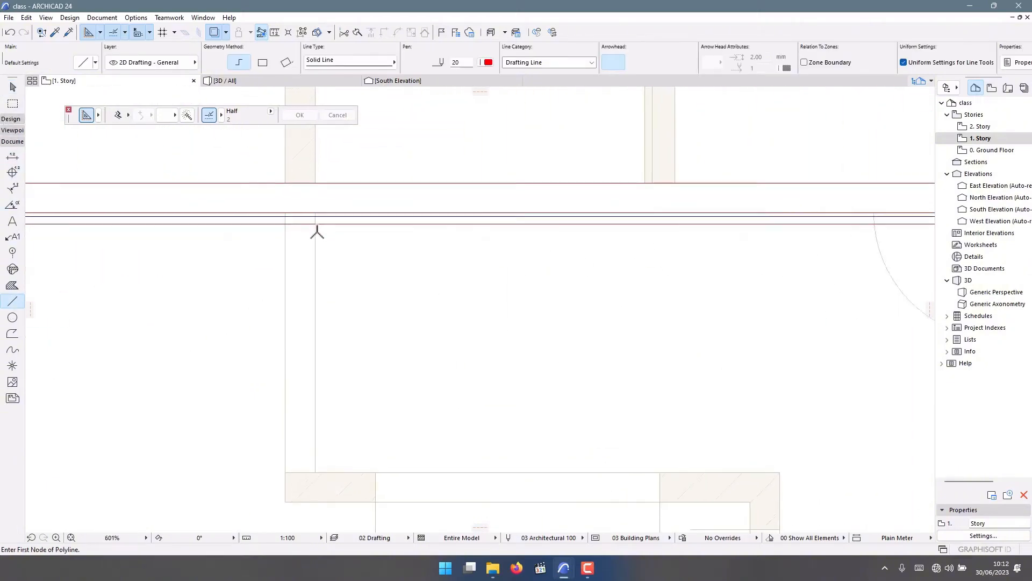
pyautogui.scroll(3, 317, 231)
pyautogui.scroll(-2, 320, 215)
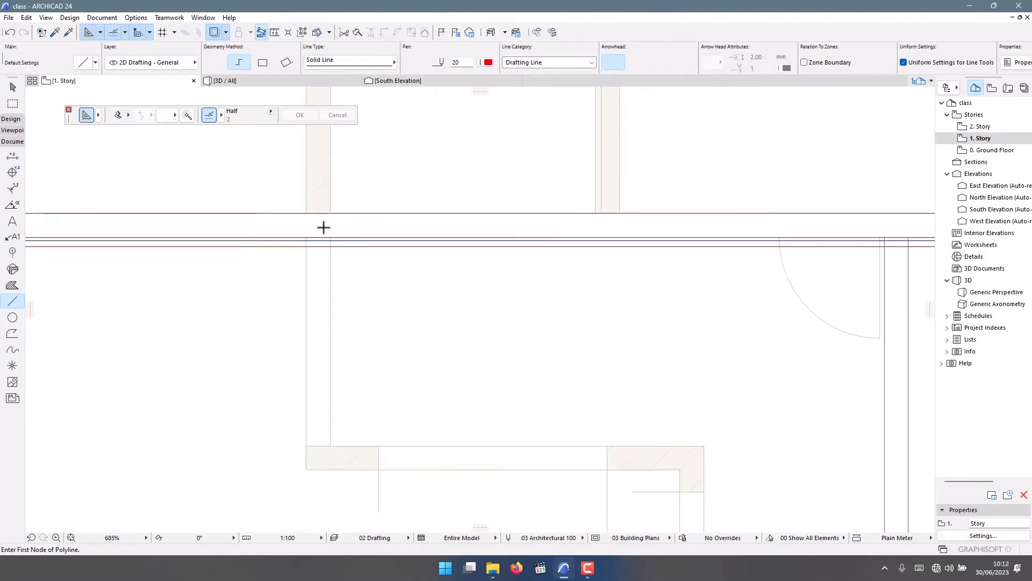
pyautogui.scroll(4, 322, 225)
pyautogui.scroll(-5, 355, 231)
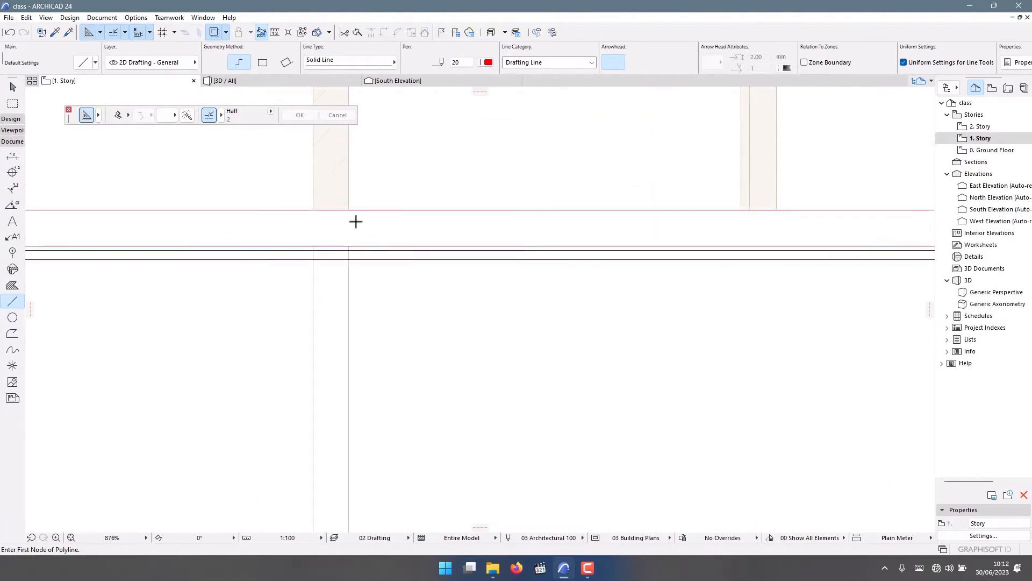
pyautogui.scroll(-2, 330, 250)
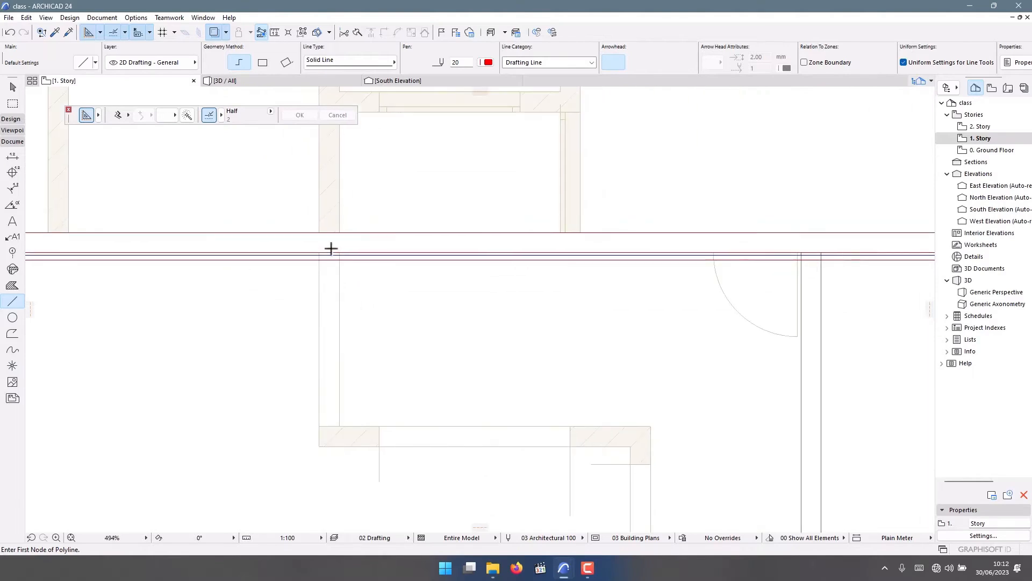
pyautogui.scroll(5, 341, 254)
pyautogui.click(349, 257)
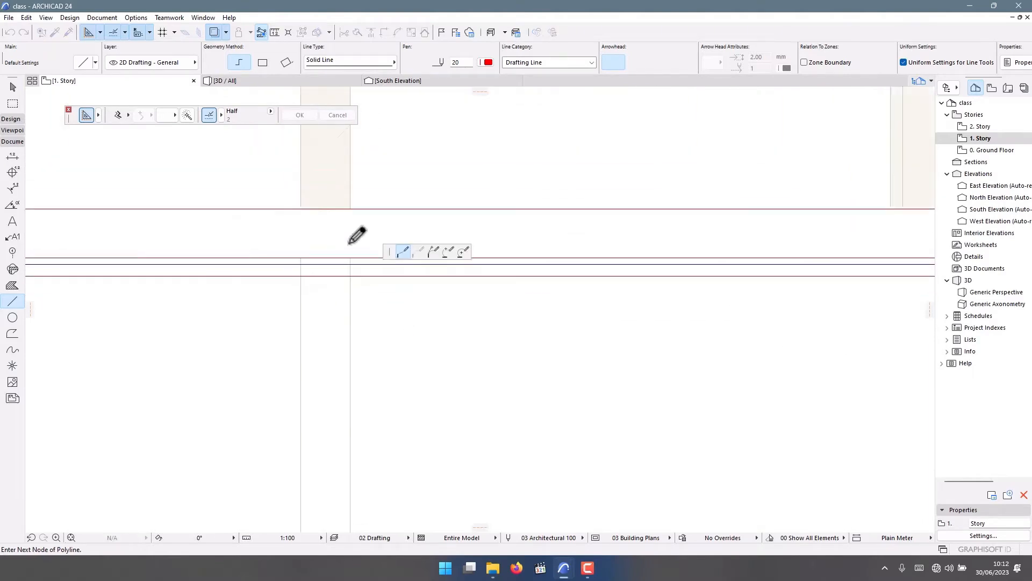
pyautogui.scroll(-3, 361, 339)
pyautogui.scroll(3, 360, 320)
pyautogui.click(351, 330)
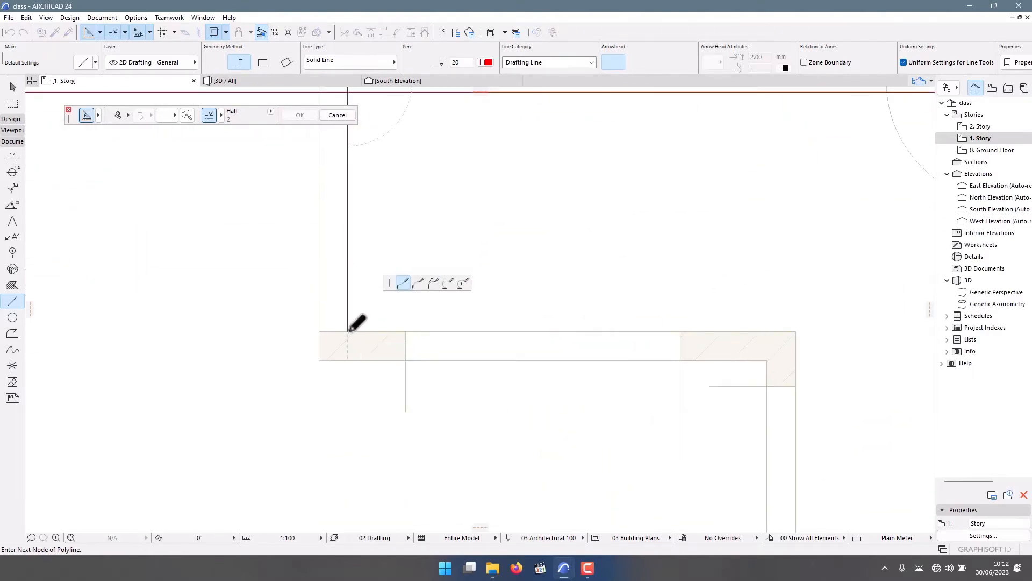
# Step: Continue the polyline along the stepped walls' inner faces and finish it at the outer west face of the southeast wing
pyautogui.scroll(-4, 473, 371)
pyautogui.scroll(3, 445, 330)
pyautogui.click(434, 331)
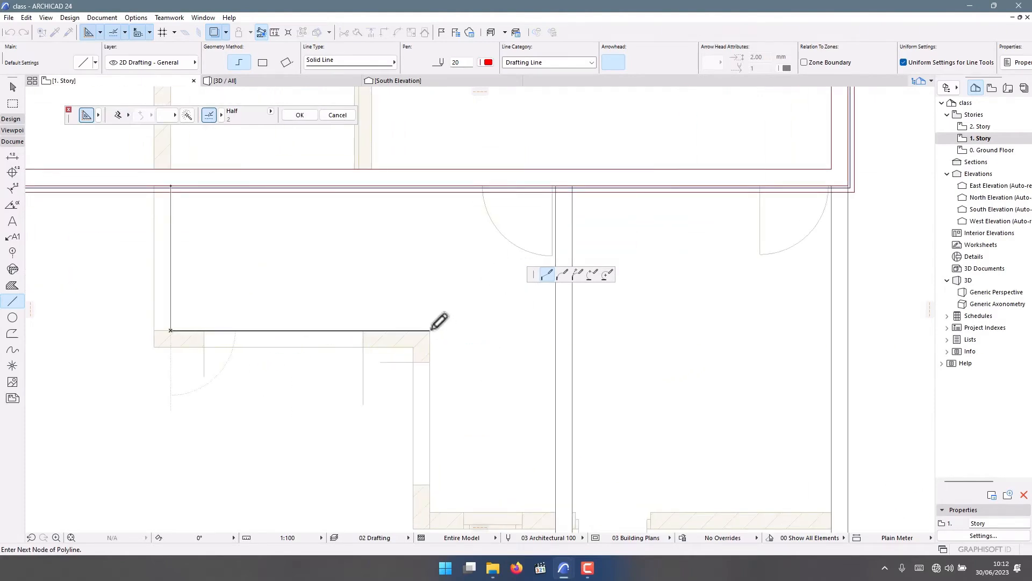
pyautogui.scroll(-3, 446, 328)
pyautogui.scroll(3, 454, 334)
pyautogui.click(432, 396)
pyautogui.scroll(-3, 403, 309)
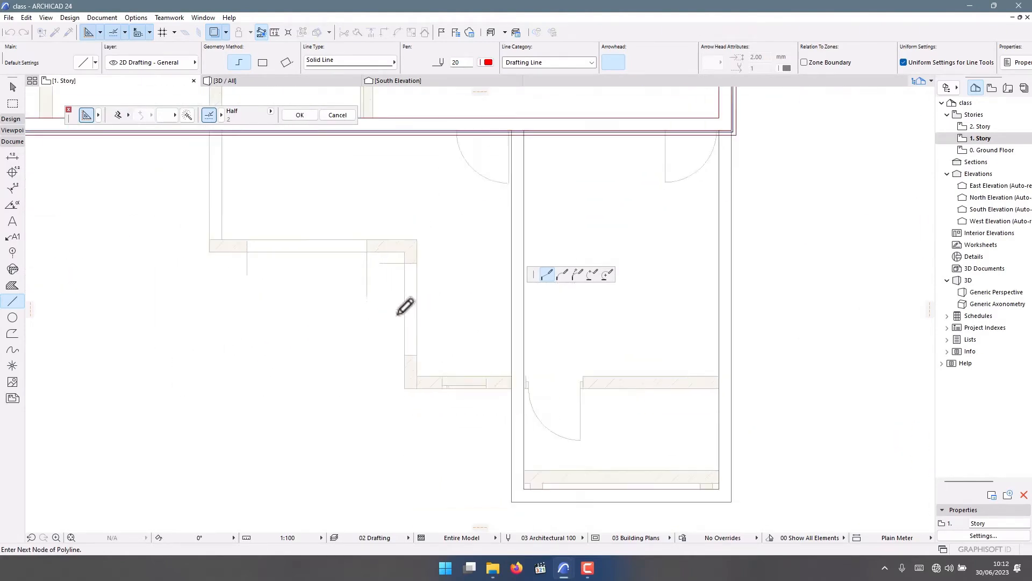
pyautogui.scroll(3, 483, 328)
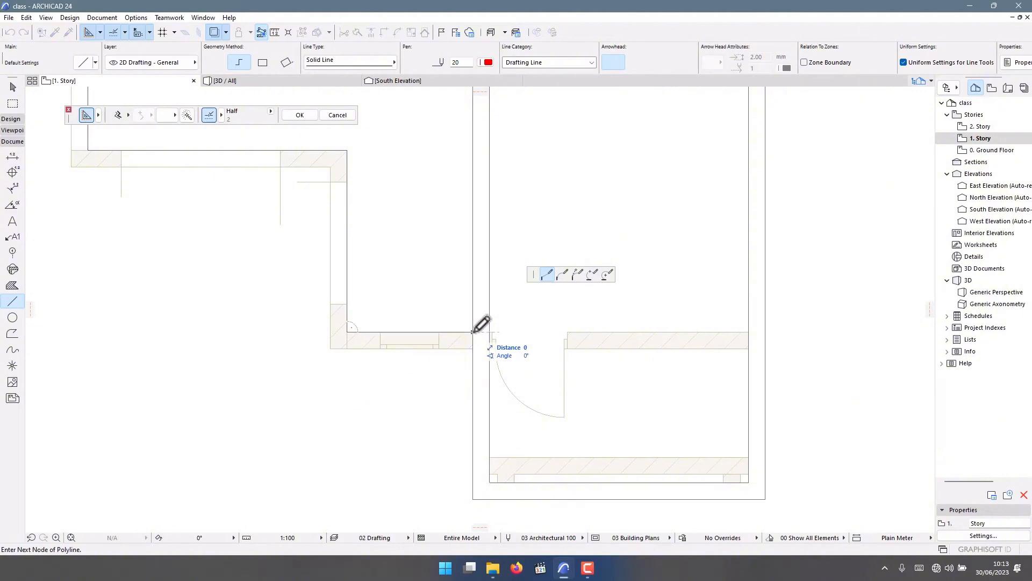
pyautogui.click(473, 332)
pyautogui.scroll(-3, 484, 237)
pyautogui.scroll(2, 415, 276)
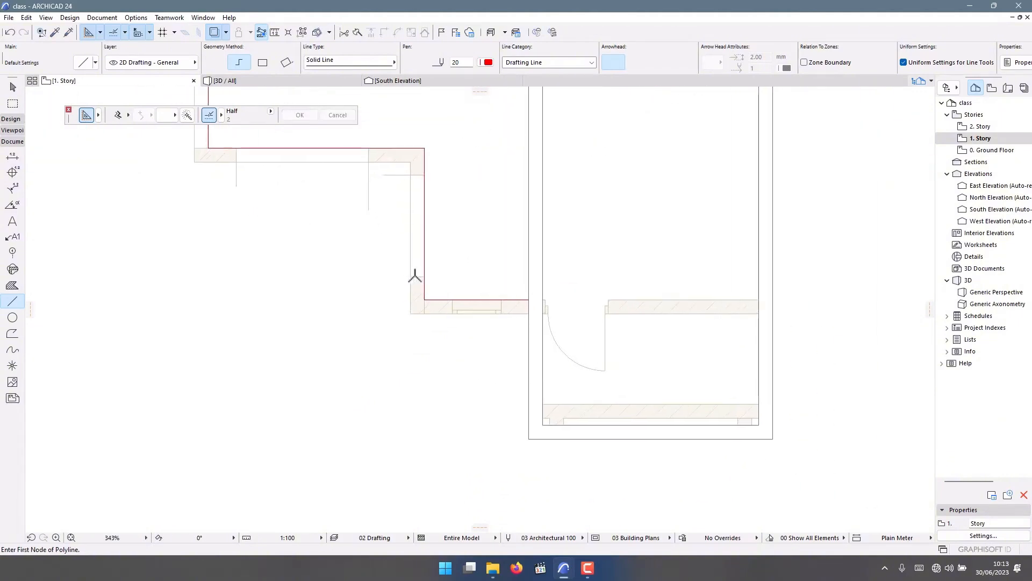
# Step: Offset a copy of the stepped entrance polyline about 275 mm outward, past the walls' outer faces
pyautogui.press('Escape')
pyautogui.click(424, 246)
pyautogui.scroll(-3, 515, 356)
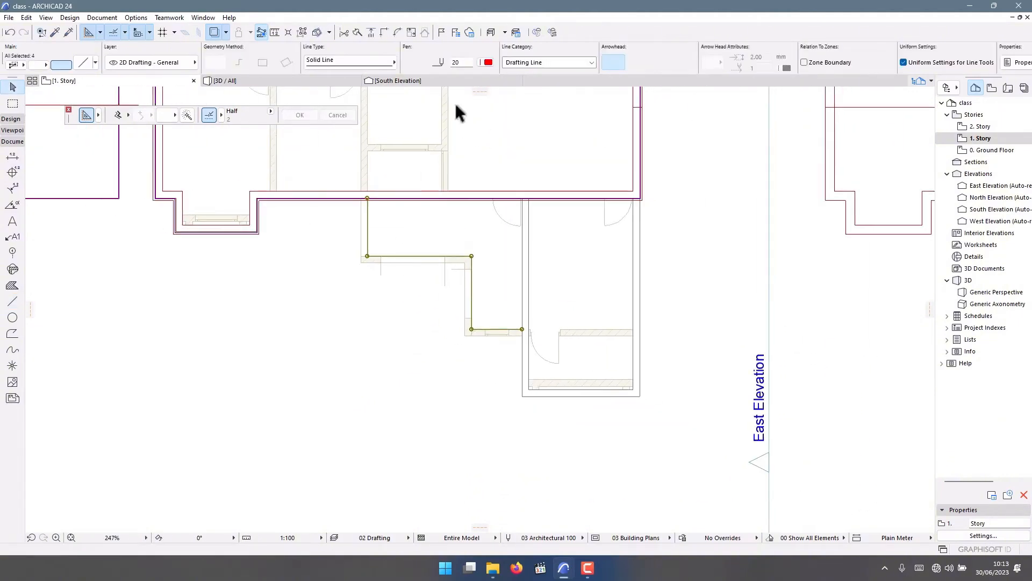
pyautogui.click(5, 306)
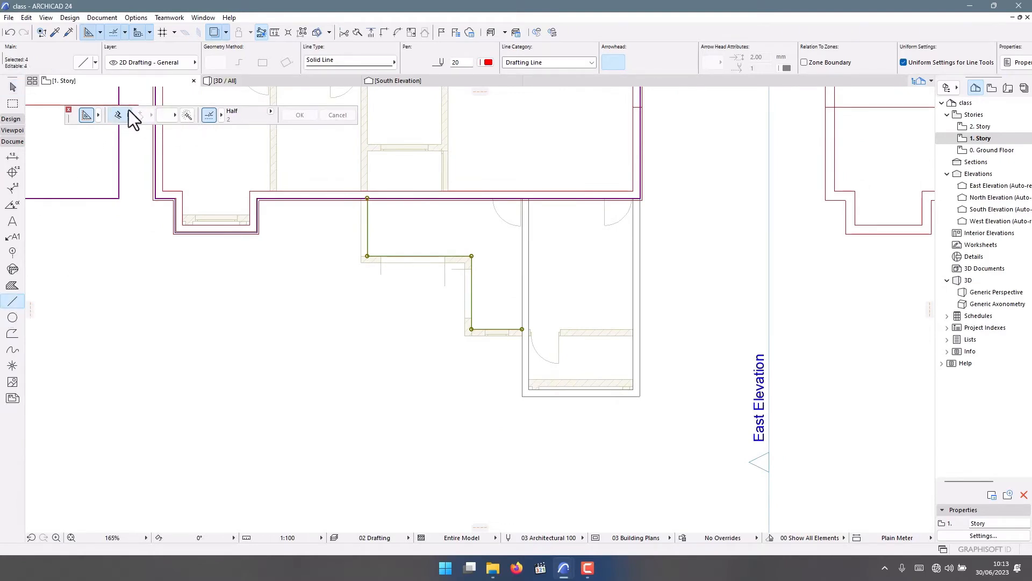
pyautogui.click(186, 115)
pyautogui.scroll(3, 453, 268)
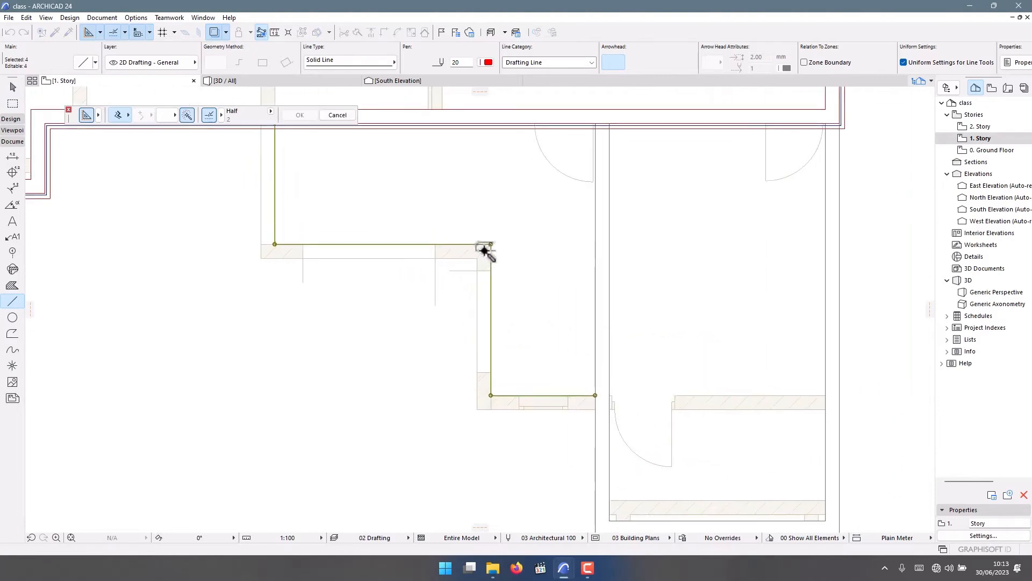
pyautogui.click(491, 245)
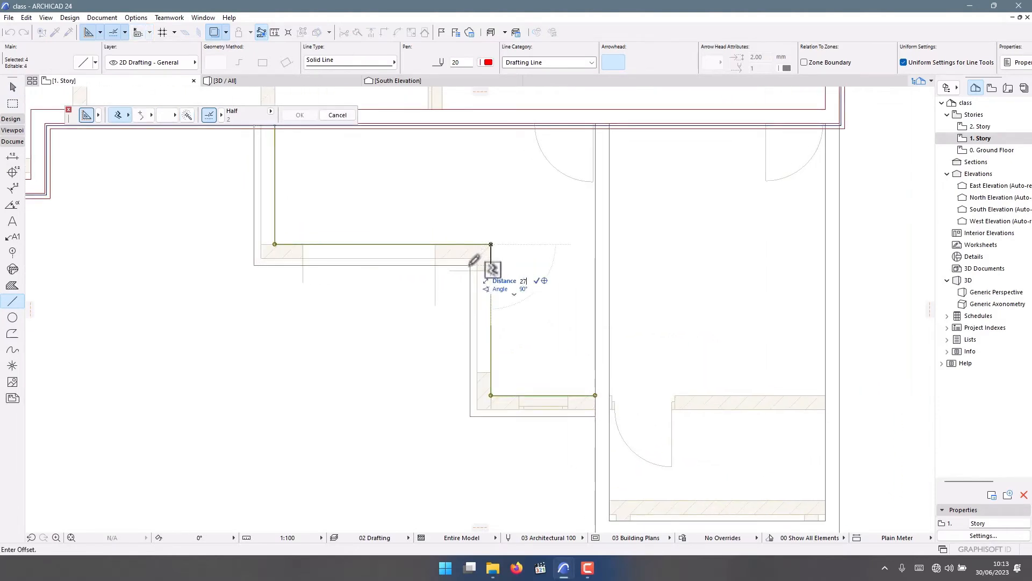
pyautogui.click(473, 261)
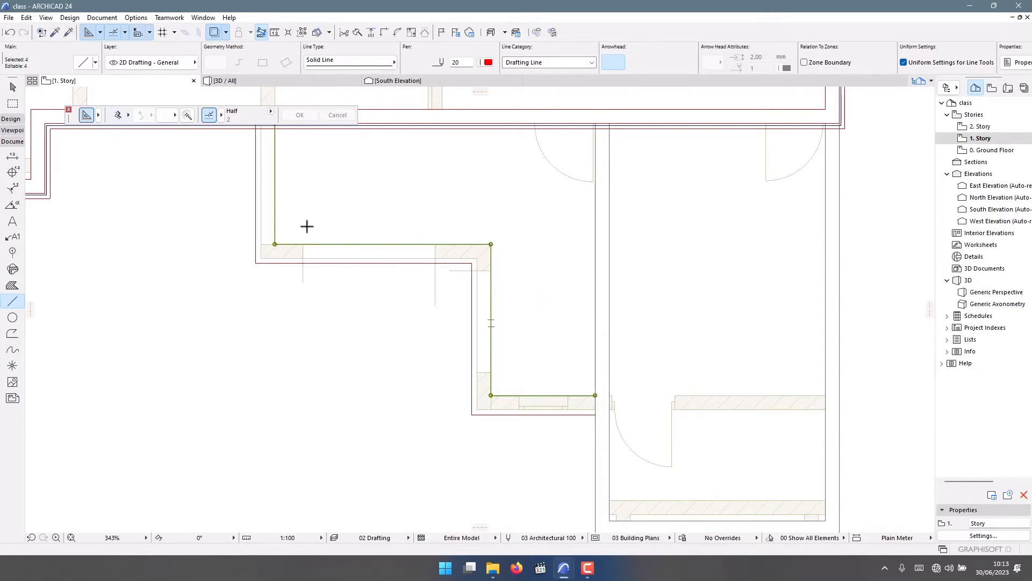
# Step: Offset a second copy of the stepped inner-face polyline outward by 225 mm
pyautogui.click(187, 115)
pyautogui.scroll(2, 322, 245)
pyautogui.scroll(1, 322, 250)
pyautogui.click(326, 247)
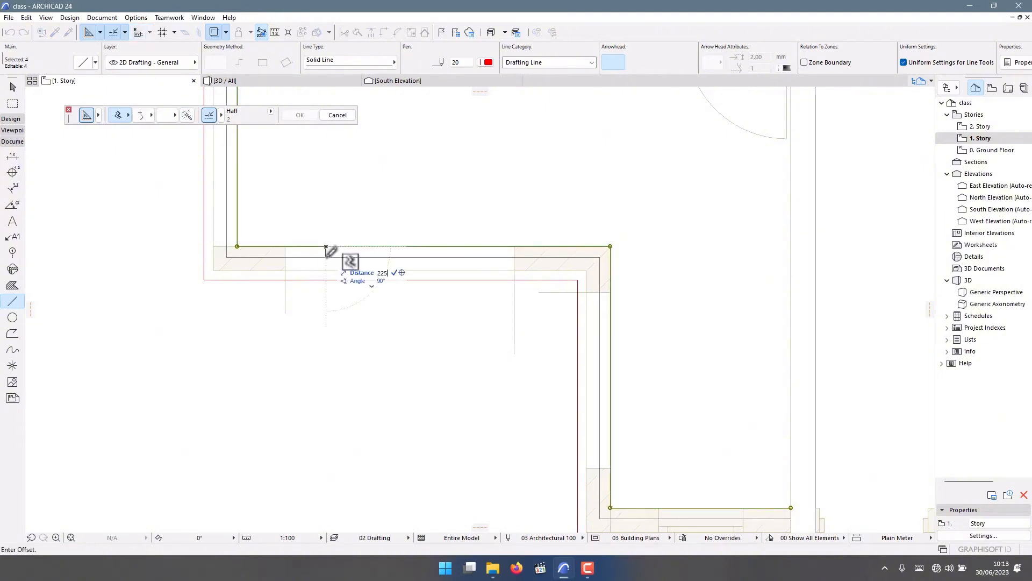
pyautogui.write('225')
pyautogui.press('Return')
# Step: Offset a third copy of the inner-face polyline so that it lies on the stepped walls' outer face
pyautogui.scroll(3, 199, 269)
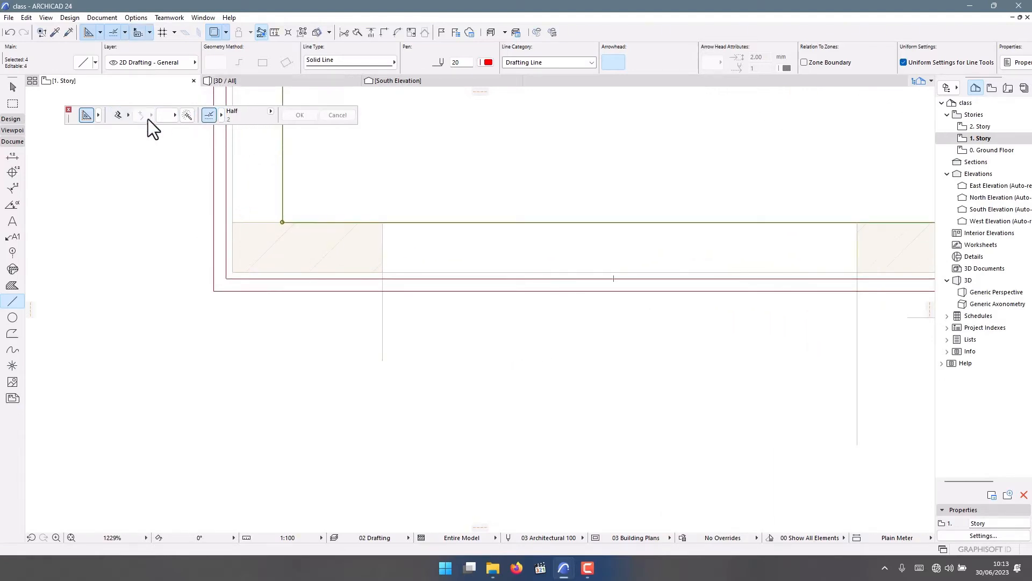
pyautogui.click(186, 114)
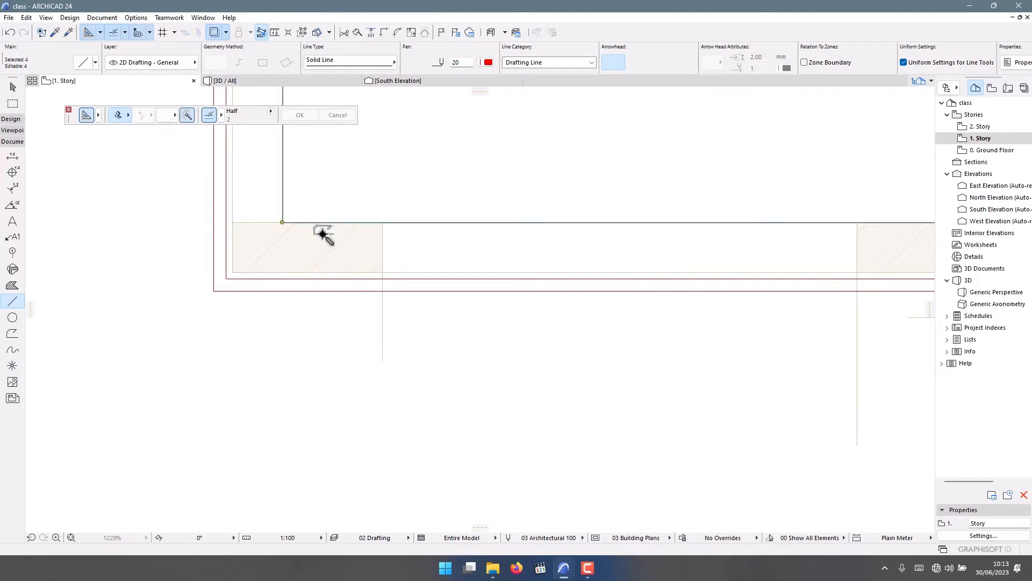
pyautogui.click(299, 222)
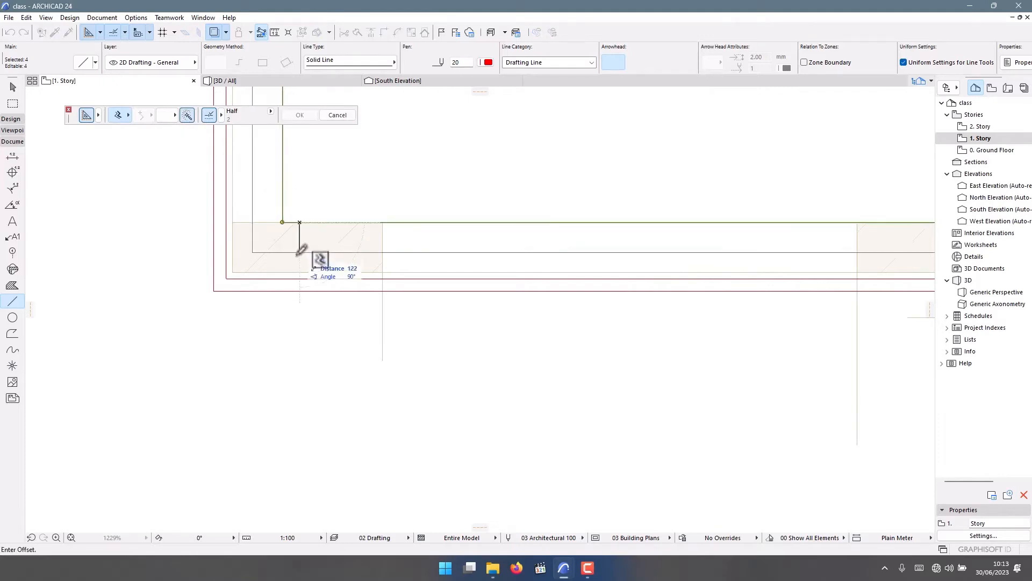
pyautogui.click(235, 270)
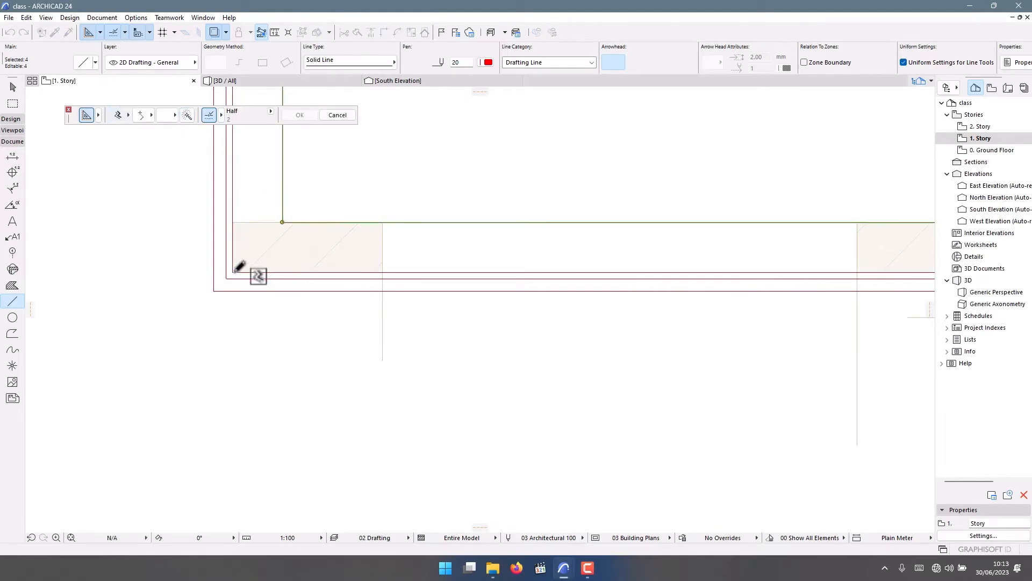
pyautogui.scroll(-5, 235, 274)
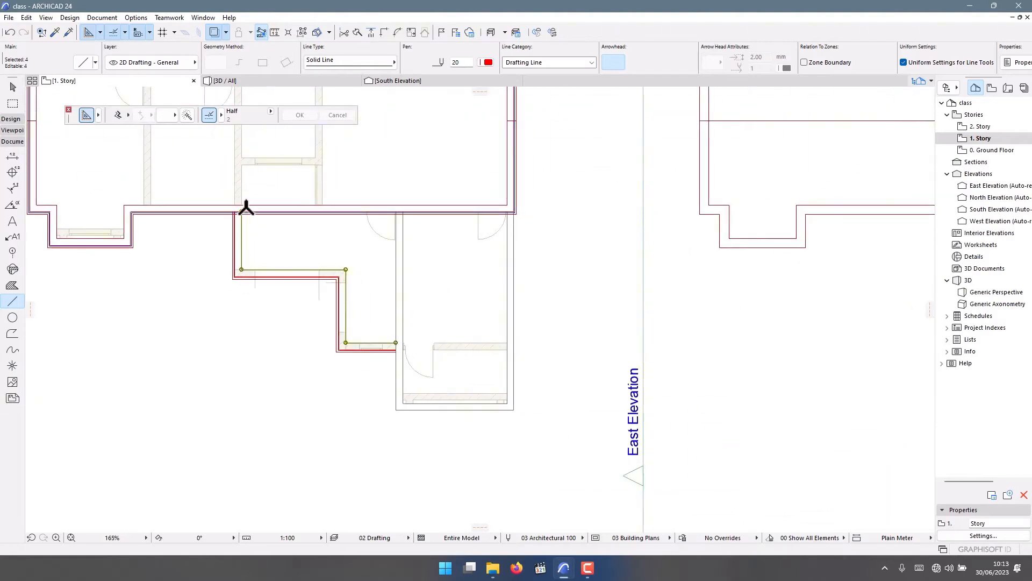
pyautogui.scroll(5, 245, 208)
pyautogui.press('Escape')
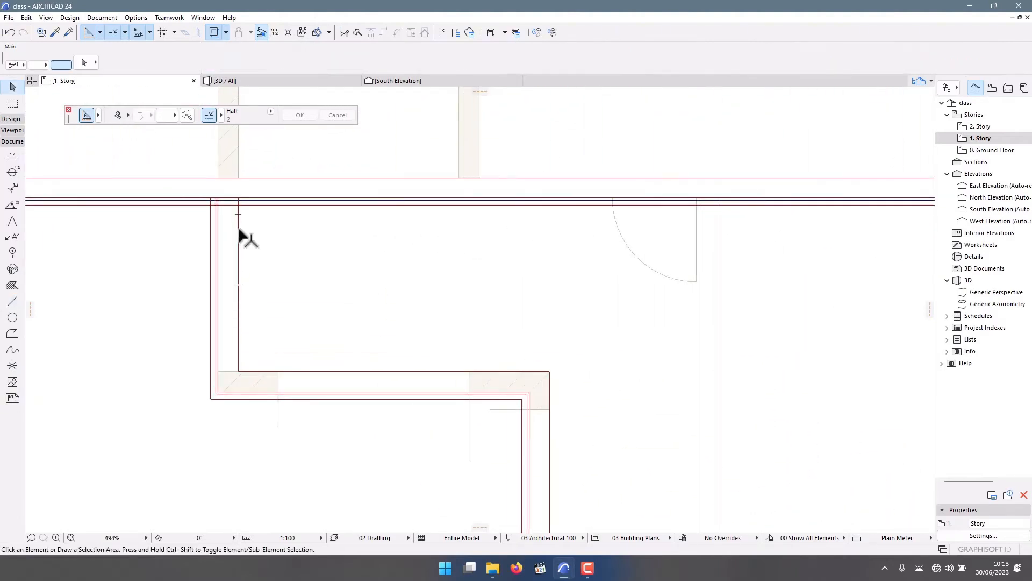
# Step: Select the inner-face polyline and the outermost offset polyline, and place a copy of both in the empty area southwest of the entrance
pyautogui.click(238, 228)
pyautogui.scroll(-4, 266, 245)
pyautogui.scroll(3, 188, 247)
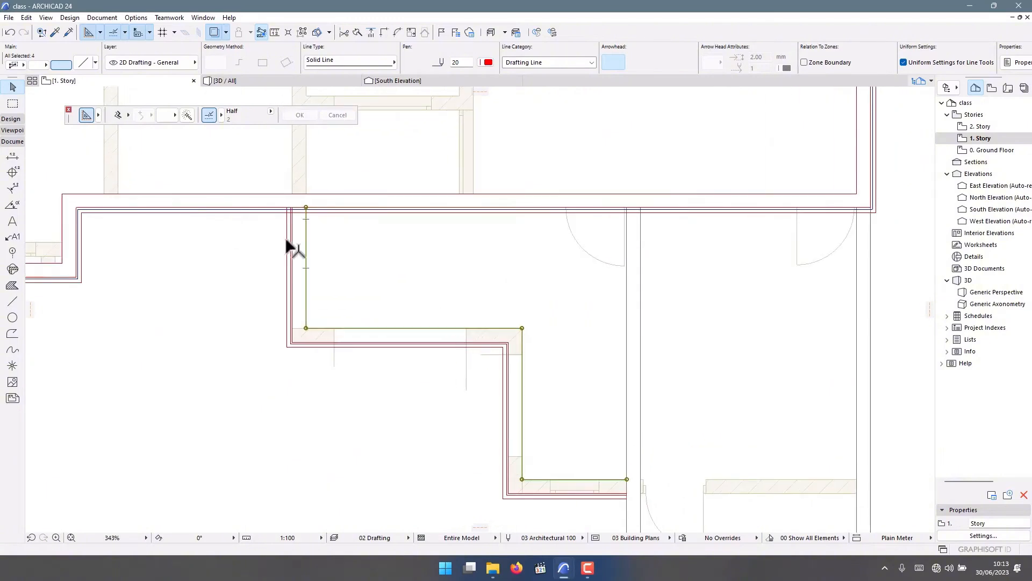
pyautogui.keyDown('shift'); pyautogui.click(287, 239); pyautogui.keyUp('shift')
pyautogui.scroll(-4, 260, 323)
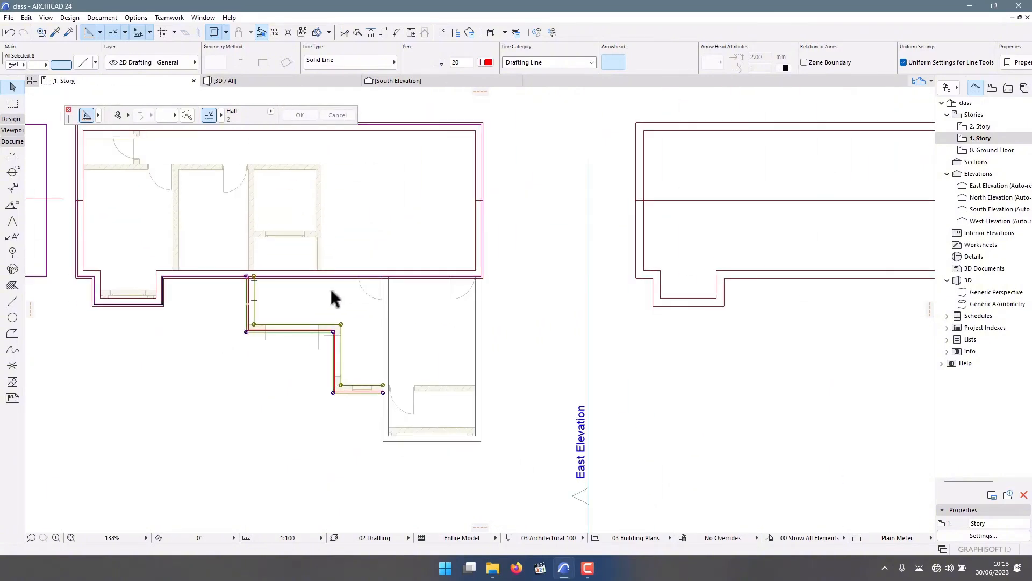
pyautogui.hotkey('ctrl', 'd')
pyautogui.scroll(3, 352, 336)
pyautogui.scroll(-4, 346, 314)
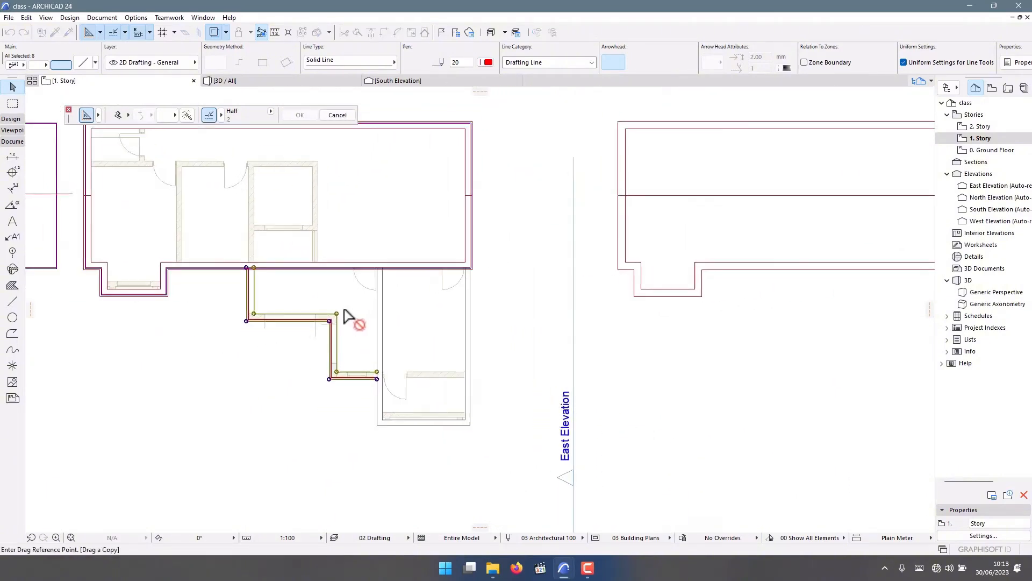
pyautogui.scroll(2, 347, 311)
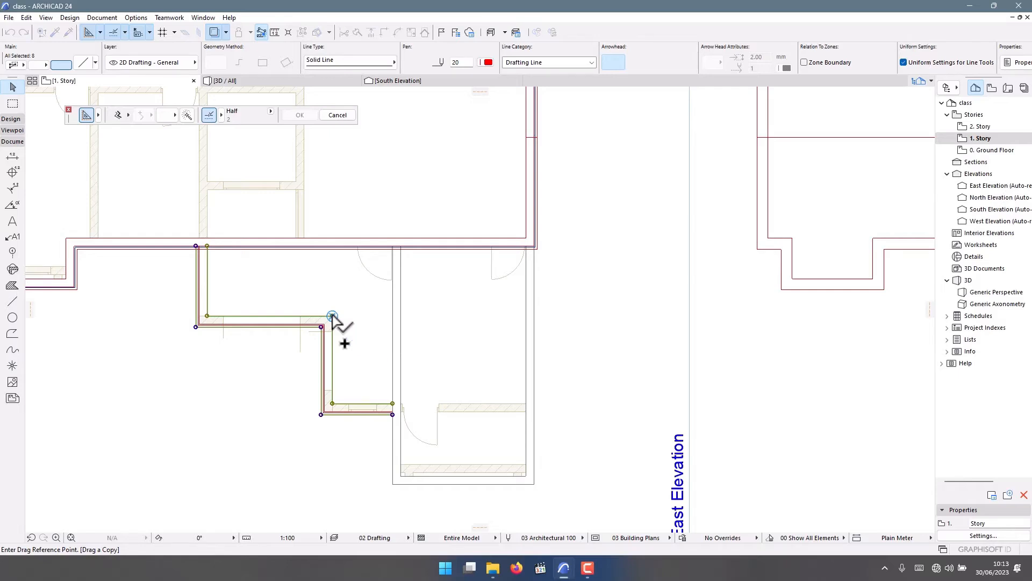
pyautogui.click(332, 316)
pyautogui.scroll(-3, 483, 202)
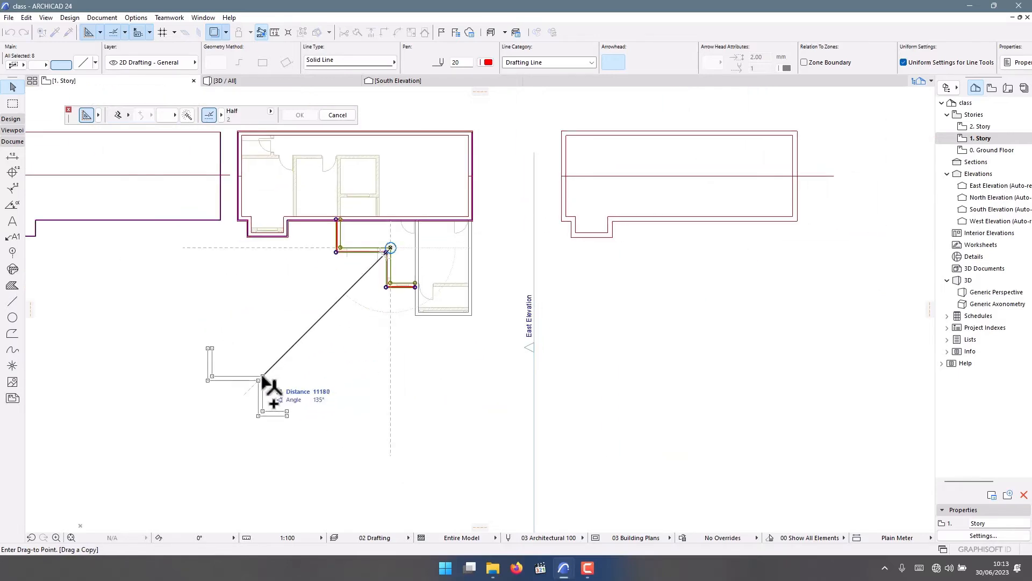
pyautogui.click(226, 385)
pyautogui.scroll(2, 205, 422)
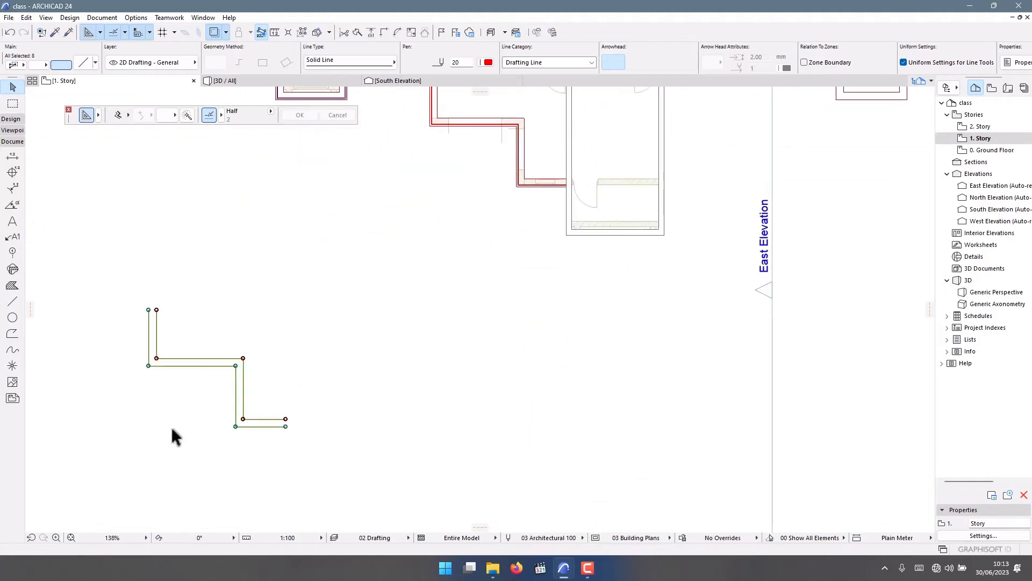
pyautogui.click(171, 429)
# Step: Close both open ends of the copied stepped outline with short drafting lines between the two polylines
pyautogui.click(12, 301)
pyautogui.scroll(2, 243, 412)
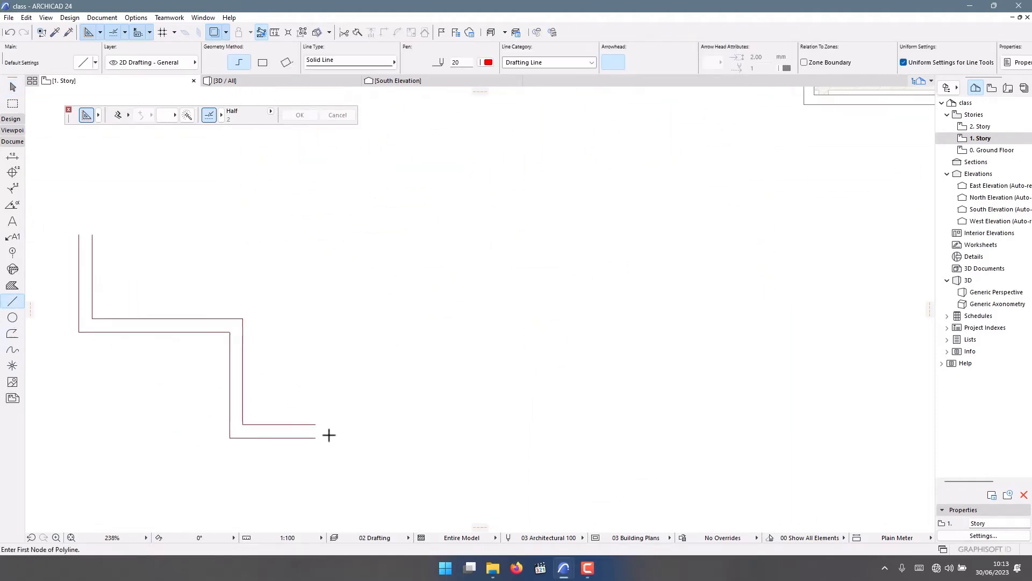
pyautogui.scroll(1, 329, 434)
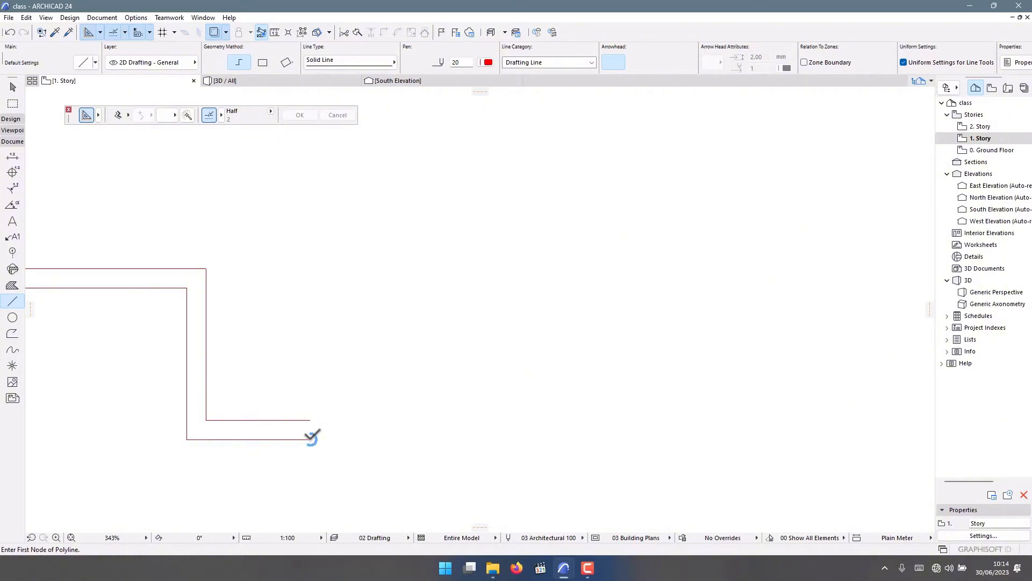
pyautogui.scroll(-3, 339, 437)
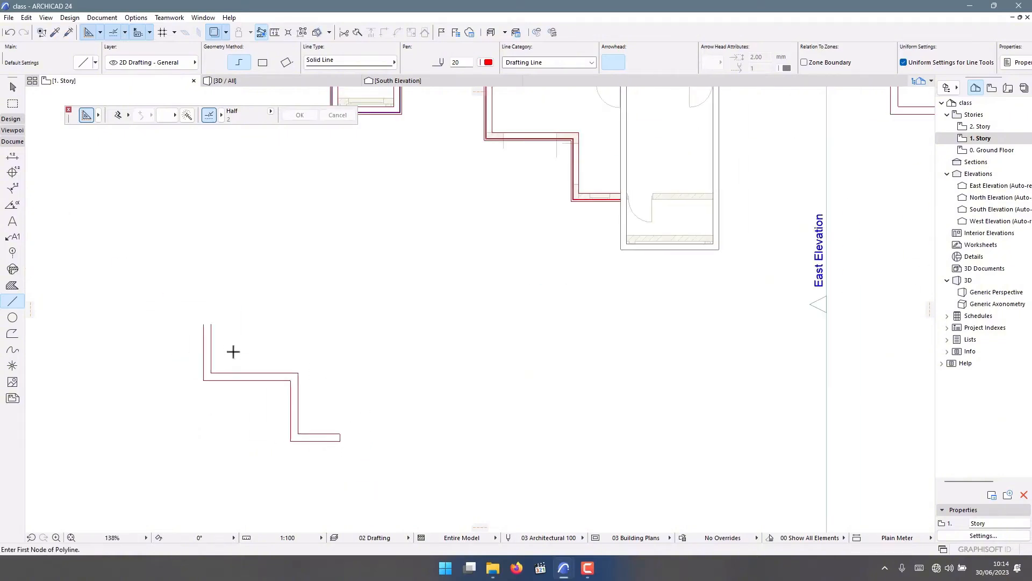
pyautogui.scroll(3, 201, 309)
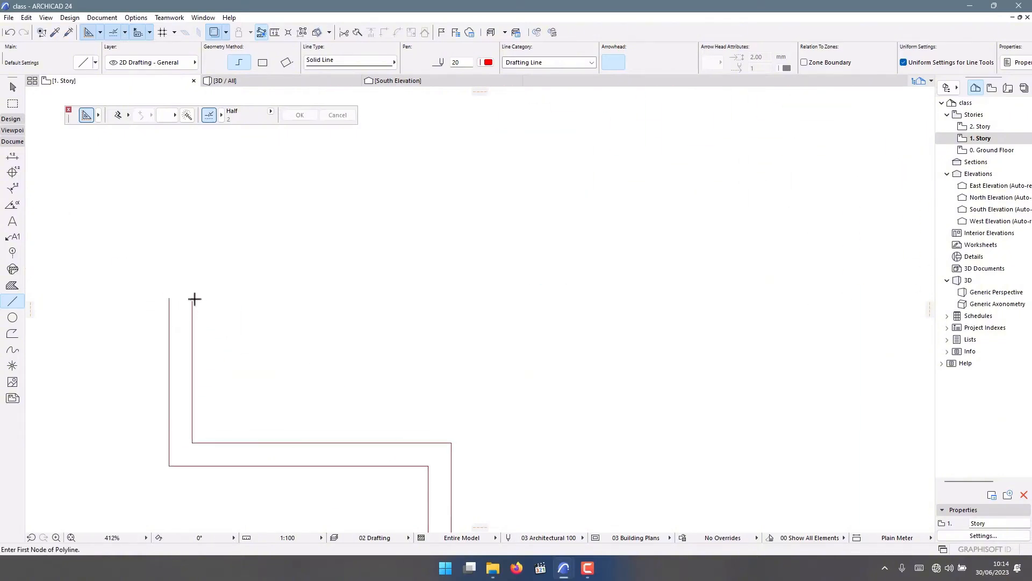
pyautogui.click(192, 298)
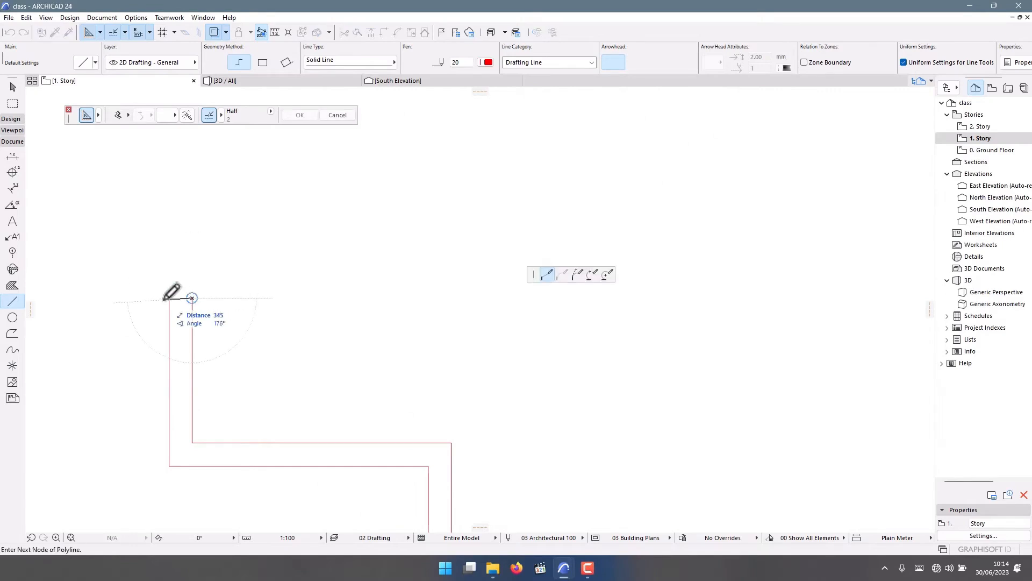
pyautogui.doubleClick(169, 298)
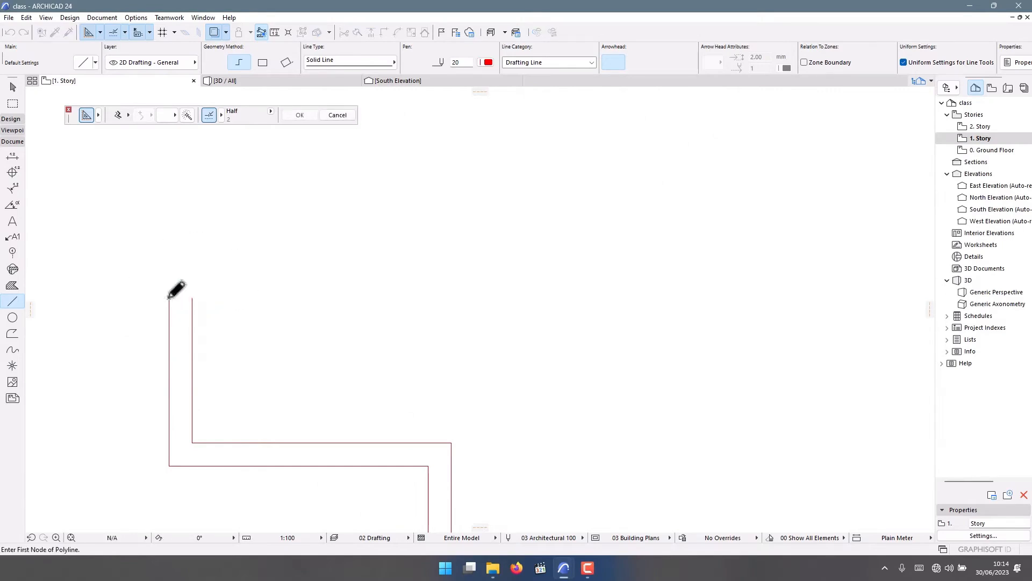
# Step: Create a 300 mm Concrete - Structural slab from the closed stepped outline with the Magic Wand
pyautogui.click(15, 121)
pyautogui.click(12, 182)
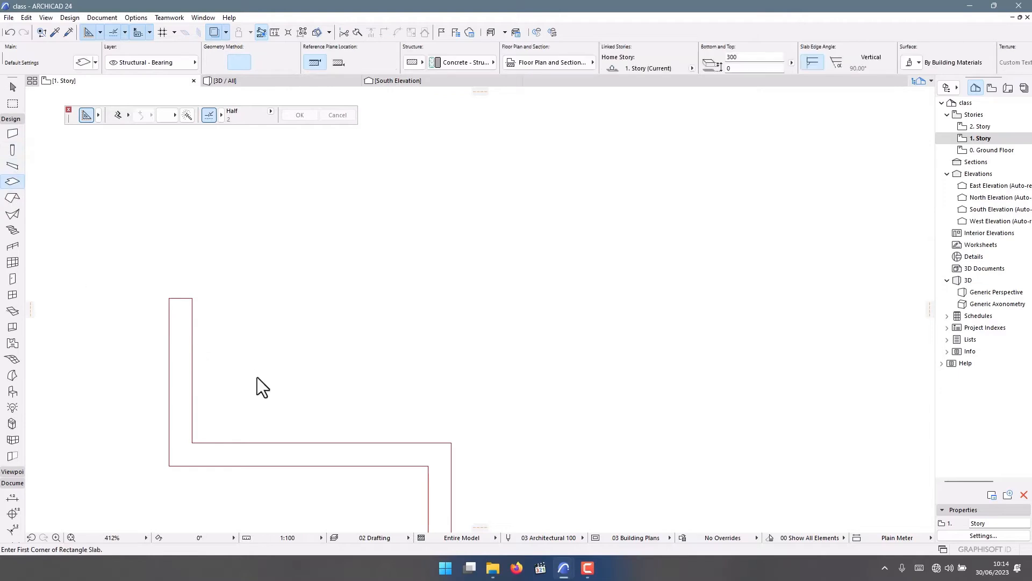
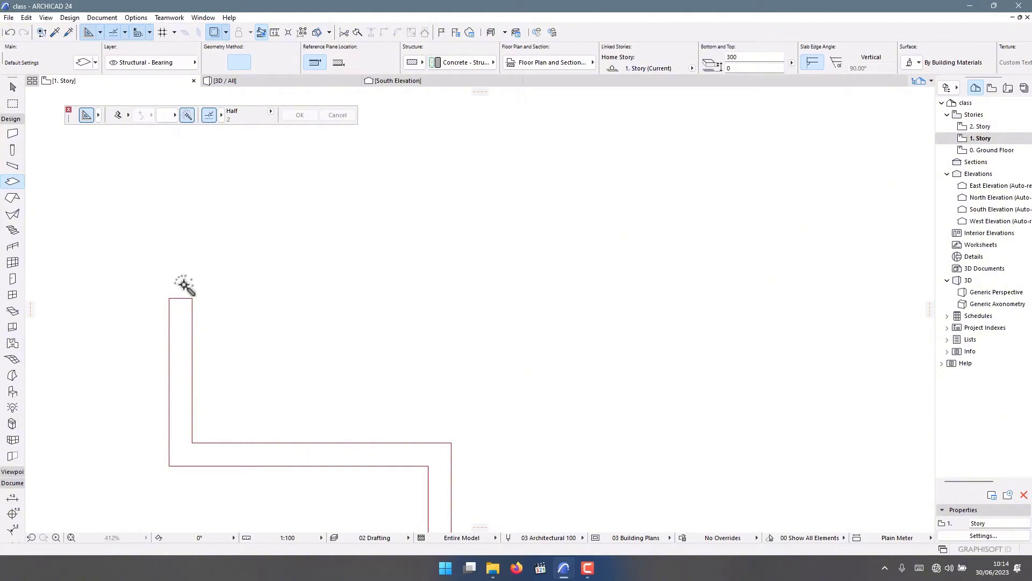
pyautogui.press('Escape')
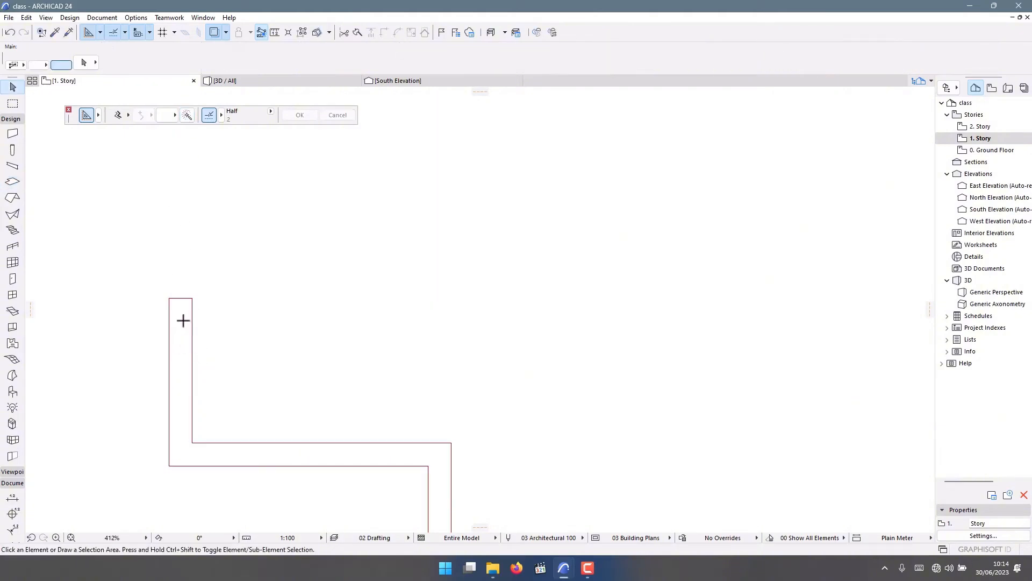
# Step: Enable surface overrides for the new stepped slab's top, edges and bottom, and open the list of surface materials
pyautogui.click(184, 320)
pyautogui.scroll(-6, 271, 287)
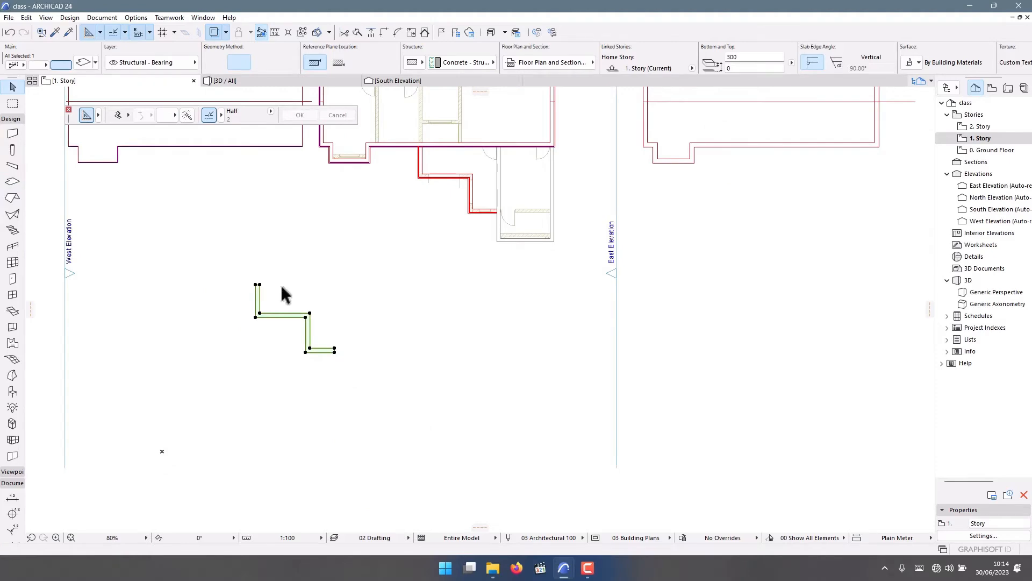
pyautogui.hotkey('ctrl', 't')
pyautogui.click(409, 319)
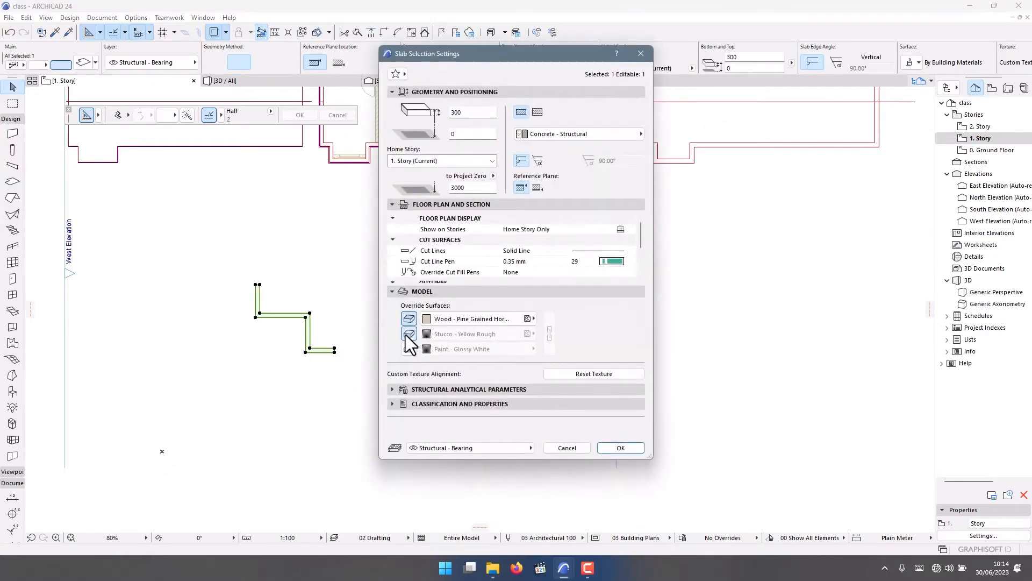
pyautogui.click(409, 333)
pyautogui.click(409, 348)
pyautogui.click(492, 333)
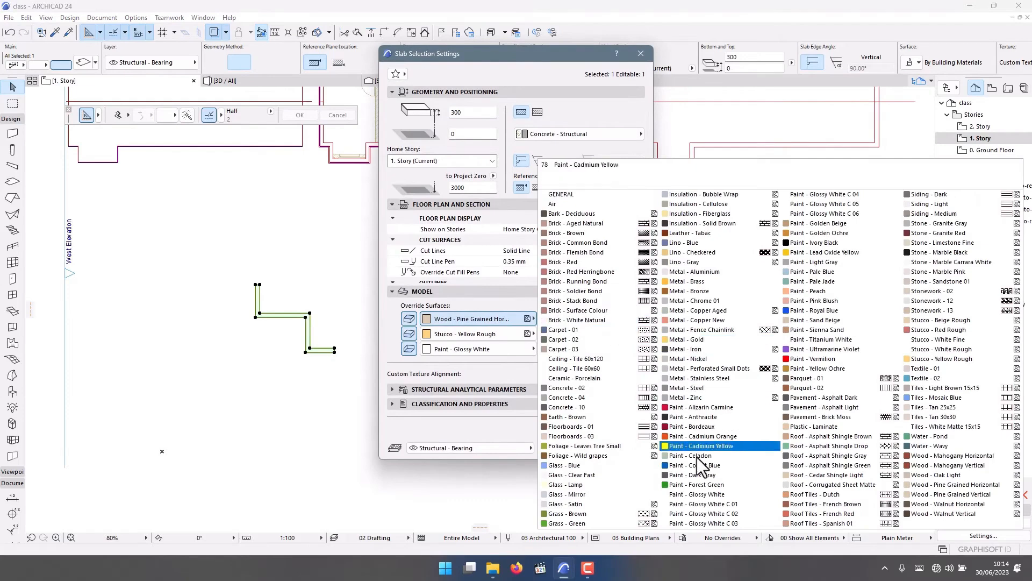
# Step: Override the selected stepped slab's top surface with Paint - Glossy White C 05 and set its thickness to 45
pyautogui.click(856, 204)
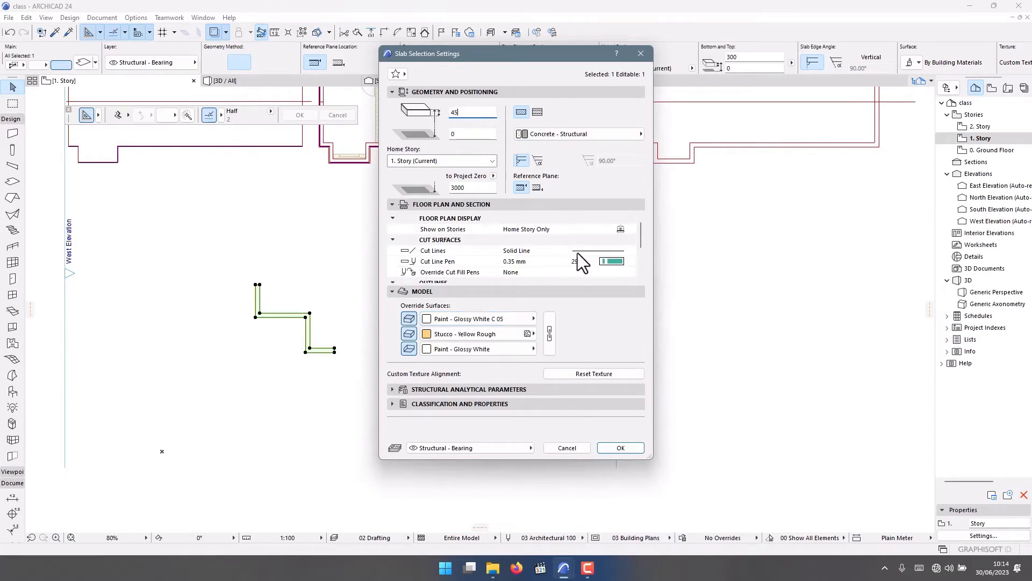
pyautogui.write('45')
pyautogui.click(620, 447)
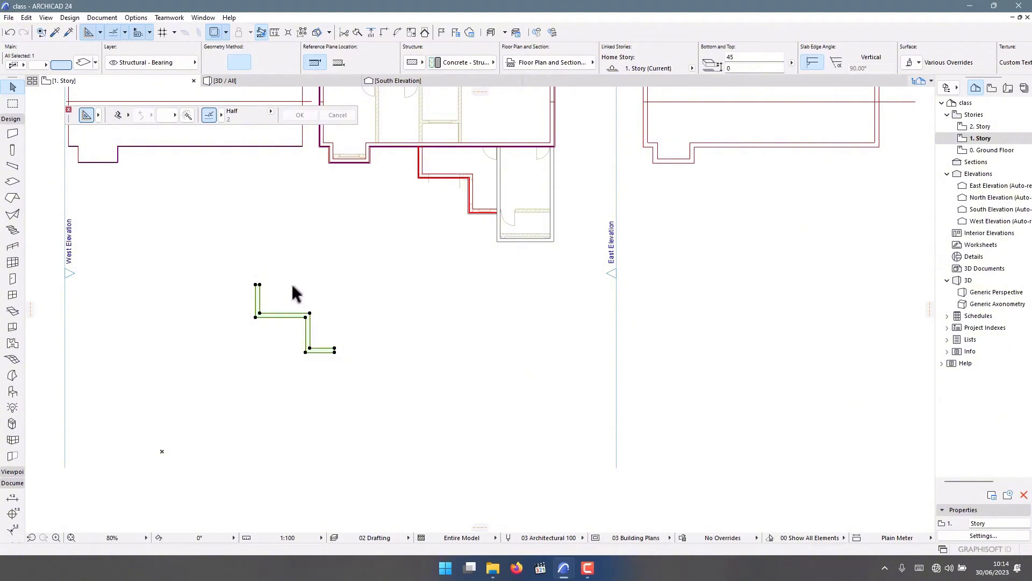
# Step: Move the stepped slab onto the floor plan, aligning its inner corner with the matching corner of the stepped wall
pyautogui.hotkey('ctrl', 'd')
pyautogui.scroll(2, 295, 301)
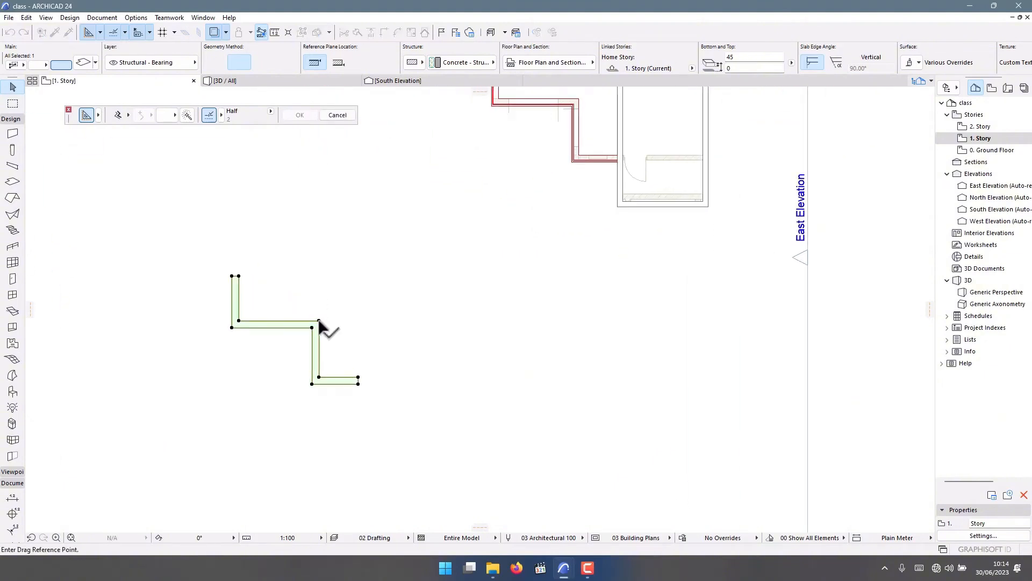
pyautogui.click(319, 322)
pyautogui.scroll(-3, 435, 247)
pyautogui.scroll(5, 379, 233)
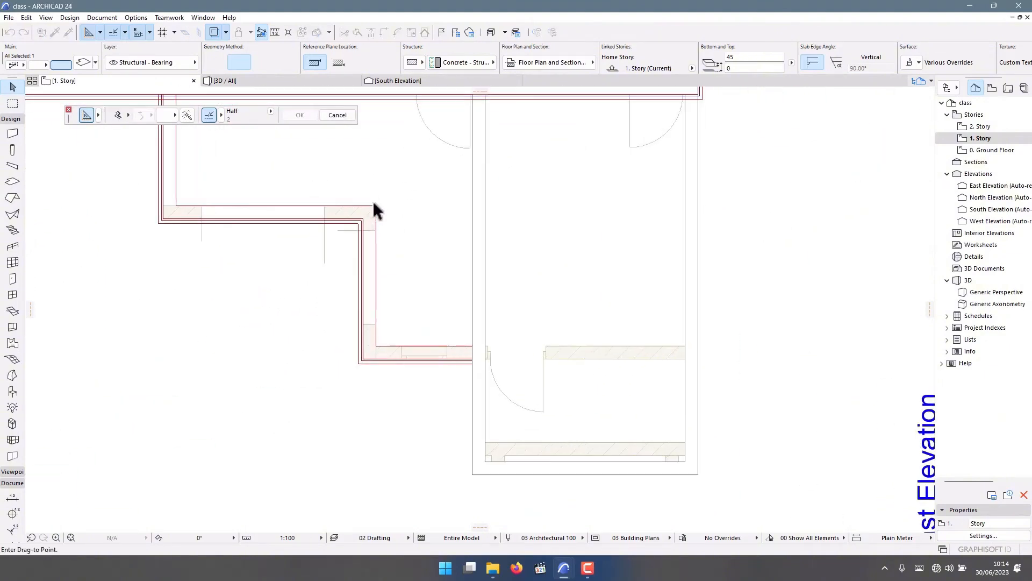
pyautogui.click(375, 207)
pyautogui.scroll(-3, 364, 237)
pyautogui.scroll(3, 214, 229)
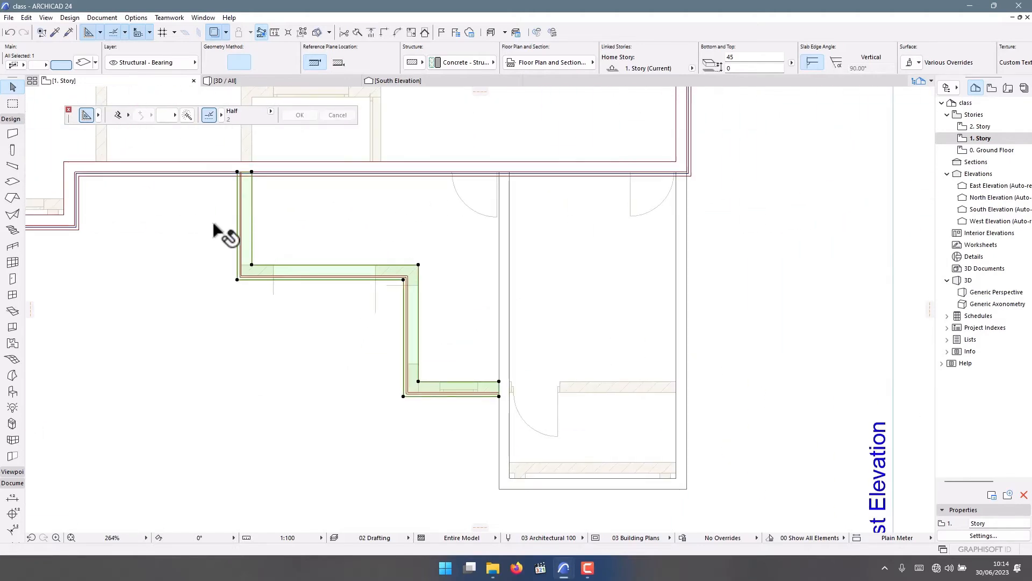
# Step: Copy the two grouped stepped outlines along the wall to the empty area below and left of the plan
pyautogui.scroll(2, 215, 223)
pyautogui.scroll(-1, 217, 219)
pyautogui.scroll(2, 288, 274)
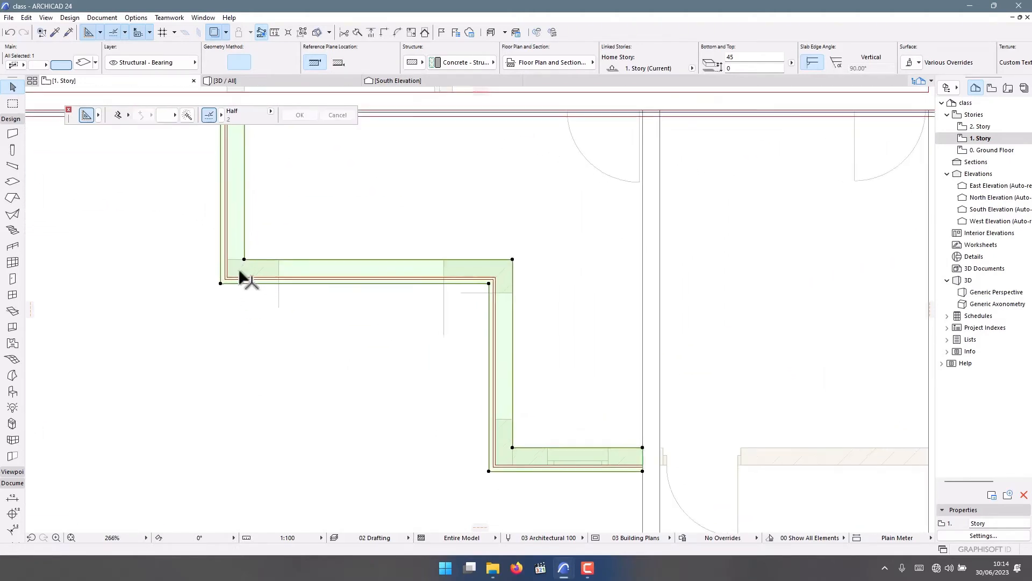
pyautogui.scroll(5, 231, 268)
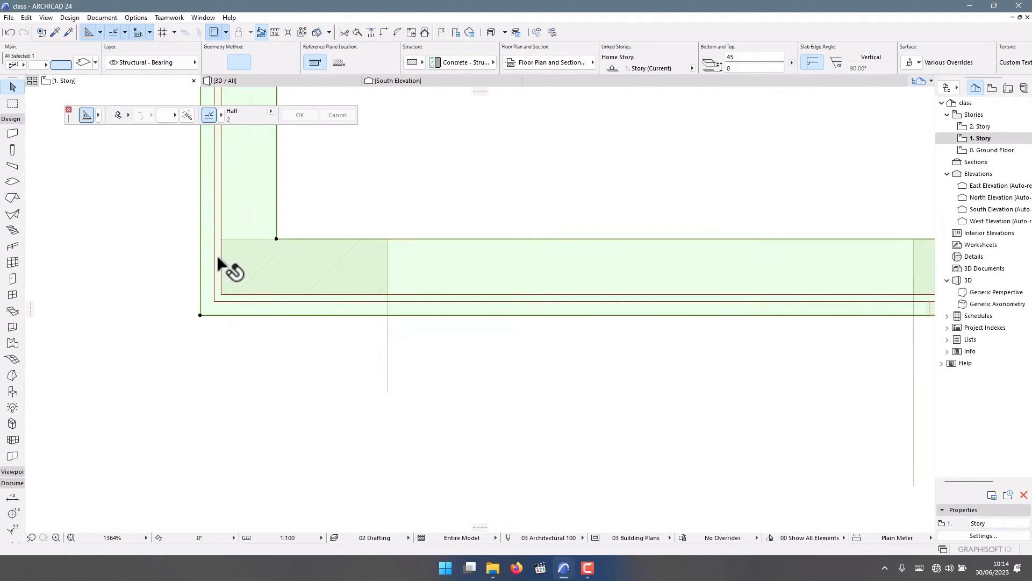
pyautogui.click(213, 250)
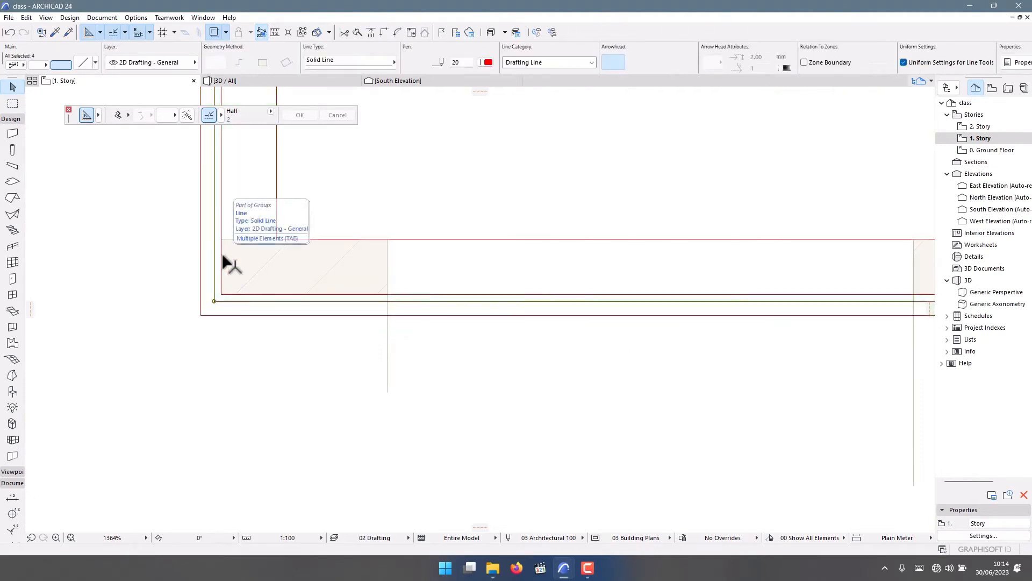
pyautogui.keyDown('shift'); pyautogui.click(230, 294); pyautogui.keyUp('shift')
pyautogui.scroll(-6, 223, 274)
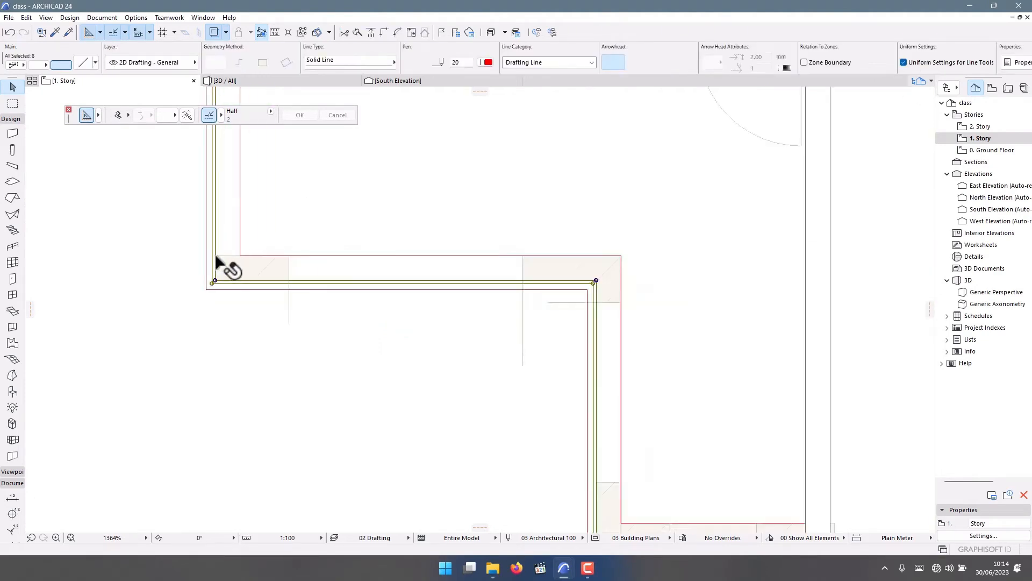
pyautogui.click(265, 254)
pyautogui.scroll(6, 392, 261)
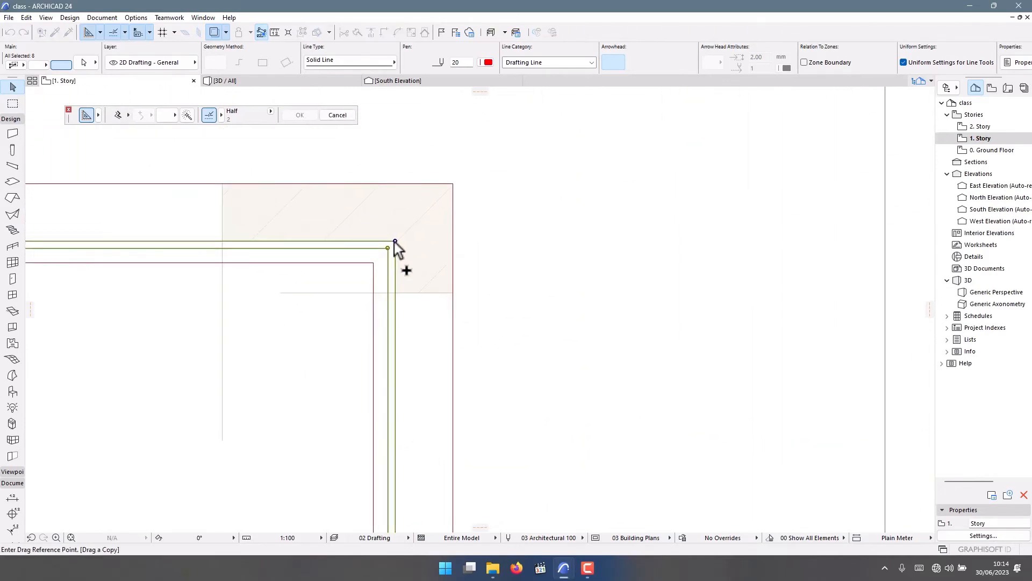
pyautogui.scroll(-5, 403, 265)
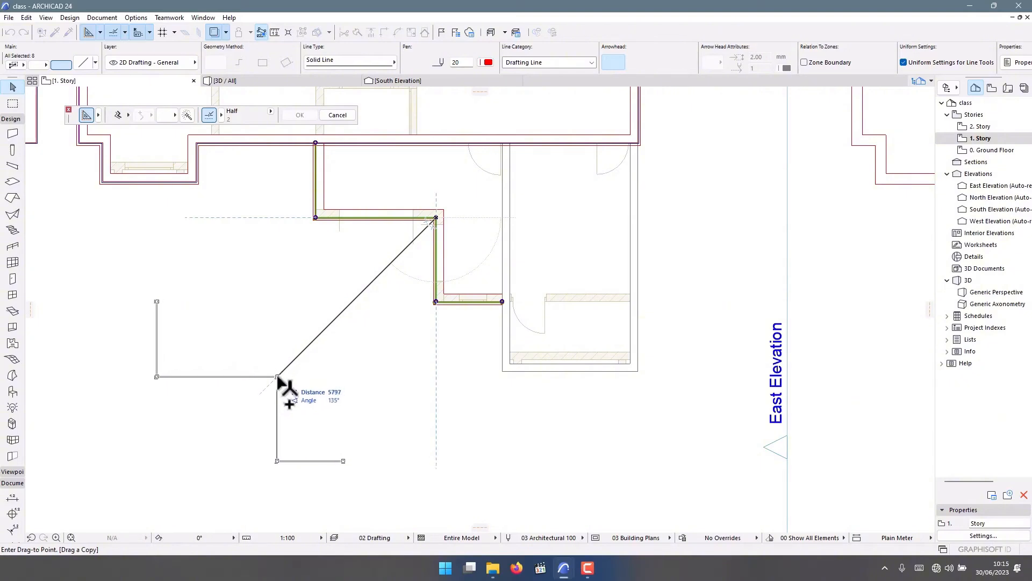
pyautogui.click(277, 376)
pyautogui.scroll(3, 386, 445)
pyautogui.click(324, 357)
pyautogui.scroll(-2, 339, 447)
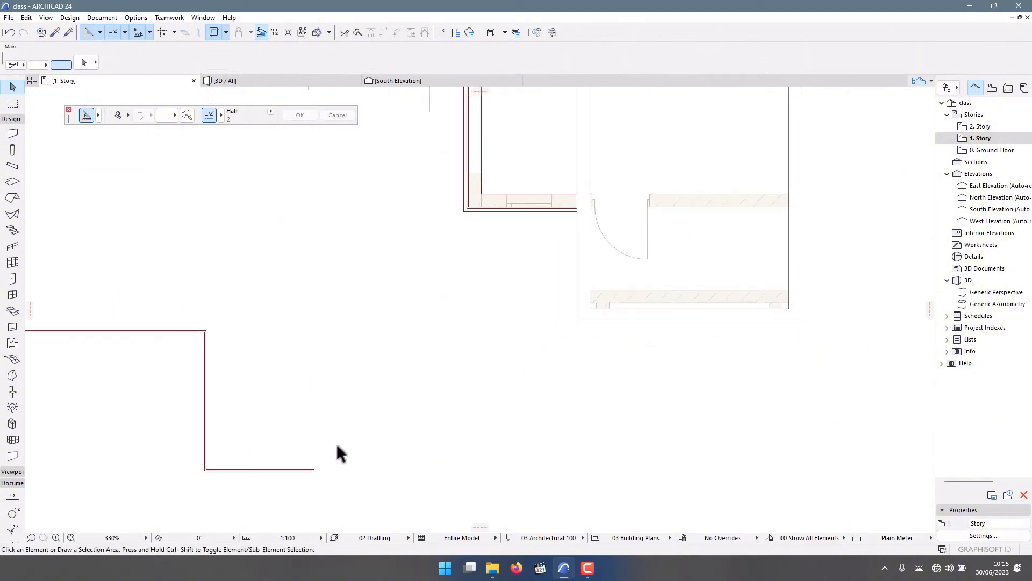
# Step: Close both open ends of the copied double outline with short lines
pyautogui.click(13, 483)
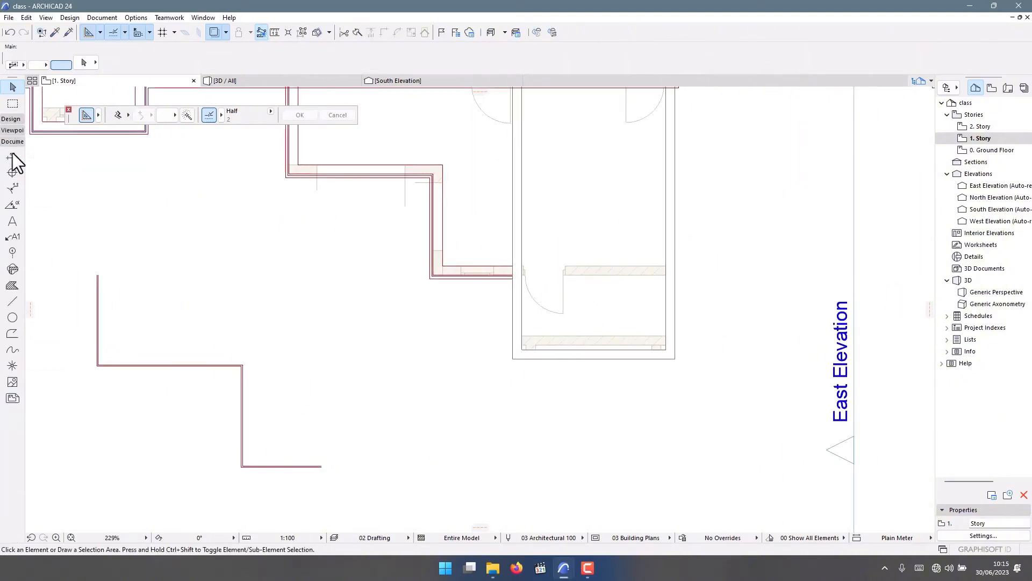
pyautogui.click(12, 301)
pyautogui.scroll(10, 362, 498)
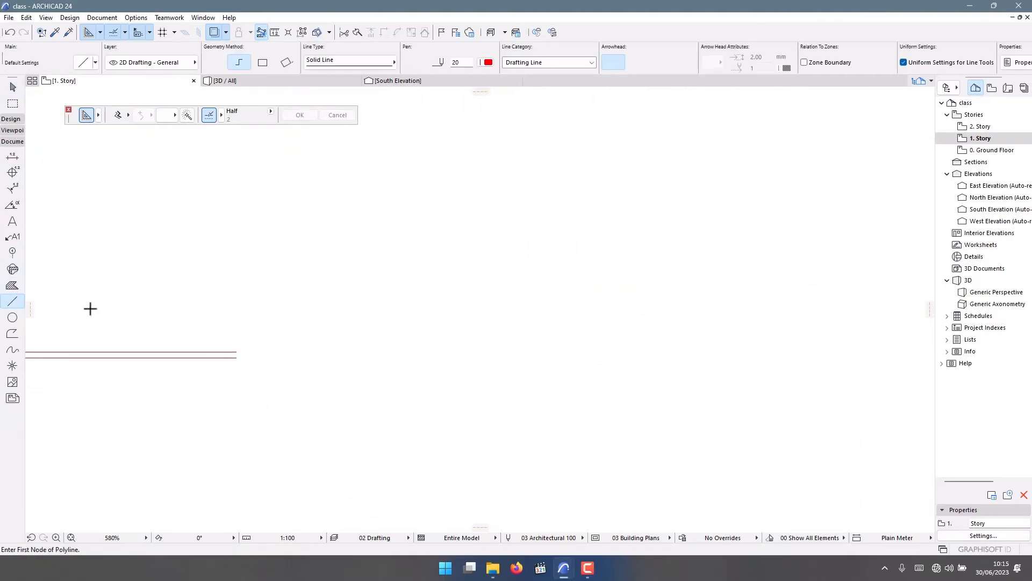
pyautogui.click(437, 425)
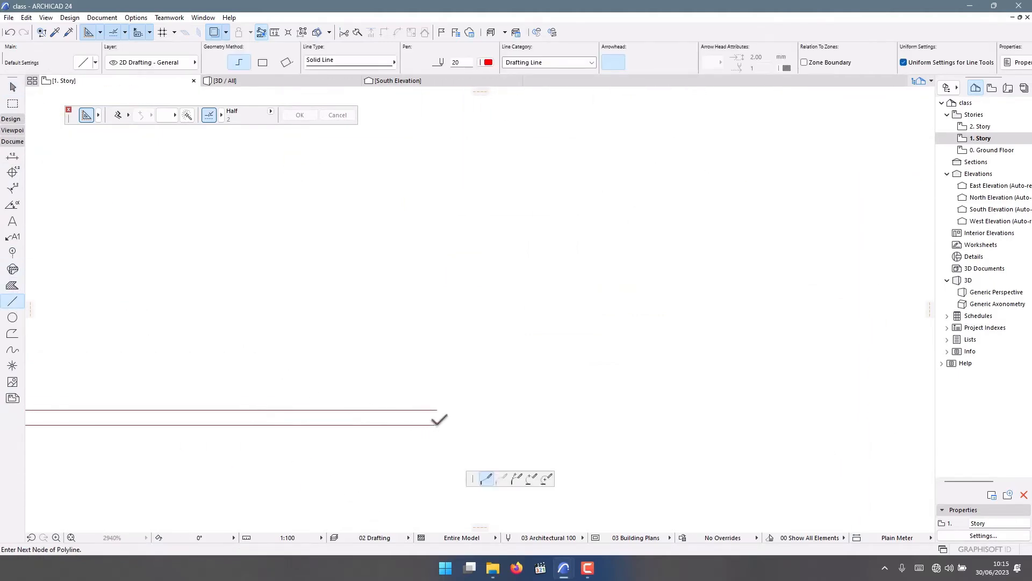
pyautogui.press('Escape')
pyautogui.scroll(-12, 413, 256)
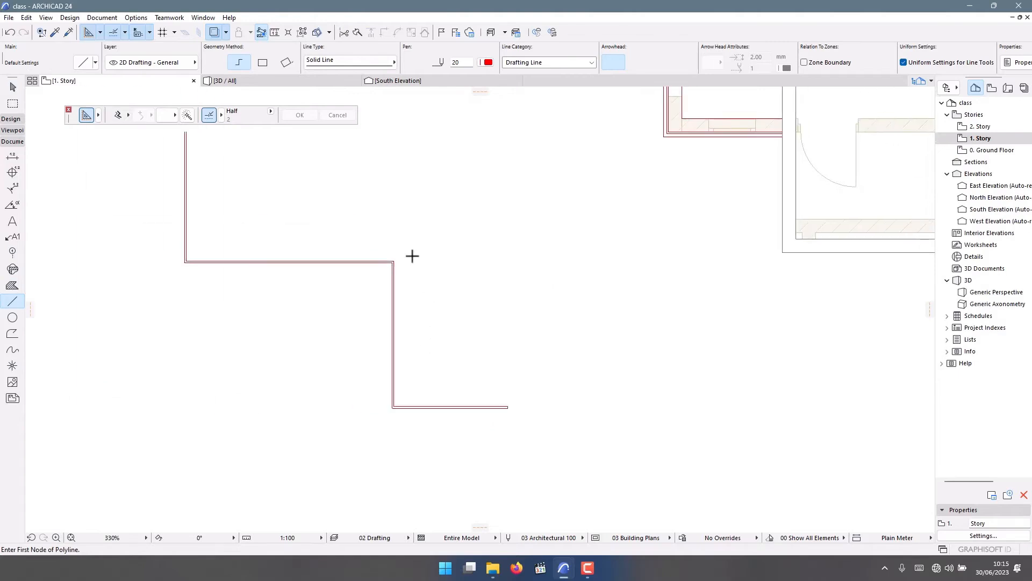
pyautogui.scroll(12, 294, 264)
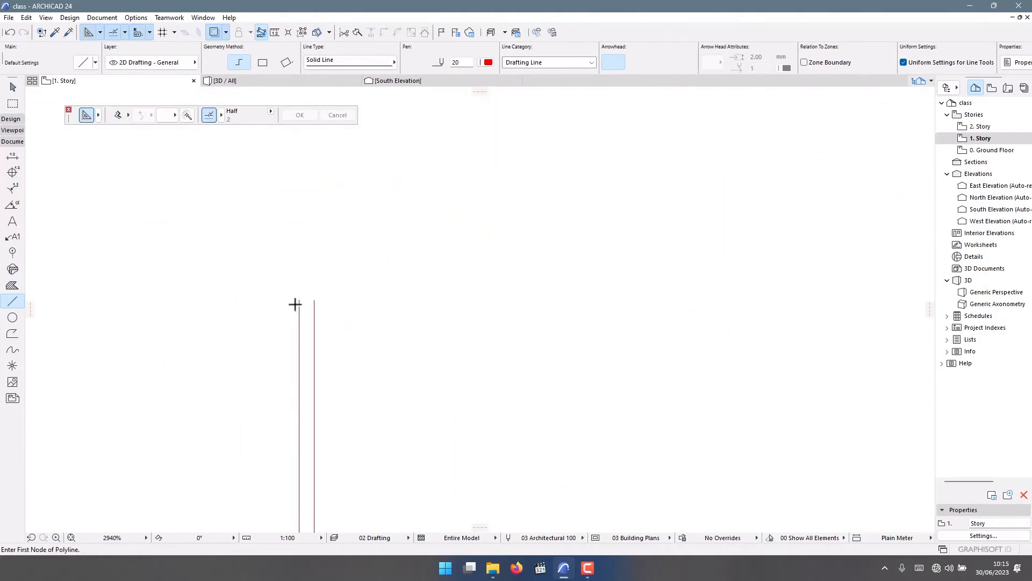
pyautogui.click(300, 300)
pyautogui.doubleClick(314, 300)
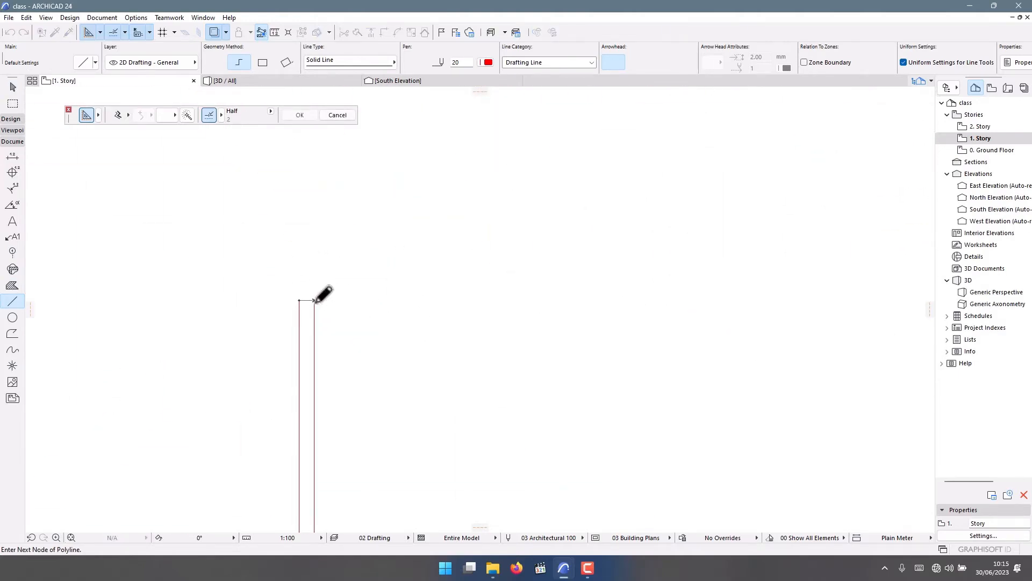
# Step: Create a slab from the closed stepped outline with the Magic Wand and select it
pyautogui.click(10, 121)
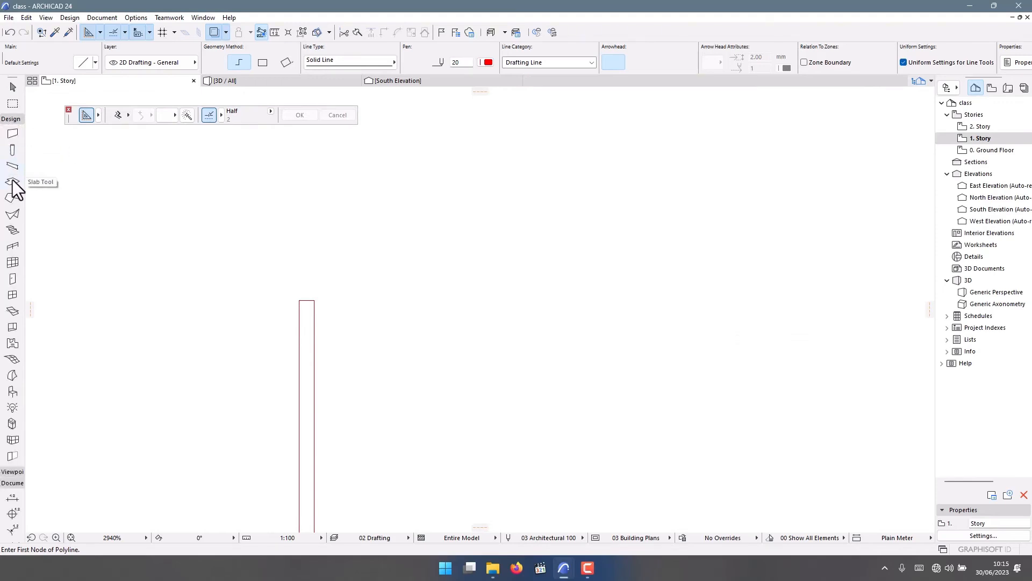
pyautogui.click(11, 182)
pyautogui.click(188, 113)
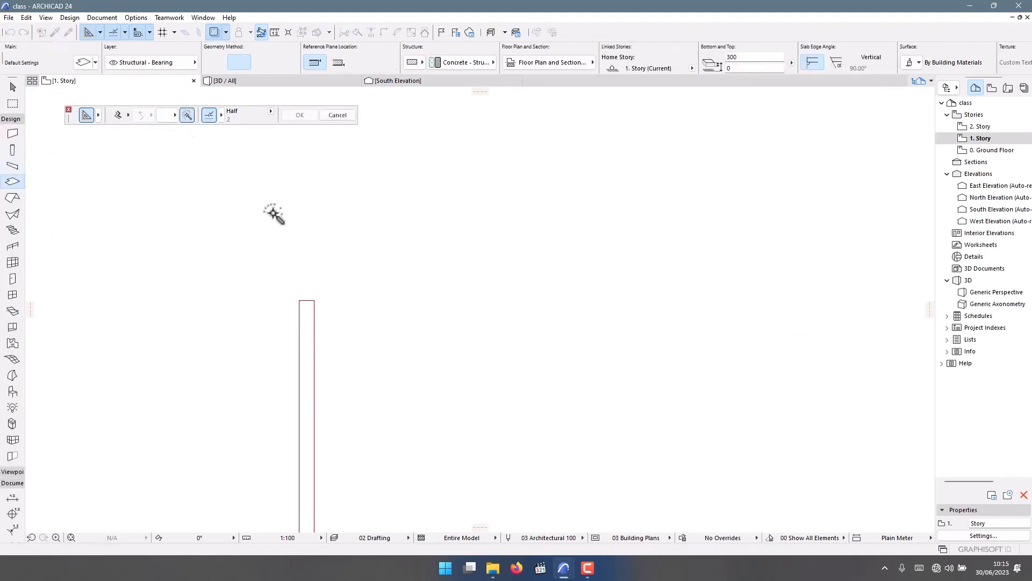
pyautogui.scroll(-3, 272, 195)
pyautogui.scroll(3, 287, 277)
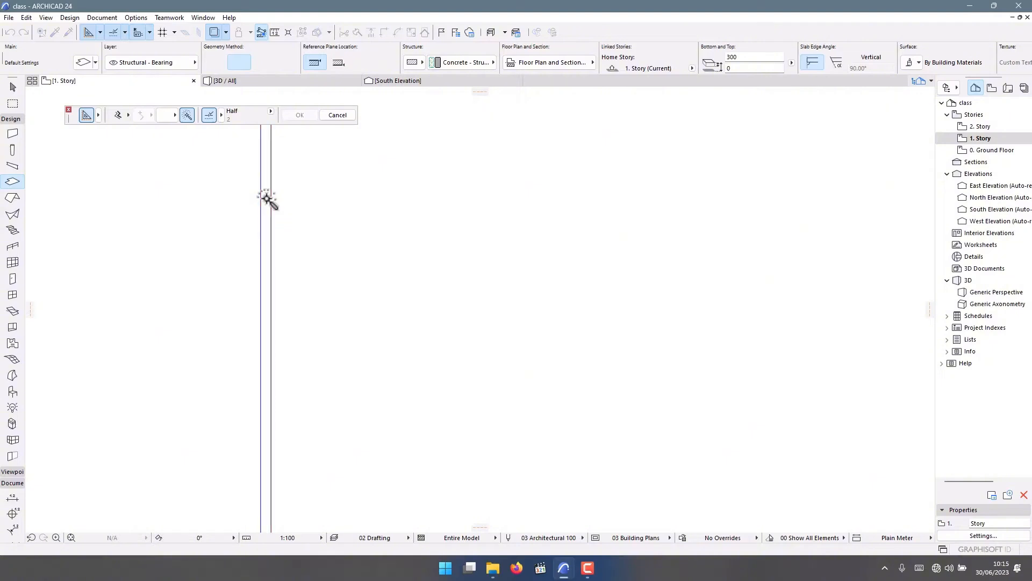
pyautogui.press('Escape')
pyautogui.click(269, 215)
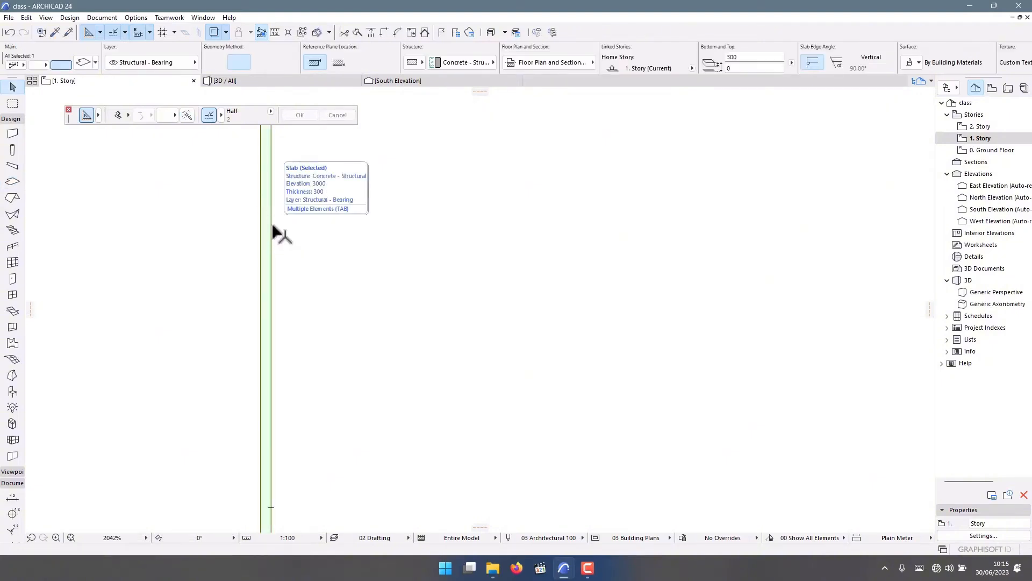
# Step: Set the narrow stepped slab's thickness to 75 and override all its surfaces, linked together, with Paint - Glossy White C 06
pyautogui.scroll(-5, 322, 282)
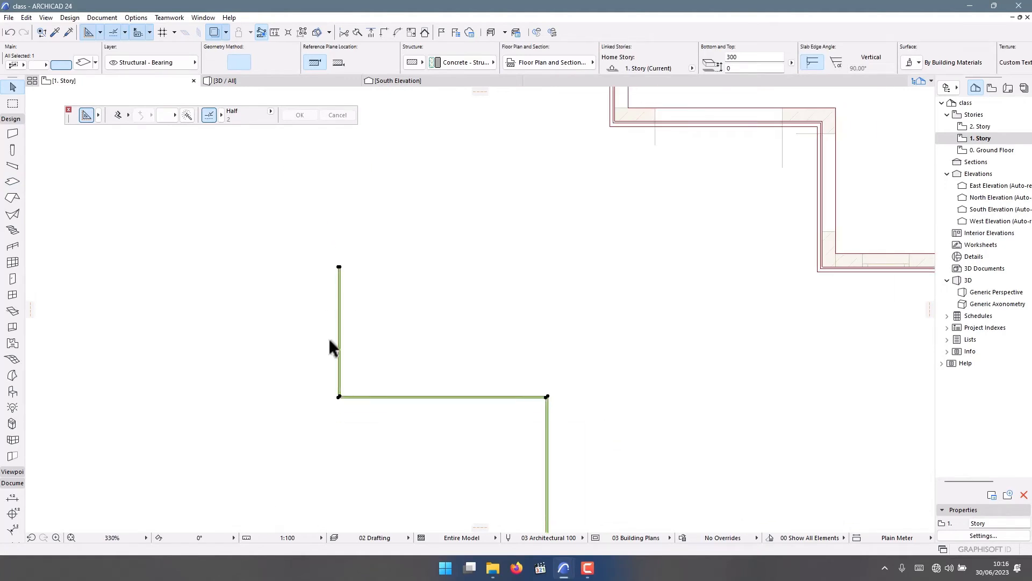
pyautogui.scroll(2, 330, 338)
pyautogui.scroll(2, 335, 339)
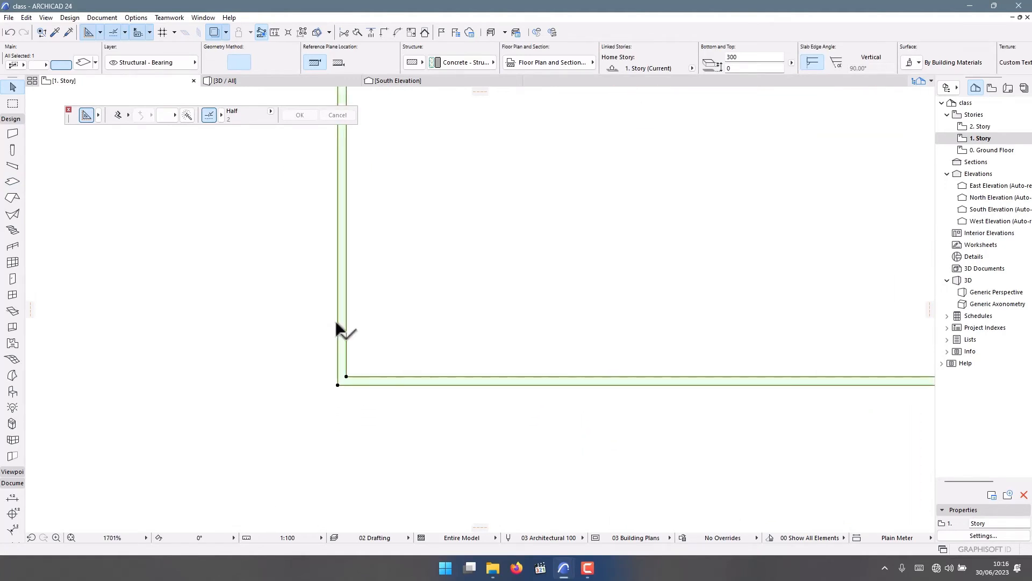
pyautogui.doubleClick(336, 322)
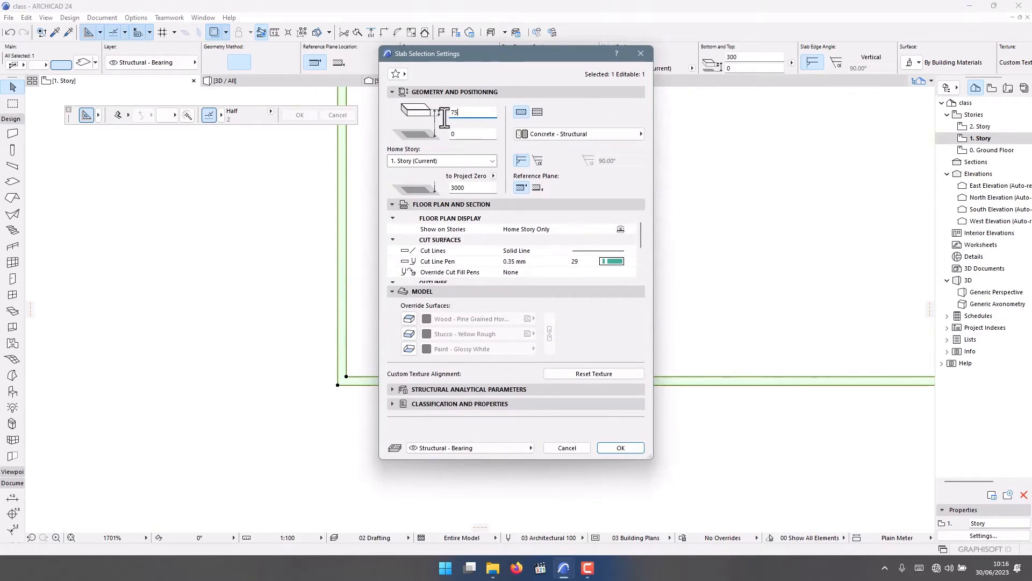
pyautogui.click(410, 348)
pyautogui.click(457, 319)
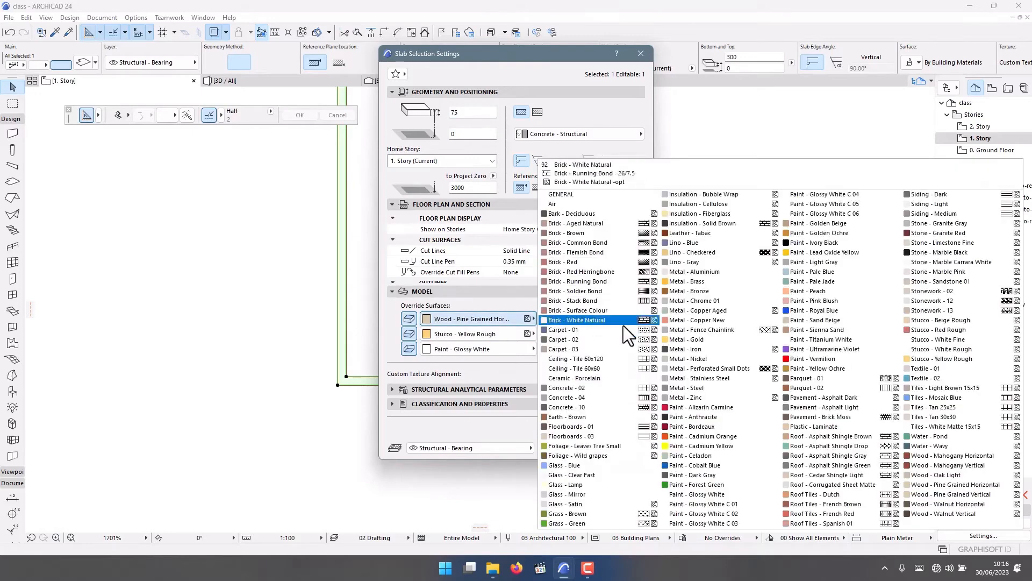
pyautogui.click(822, 214)
pyautogui.click(549, 323)
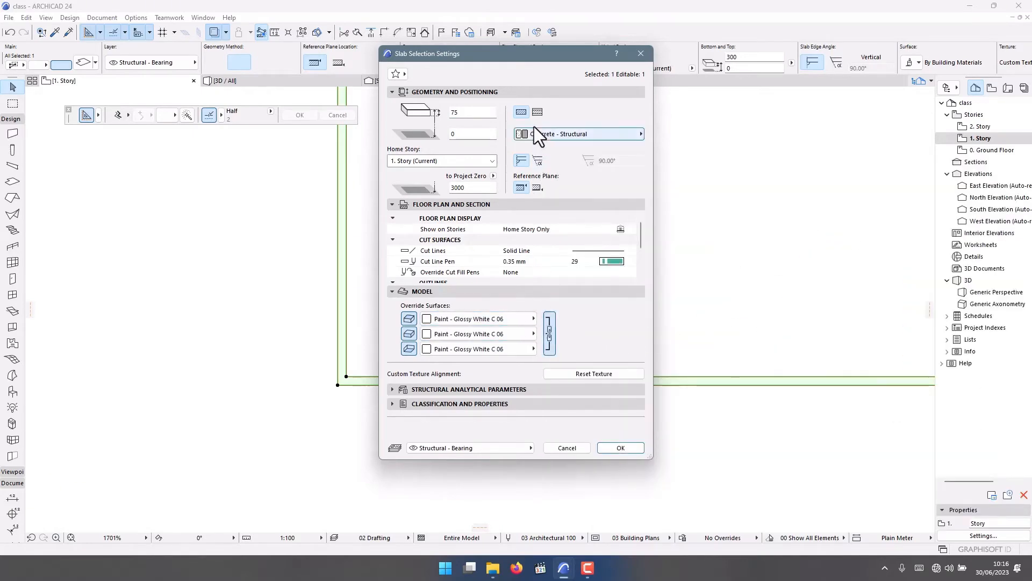
pyautogui.click(636, 452)
pyautogui.scroll(-5, 355, 387)
pyautogui.scroll(-4, 344, 370)
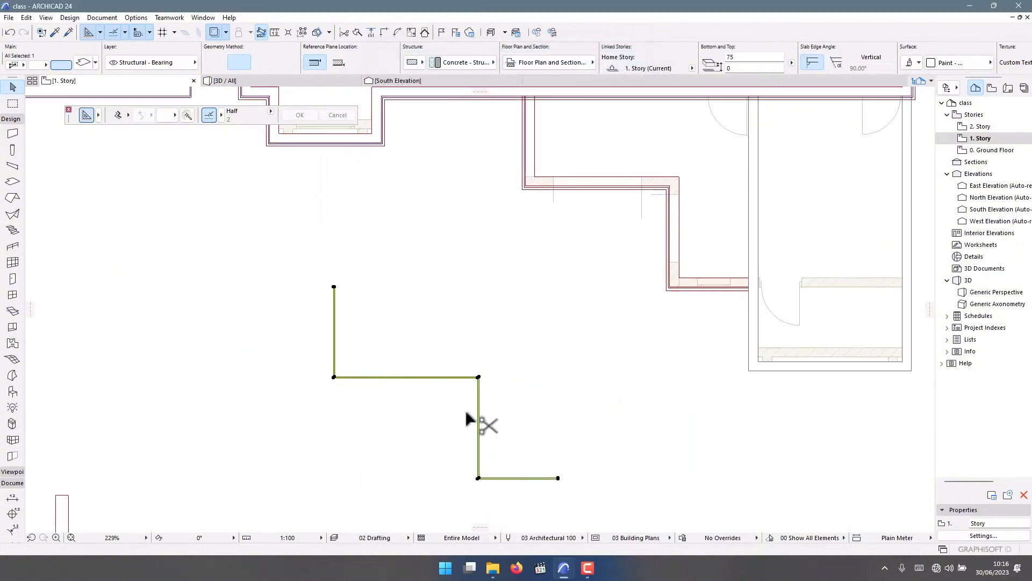
pyautogui.hotkey('ctrl', 'd')
pyautogui.scroll(3, 473, 414)
pyautogui.scroll(-5, 392, 438)
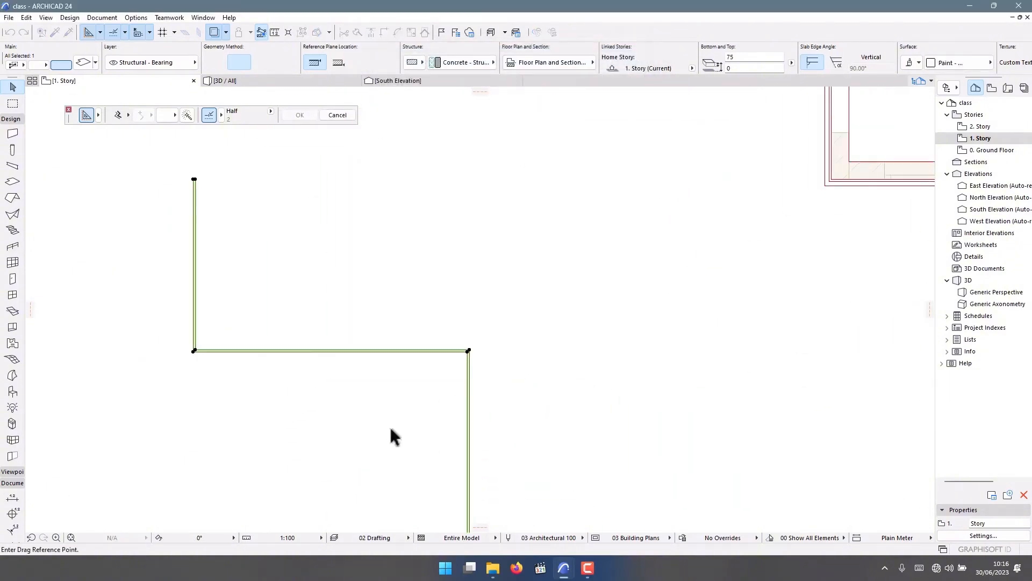
pyautogui.scroll(3, 483, 271)
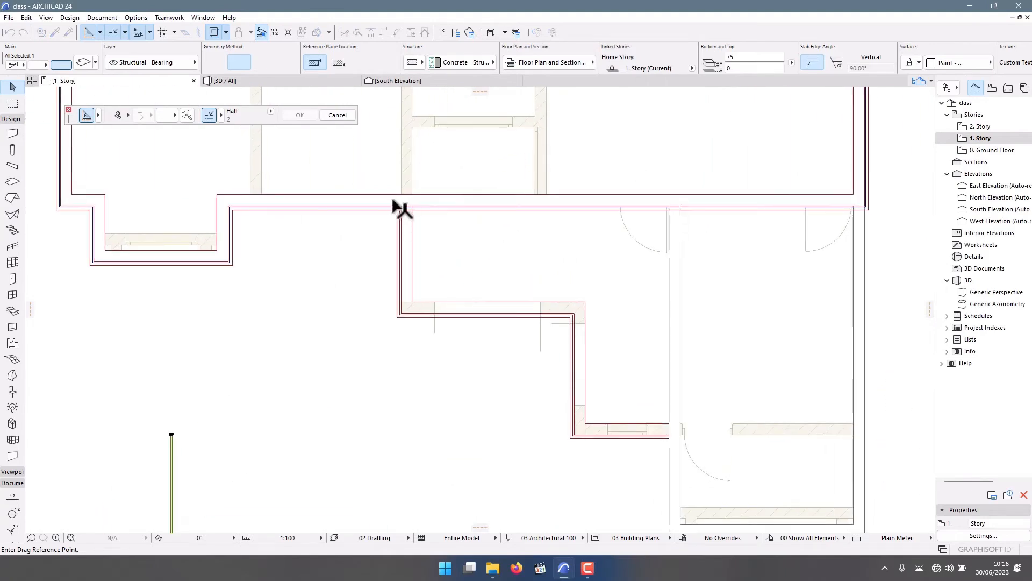
pyautogui.scroll(-2, 479, 253)
pyautogui.scroll(3, 498, 322)
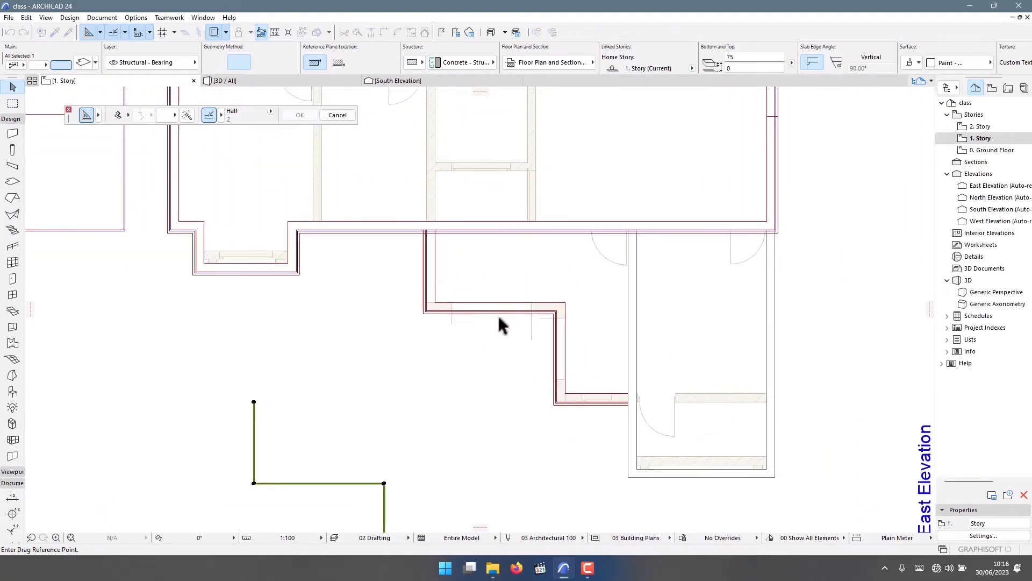
pyautogui.scroll(3, 376, 301)
# Step: Inspect the slab bands above the windows in the South Elevation, including the yellow edge over the stepped wall
pyautogui.click(386, 81)
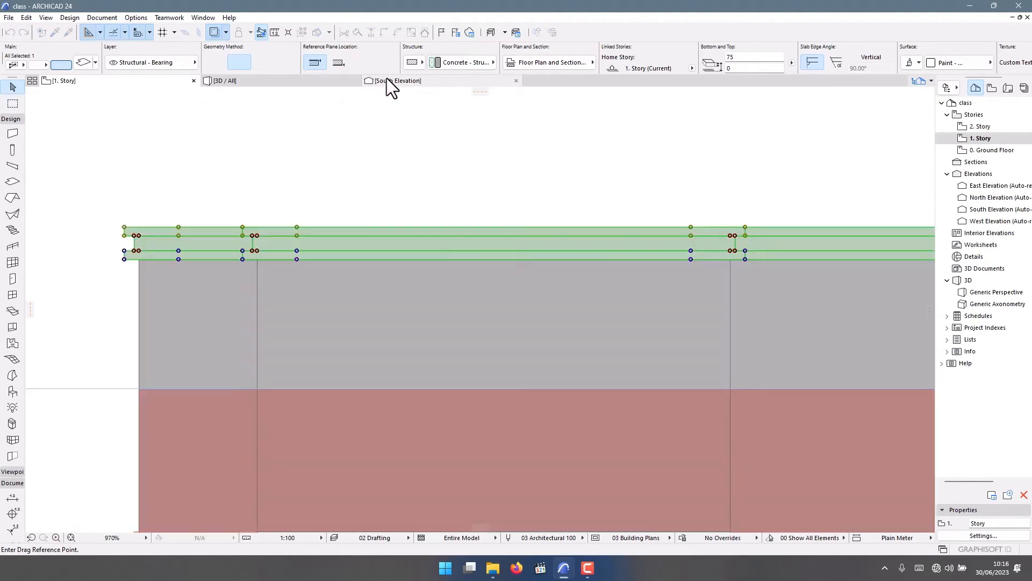
pyautogui.scroll(-3, 403, 290)
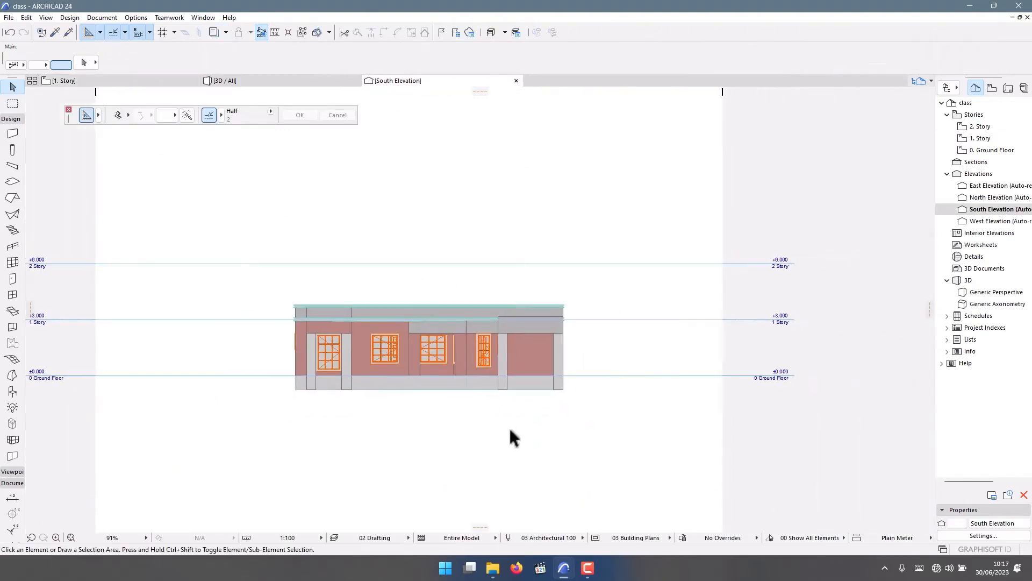
pyautogui.scroll(3, 463, 376)
pyautogui.scroll(4, 359, 285)
pyautogui.scroll(-3, 376, 277)
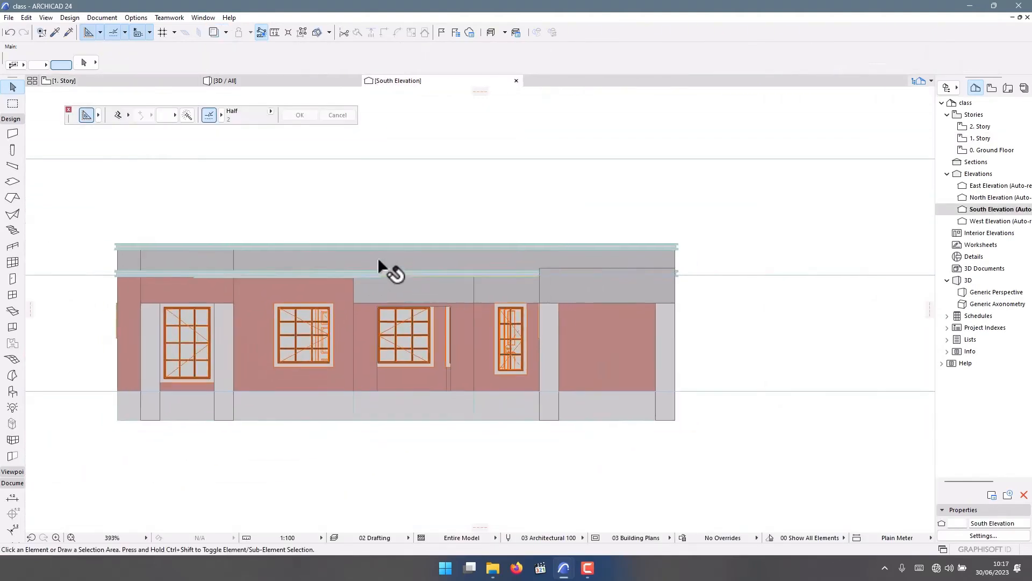
pyautogui.scroll(2, 399, 288)
pyautogui.scroll(4, 339, 312)
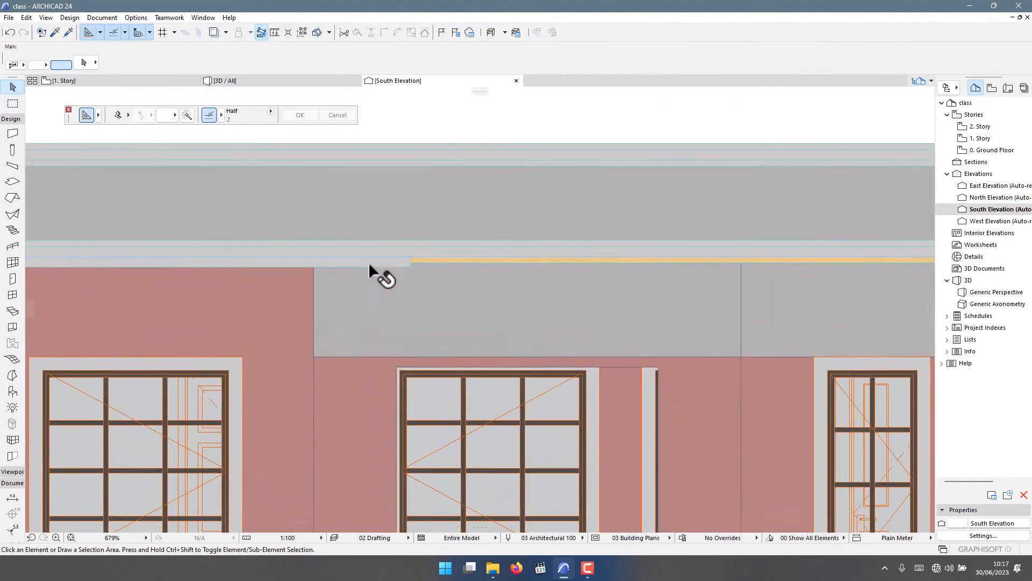
# Step: Locate the yellow-edged slab over the stepped wall in the South Elevation and view it up close in 3D
pyautogui.click(423, 261)
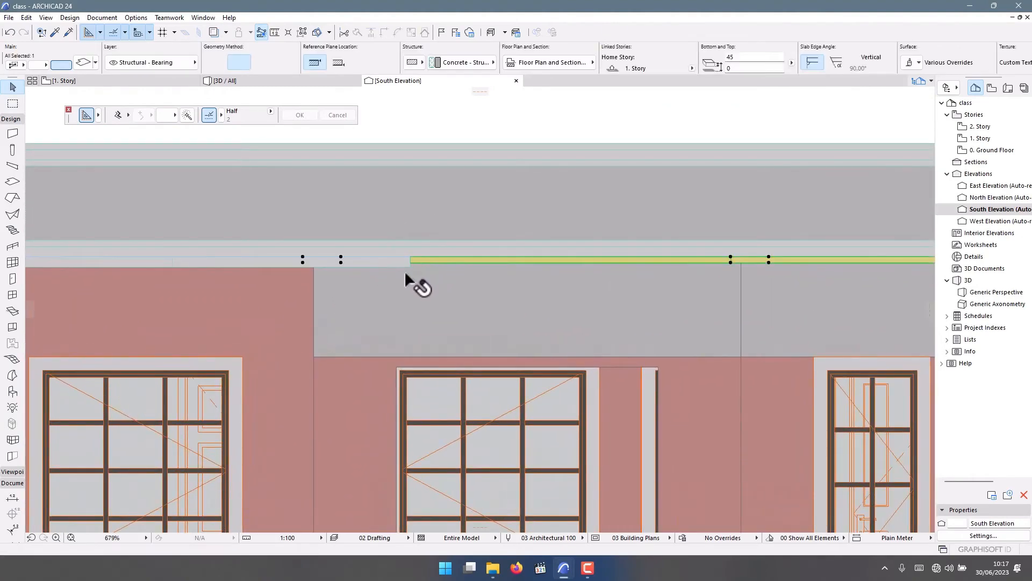
pyautogui.scroll(-2, 337, 282)
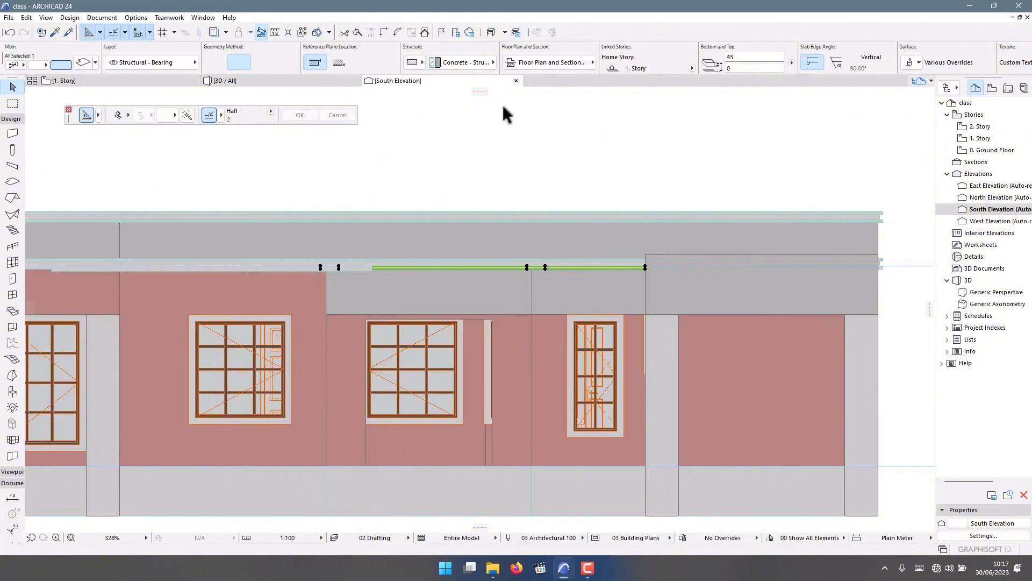
pyautogui.click(314, 82)
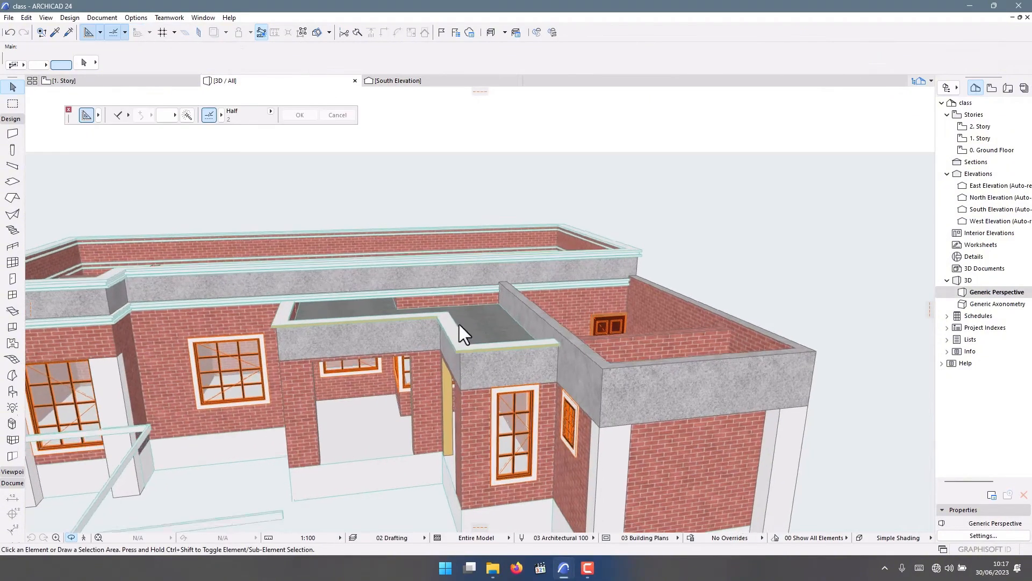
pyautogui.keyDown('shift'); pyautogui.moveTo(460, 324); pyautogui.dragTo(438, 290, button='middle'); pyautogui.keyUp('shift')
pyautogui.keyDown('shift'); pyautogui.moveTo(296, 277); pyautogui.dragTo(268, 303, button='middle'); pyautogui.keyUp('shift')
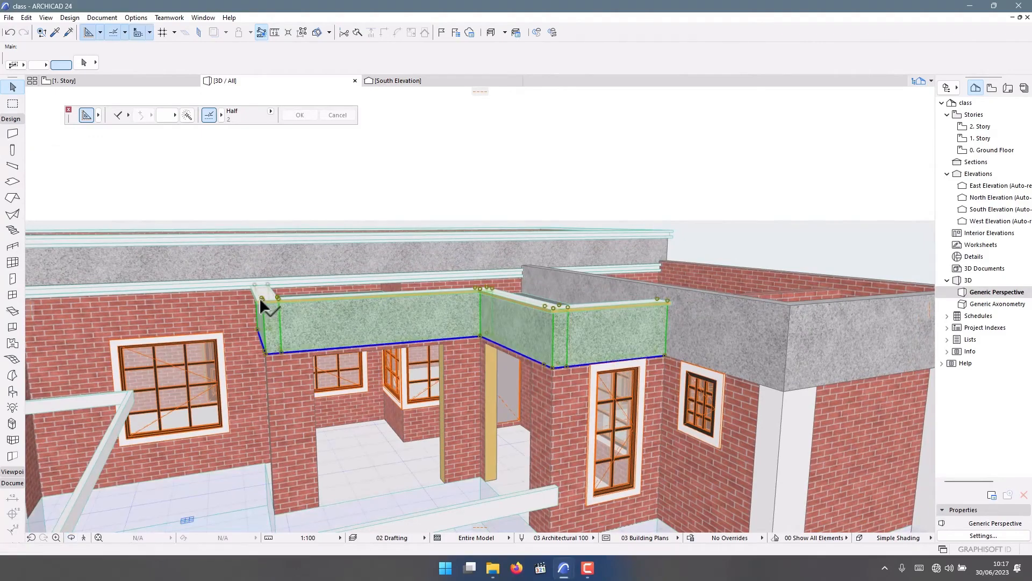
pyautogui.click(261, 297)
pyautogui.scroll(3, 259, 297)
pyautogui.press('Escape')
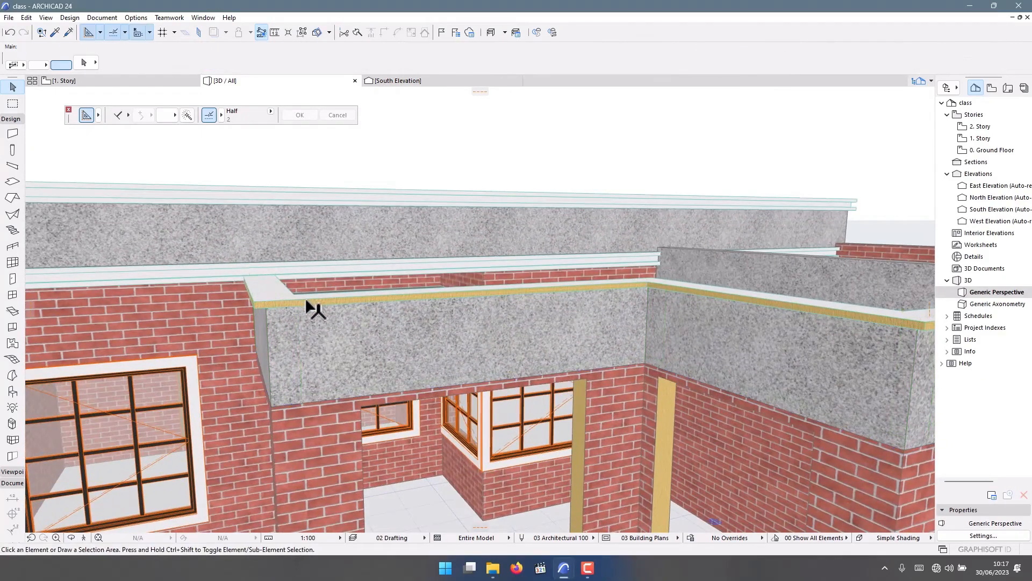
# Step: Link all surface overrides of the yellow-edged slab to Paint - Glossy White C 05 and set its offset to the home story to 28
pyautogui.click(310, 306)
pyautogui.doubleClick(303, 291)
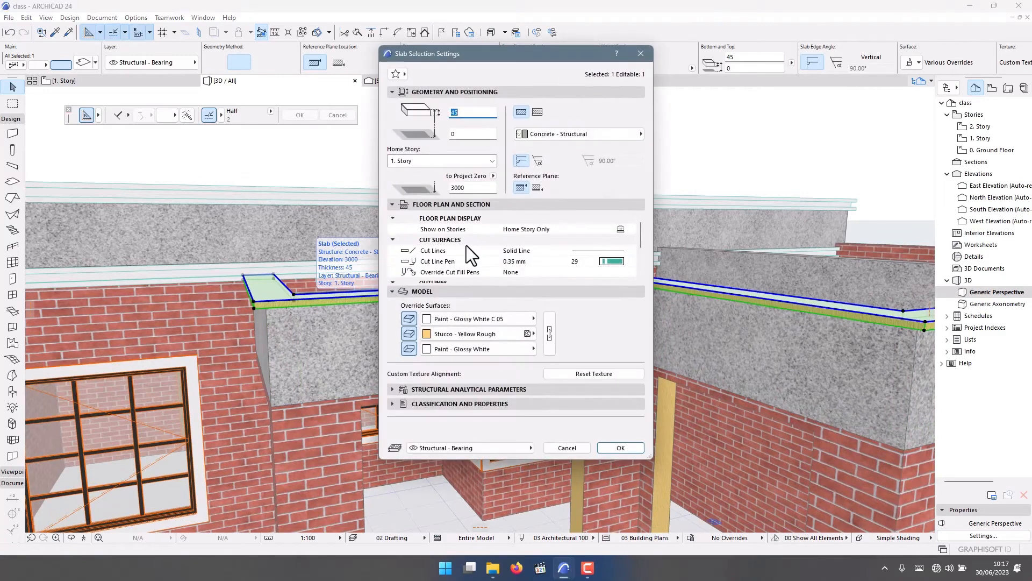
pyautogui.click(549, 333)
pyautogui.click(549, 332)
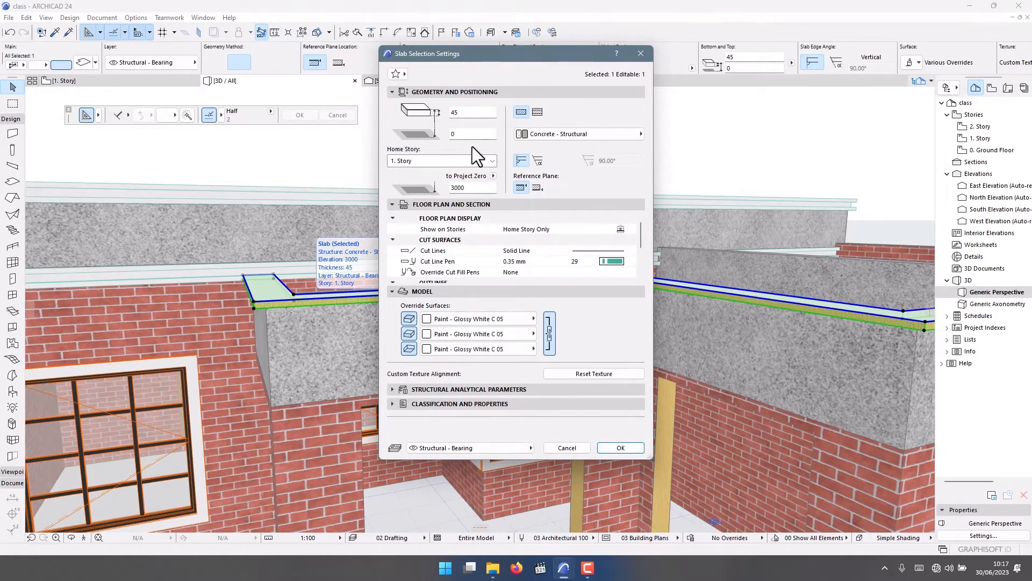
pyautogui.click(457, 133)
pyautogui.write('28')
pyautogui.click(627, 447)
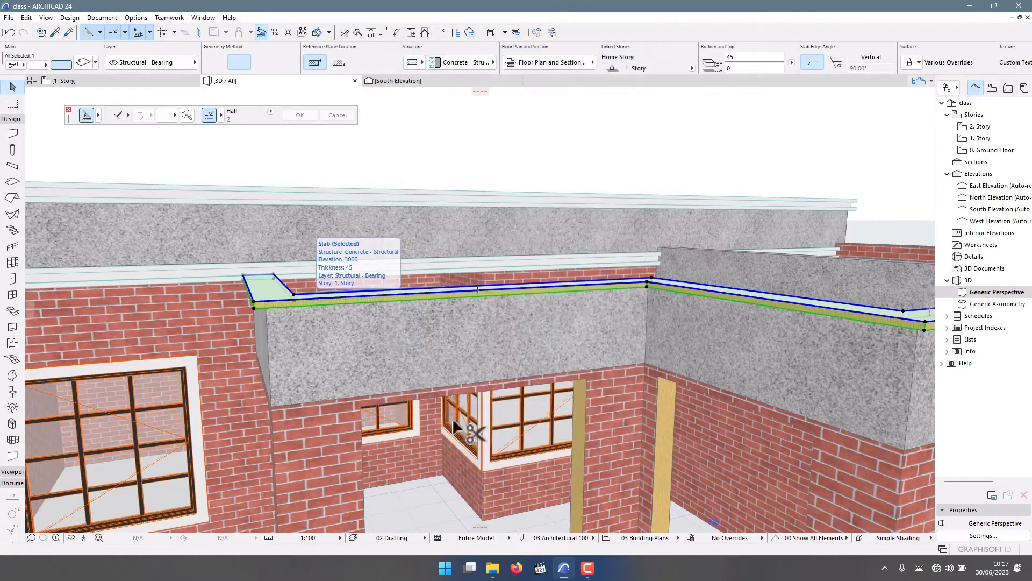
# Step: Select the raised 45-thick slab in the South Elevation and examine how it runs along the stepped wall to the projecting wall
pyautogui.click(410, 82)
pyautogui.press('Escape')
pyautogui.scroll(3, 365, 273)
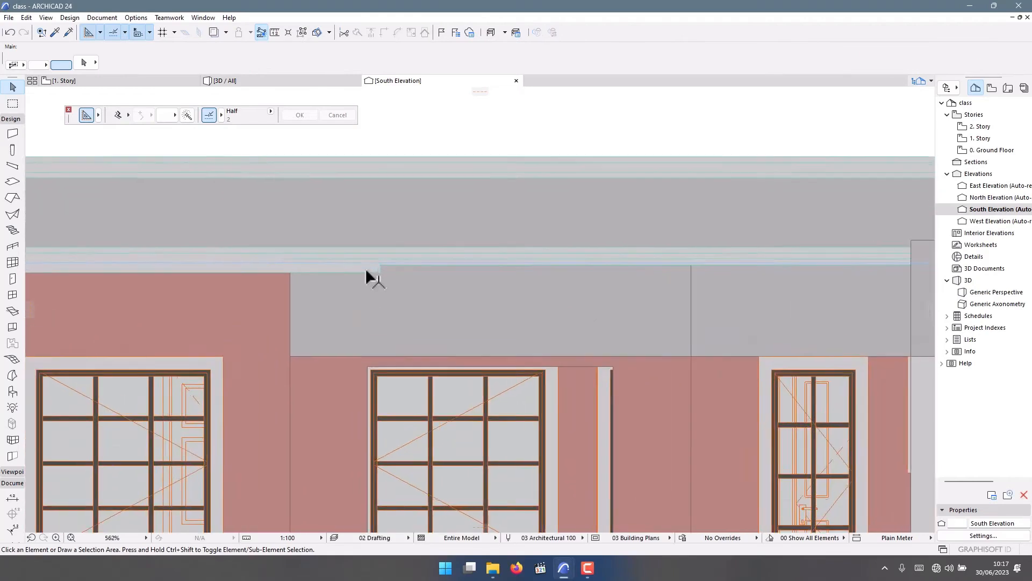
pyautogui.scroll(2, 367, 276)
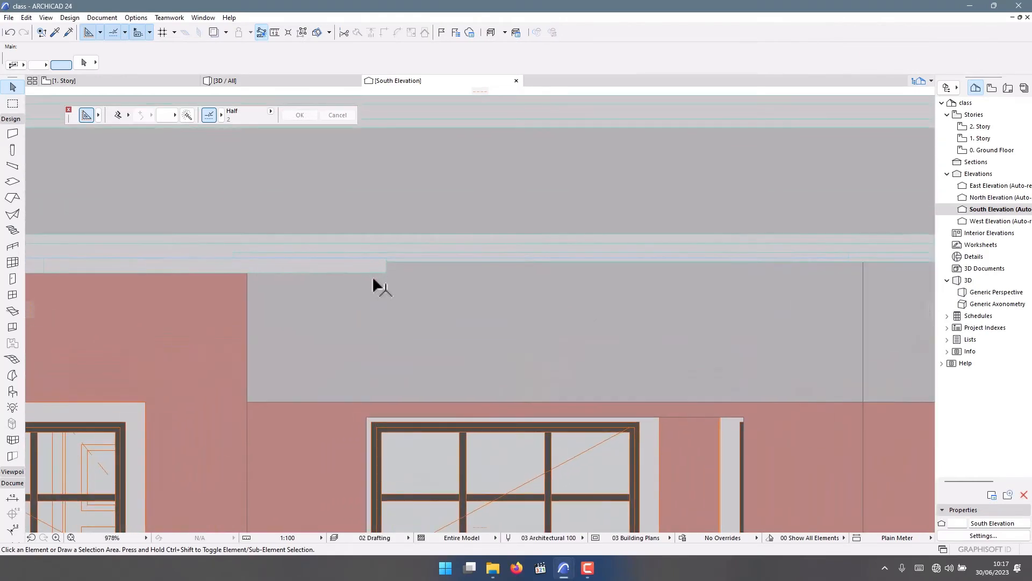
pyautogui.click(399, 263)
pyautogui.scroll(-2, 231, 253)
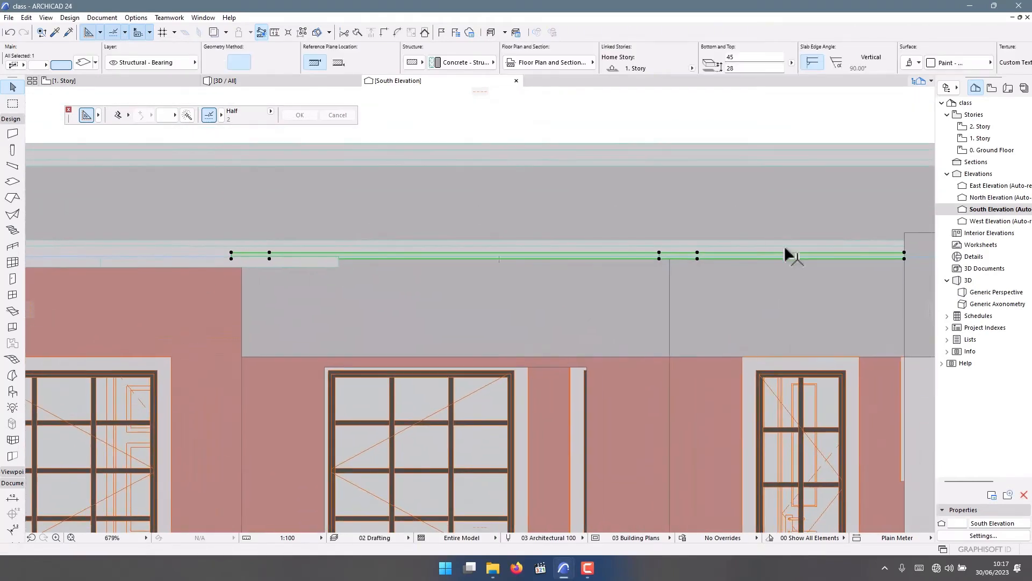
pyautogui.scroll(2, 786, 251)
pyautogui.moveTo(788, 249); pyautogui.dragTo(570, 250, button='middle')
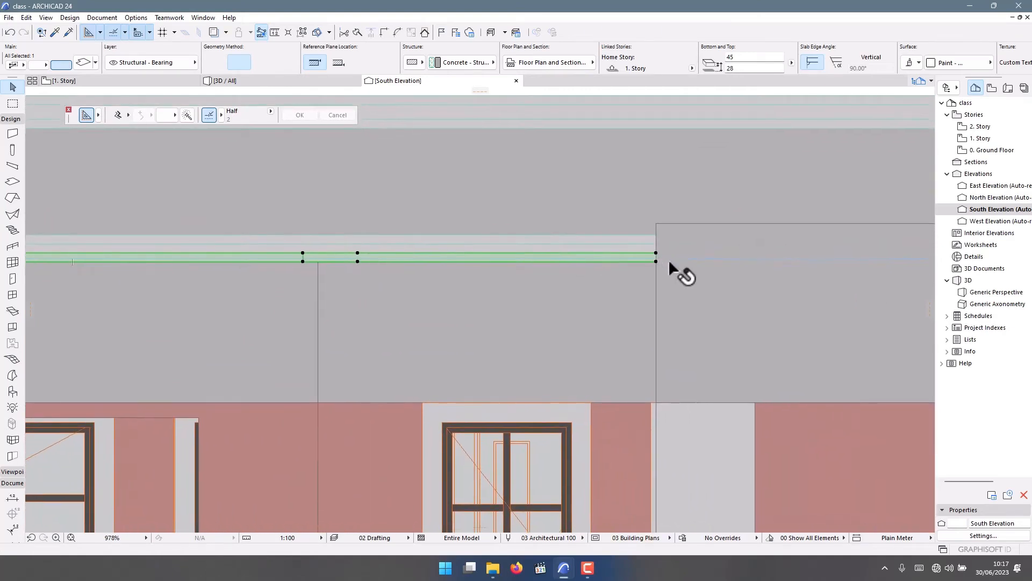
pyautogui.scroll(3, 680, 269)
pyautogui.scroll(-6, 650, 258)
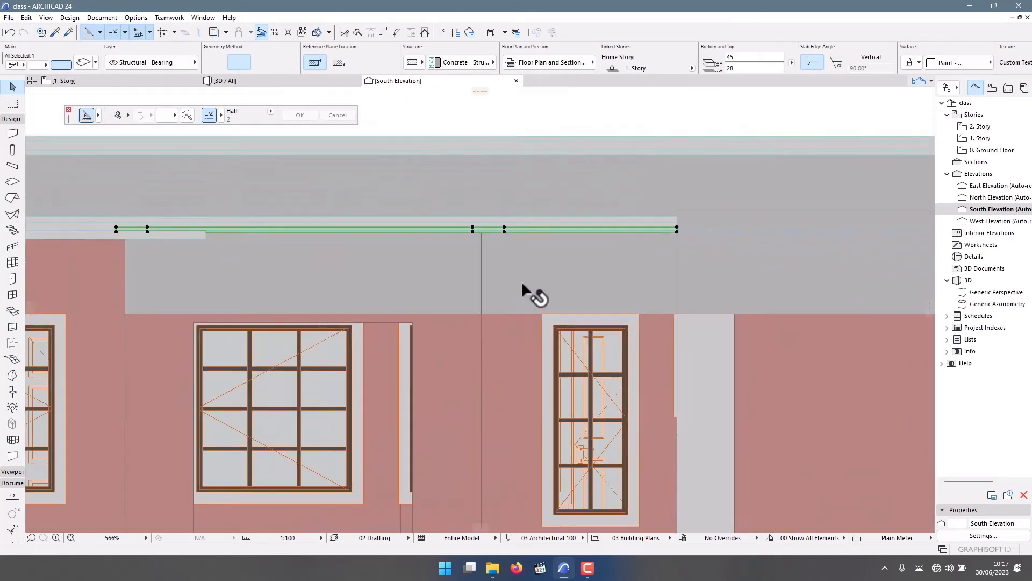
# Step: Compare the raised slab with the top edge of the stepped wall in the South Elevation and in 3D
pyautogui.click(531, 292)
pyautogui.scroll(1, 591, 242)
pyautogui.scroll(2, 484, 241)
pyautogui.scroll(1, 329, 233)
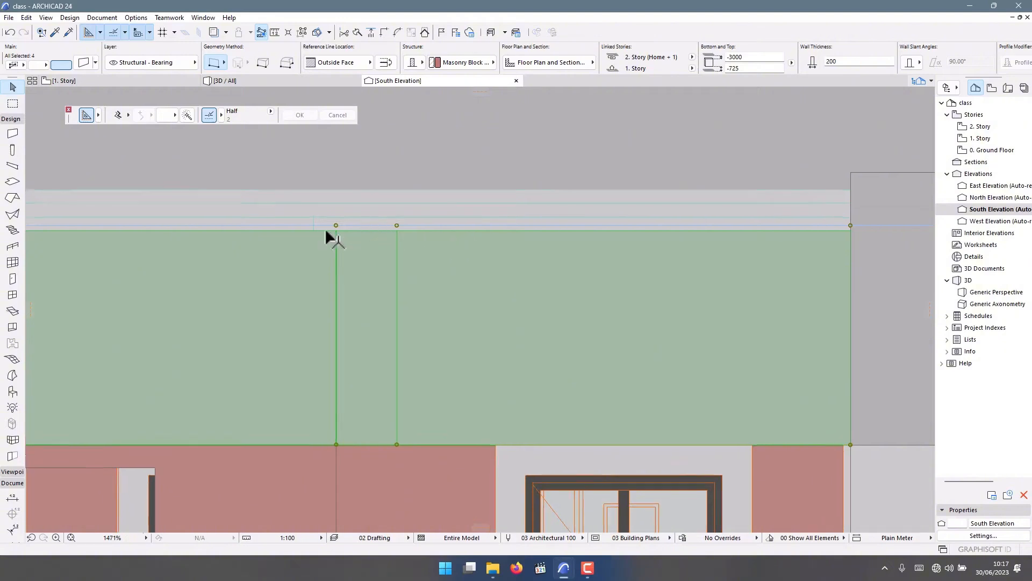
pyautogui.scroll(1, 330, 223)
pyautogui.click(330, 220)
pyautogui.scroll(-4, 499, 293)
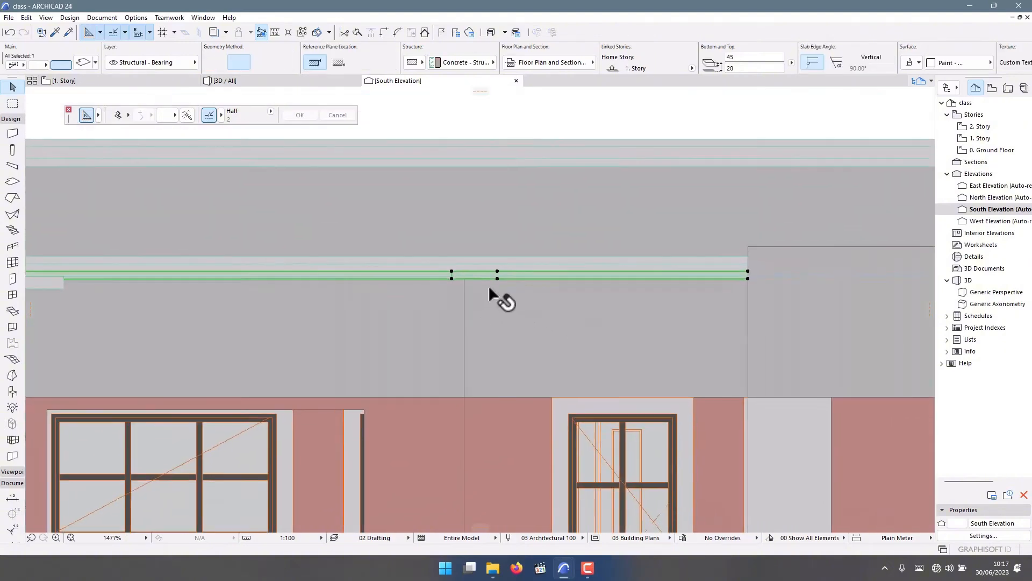
pyautogui.click(286, 81)
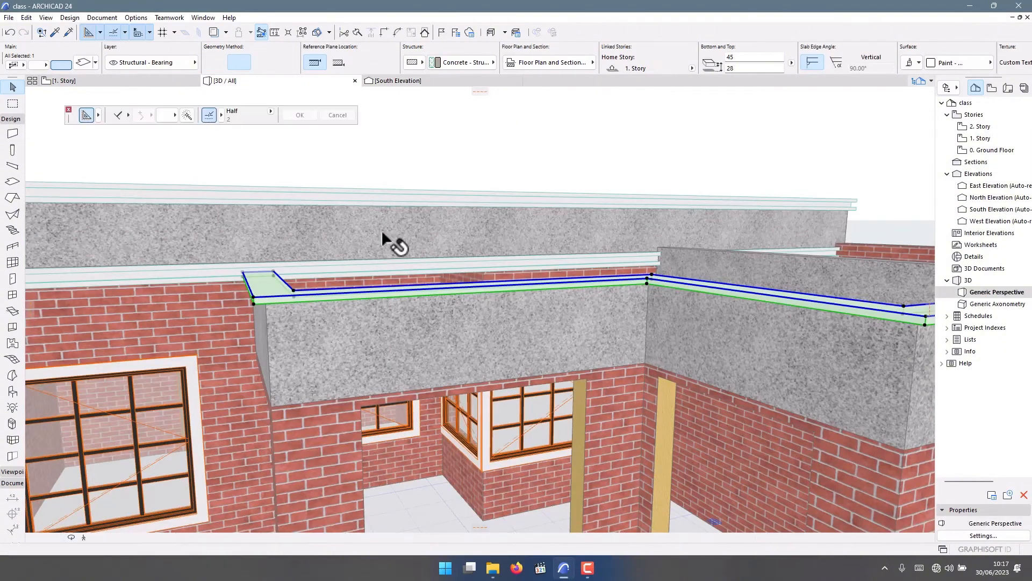
pyautogui.scroll(4, 253, 288)
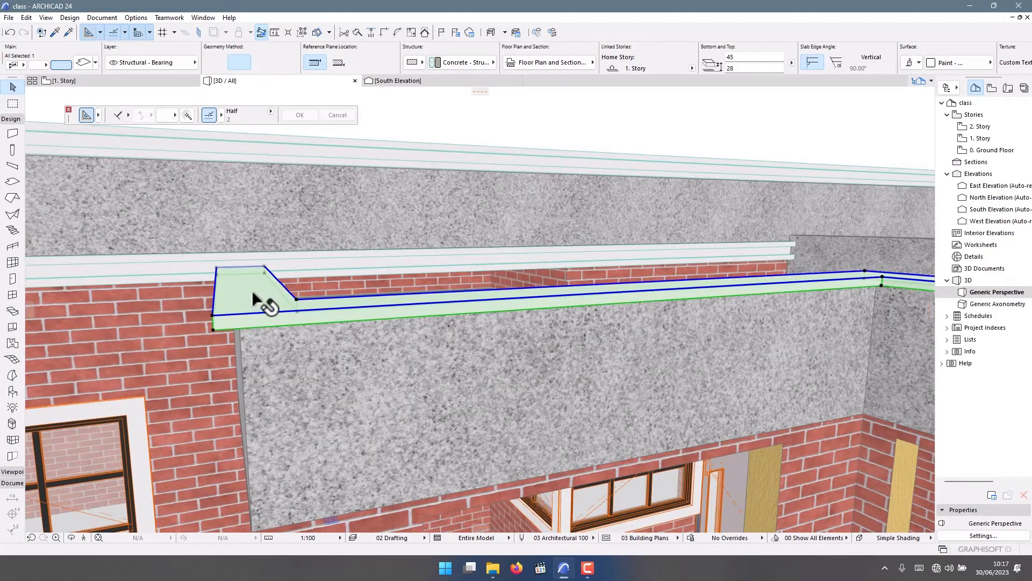
# Step: Measure the height from the floor level line to the underside of the raised slab with a temporary line in the South Elevation
pyautogui.click(389, 83)
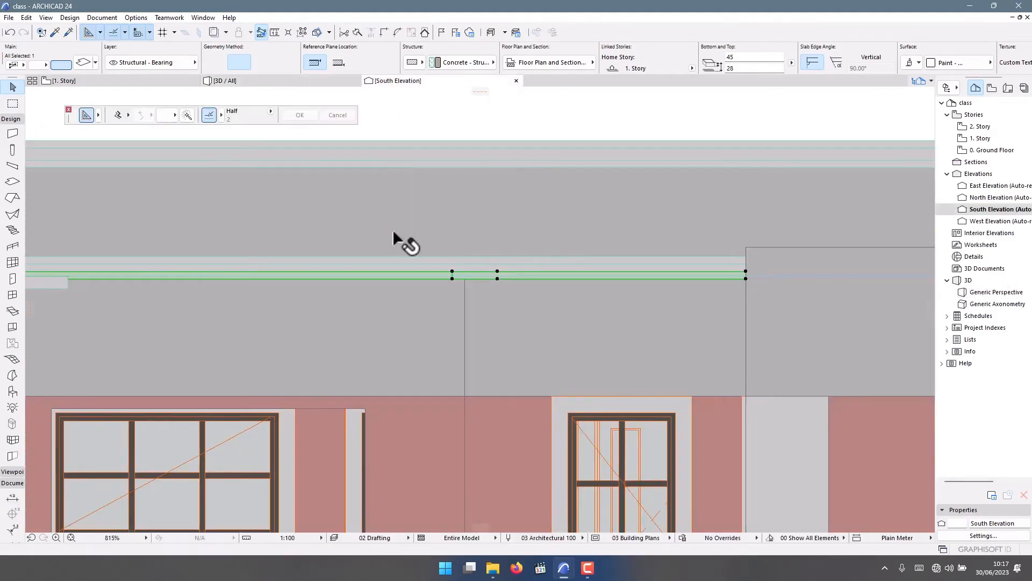
pyautogui.scroll(-3, 398, 236)
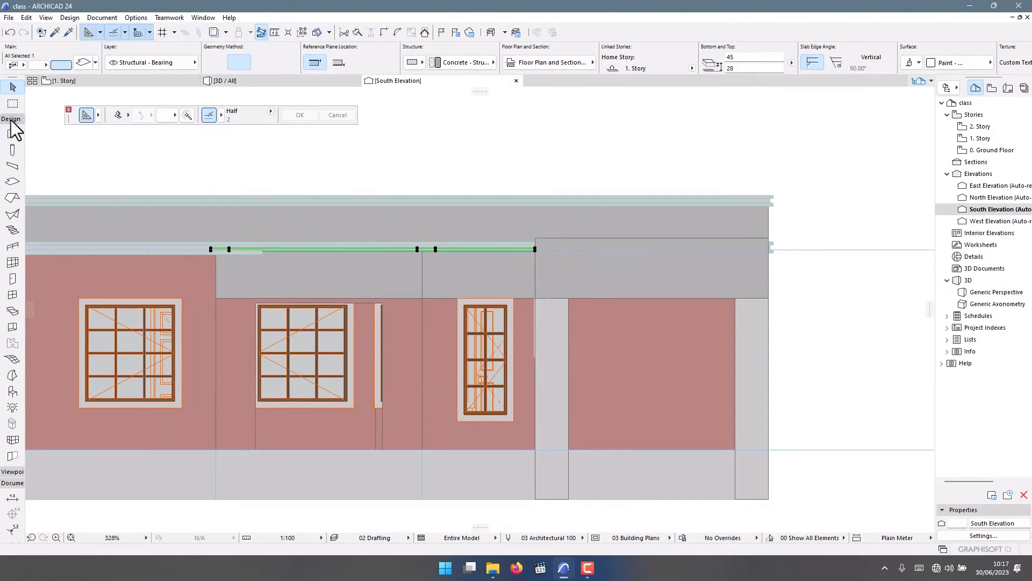
pyautogui.click(10, 120)
pyautogui.click(12, 301)
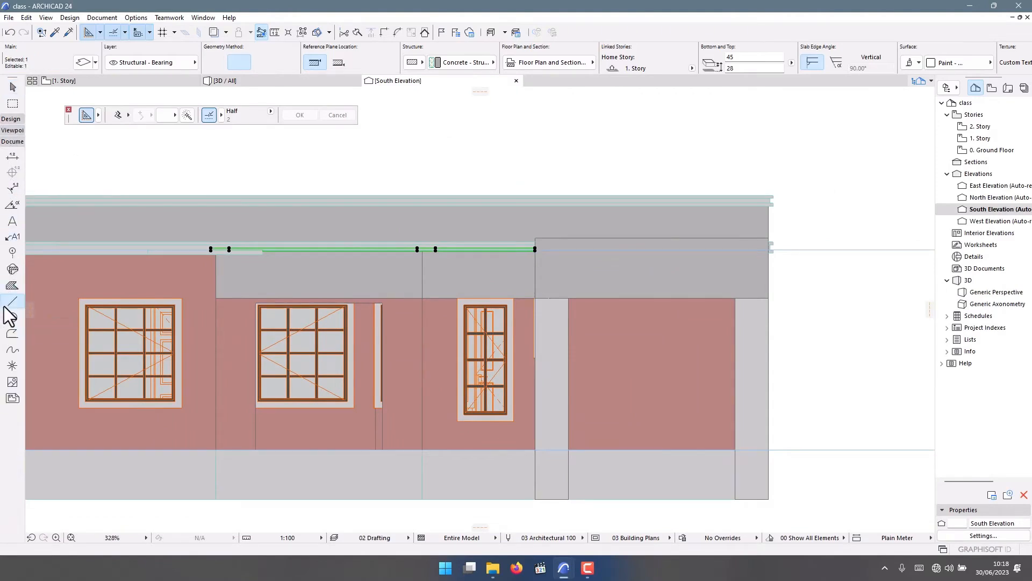
pyautogui.click(332, 449)
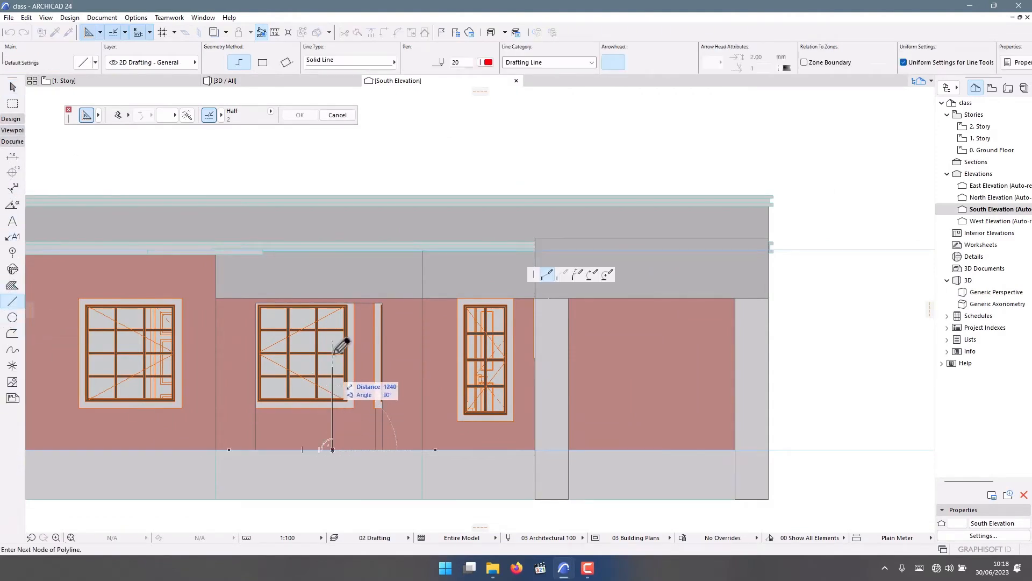
pyautogui.scroll(3, 334, 258)
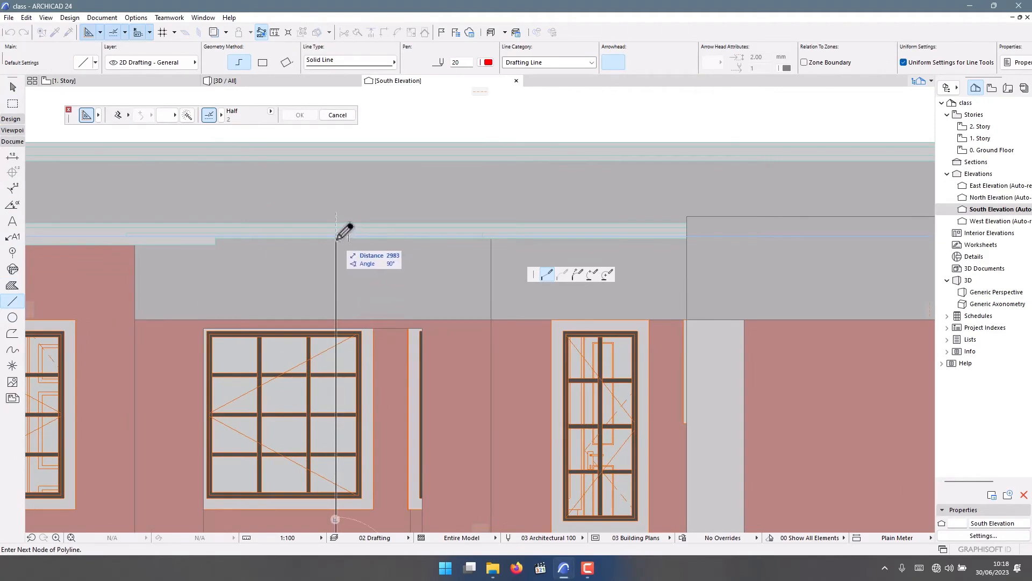
pyautogui.scroll(3, 344, 231)
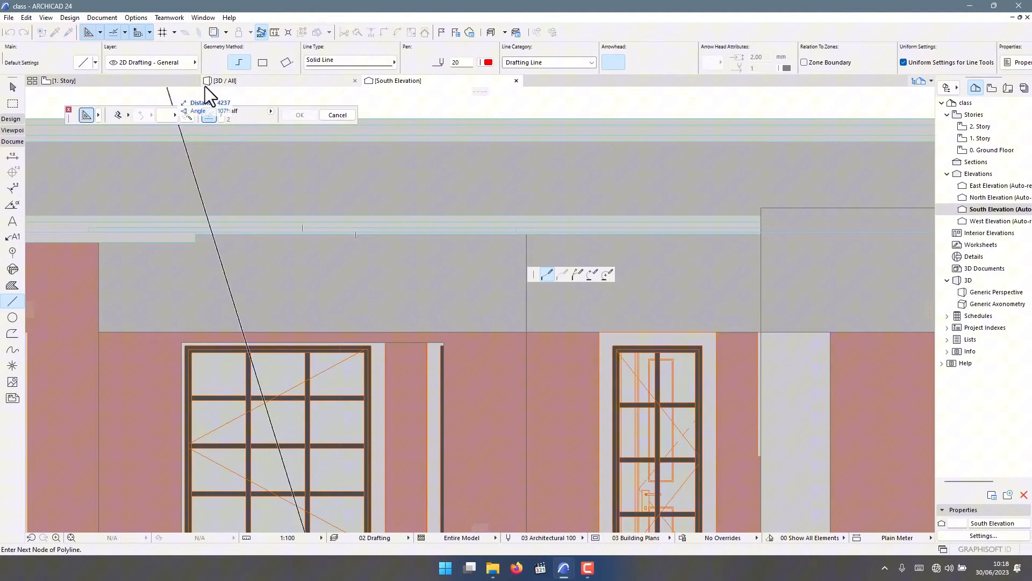
pyautogui.click(221, 81)
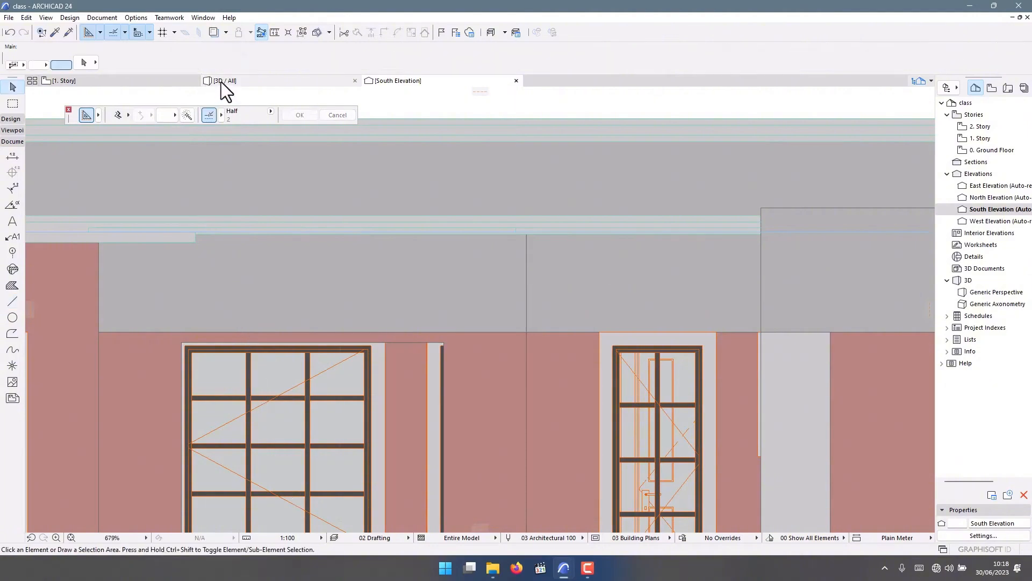
# Step: Move the loose 75-thick stepped slab on the 1. Story plan onto the stepped wall, aligning it at the inner corner
pyautogui.scroll(-5, 344, 288)
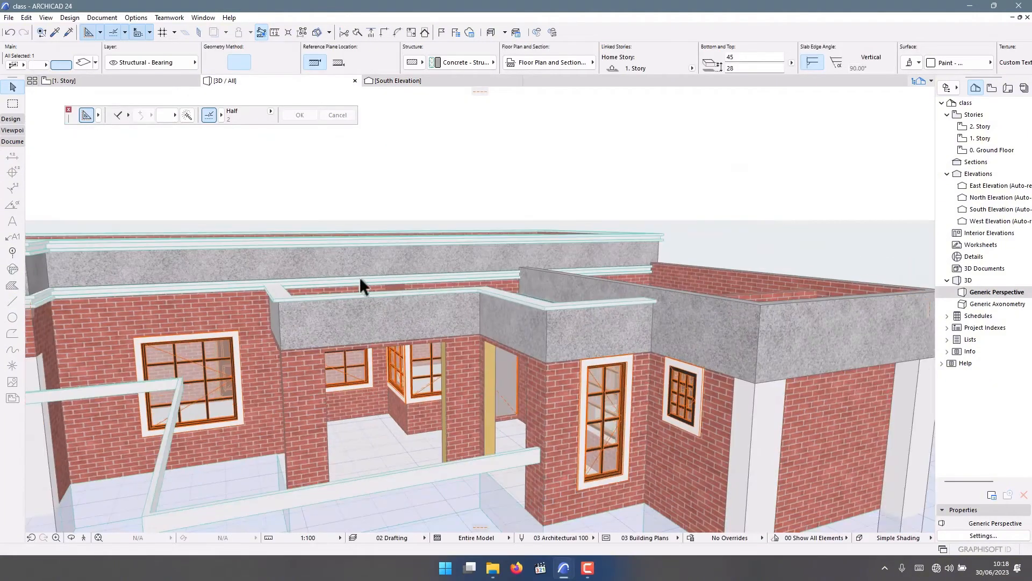
pyautogui.click(108, 82)
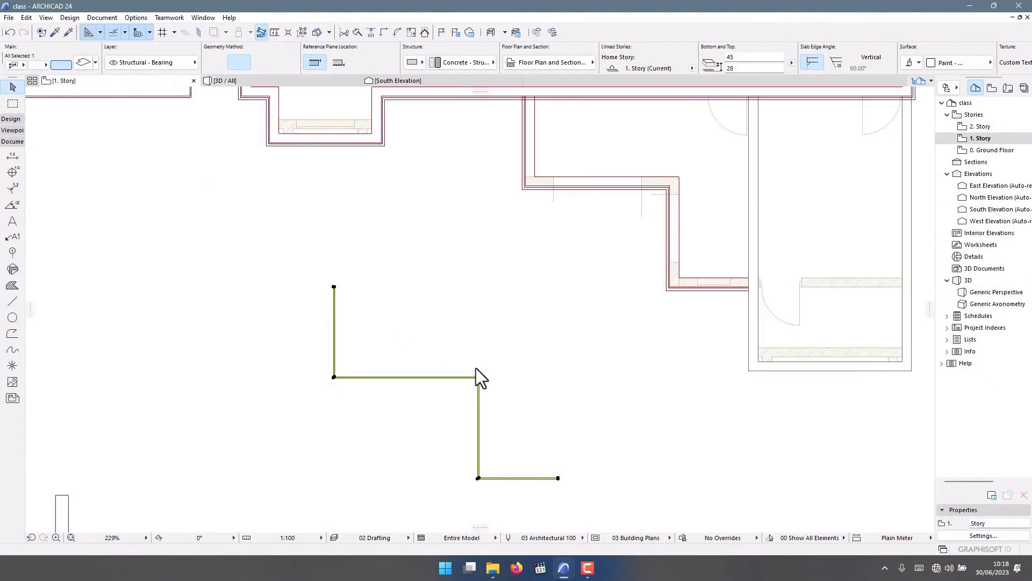
pyautogui.scroll(4, 476, 368)
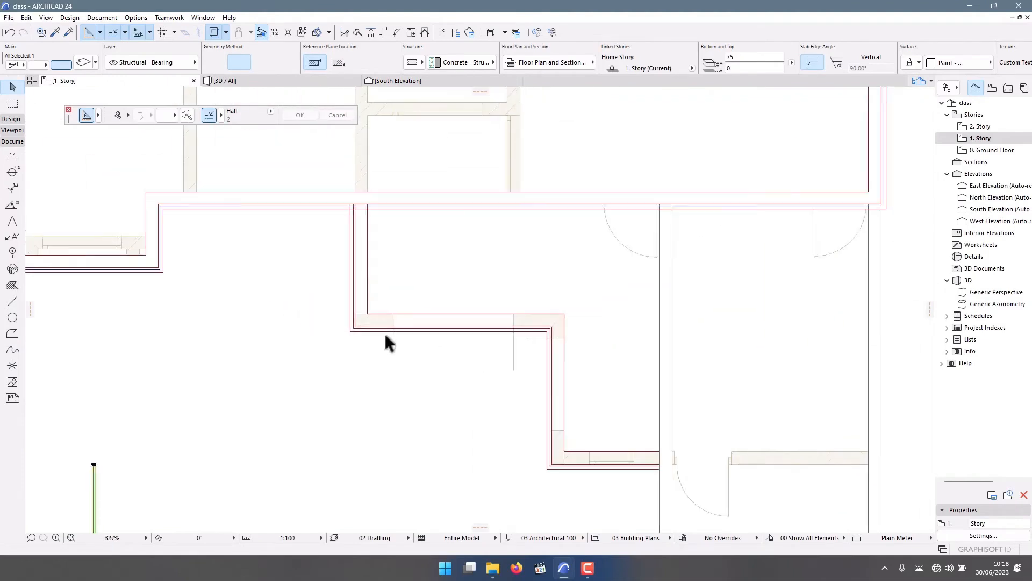
pyautogui.scroll(-4, 385, 334)
pyautogui.scroll(8, 334, 484)
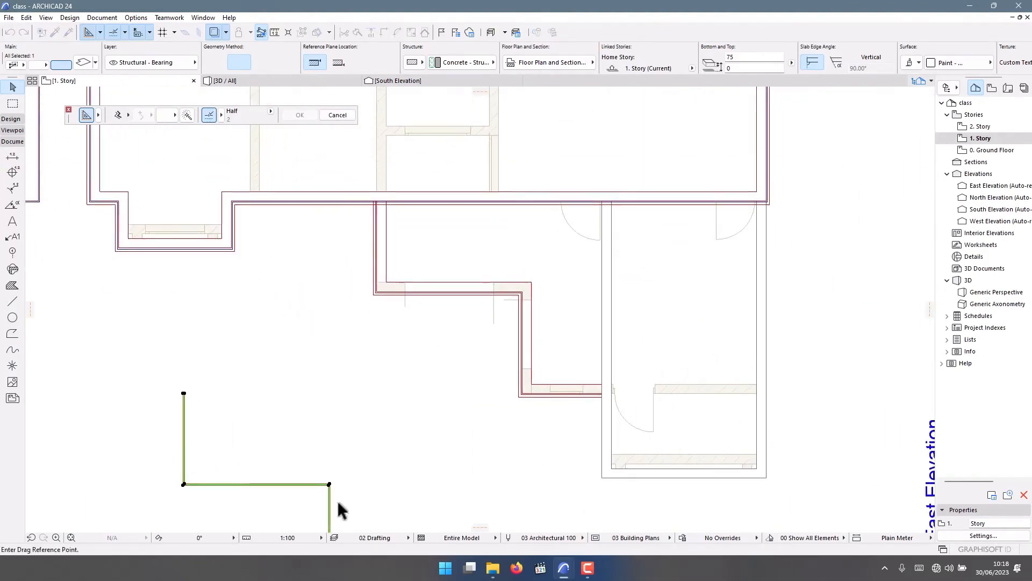
pyautogui.click(311, 456)
pyautogui.scroll(-10, 300, 470)
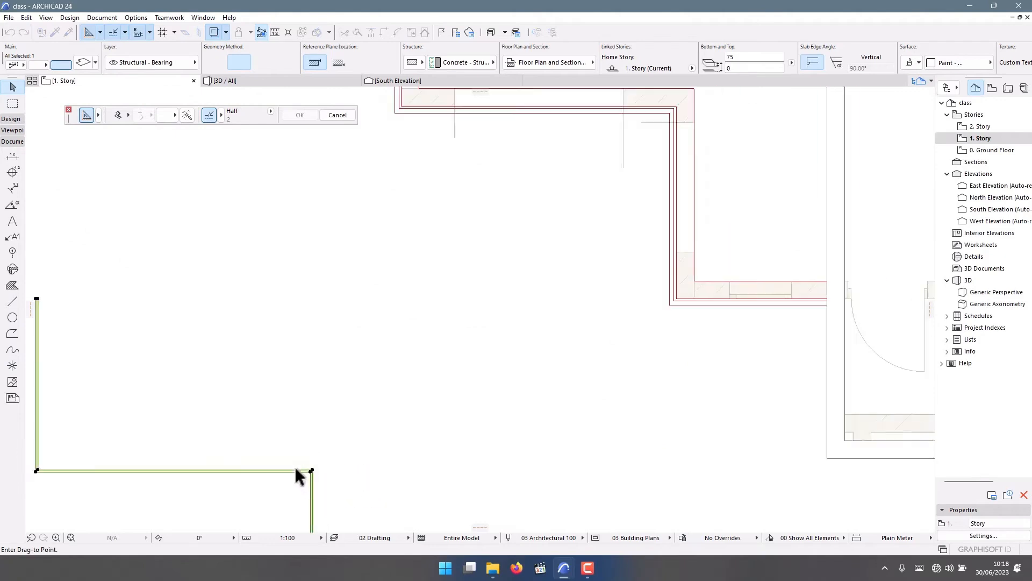
pyautogui.scroll(3, 380, 371)
pyautogui.scroll(5, 376, 398)
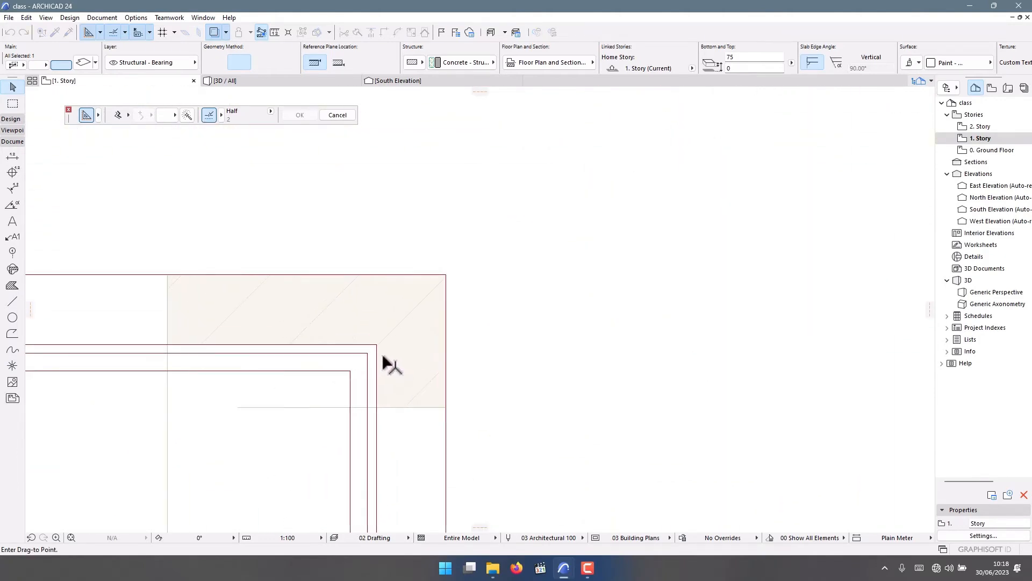
# Step: Examine the placed 75-thick slab against the 45-thick band above it in the South Elevation
pyautogui.click(375, 80)
pyautogui.press('Escape')
pyautogui.scroll(4, 421, 315)
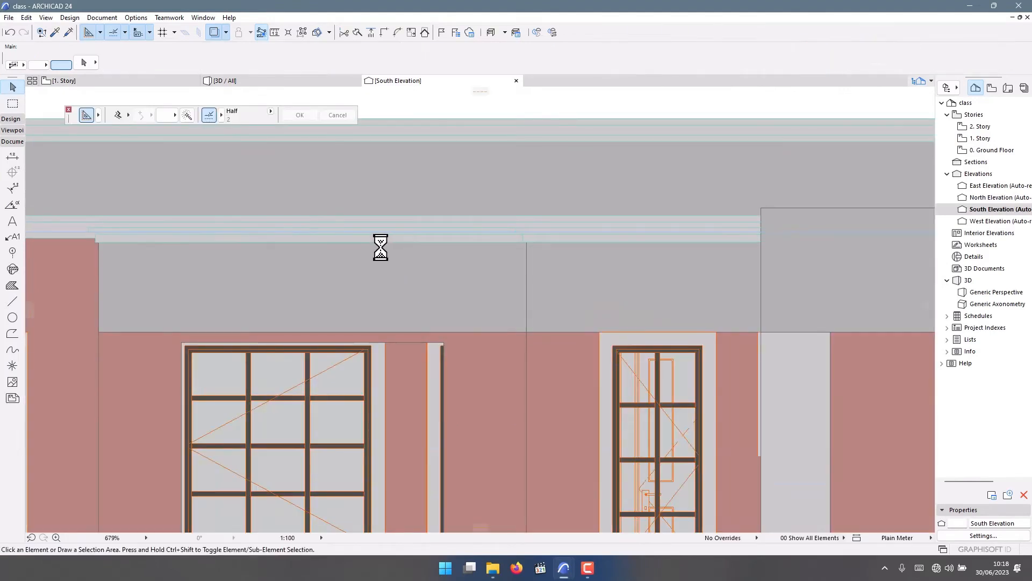
pyautogui.scroll(4, 175, 218)
pyautogui.click(243, 263)
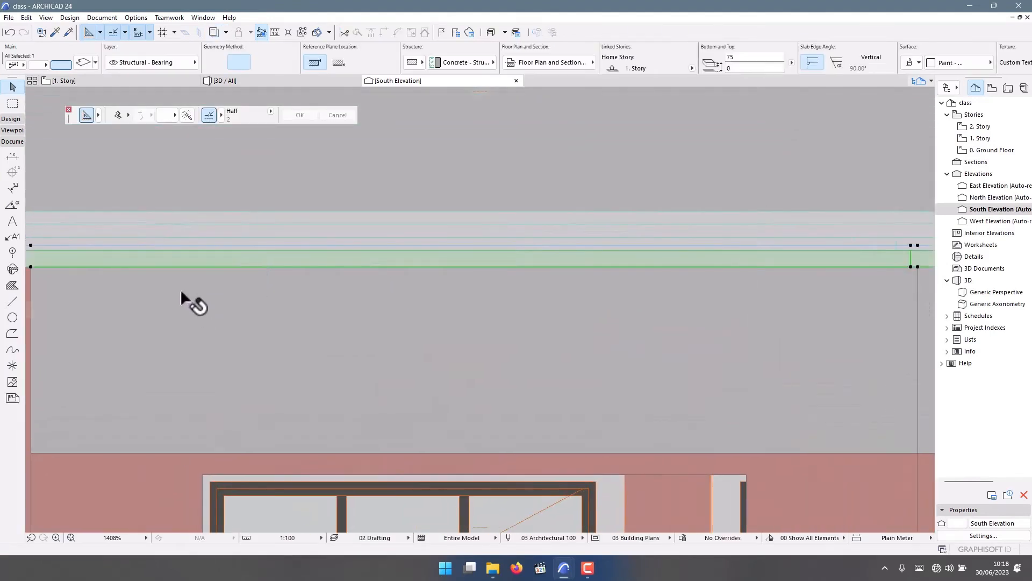
pyautogui.scroll(-4, 185, 293)
pyautogui.moveTo(586, 263)
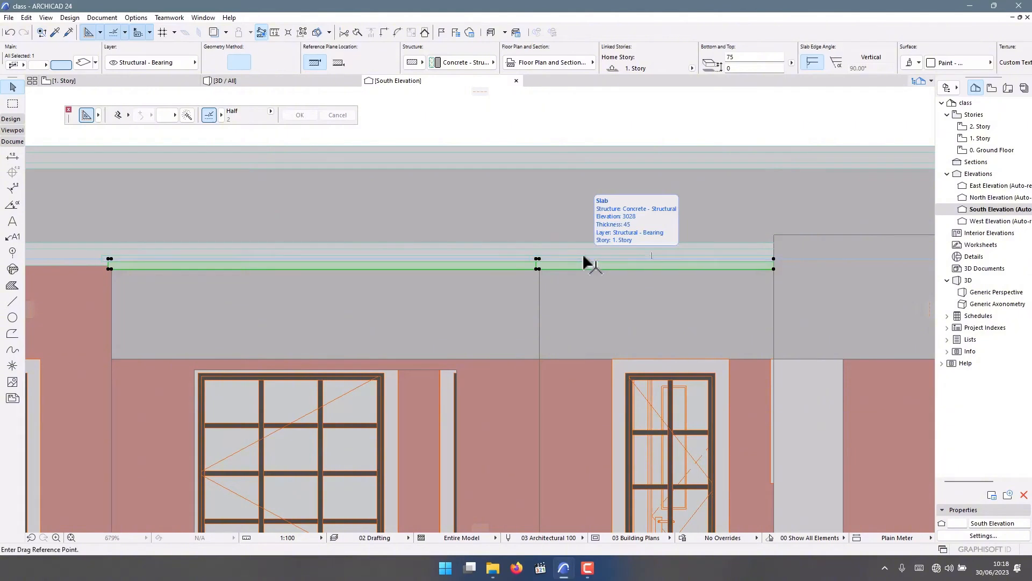
pyautogui.scroll(3, 515, 268)
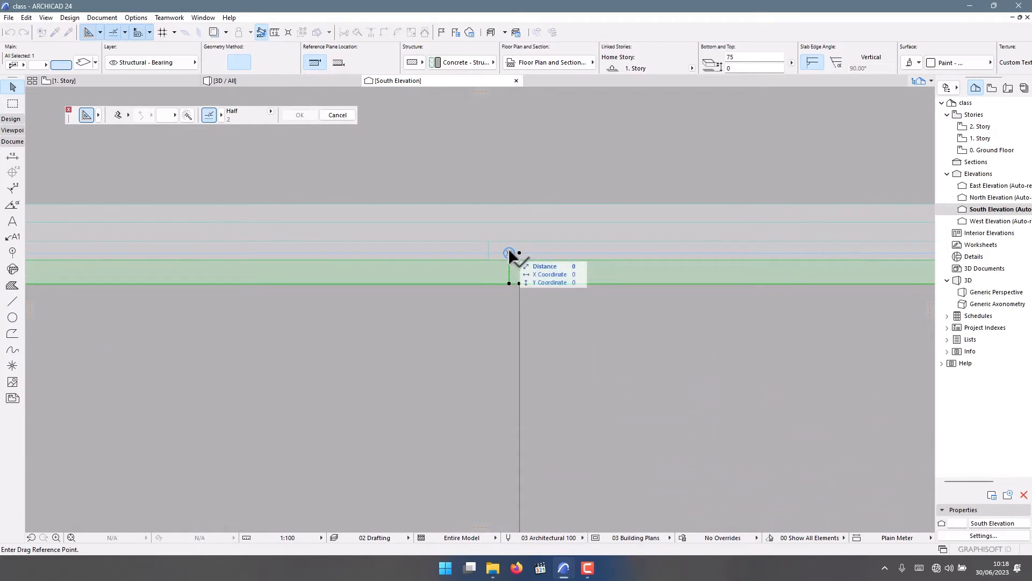
pyautogui.press('Escape')
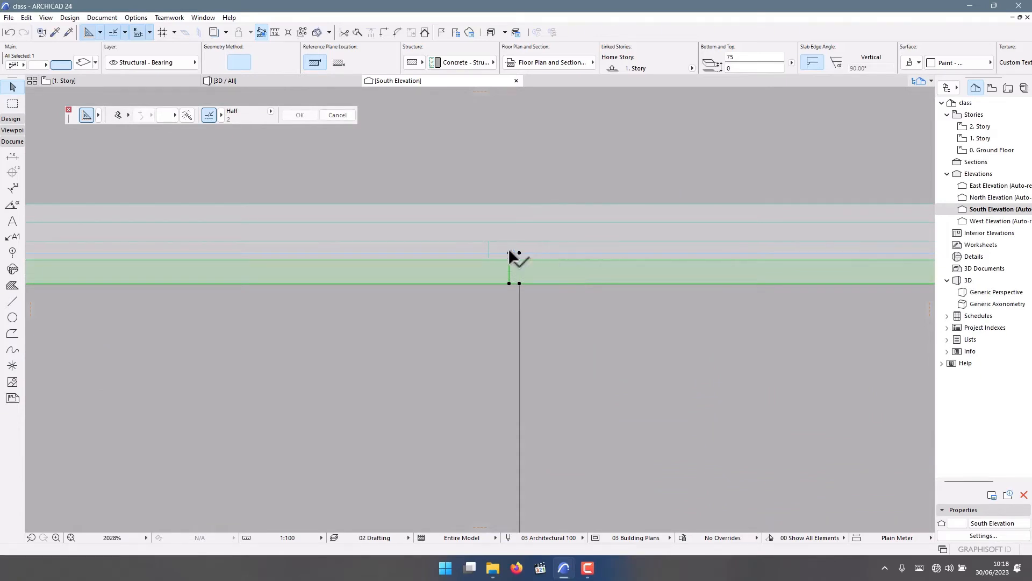
# Step: Try to lower the 75-thick stepped slab to the underside of the 45-thick band above it in the South Elevation
pyautogui.hotkey('ctrl', 't')
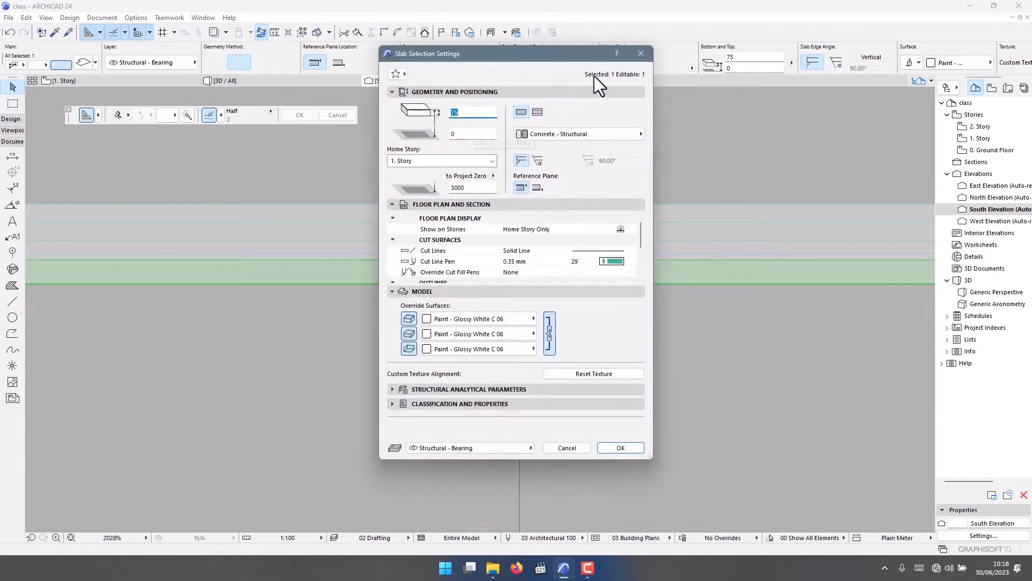
pyautogui.click(641, 53)
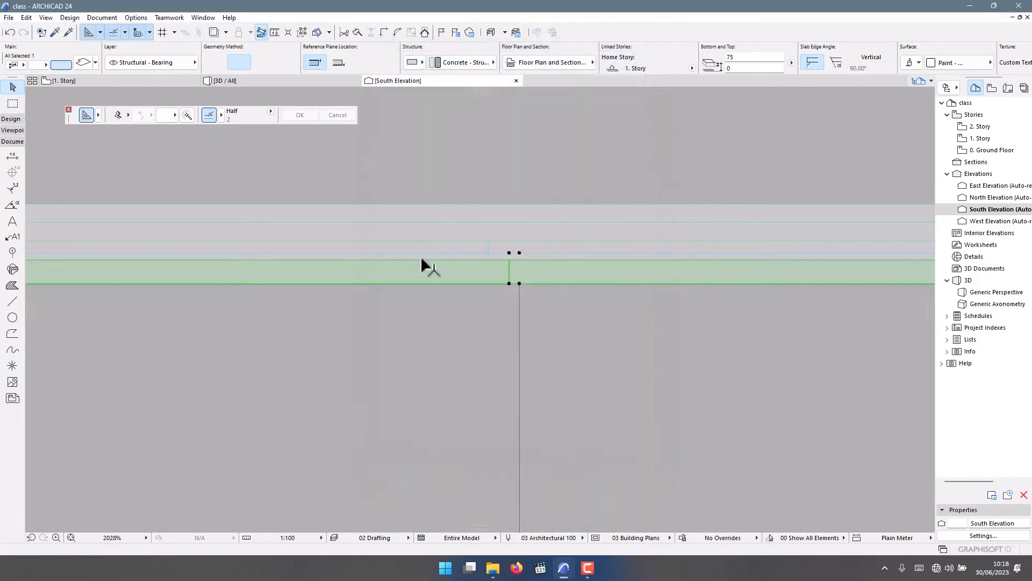
pyautogui.click(508, 252)
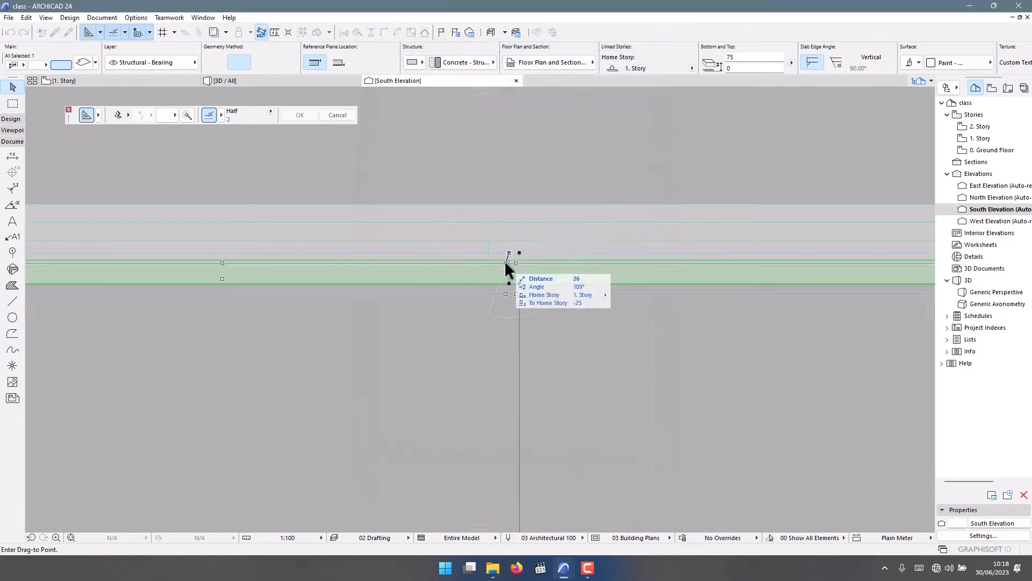
pyautogui.click(512, 259)
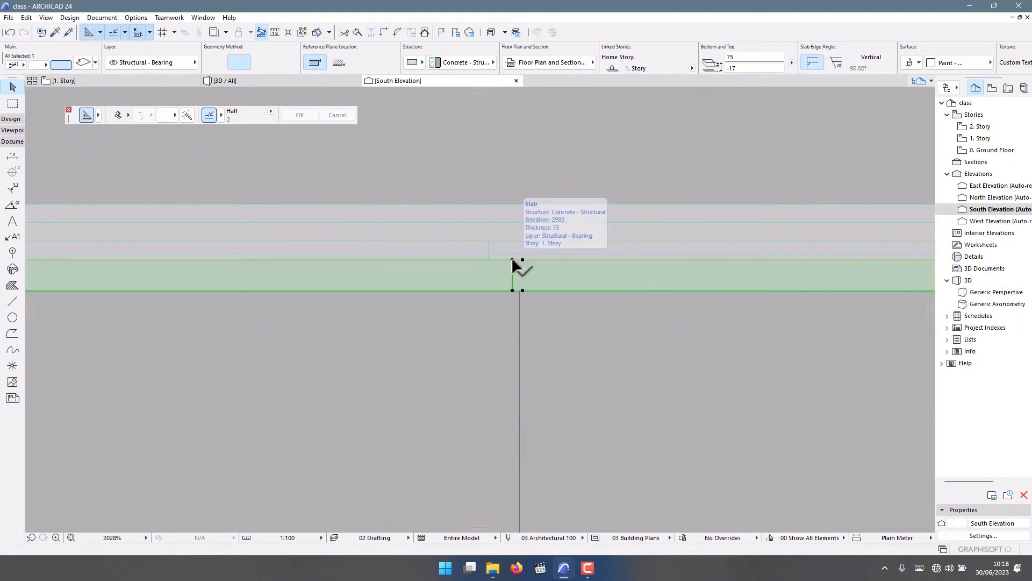
pyautogui.hotkey('ctrl', 'z')
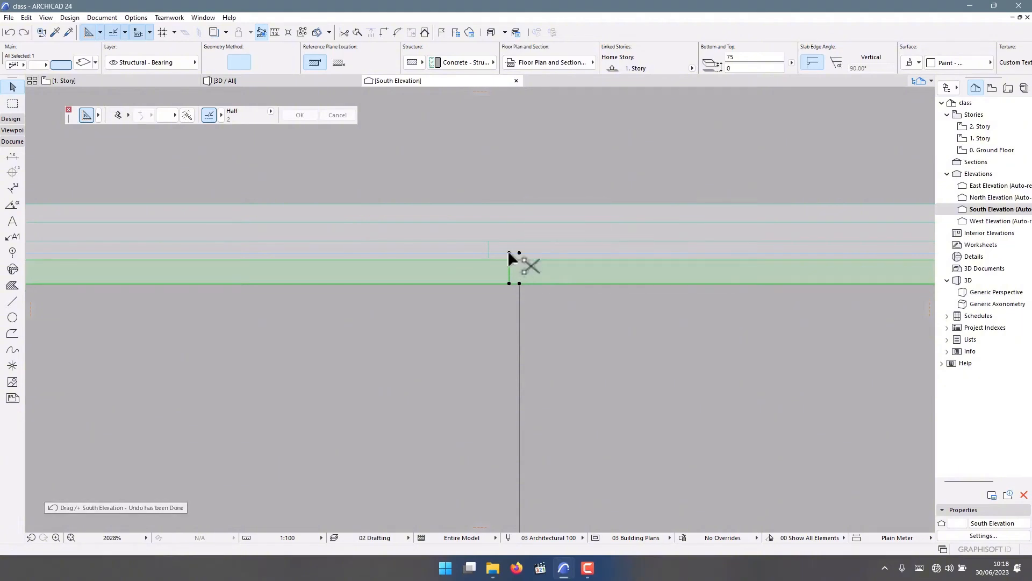
# Step: Move the 75-thick slab 17 straight down in the South Elevation so its top meets the underside of the 45-thick band
pyautogui.click(509, 258)
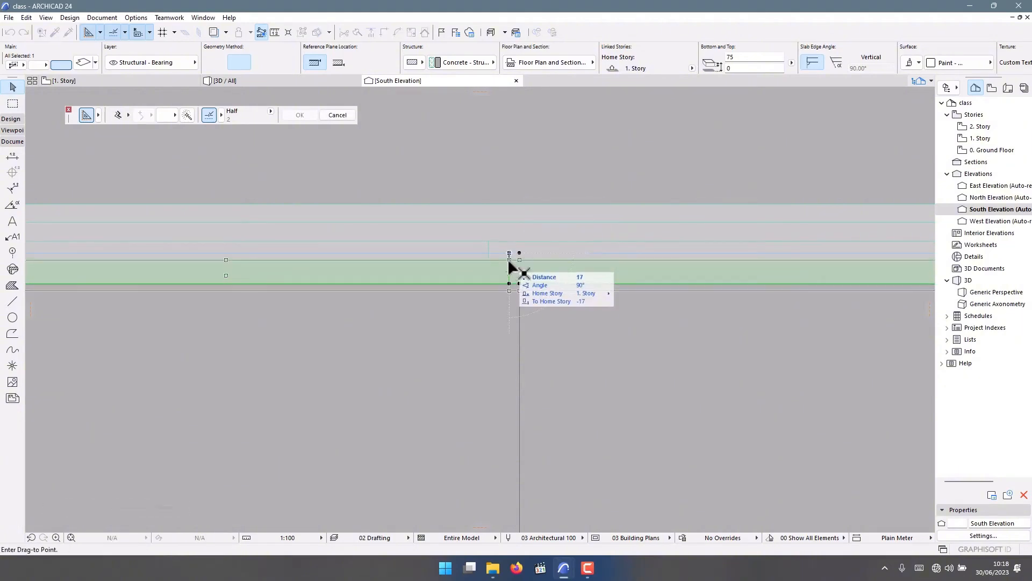
pyautogui.click(508, 260)
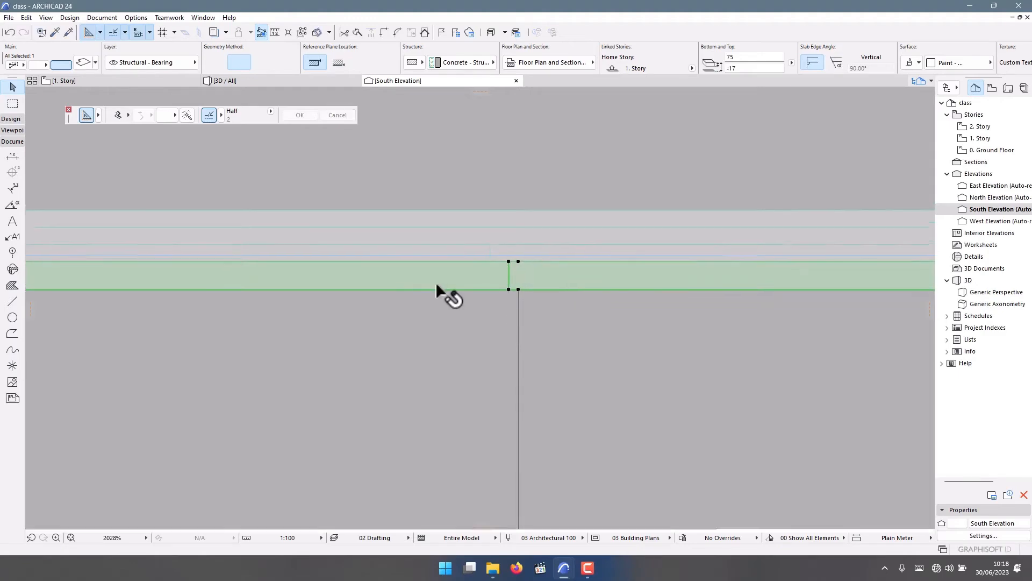
pyautogui.scroll(-2, 436, 282)
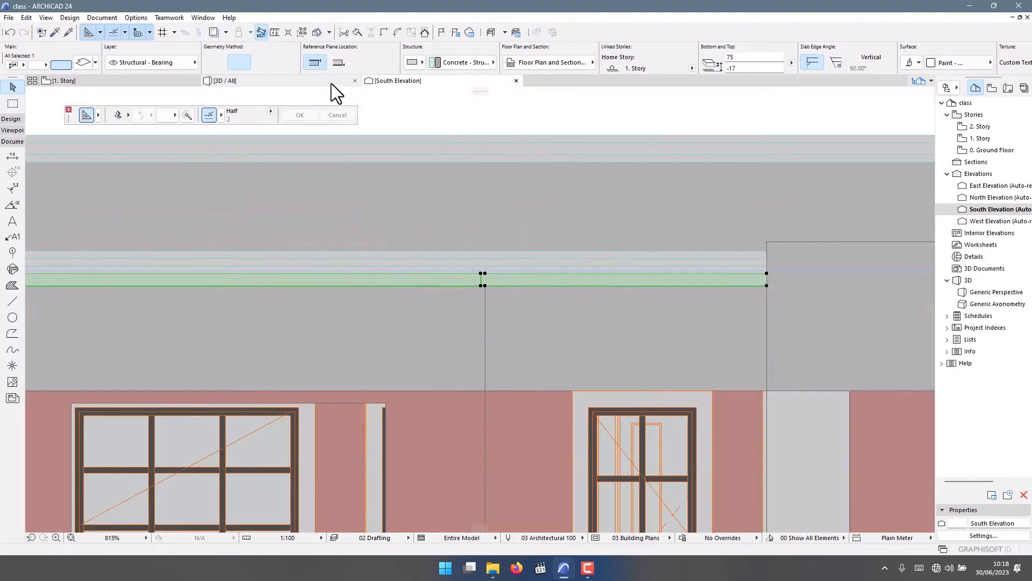
# Step: Examine the lowered 75-thick slab along the stepped wall in 3D and review its slab settings
pyautogui.click(329, 82)
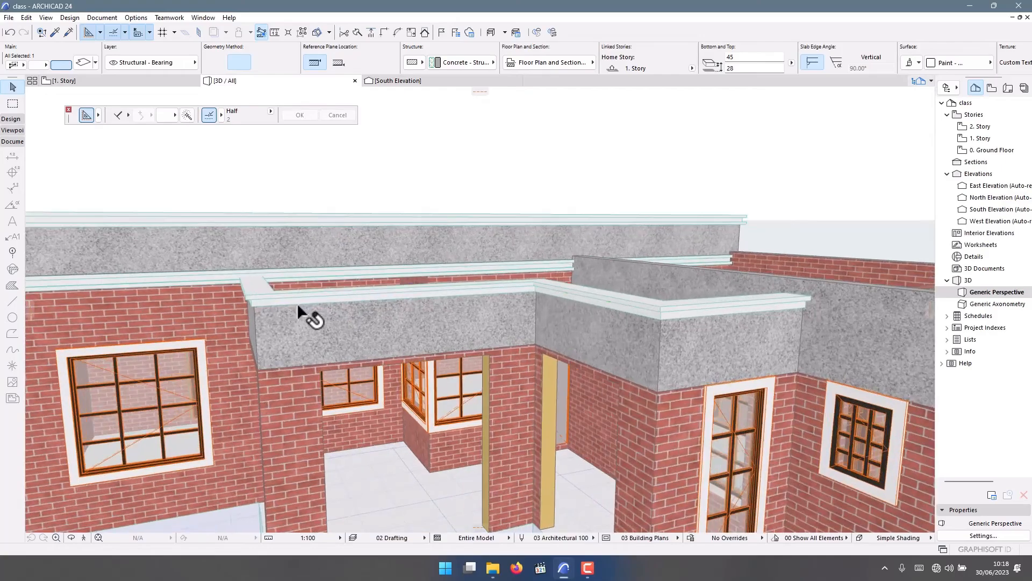
pyautogui.keyDown('shift'); pyautogui.moveTo(298, 298); pyautogui.dragTo(304, 278, button='middle'); pyautogui.keyUp('shift')
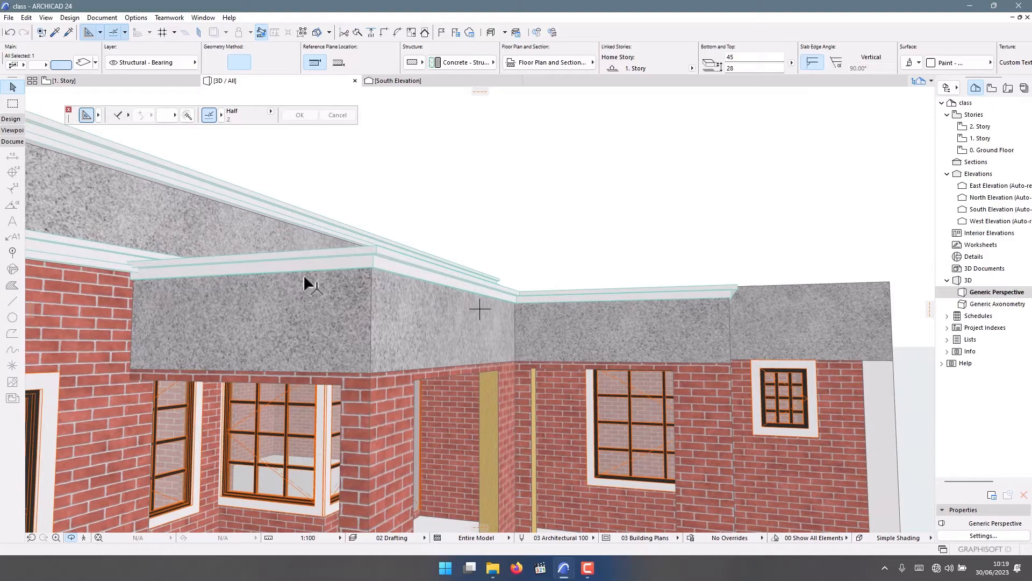
pyautogui.click(362, 262)
pyautogui.hotkey('ctrl', 't')
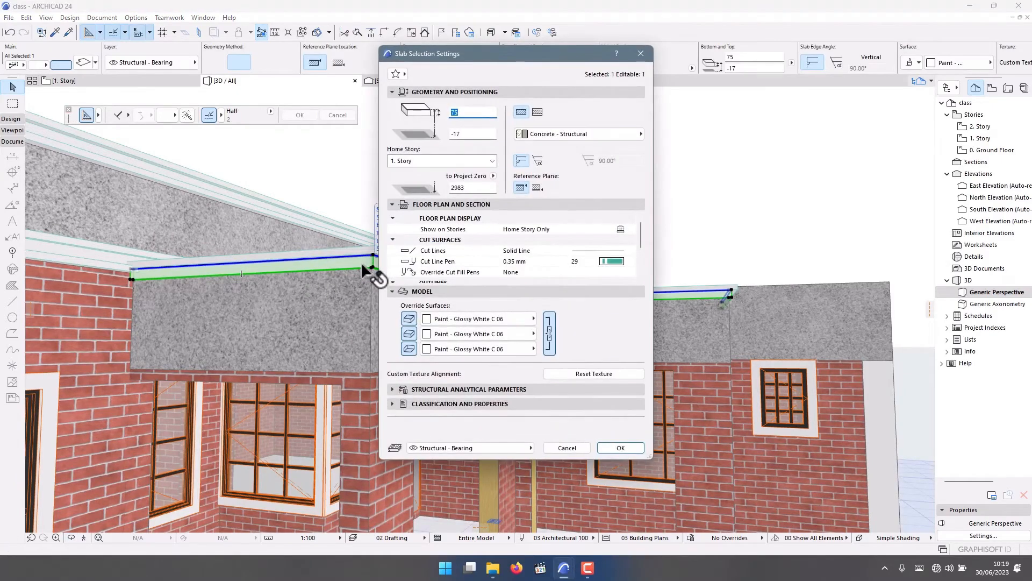
pyautogui.click(641, 53)
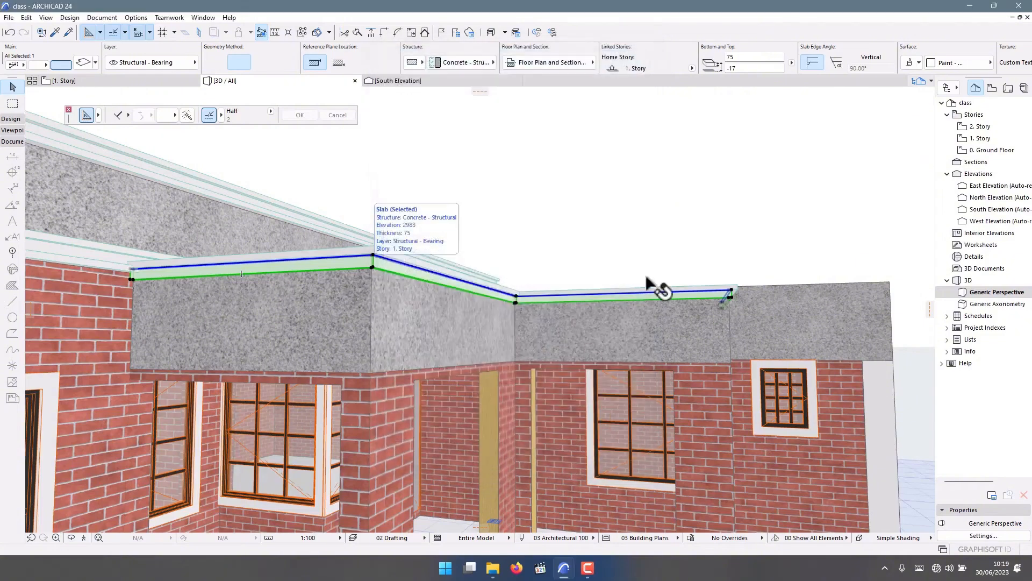
pyautogui.scroll(6, 721, 295)
pyautogui.scroll(2, 737, 295)
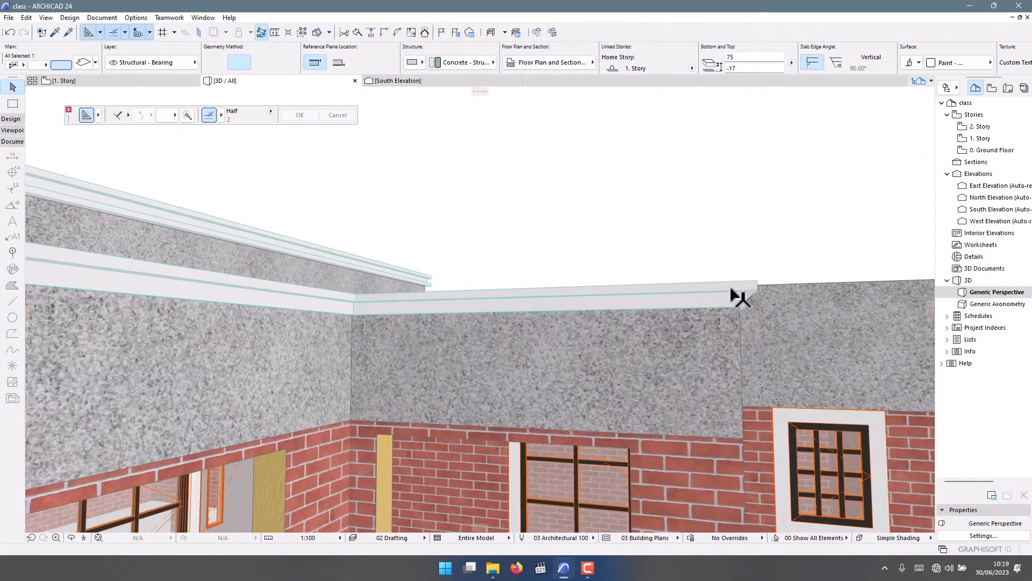
# Step: Copy the 45-thick band 120 straight down in the South Elevation, placing it against the underside of the 75-thick slab
pyautogui.click(422, 82)
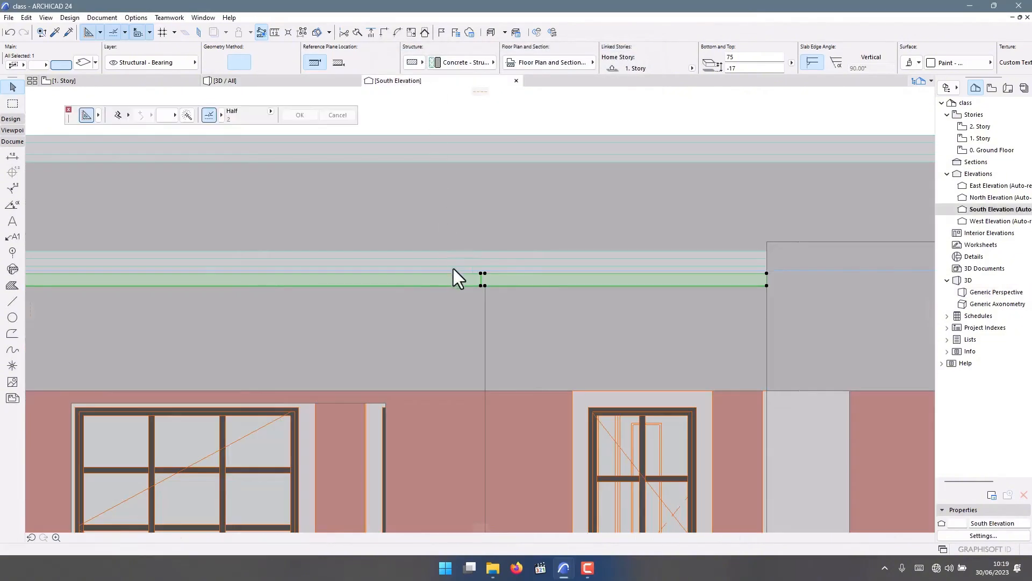
pyautogui.scroll(3, 497, 277)
pyautogui.scroll(3, 482, 284)
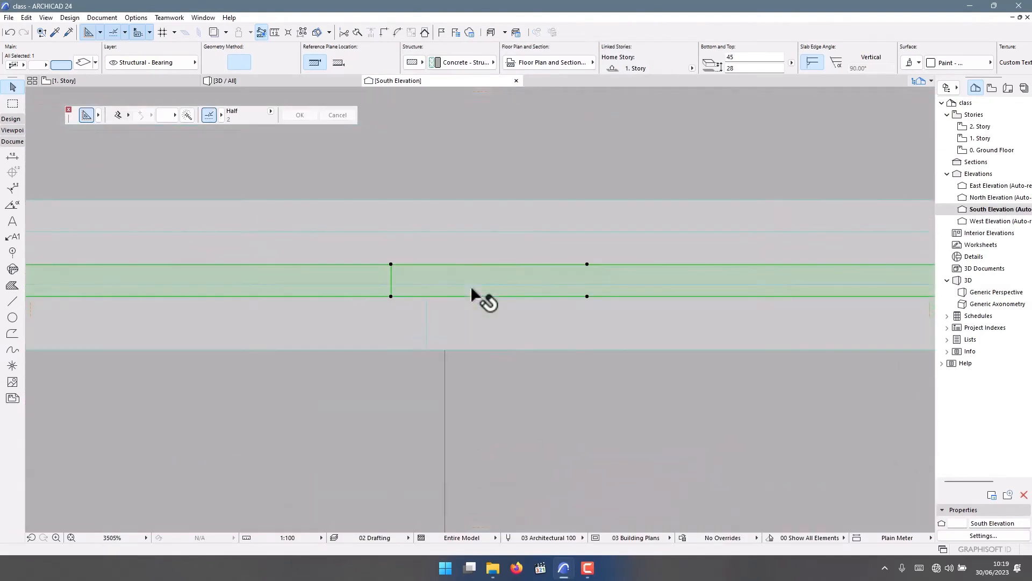
pyautogui.hotkey('ctrl', 'alt', 'd')
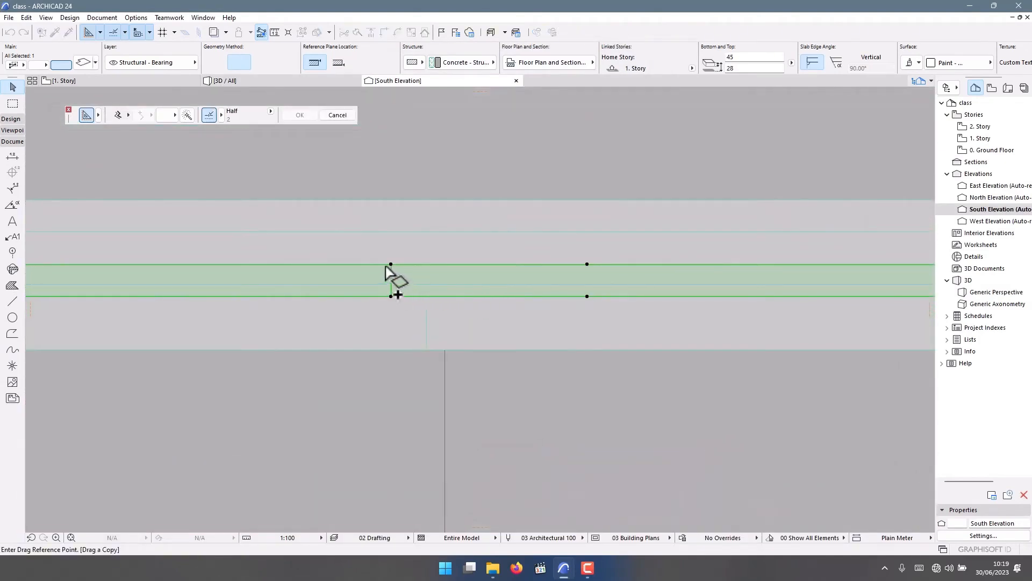
pyautogui.click(391, 264)
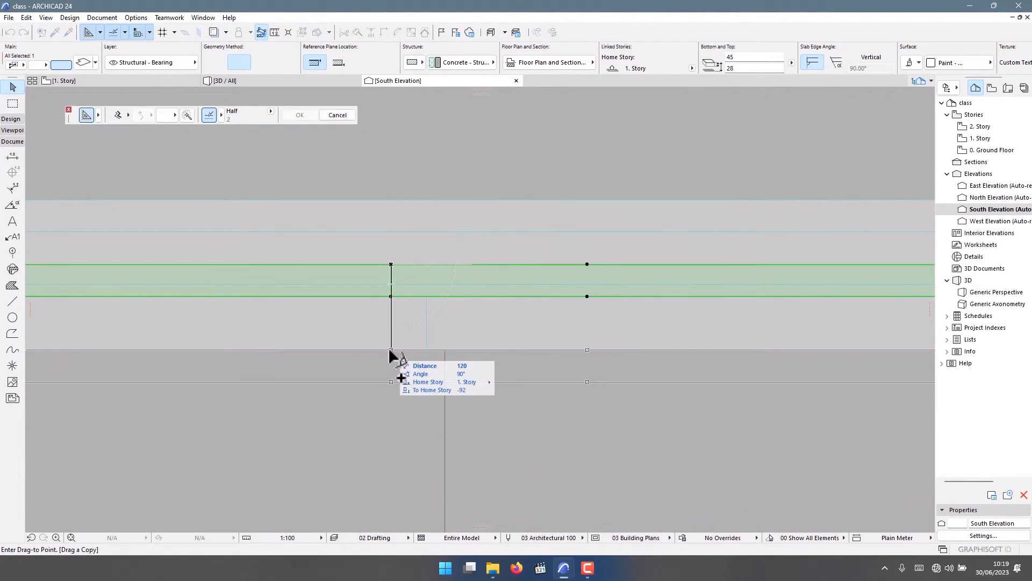
pyautogui.click(390, 349)
# Step: Check the copied lower band in 3D and select the three stacked stepped-wall slabs in the South Elevation
pyautogui.click(337, 85)
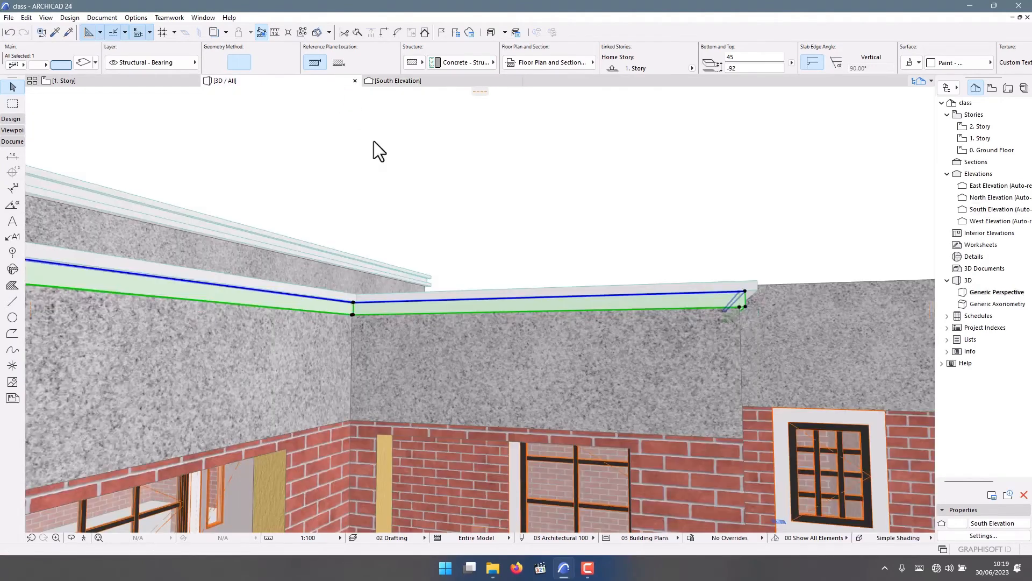
pyautogui.scroll(-4, 413, 285)
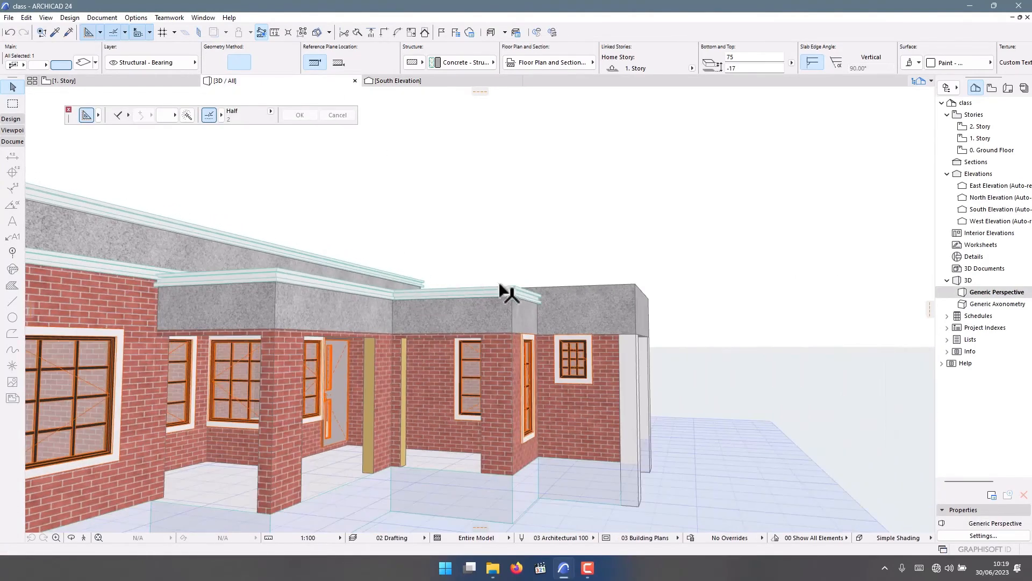
pyautogui.click(477, 303)
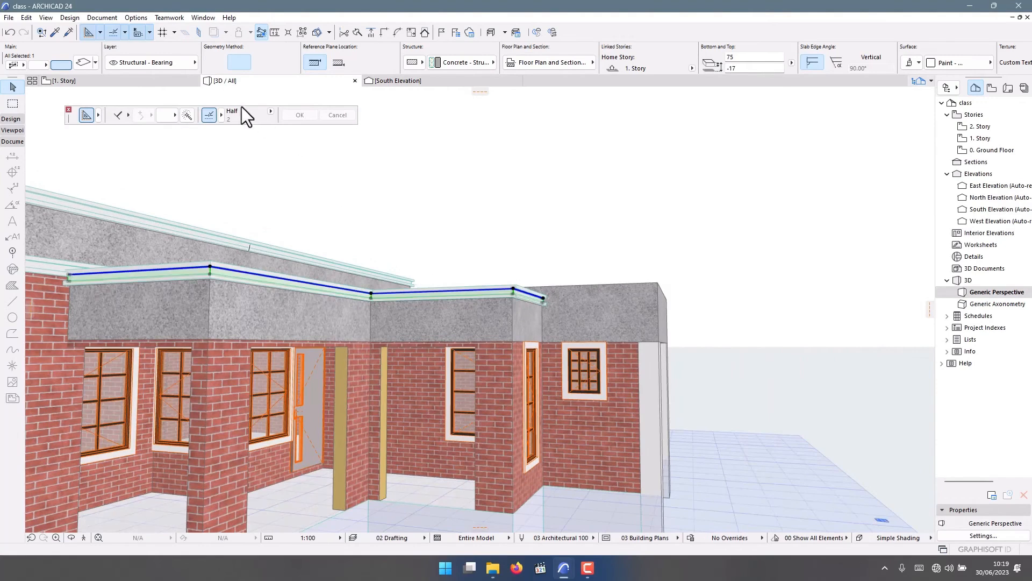
pyautogui.click(377, 83)
pyautogui.scroll(-5, 411, 324)
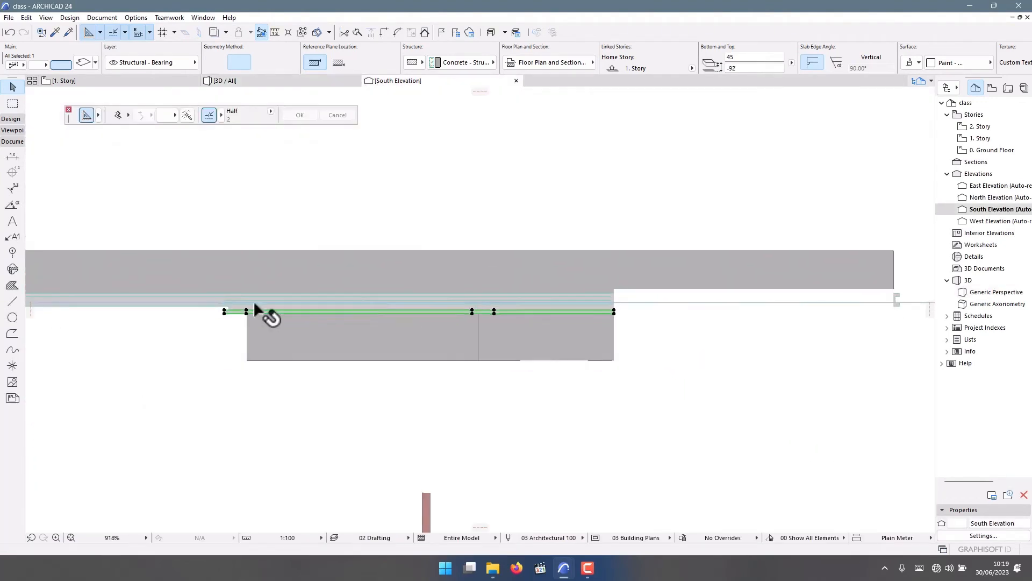
pyautogui.scroll(5, 226, 317)
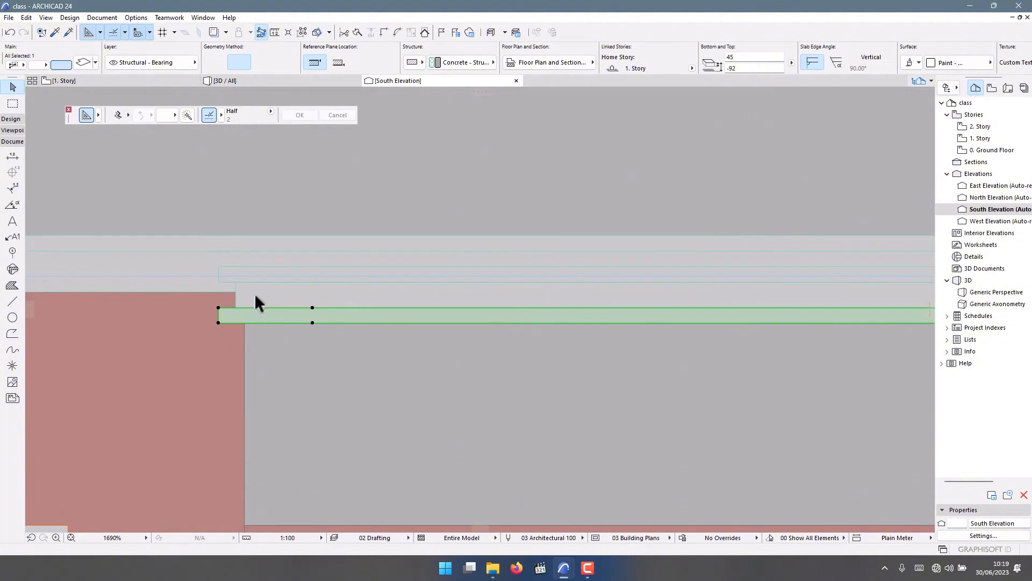
pyautogui.keyDown('shift'); pyautogui.click(254, 293); pyautogui.keyUp('shift')
pyautogui.keyDown('shift'); pyautogui.click(228, 274); pyautogui.keyUp('shift')
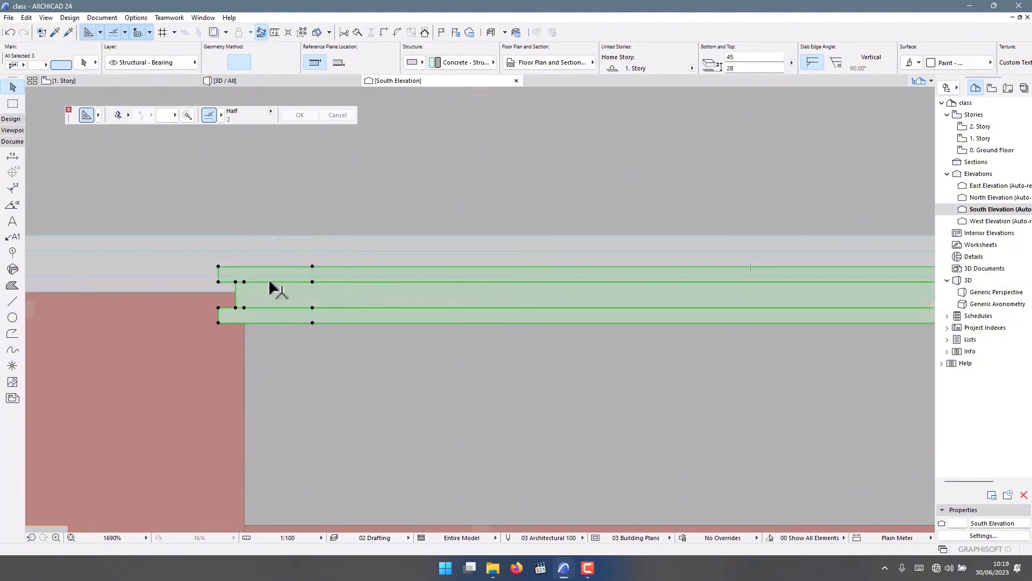
# Step: Try to draw a 504-long vertical line down from the lowest band's underside, continuing horizontally away from the stepped wall
pyautogui.scroll(-3, 276, 269)
pyautogui.click(12, 301)
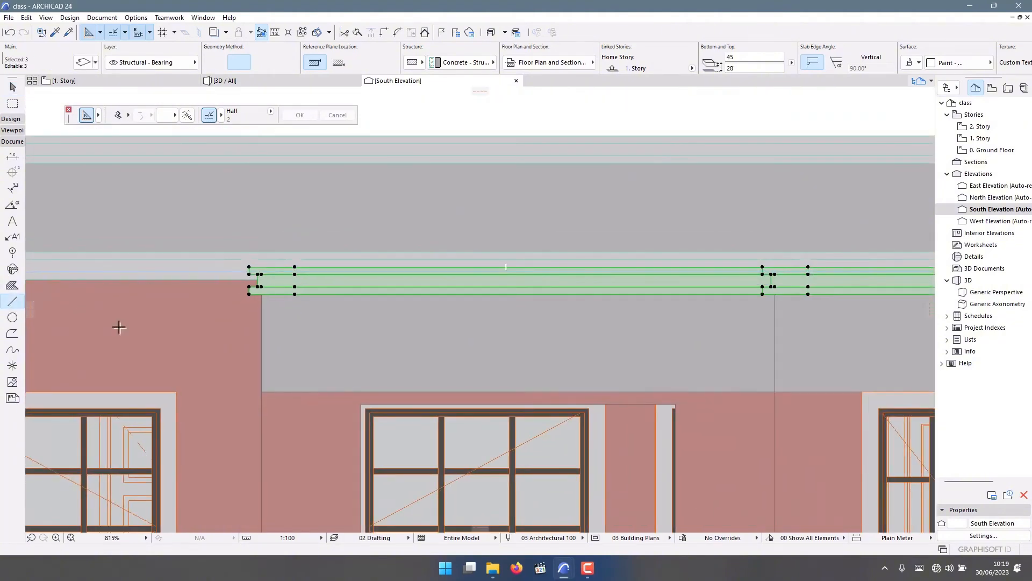
pyautogui.scroll(3, 260, 295)
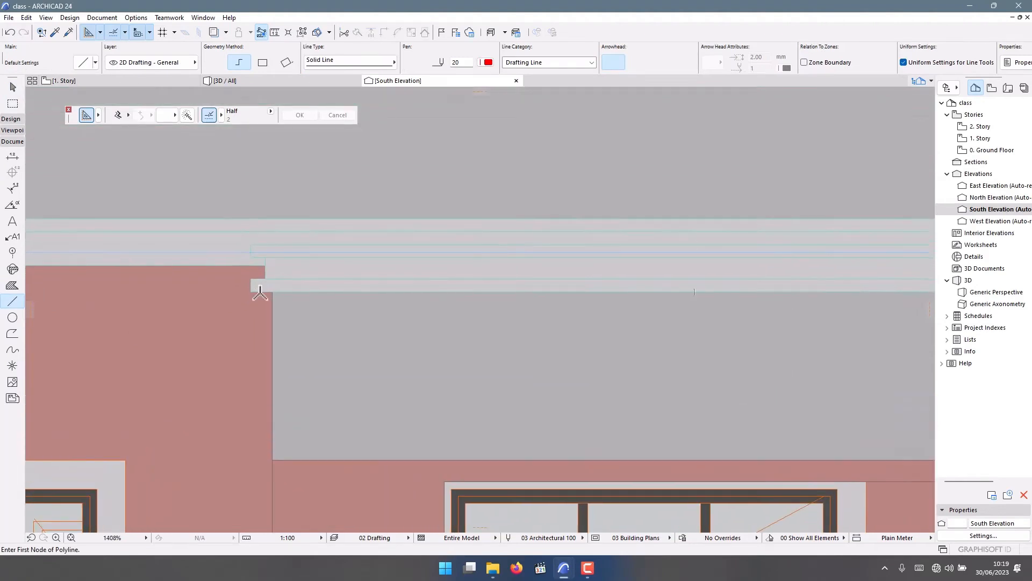
pyautogui.click(261, 292)
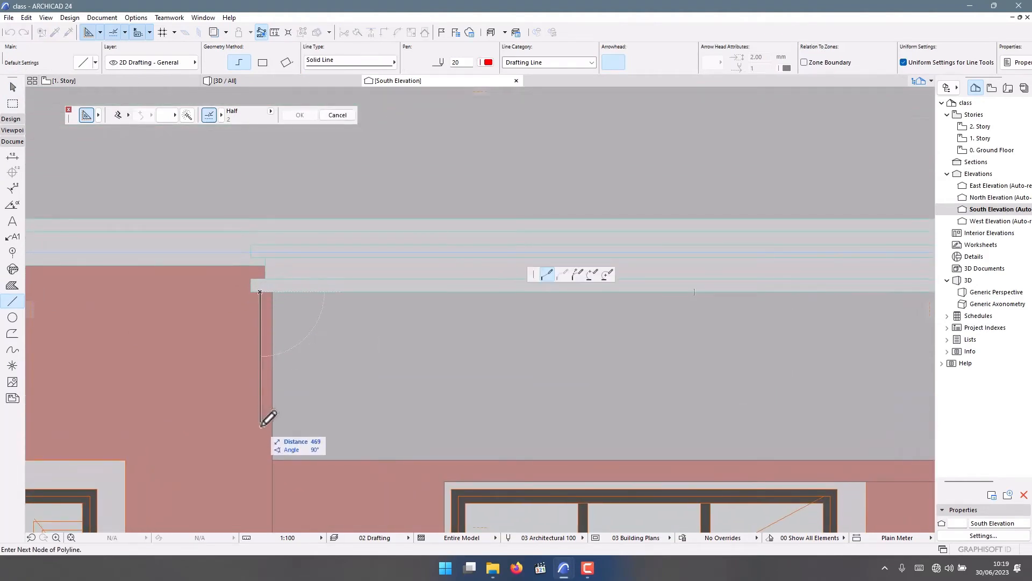
pyautogui.write('5')
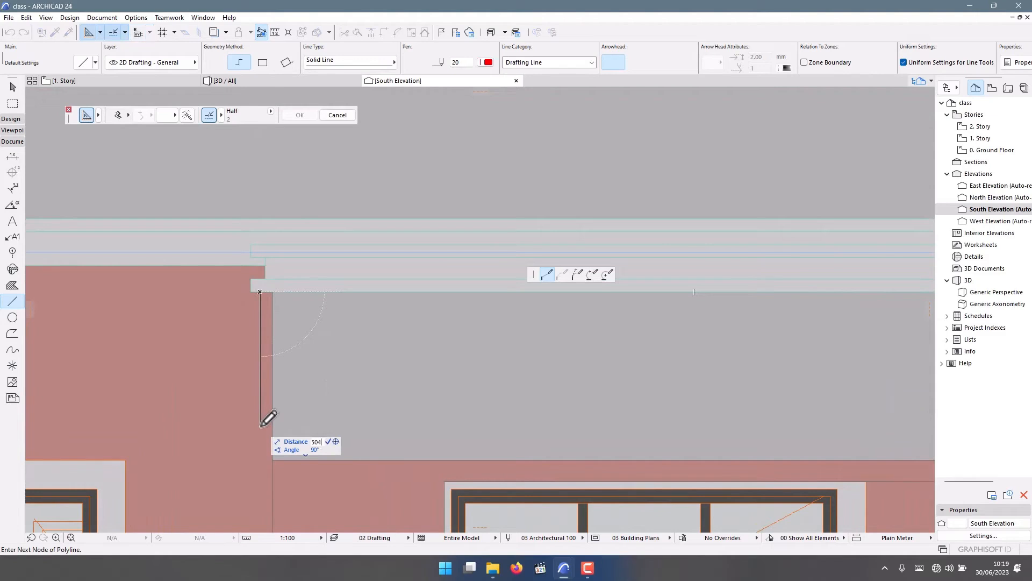
pyautogui.write('04')
pyautogui.press('Return')
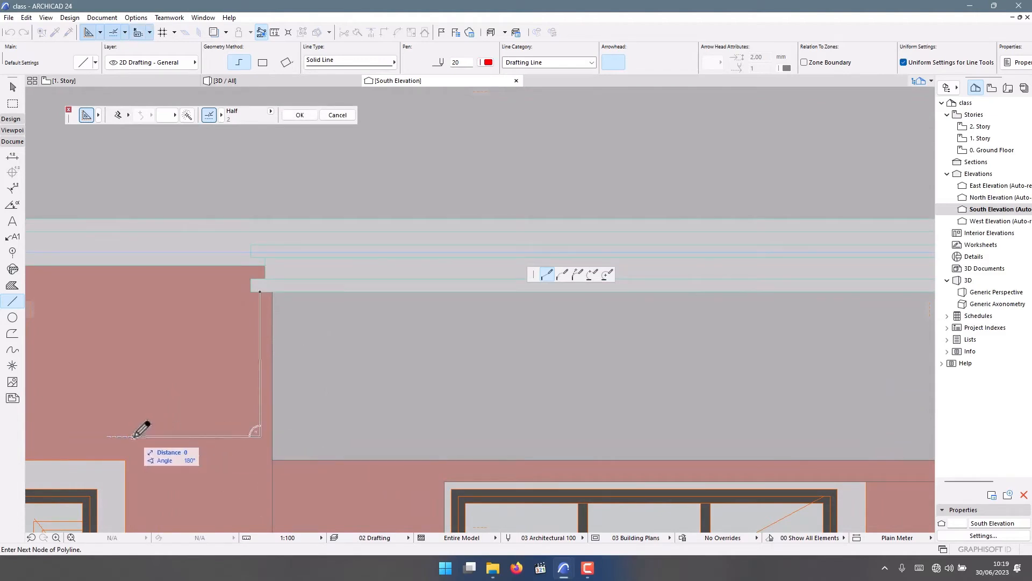
pyautogui.doubleClick(134, 435)
pyautogui.press('Escape')
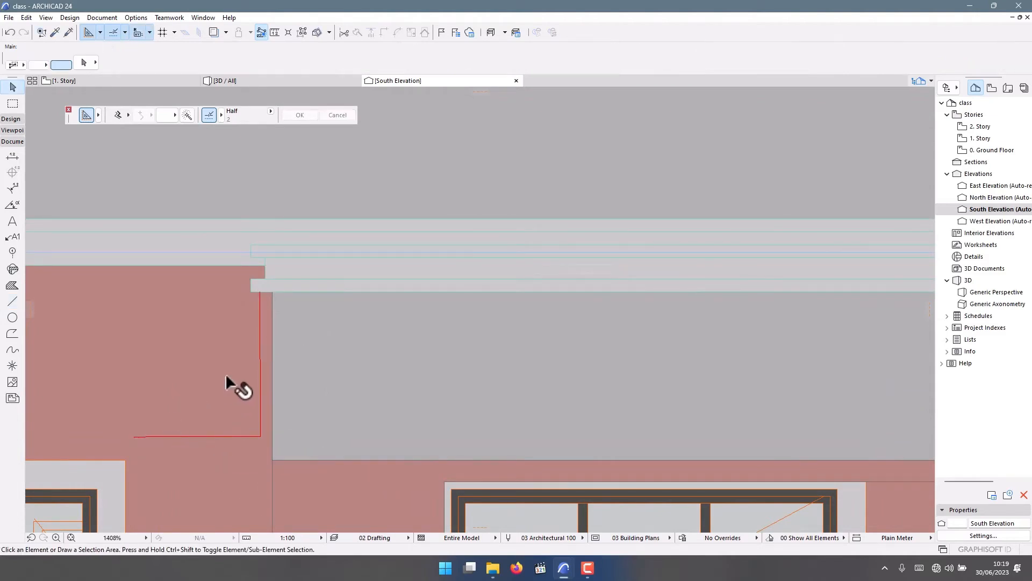
pyautogui.hotkey('ctrl', 'z')
# Step: Draw a guide line from the lowest band's outer bottom corner, 504 straight down and about 470 horizontally across the stepped wall
pyautogui.click(11, 304)
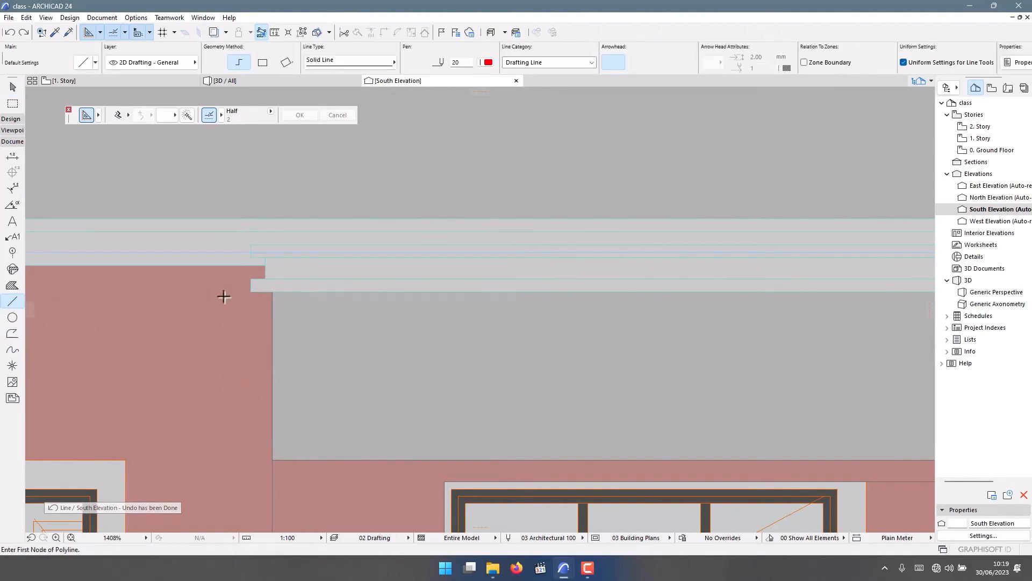
pyautogui.scroll(5, 253, 292)
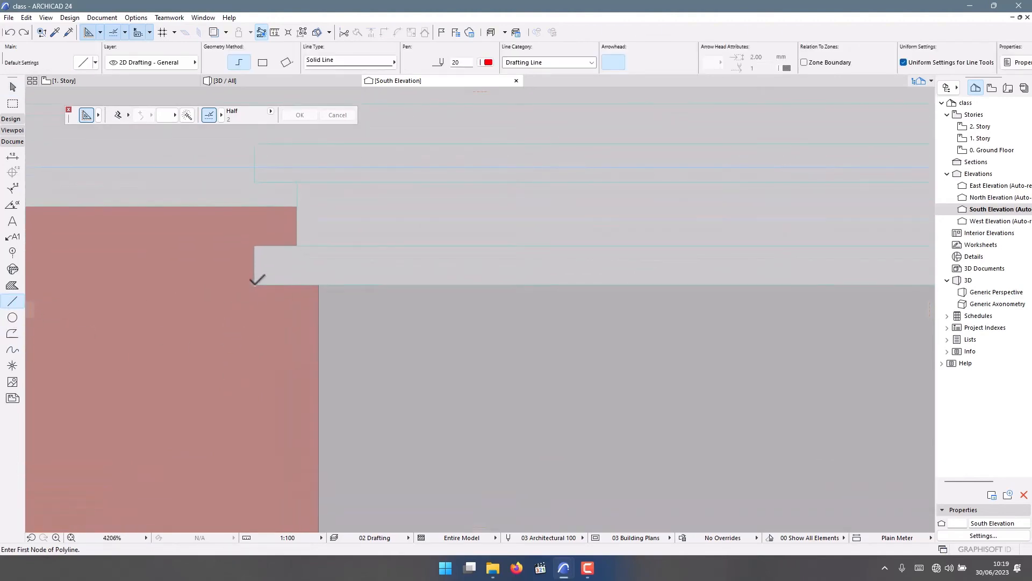
pyautogui.click(254, 284)
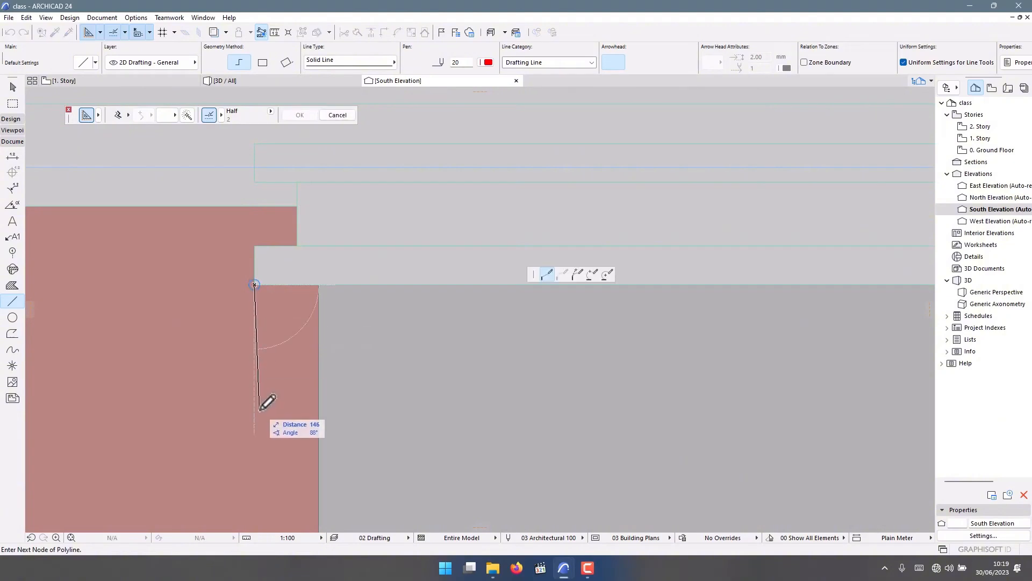
pyautogui.scroll(-5, 268, 211)
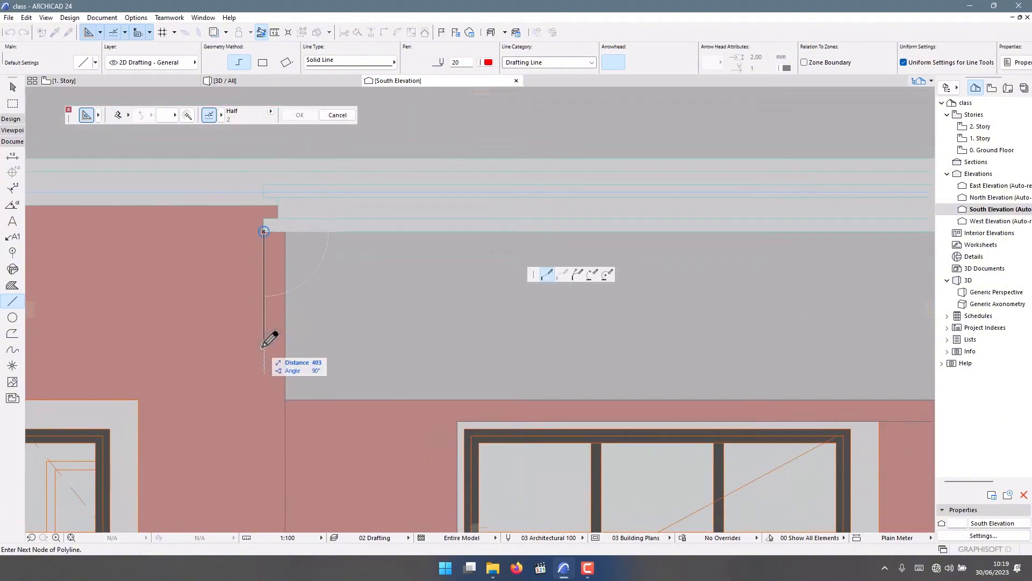
pyautogui.write('504')
pyautogui.press('Return')
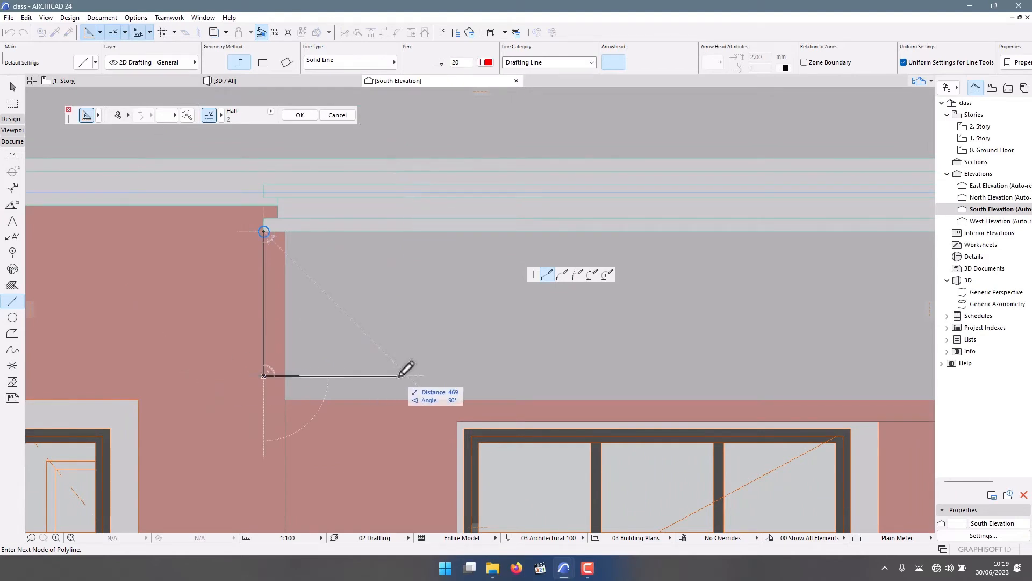
pyautogui.click(399, 375)
pyautogui.scroll(2, 327, 385)
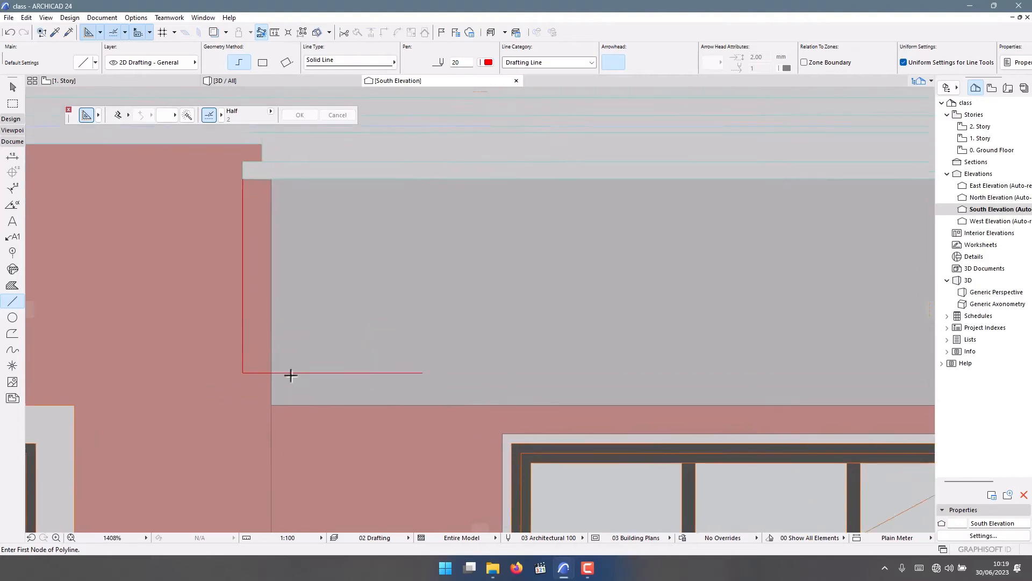
# Step: Copy the three stacked stepped-wall slabs straight down, placing their top outer corner on the guide line's lower corner
pyautogui.scroll(-3, 337, 441)
pyautogui.press('Escape')
pyautogui.click(319, 312)
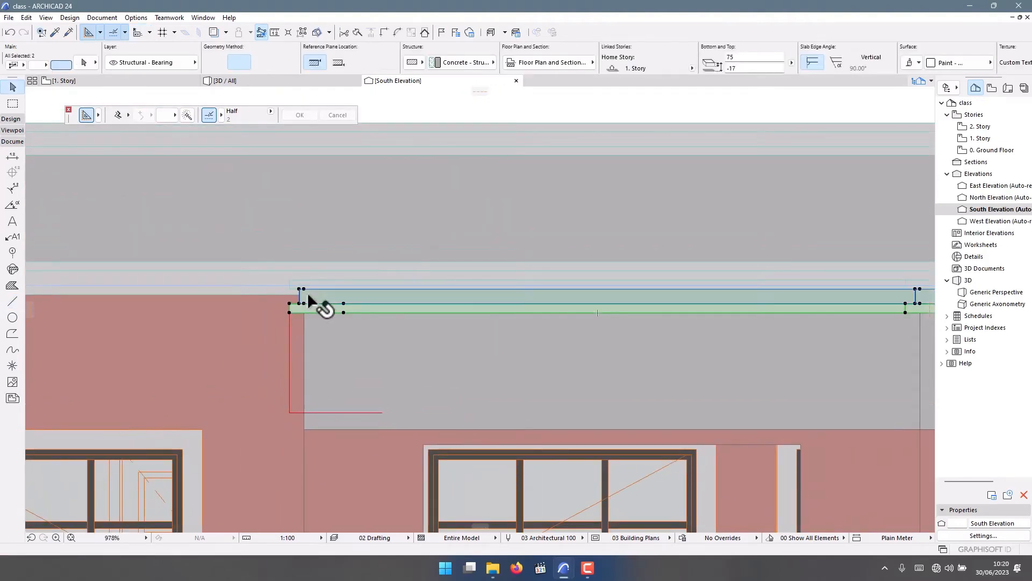
pyautogui.keyDown('shift'); pyautogui.click(299, 286); pyautogui.keyUp('shift')
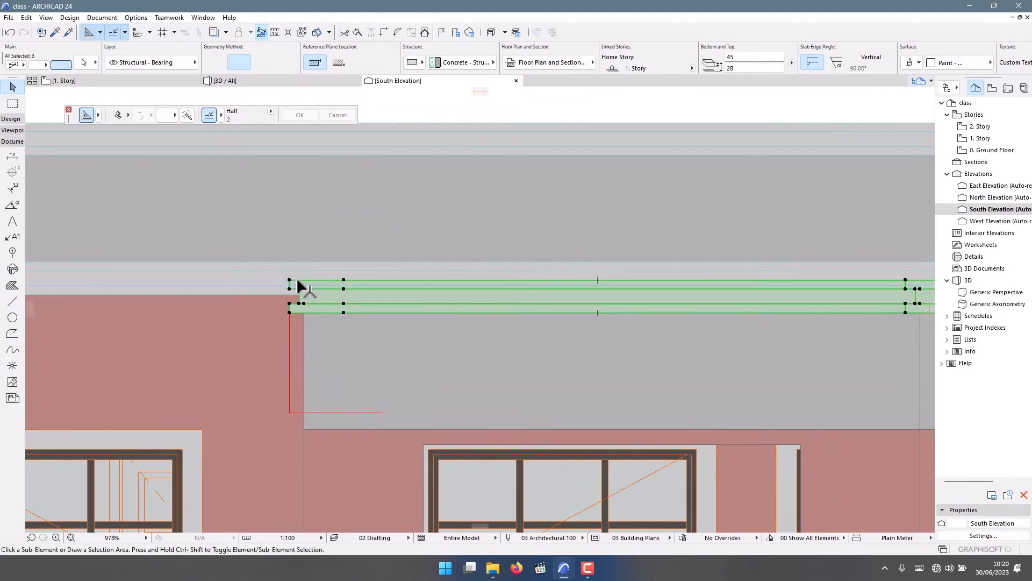
pyautogui.hotkey('ctrl', 'shift', 'd')
pyautogui.scroll(4, 293, 282)
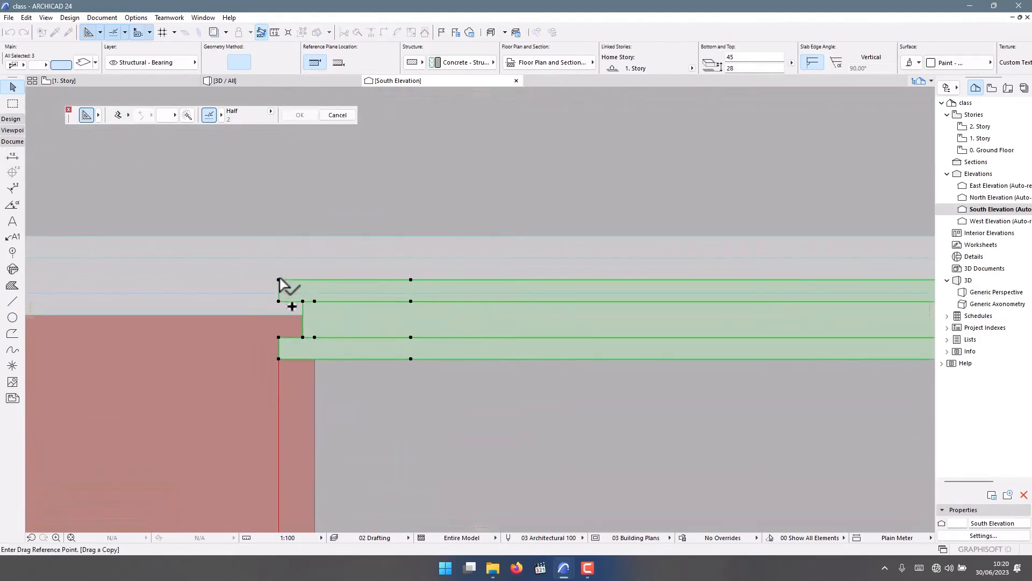
pyautogui.click(279, 279)
pyautogui.scroll(-3, 293, 328)
pyautogui.scroll(2, 292, 403)
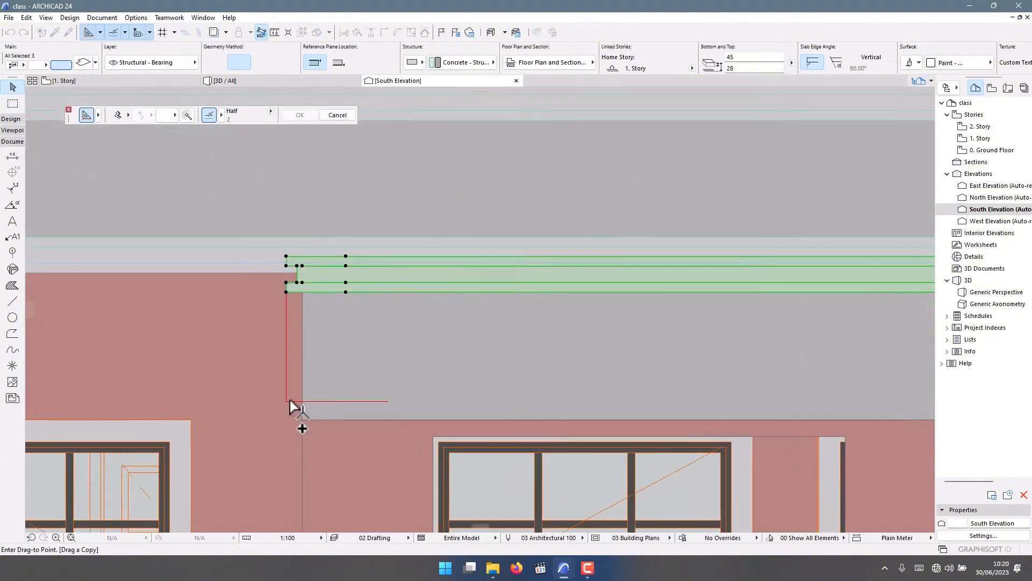
pyautogui.click(282, 399)
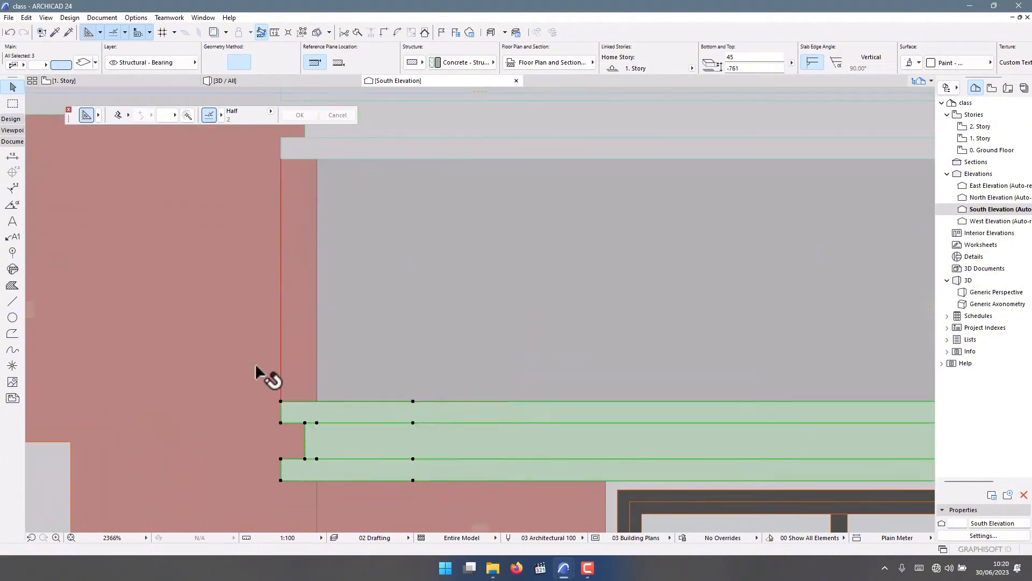
# Step: Inspect the copied lower bands and the adjoining projecting room in elevation and 3D
pyautogui.scroll(-3, 226, 387)
pyautogui.scroll(-5, 162, 322)
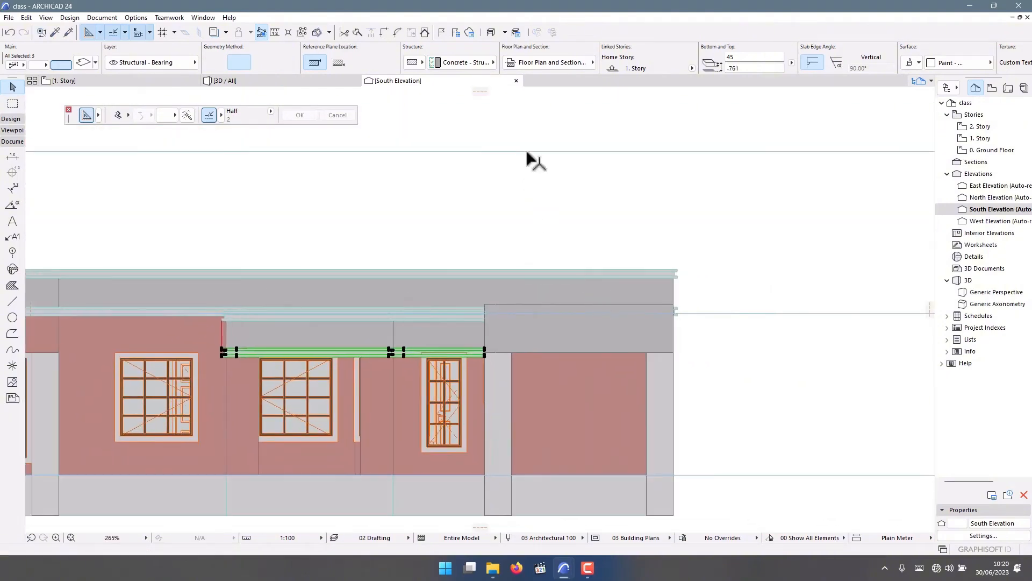
pyautogui.click(312, 81)
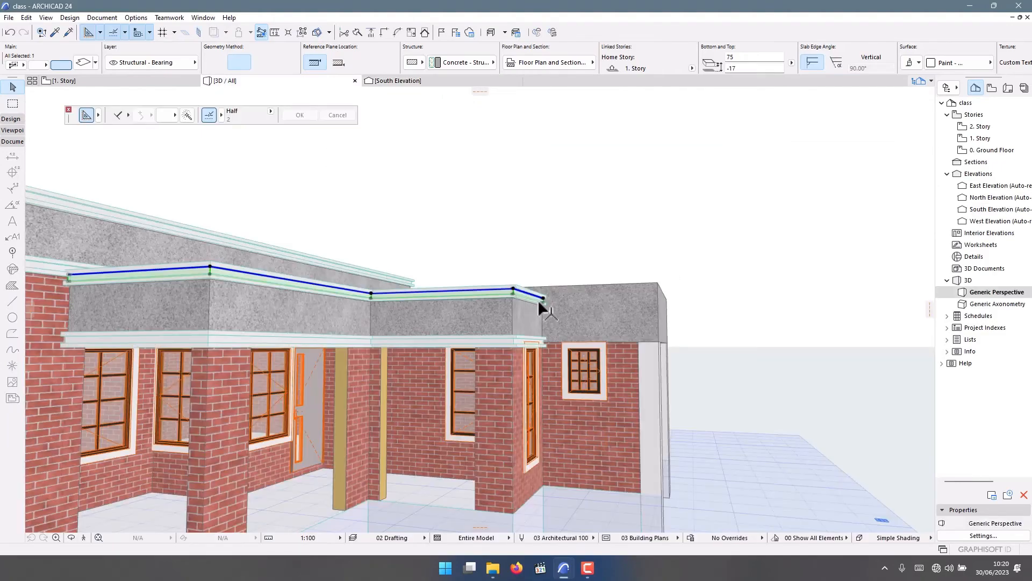
pyautogui.keyDown('shift'); pyautogui.moveTo(539, 299); pyautogui.dragTo(595, 288, button='middle'); pyautogui.keyUp('shift')
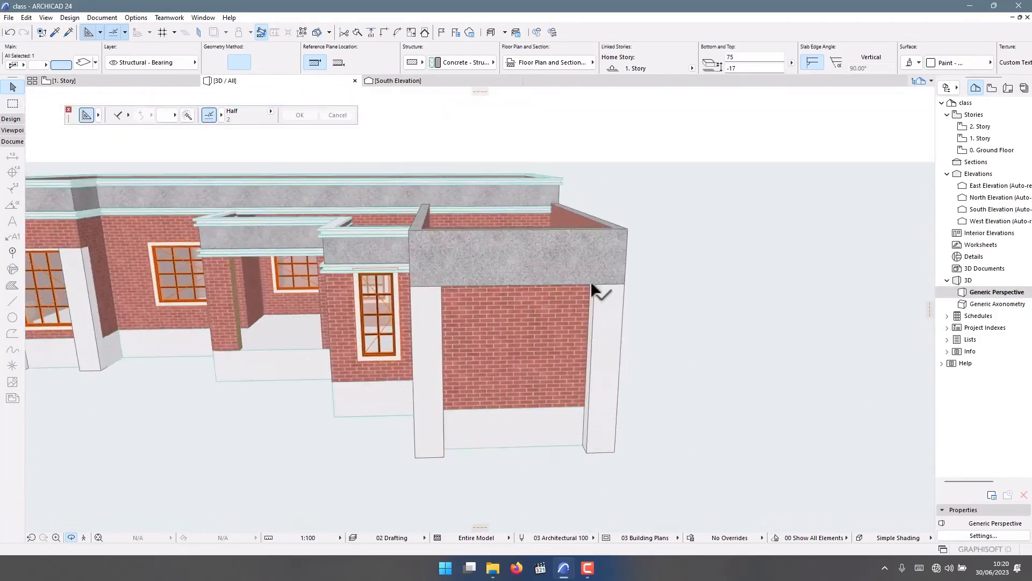
# Step: On 1. Story, draw a three-segment polyline along the projecting room's inner wall faces, starting and ending at the main house wall
pyautogui.click(115, 82)
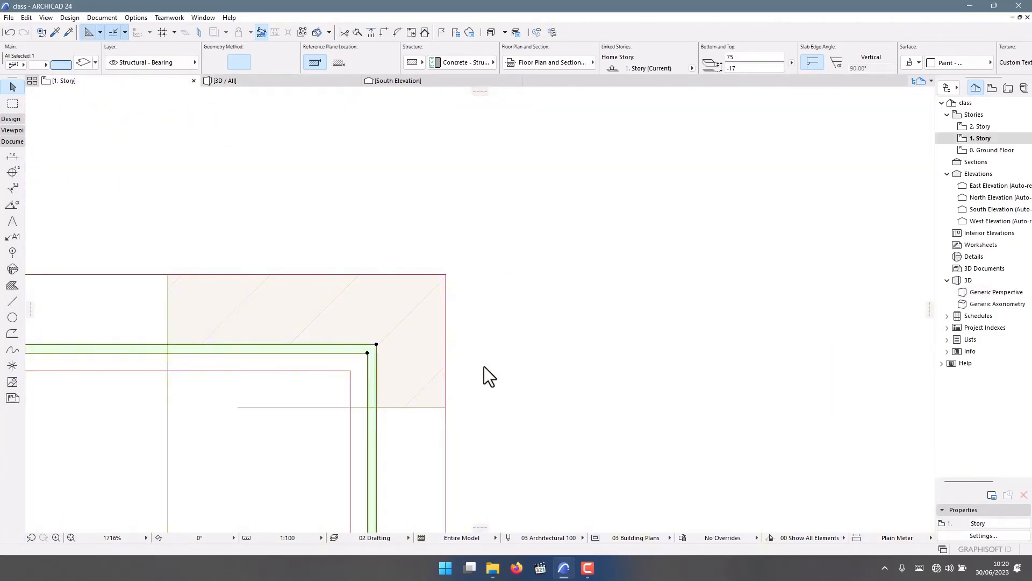
pyautogui.scroll(-6, 436, 273)
pyautogui.scroll(-4, 419, 242)
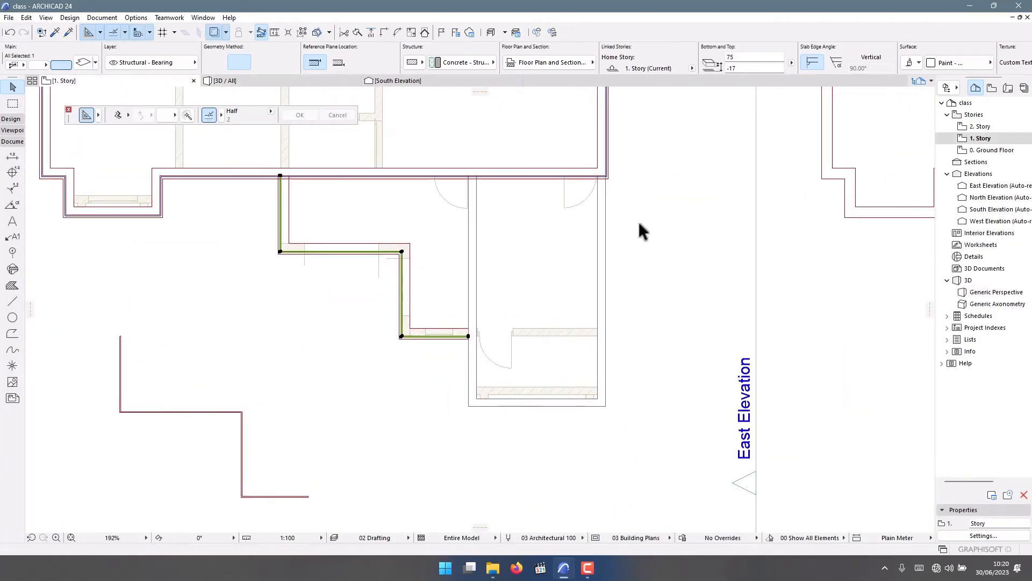
pyautogui.click(618, 277)
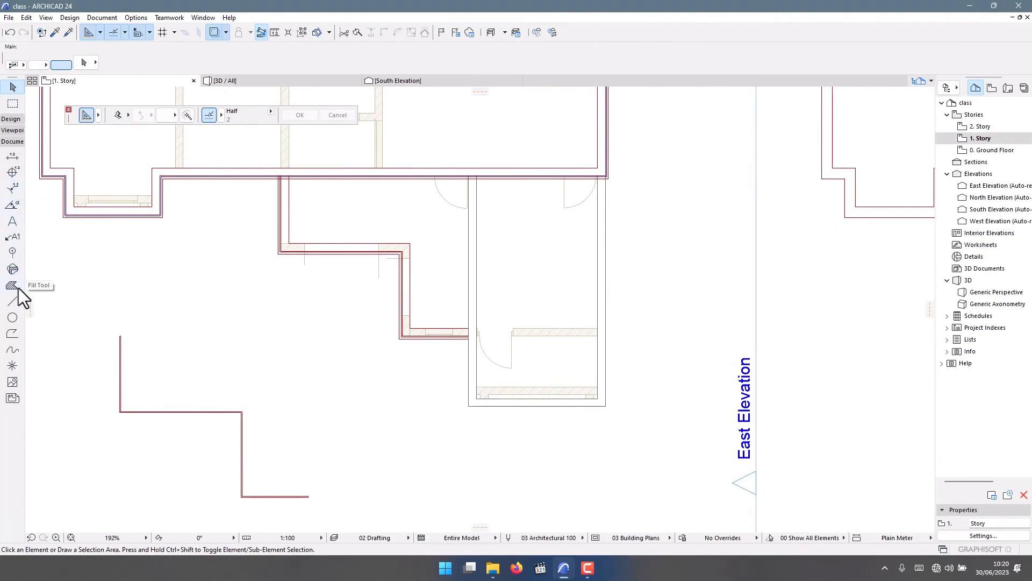
pyautogui.click(12, 301)
pyautogui.scroll(5, 544, 182)
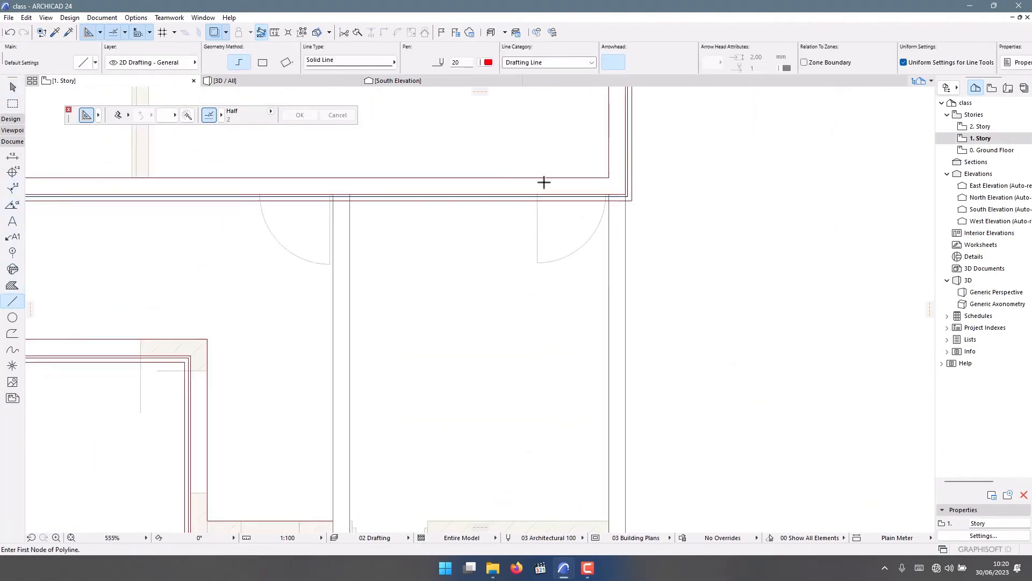
pyautogui.scroll(5, 454, 194)
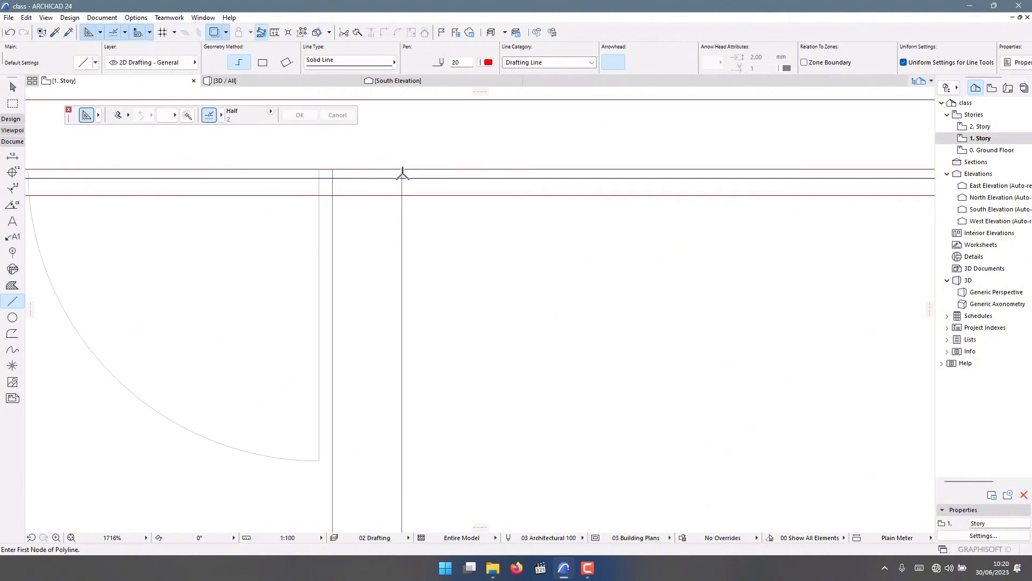
pyautogui.click(402, 169)
pyautogui.scroll(-7, 426, 253)
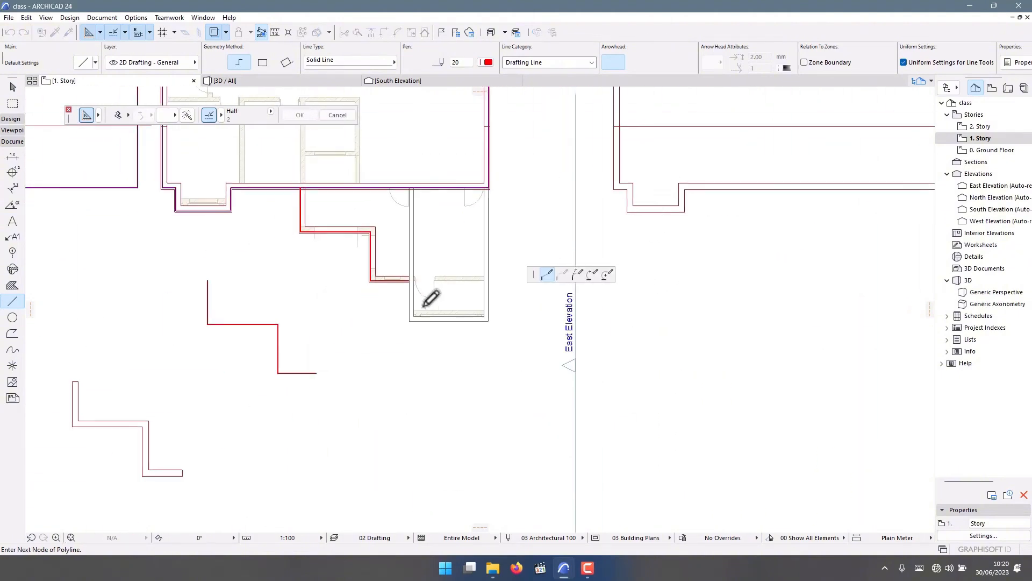
pyautogui.scroll(3, 388, 339)
pyautogui.scroll(-5, 312, 339)
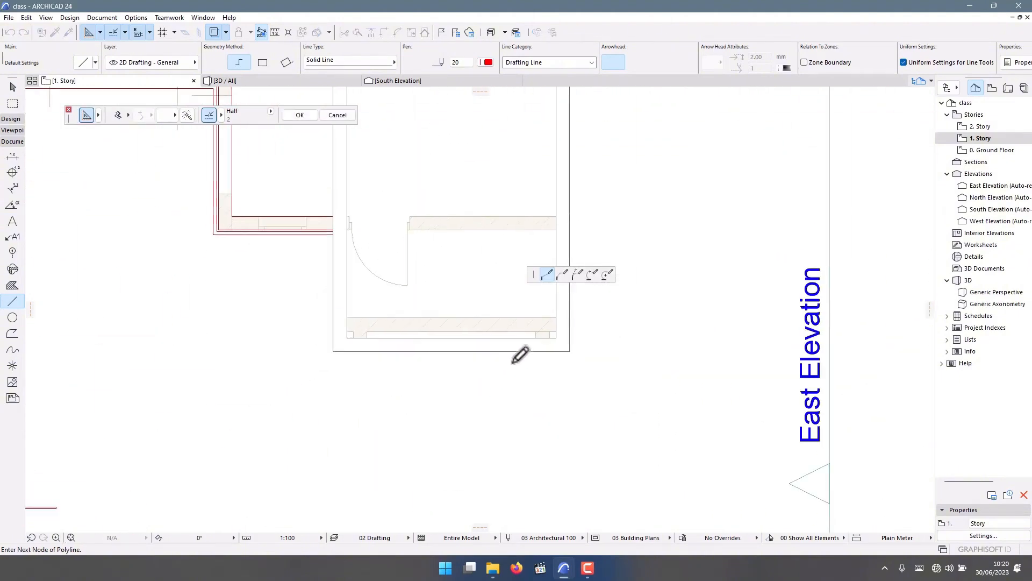
pyautogui.scroll(4, 555, 347)
pyautogui.click(549, 321)
pyautogui.scroll(-5, 555, 351)
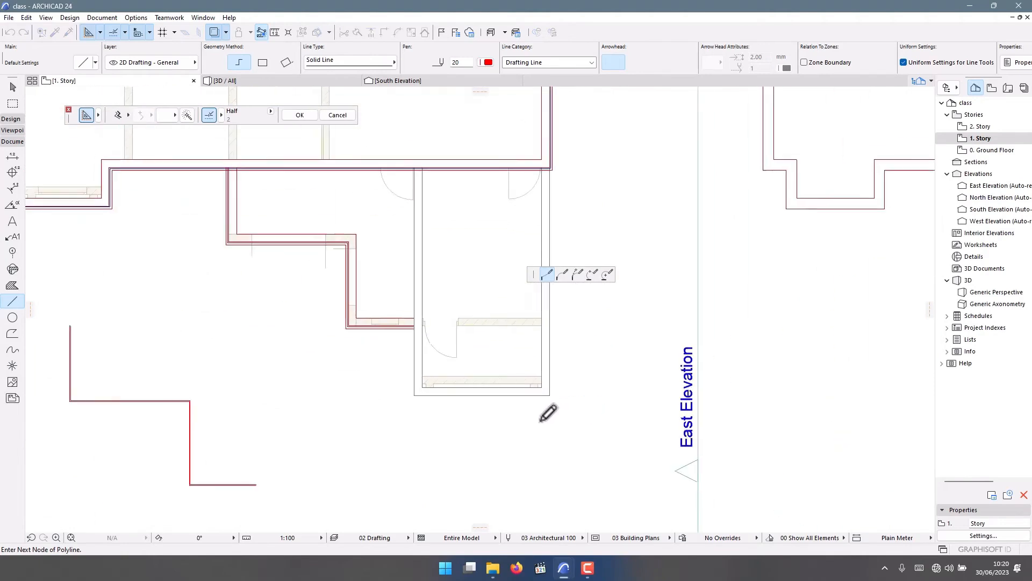
pyautogui.scroll(6, 548, 319)
pyautogui.scroll(5, 561, 357)
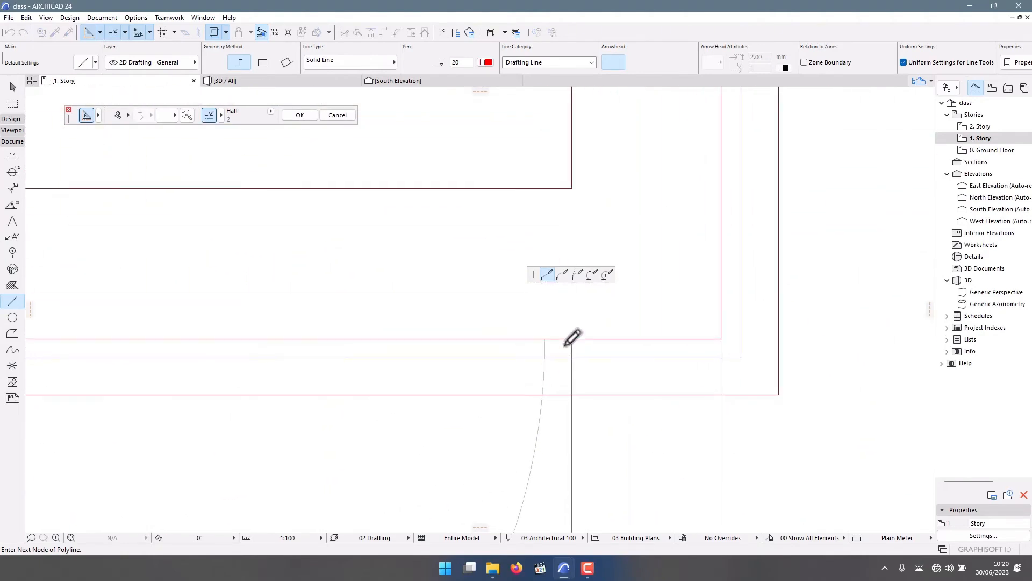
pyautogui.doubleClick(574, 336)
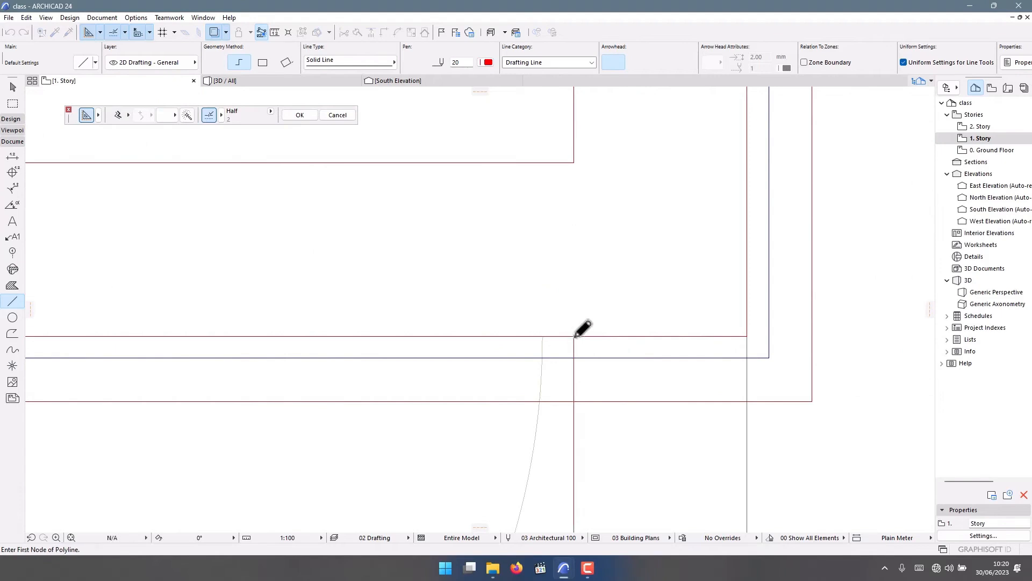
pyautogui.scroll(-4, 585, 334)
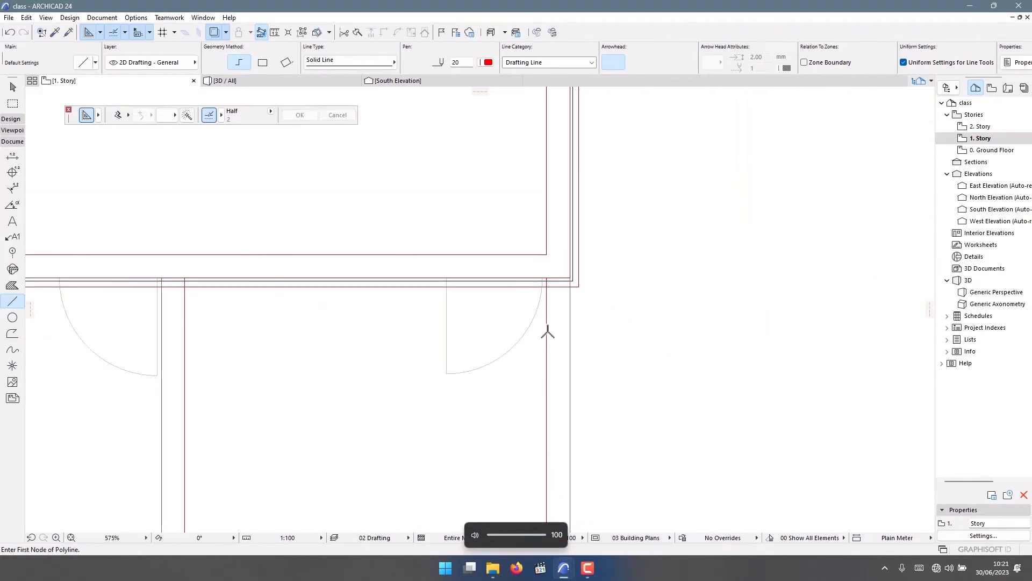
# Step: Select the projecting room's three inner lines and offset a copy 275 outward
pyautogui.press('Escape')
pyautogui.click(549, 339)
pyautogui.scroll(-5, 541, 274)
pyautogui.scroll(-3, 467, 264)
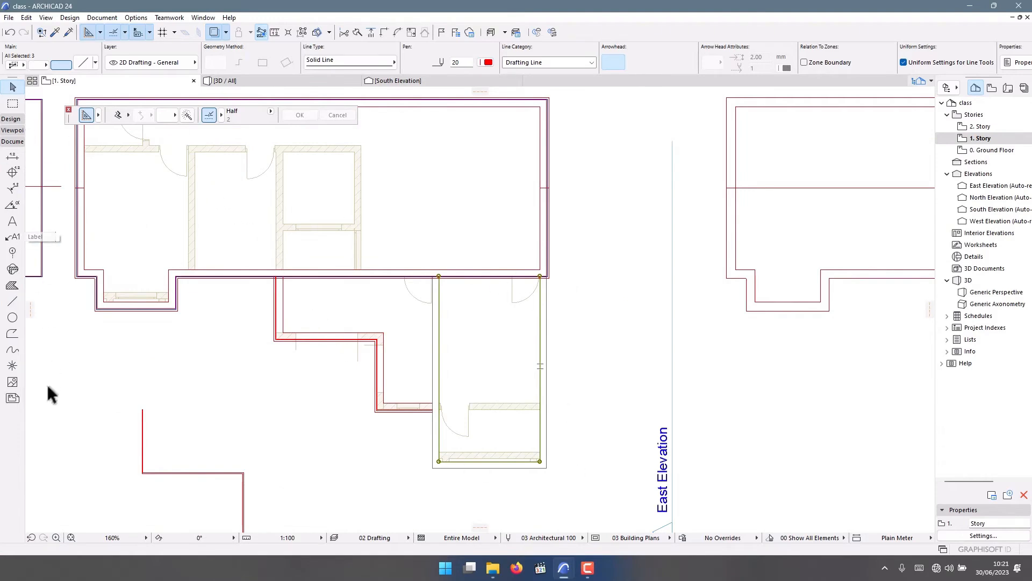
pyautogui.click(118, 114)
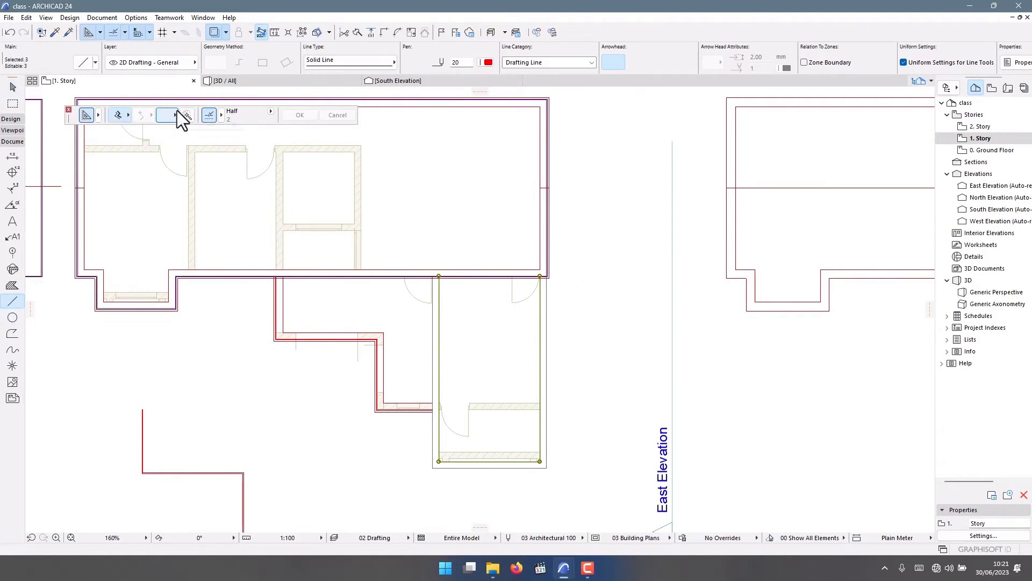
pyautogui.click(187, 114)
pyautogui.scroll(3, 438, 306)
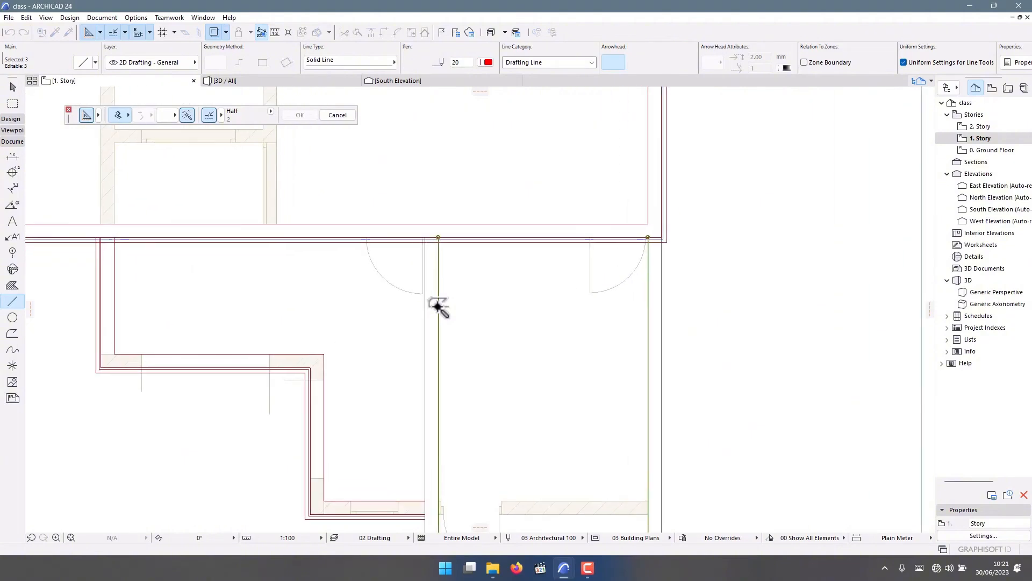
pyautogui.write('275')
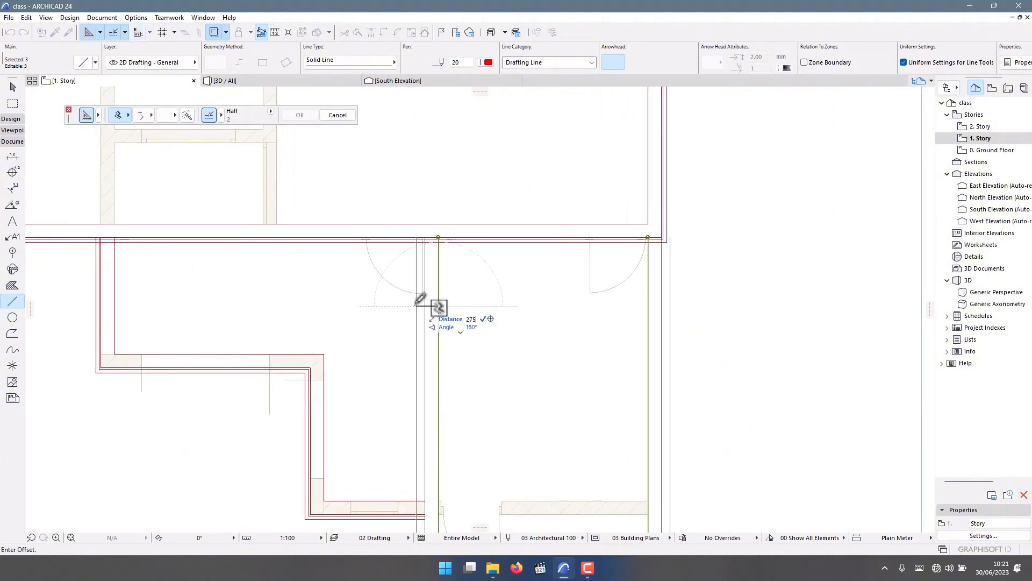
pyautogui.press('Return')
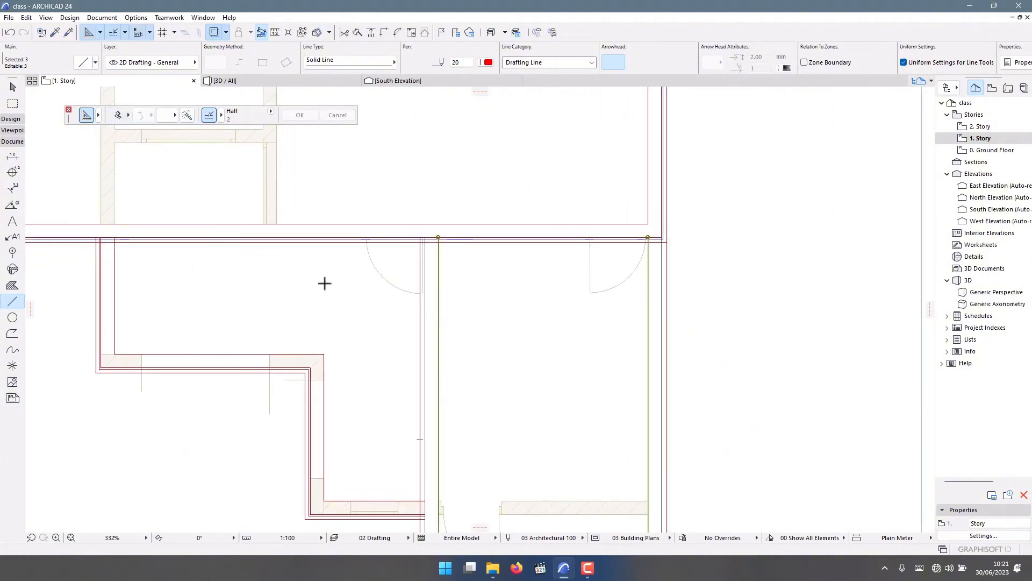
# Step: Offset another copy of the projecting room's inner lines 225 outward
pyautogui.scroll(-3, 324, 283)
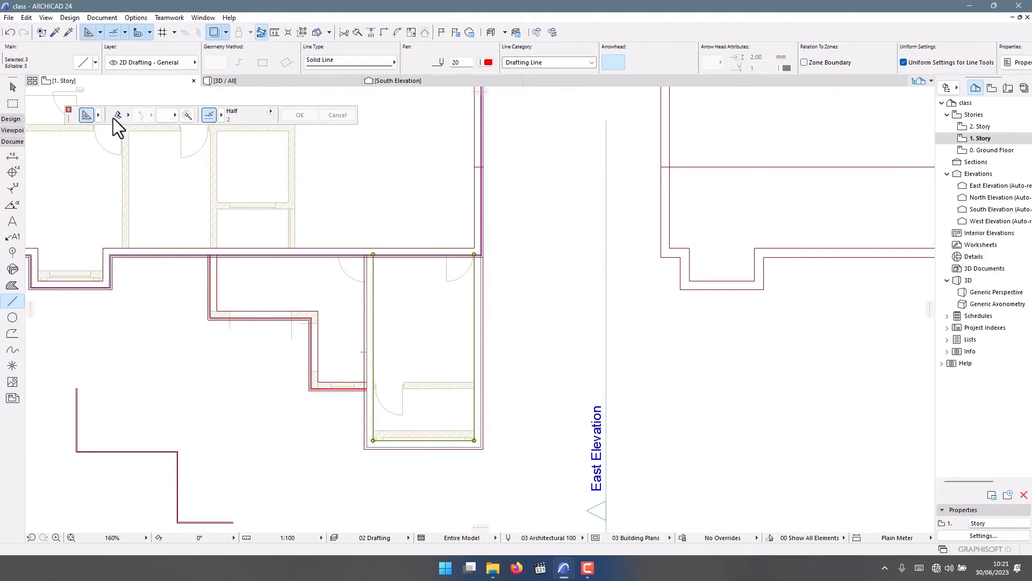
pyautogui.scroll(1, 339, 302)
pyautogui.scroll(3, 370, 308)
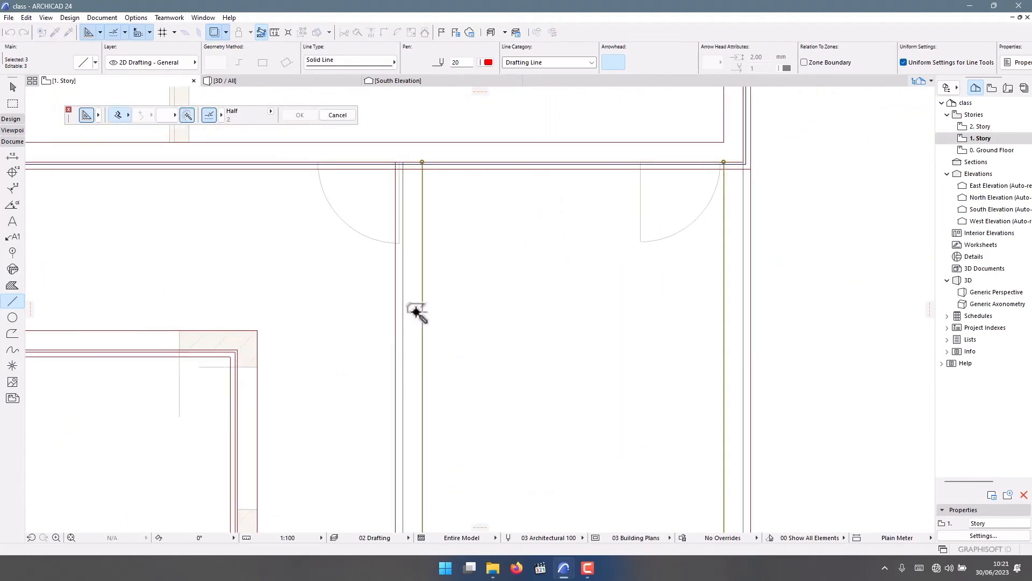
pyautogui.click(423, 297)
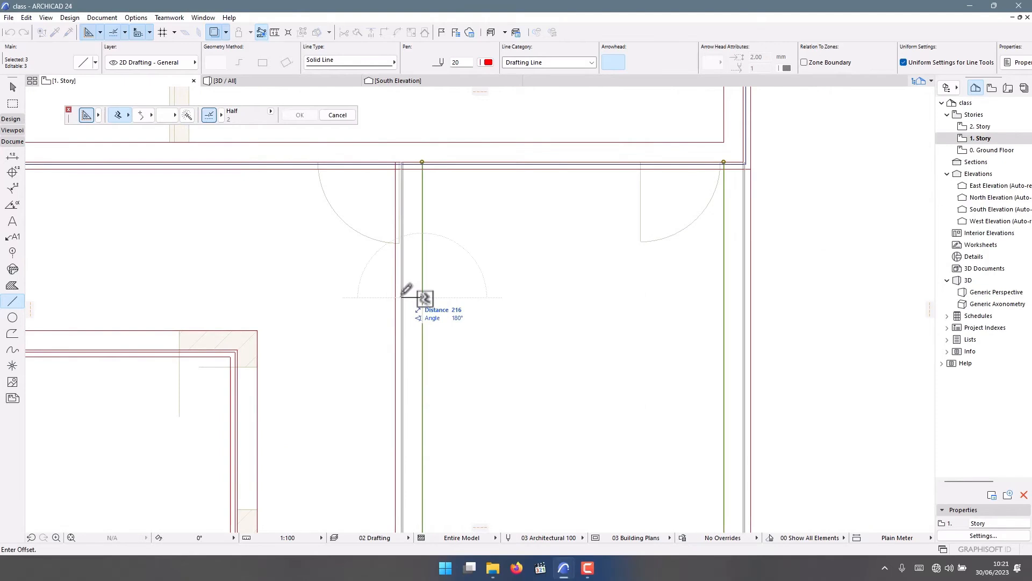
pyautogui.write('225')
pyautogui.press('Return')
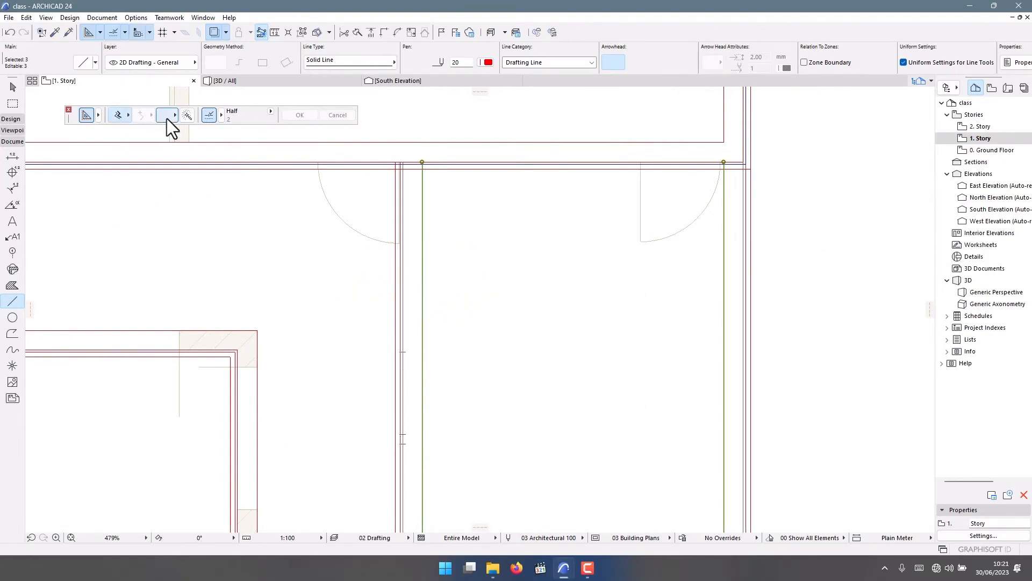
# Step: Offset a third copy of the inner lines outward onto the projecting room's outer wall face
pyautogui.click(187, 115)
pyautogui.scroll(3, 460, 266)
pyautogui.click(399, 283)
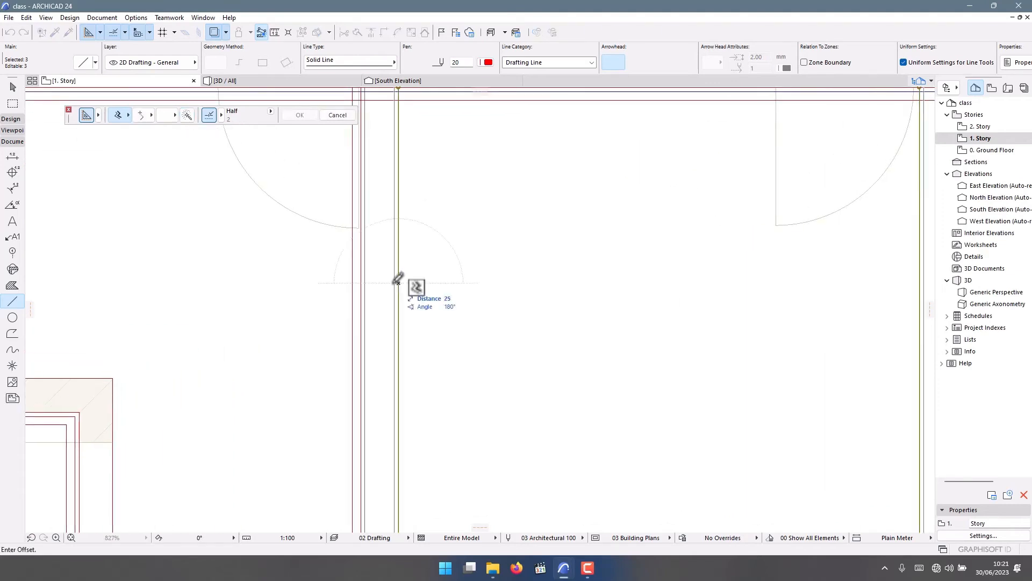
pyautogui.click(367, 280)
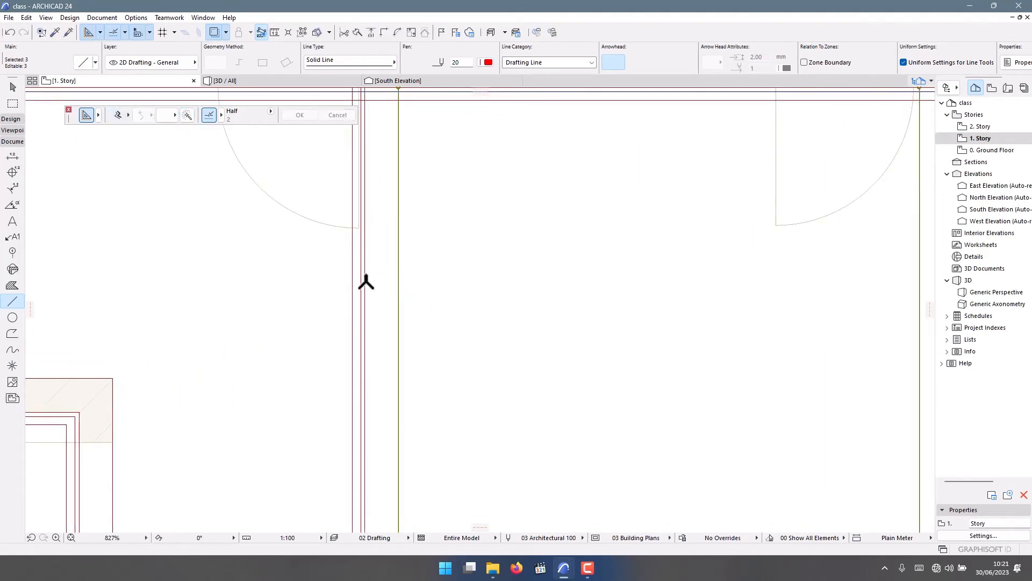
pyautogui.scroll(5, 360, 280)
pyautogui.press('Escape')
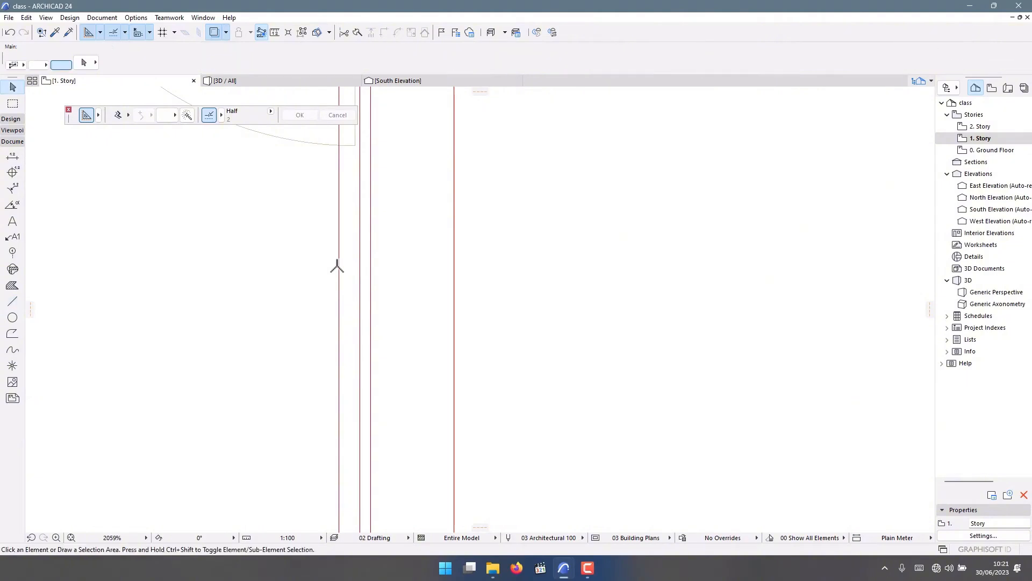
# Step: Copy the projecting room's innermost and outermost outlines together to the empty area beyond the East Elevation marker, below the main house outline copy
pyautogui.click(450, 272)
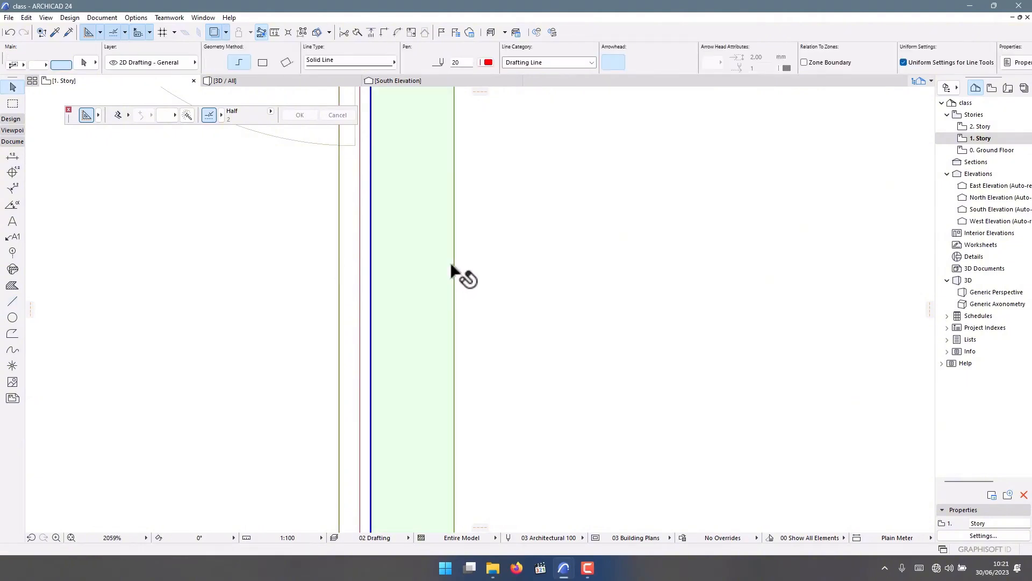
pyautogui.click(454, 283)
pyautogui.scroll(-10, 322, 266)
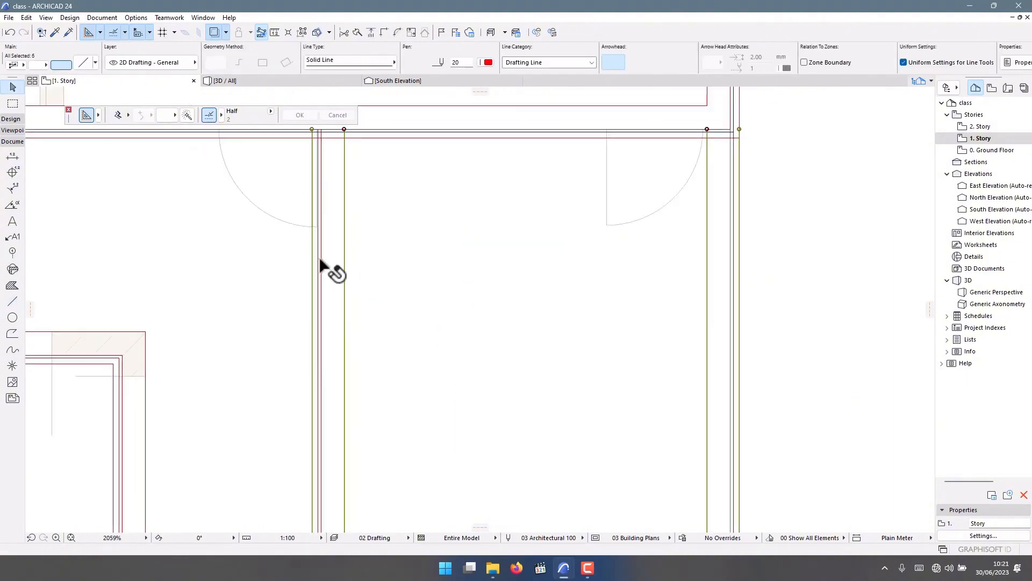
pyautogui.hotkey('ctrl', 'd')
pyautogui.scroll(5, 411, 376)
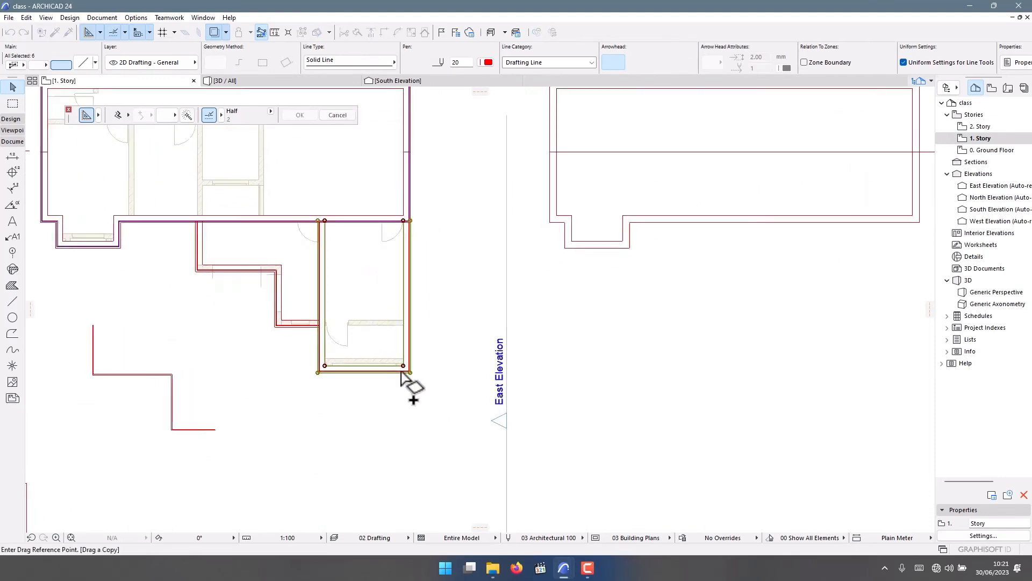
pyautogui.scroll(-5, 324, 344)
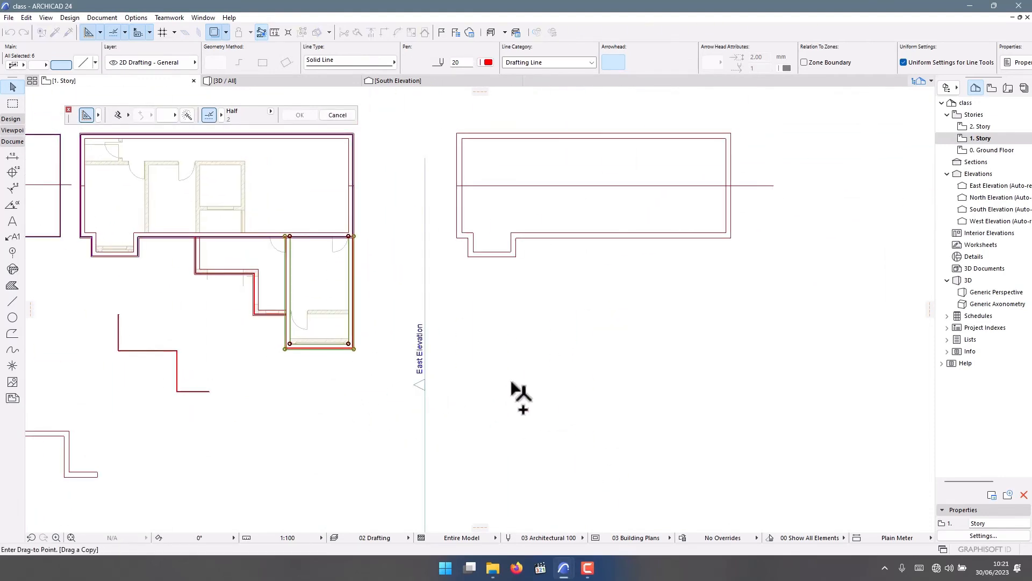
pyautogui.click(615, 415)
pyautogui.scroll(3, 612, 422)
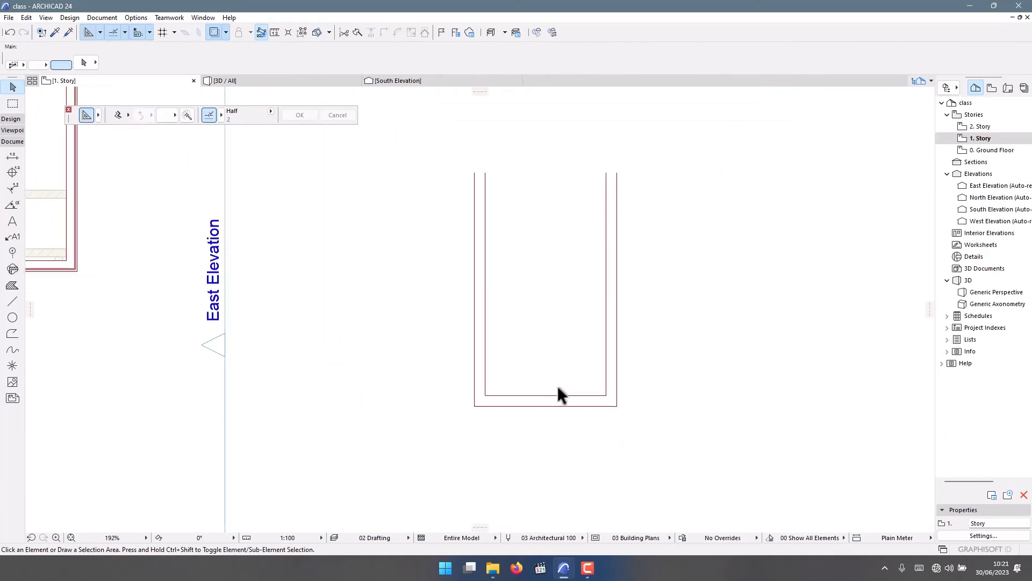
# Step: Draw a straight line across the open ends of the copied outlines, joining the two outer end points
pyautogui.click(5, 304)
pyautogui.scroll(4, 489, 153)
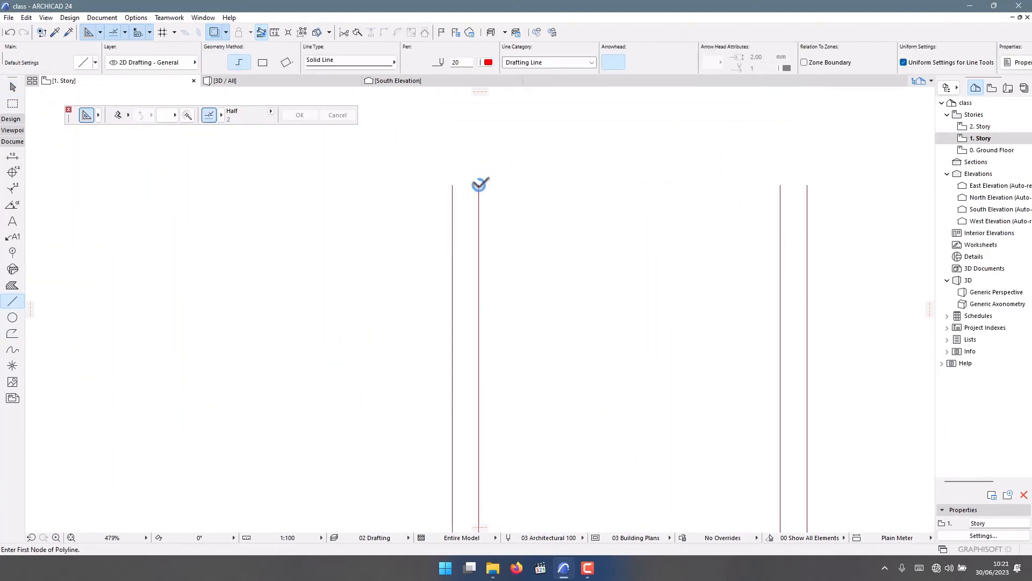
pyautogui.doubleClick(817, 177)
pyautogui.scroll(-4, 511, 156)
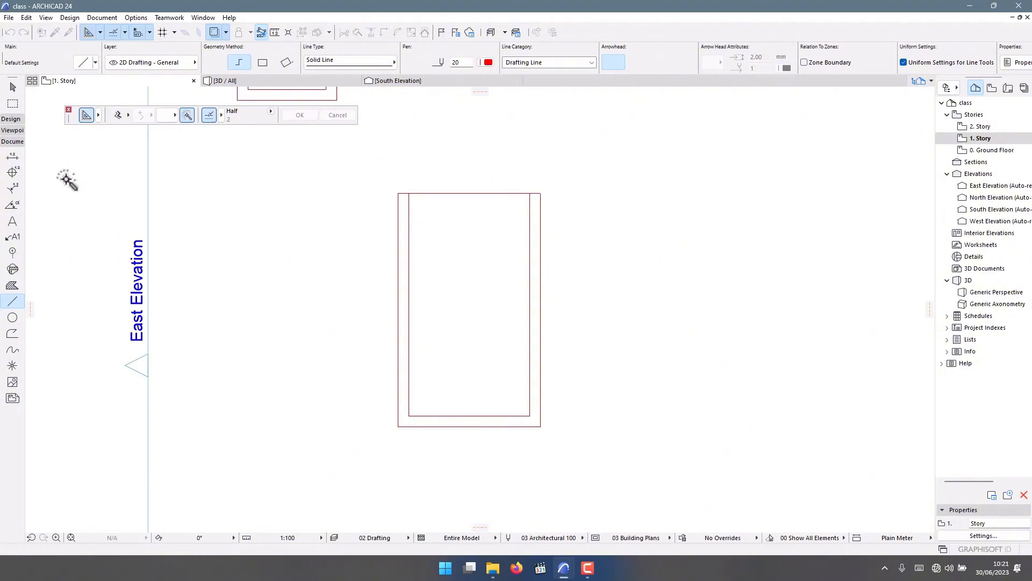
# Step: Create a U-shaped slab between the copied inner and outer outlines by tracing their boundary with the Magic Wand
pyautogui.click(11, 119)
pyautogui.click(13, 182)
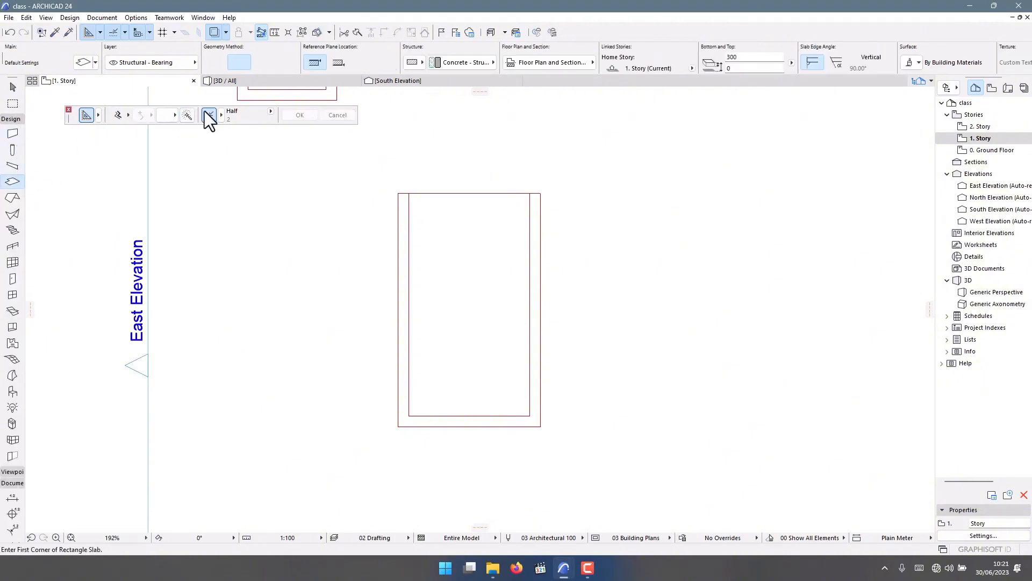
pyautogui.scroll(2, 438, 185)
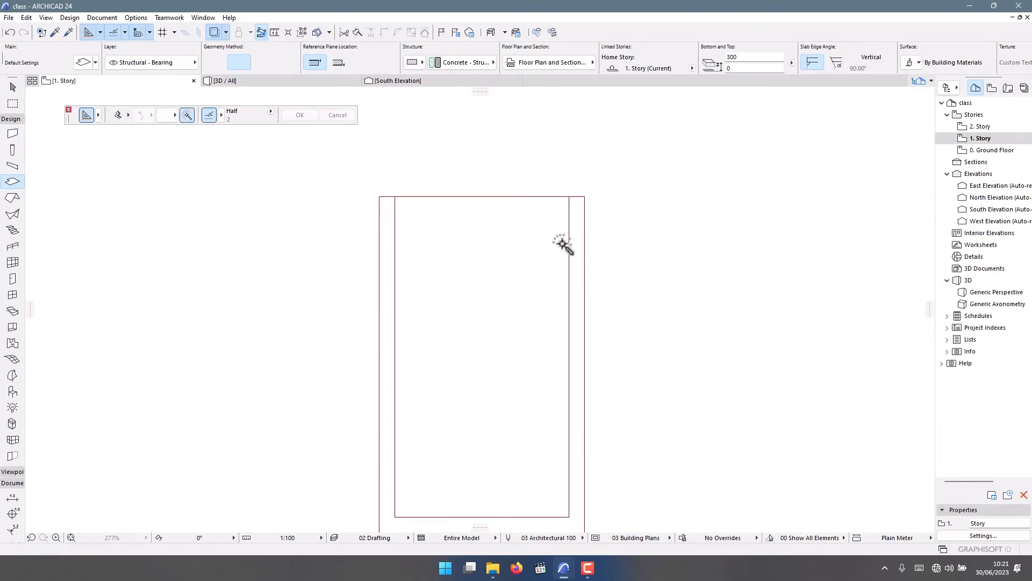
pyautogui.click(579, 237)
pyautogui.scroll(-1, 493, 203)
pyautogui.scroll(3, 512, 240)
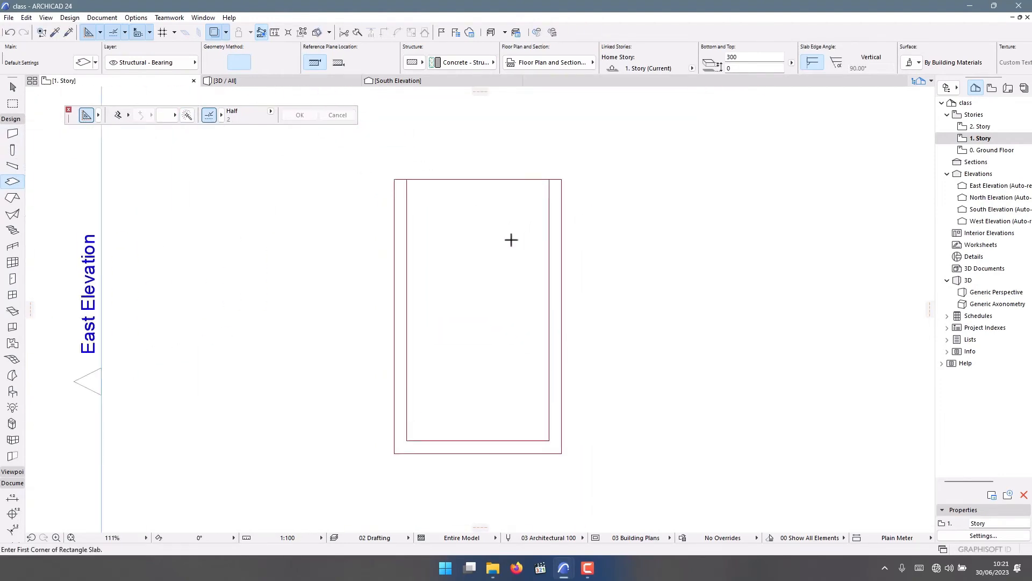
# Step: Set the new U-shaped slab's thickness to 45 and override its linked surfaces with Paint - Glossy White C 05
pyautogui.press('Escape')
pyautogui.click(338, 194)
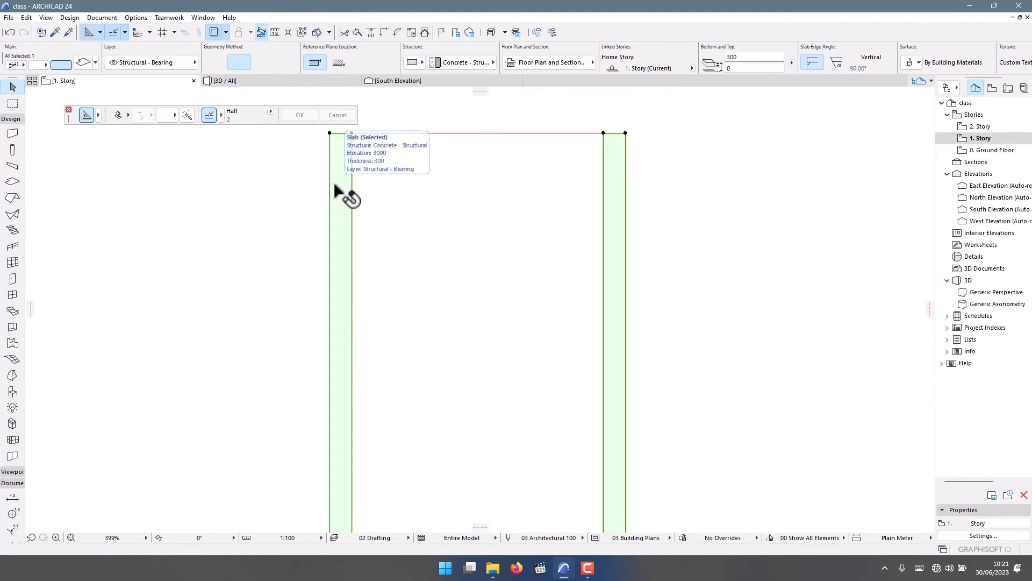
pyautogui.doubleClick(338, 195)
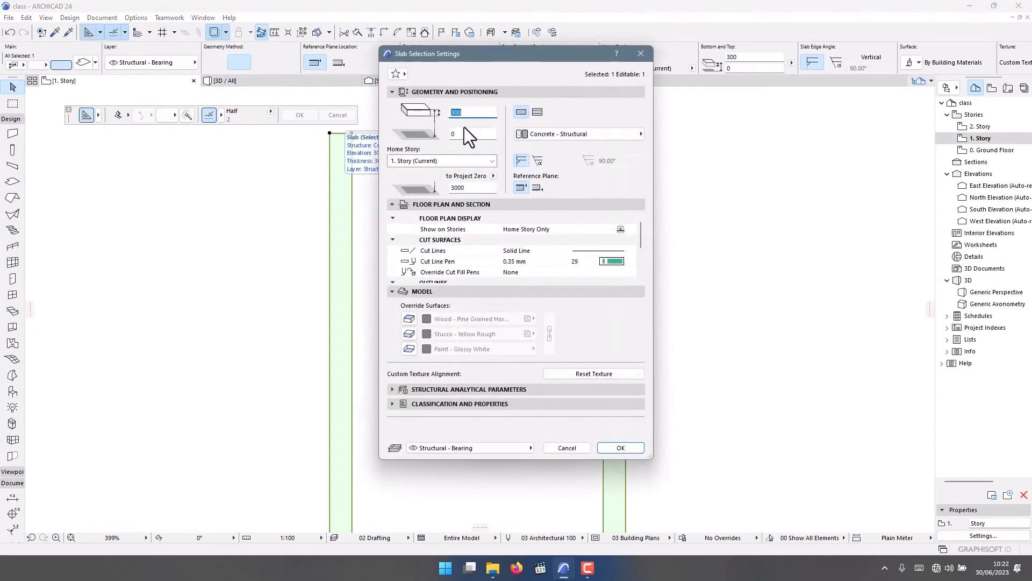
pyautogui.write('45')
pyautogui.click(410, 321)
pyautogui.click(409, 333)
pyautogui.click(435, 318)
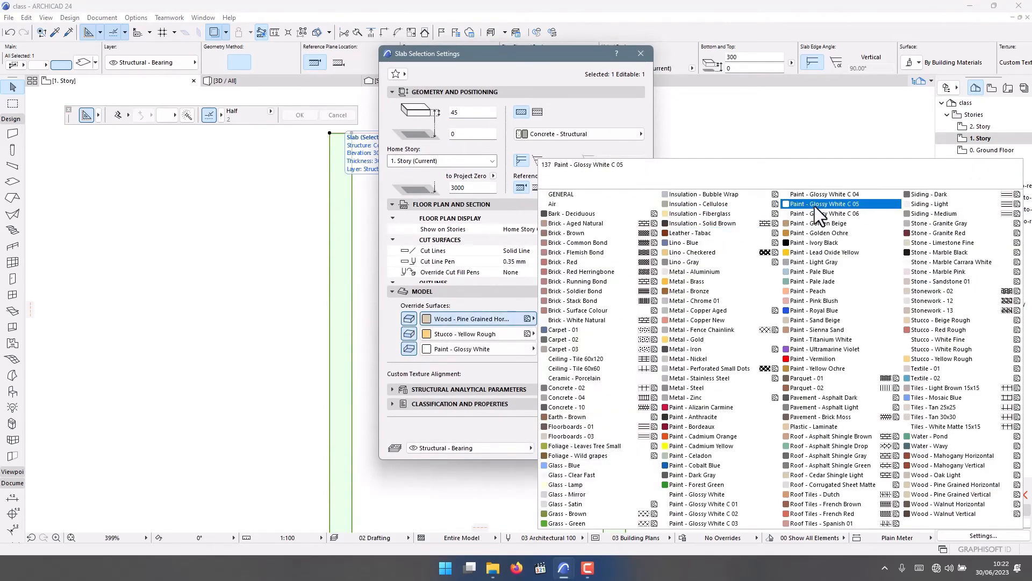
pyautogui.press('Escape')
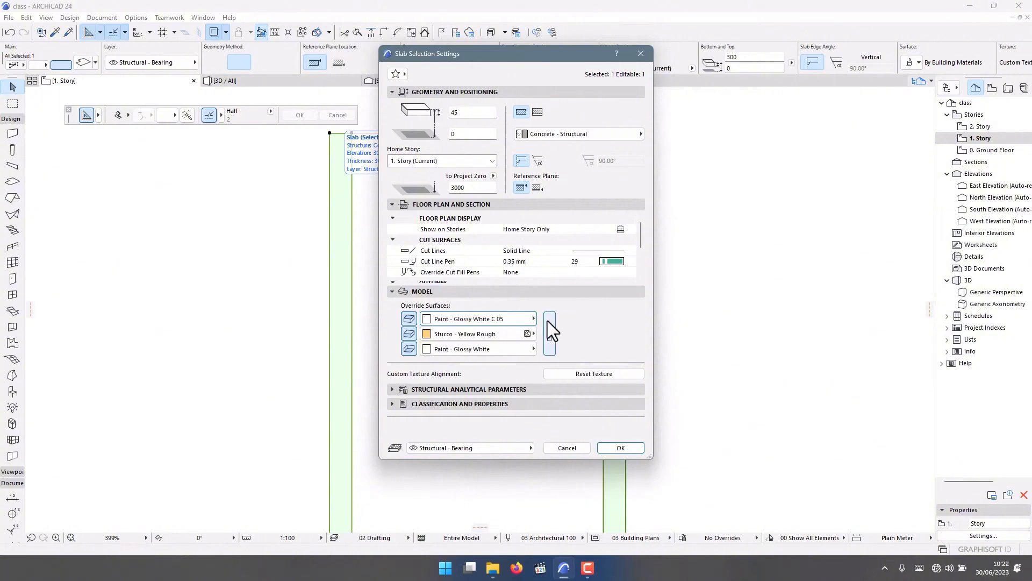
pyautogui.click(618, 449)
# Step: Move the 45-thick slab onto the projecting room, matching its outer corner to the outermost outline's corner
pyautogui.scroll(-6, 537, 264)
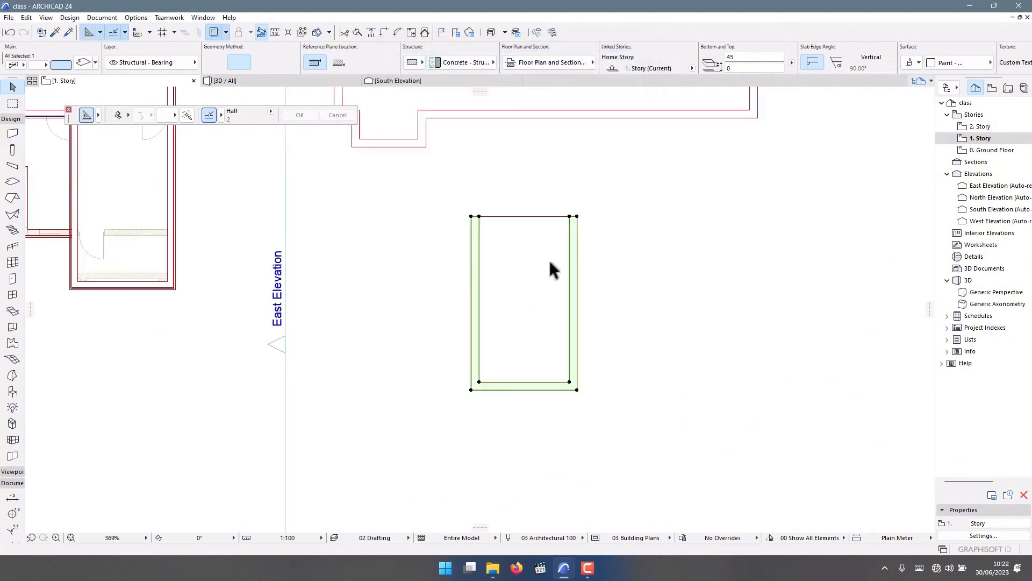
pyautogui.hotkey('ctrl', 'alt', 'd')
pyautogui.scroll(4, 551, 308)
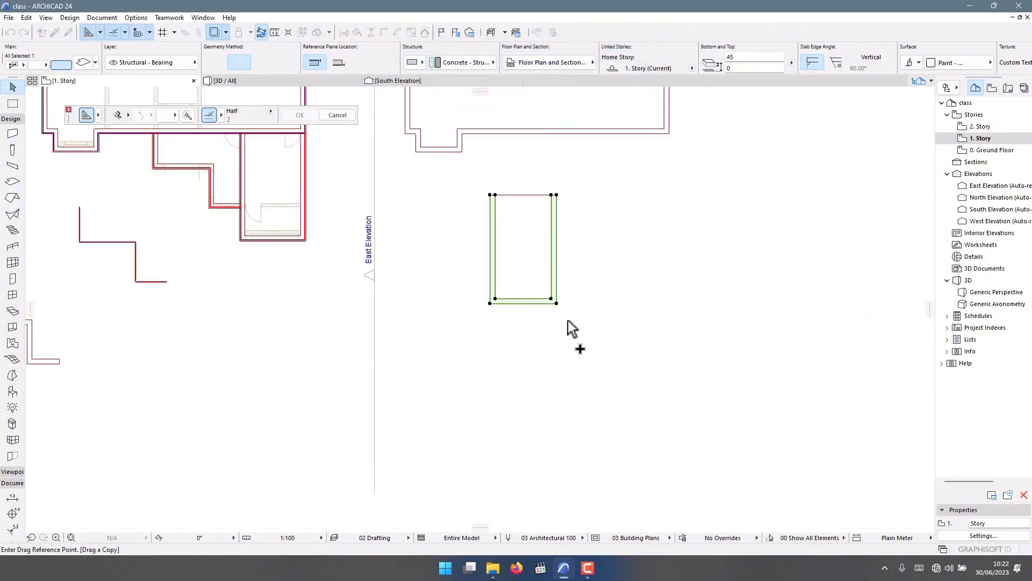
pyautogui.click(551, 294)
pyautogui.scroll(-4, 617, 341)
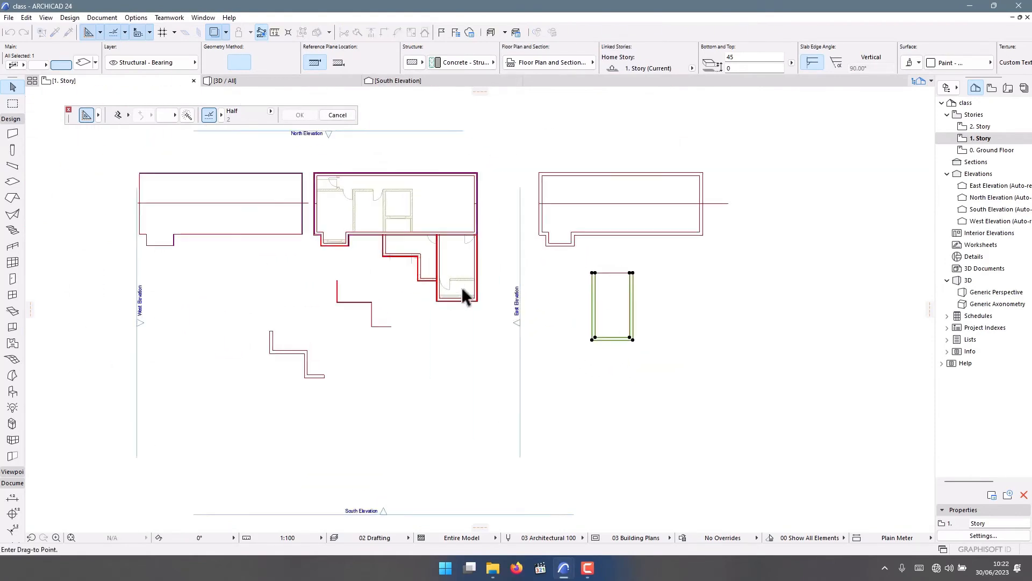
pyautogui.scroll(7, 518, 342)
pyautogui.scroll(4, 511, 304)
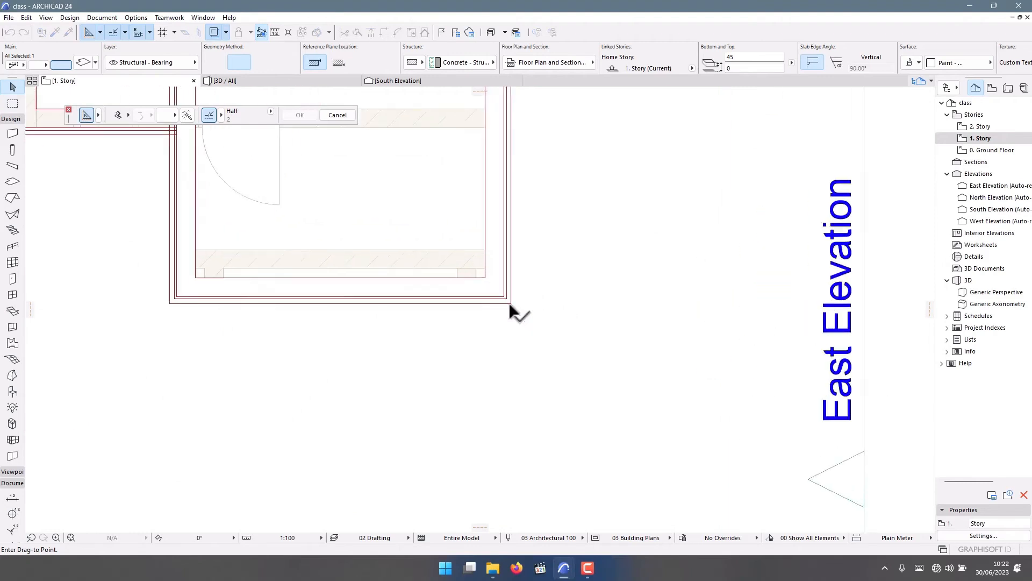
pyautogui.click(510, 305)
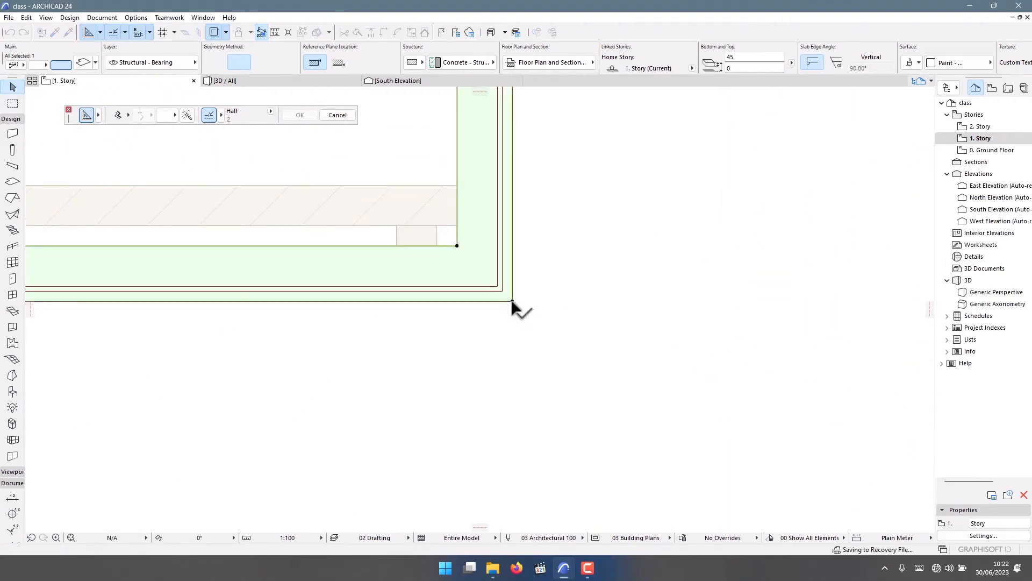
# Step: Examine how the projecting room's offset outlines line up at its outer corner and at the junction with the main house
pyautogui.click(496, 286)
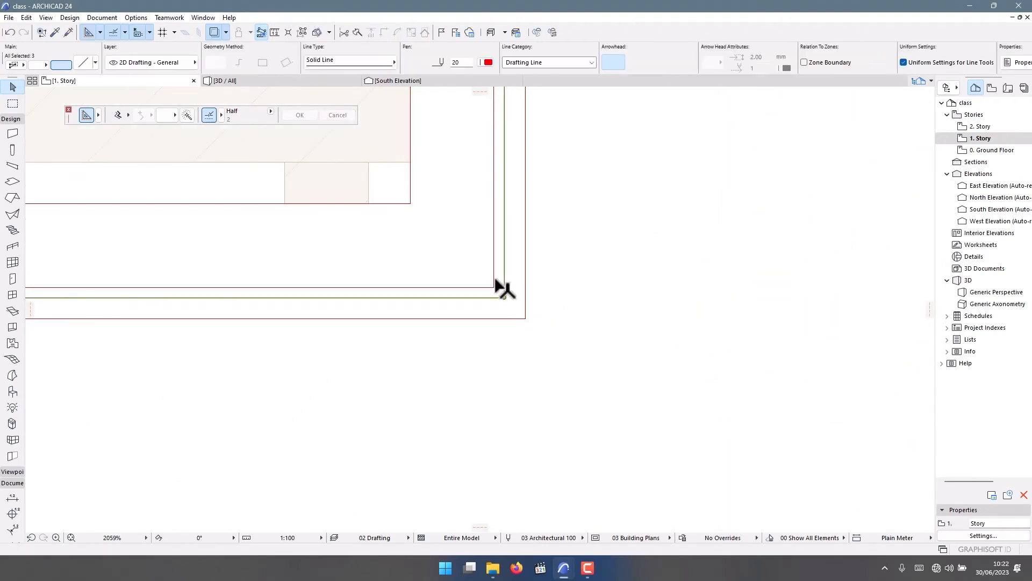
pyautogui.click(495, 282)
pyautogui.click(493, 224)
pyautogui.click(511, 295)
pyautogui.scroll(-10, 511, 294)
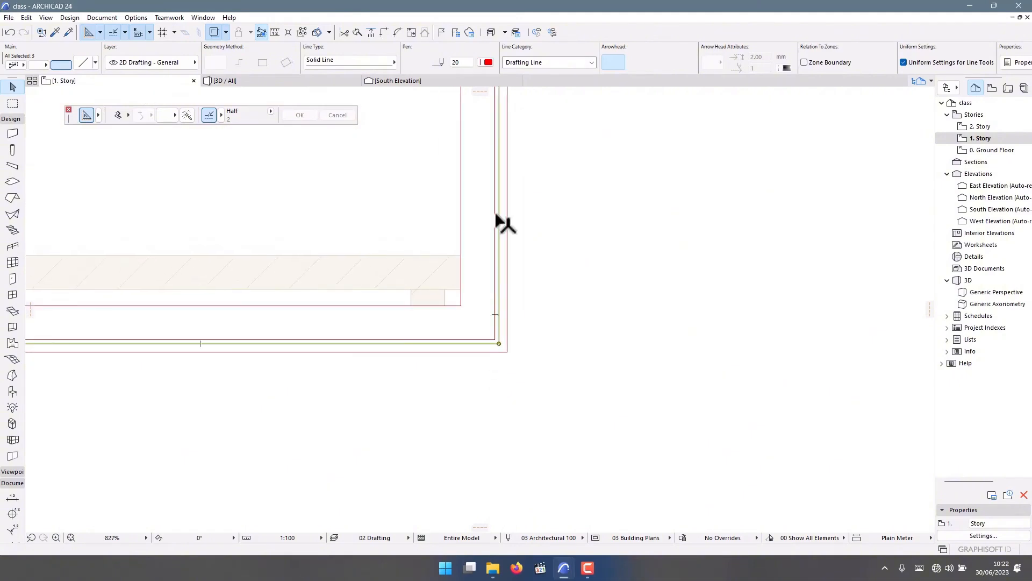
pyautogui.scroll(14, 510, 129)
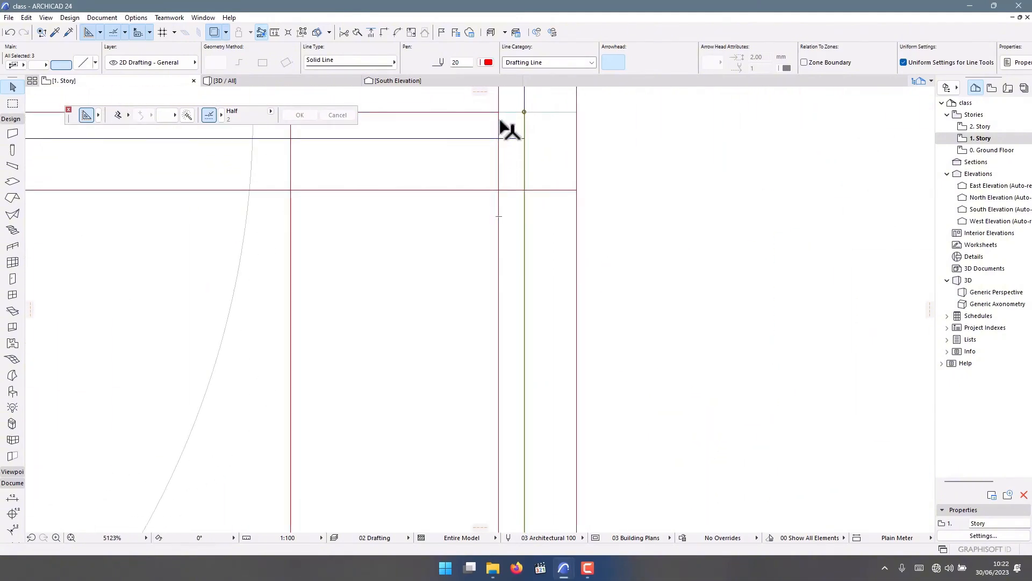
pyautogui.scroll(-13, 520, 199)
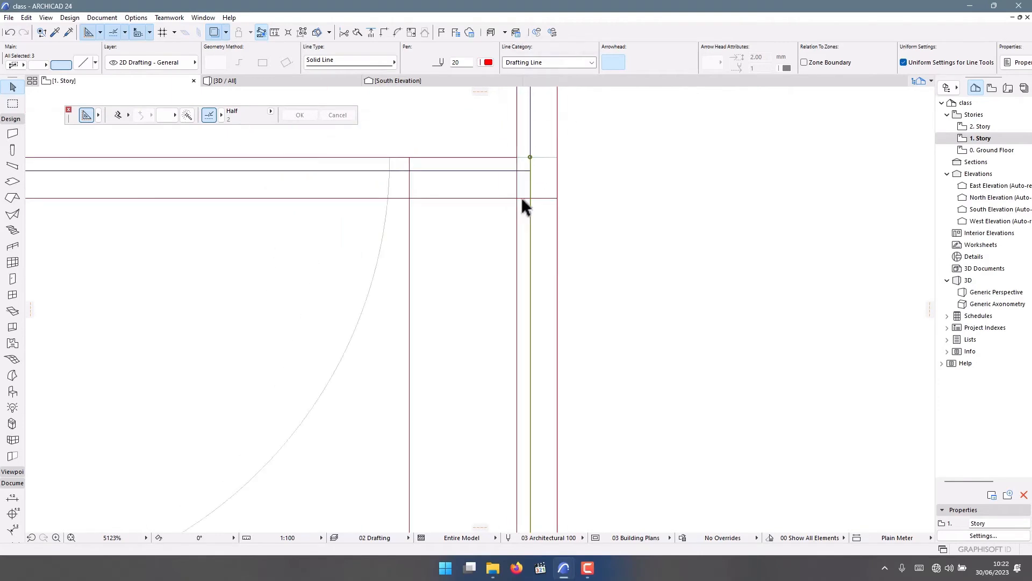
pyautogui.scroll(-3, 457, 376)
pyautogui.scroll(11, 512, 491)
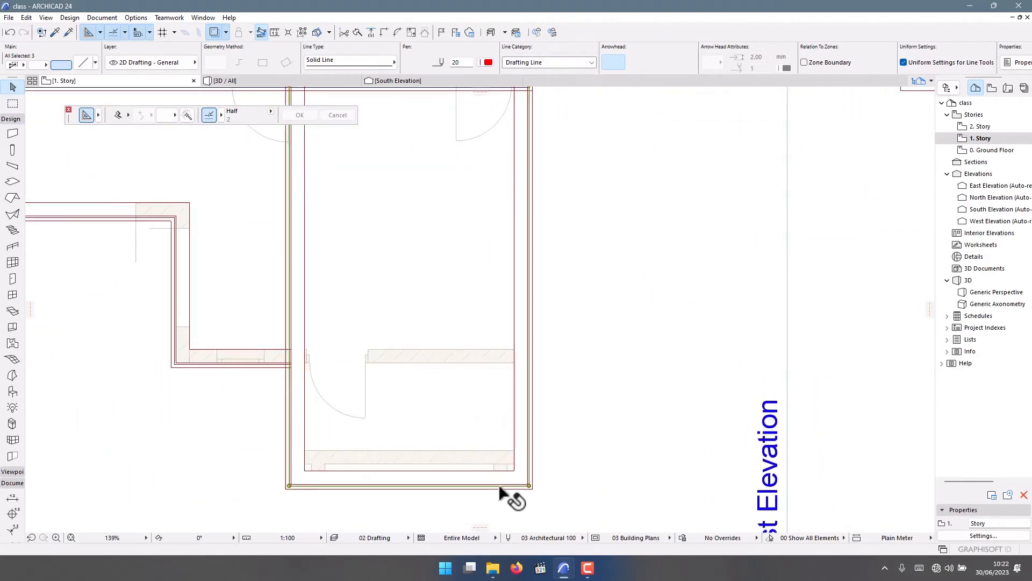
pyautogui.scroll(5, 602, 461)
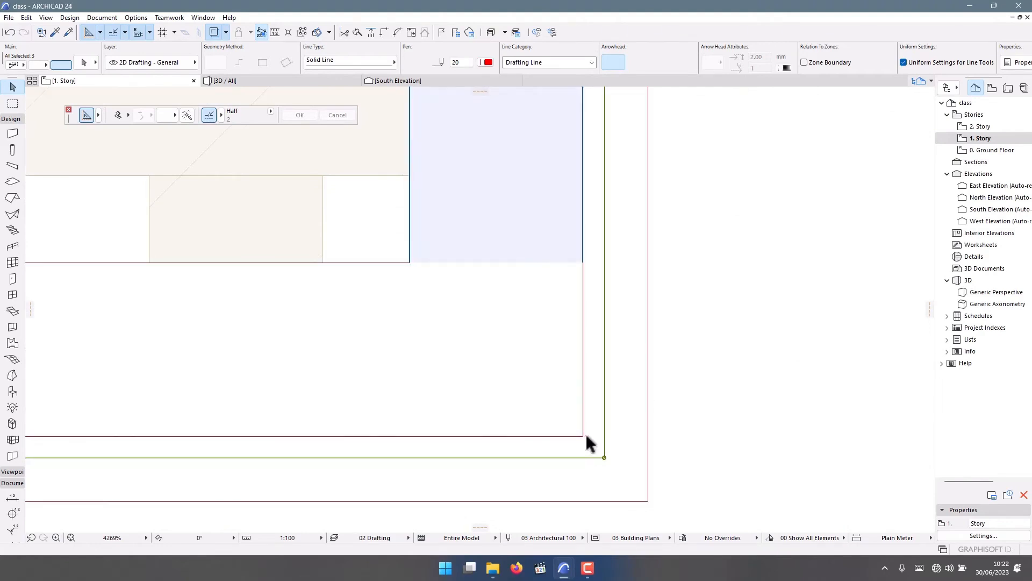
pyautogui.scroll(-5, 369, 396)
pyautogui.scroll(2, 434, 414)
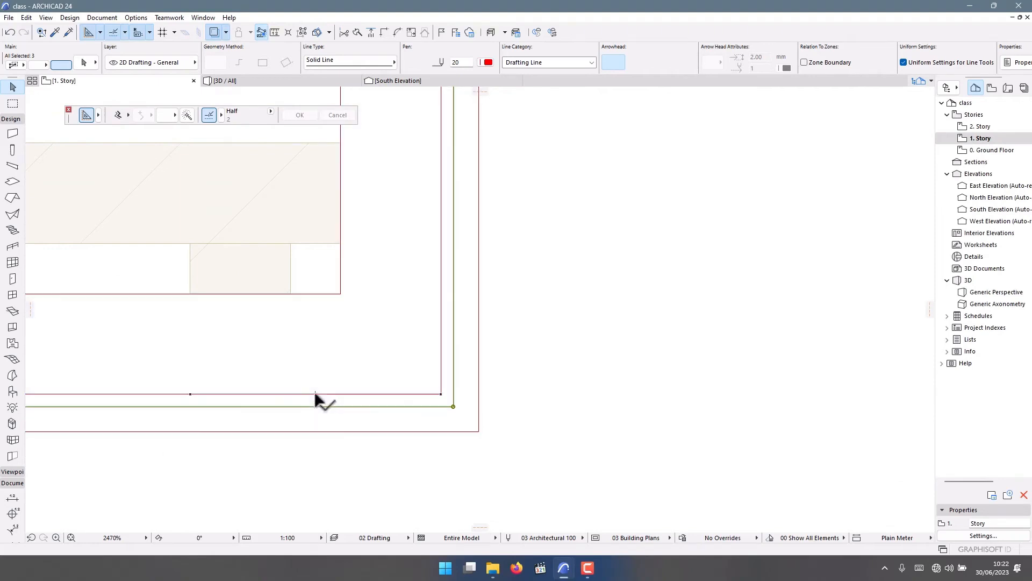
pyautogui.scroll(-5, 344, 414)
pyautogui.press('Escape')
# Step: Move the projecting room's middle outline by its outer corner to the empty area beside the first copied outlines
pyautogui.scroll(-2, 241, 376)
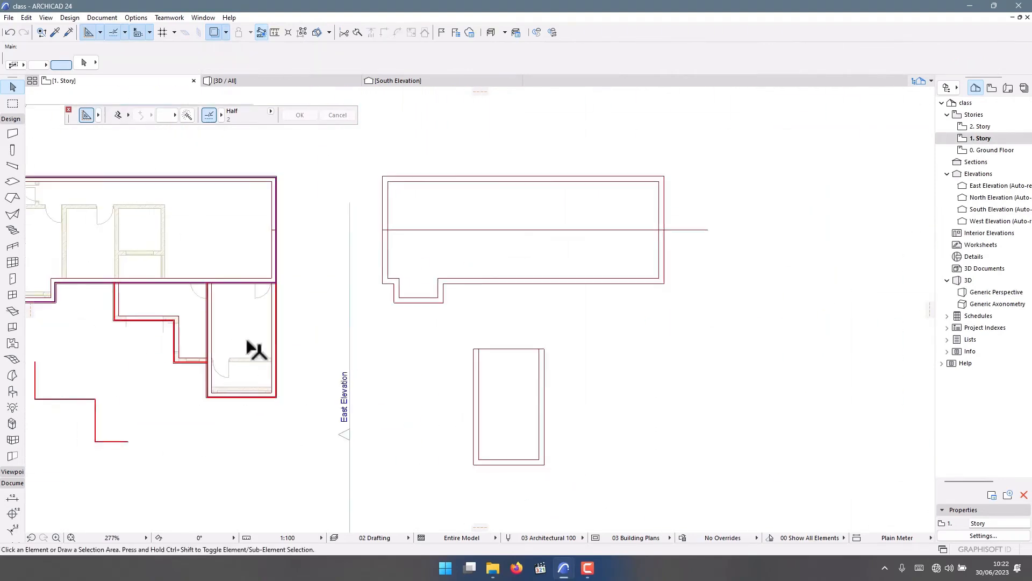
pyautogui.scroll(-2, 550, 334)
pyautogui.scroll(4, 583, 422)
pyautogui.scroll(-1, 543, 365)
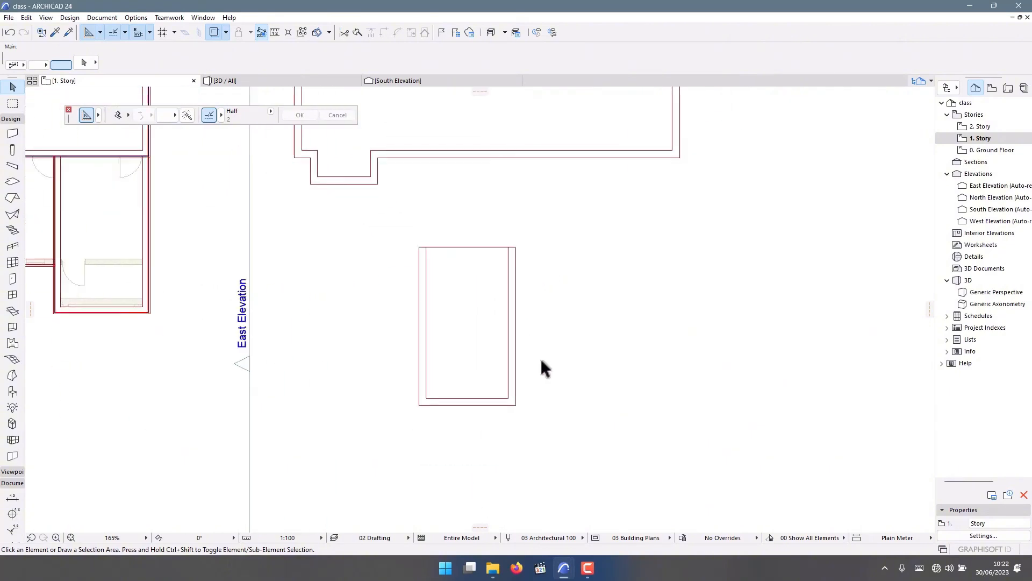
pyautogui.scroll(2, 543, 369)
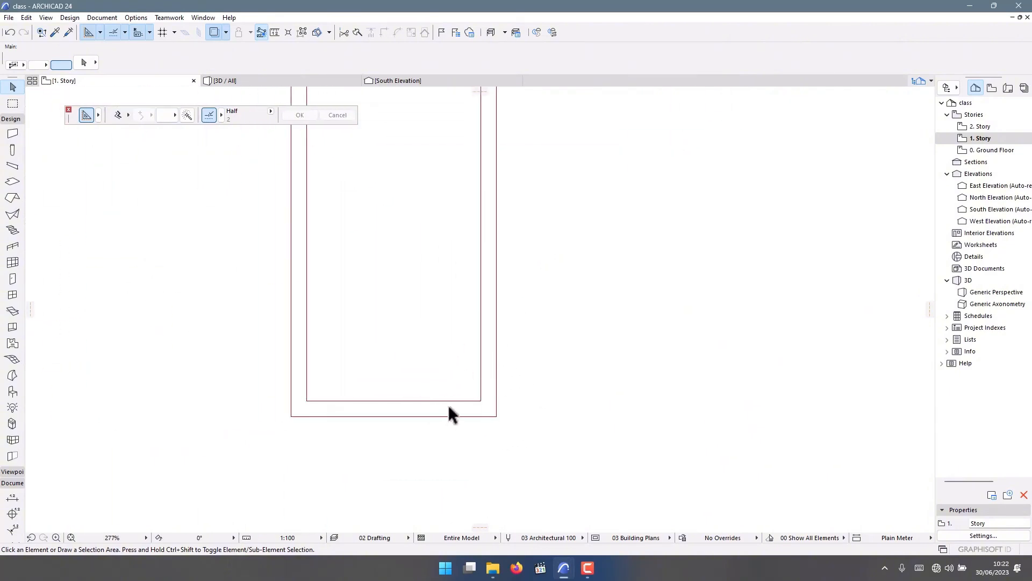
pyautogui.scroll(-1, 557, 396)
pyautogui.scroll(-6, 307, 350)
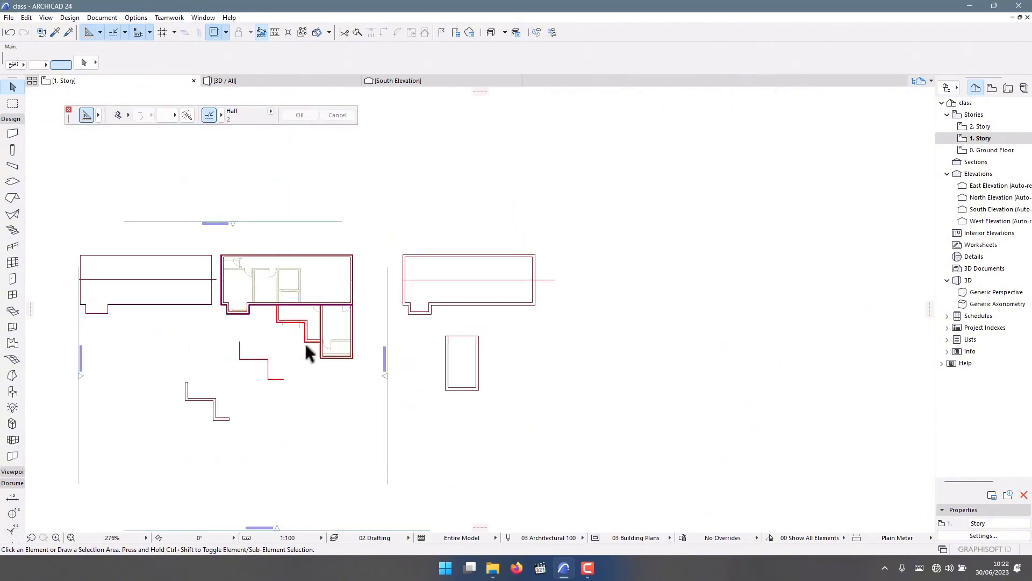
pyautogui.scroll(3, 371, 348)
pyautogui.scroll(10, 380, 355)
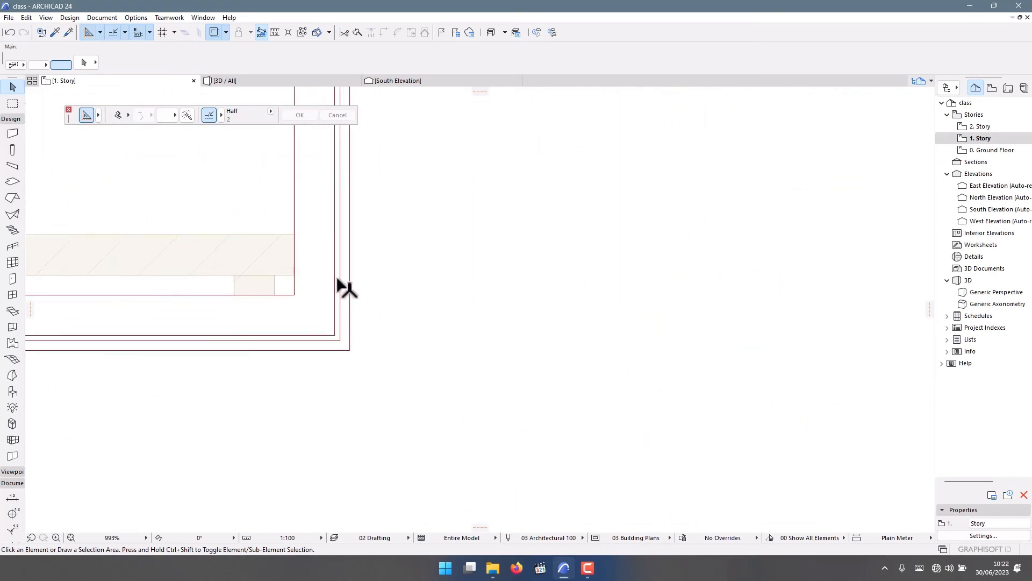
pyautogui.click(344, 283)
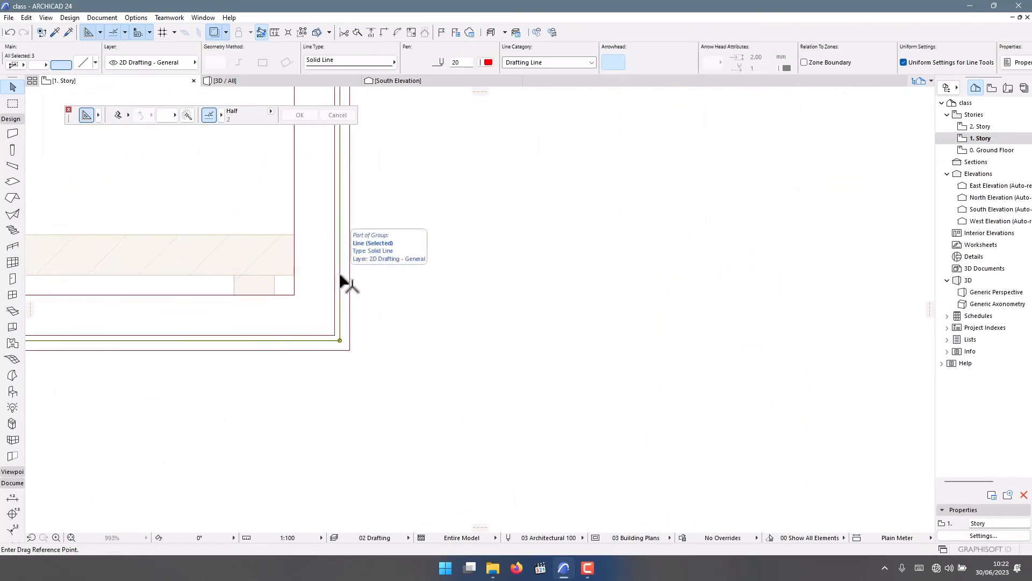
pyautogui.click(340, 340)
pyautogui.scroll(-10, 568, 335)
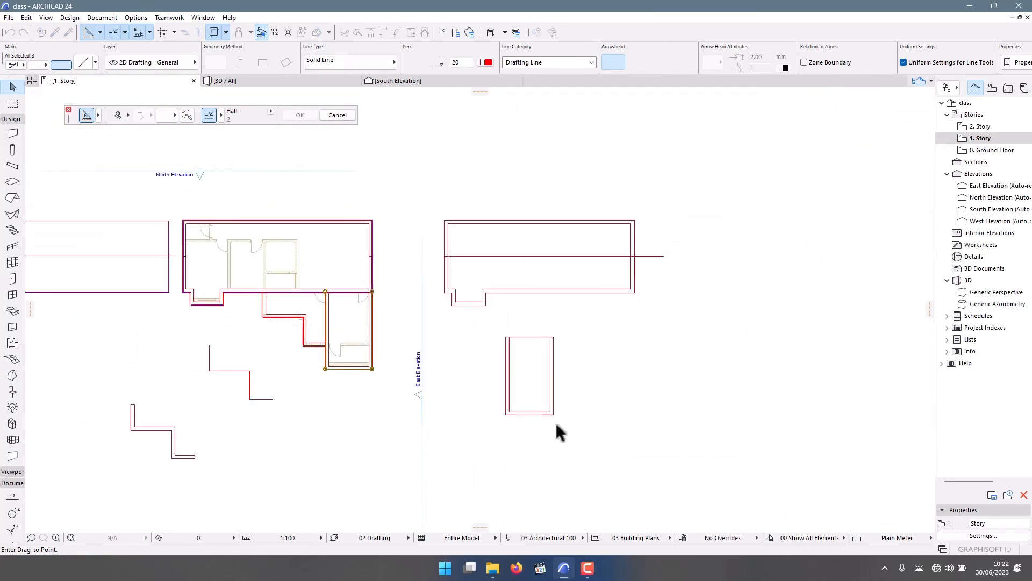
pyautogui.click(687, 417)
pyautogui.scroll(5, 688, 417)
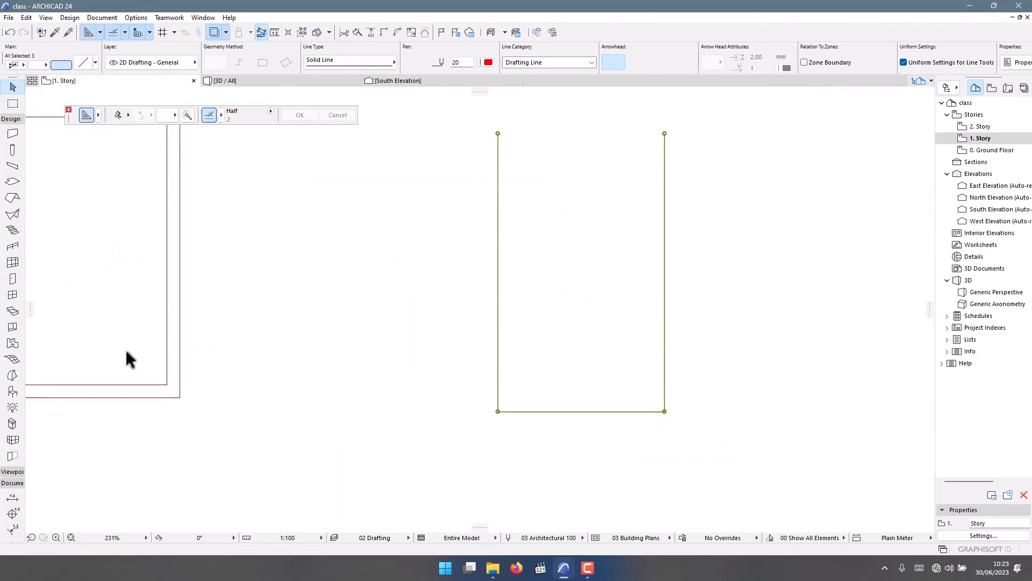
# Step: Create an inward offset copy of the selected U-shaped outline at a distance of 25
pyautogui.click(10, 119)
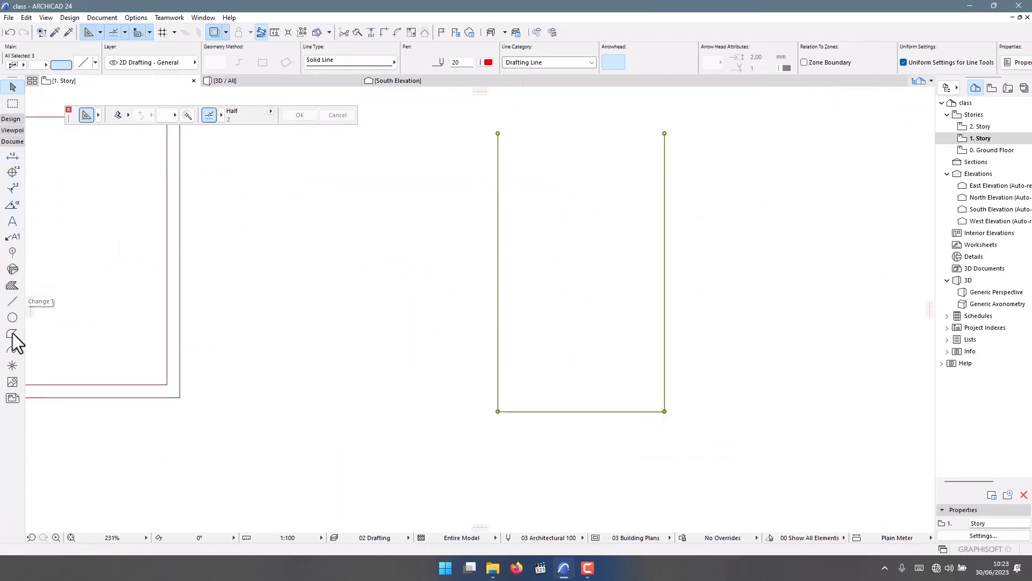
pyautogui.click(11, 303)
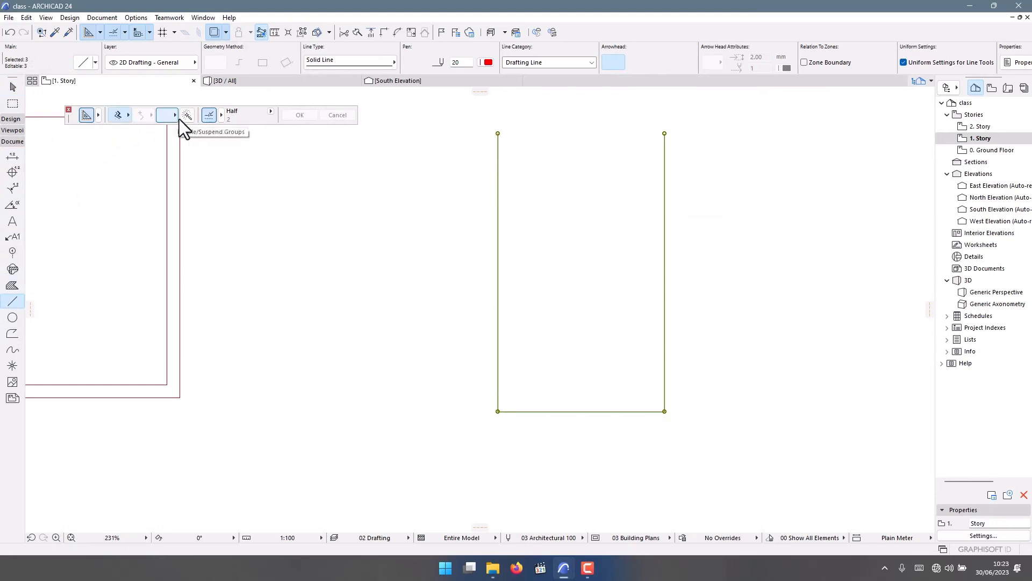
pyautogui.click(616, 411)
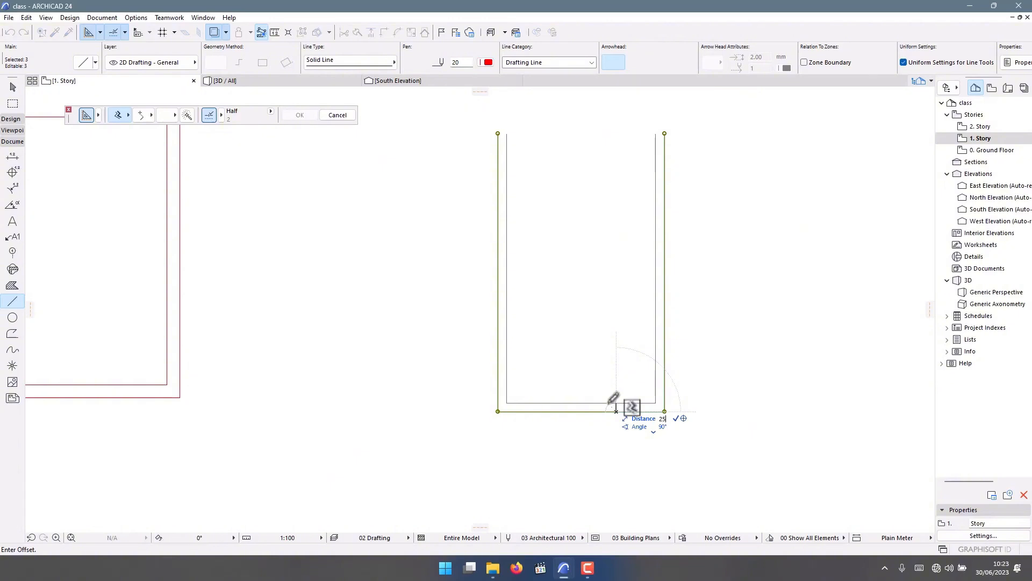
pyautogui.press('Return')
pyautogui.press('Escape')
pyautogui.press('Escape')
pyautogui.scroll(-2, 424, 334)
pyautogui.scroll(2, 460, 223)
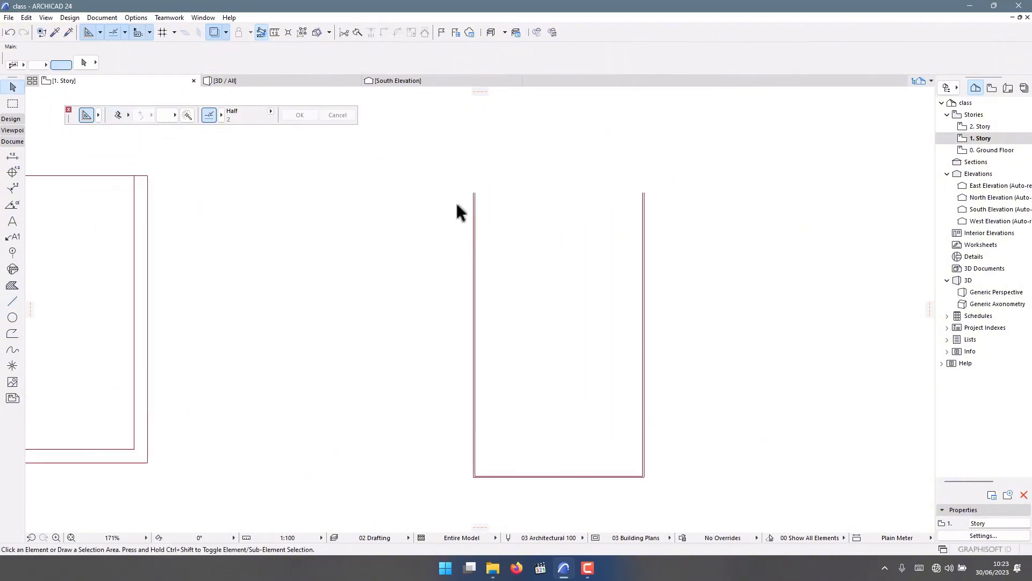
# Step: Draw a horizontal closing line about 4863 long across the U-shaped outlines' open ends, extending past the far leg
pyautogui.scroll(5, 457, 212)
pyautogui.click(12, 301)
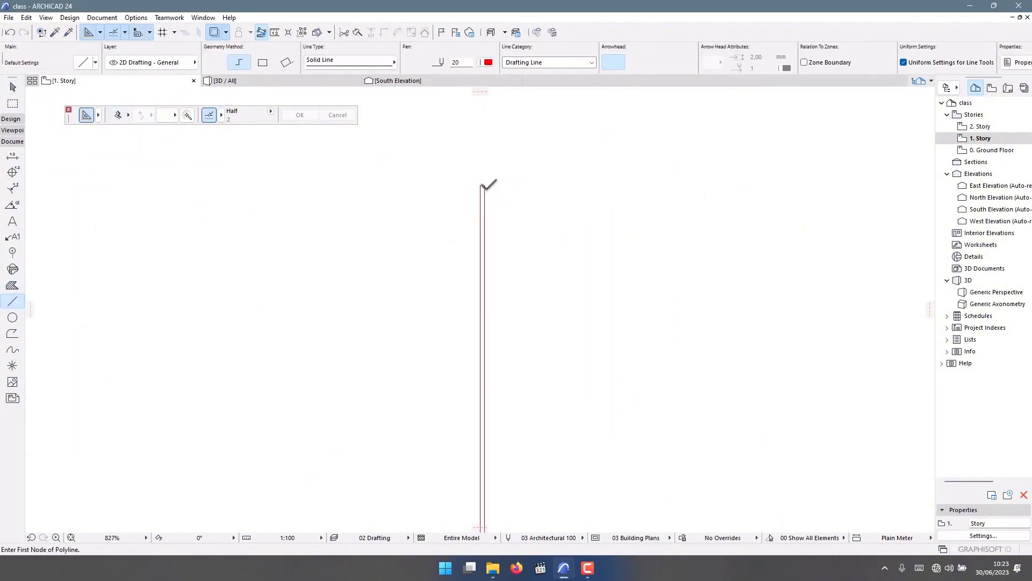
pyautogui.scroll(2, 482, 186)
pyautogui.hotkey('alt', 'Tab')
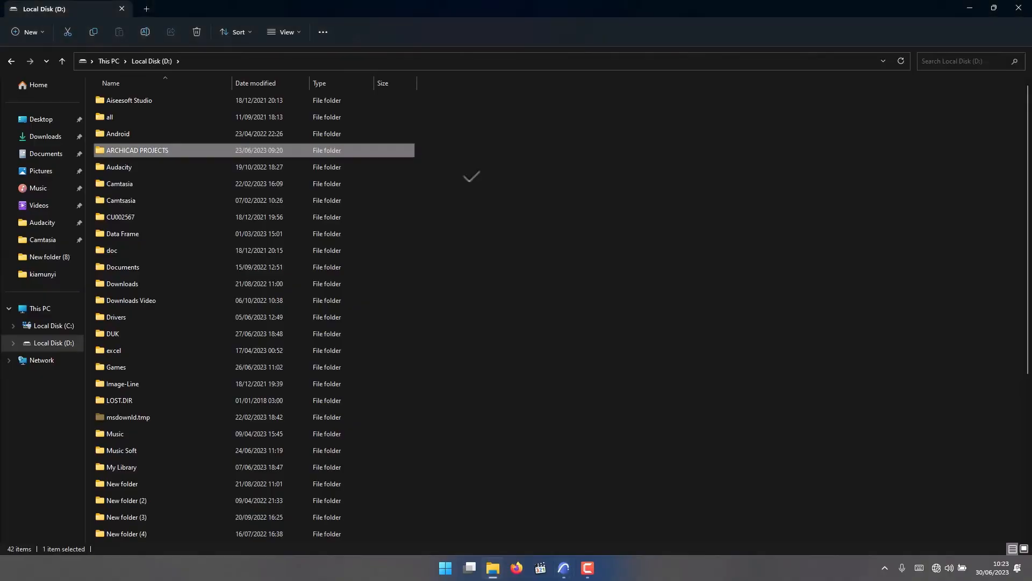
pyautogui.click(563, 569)
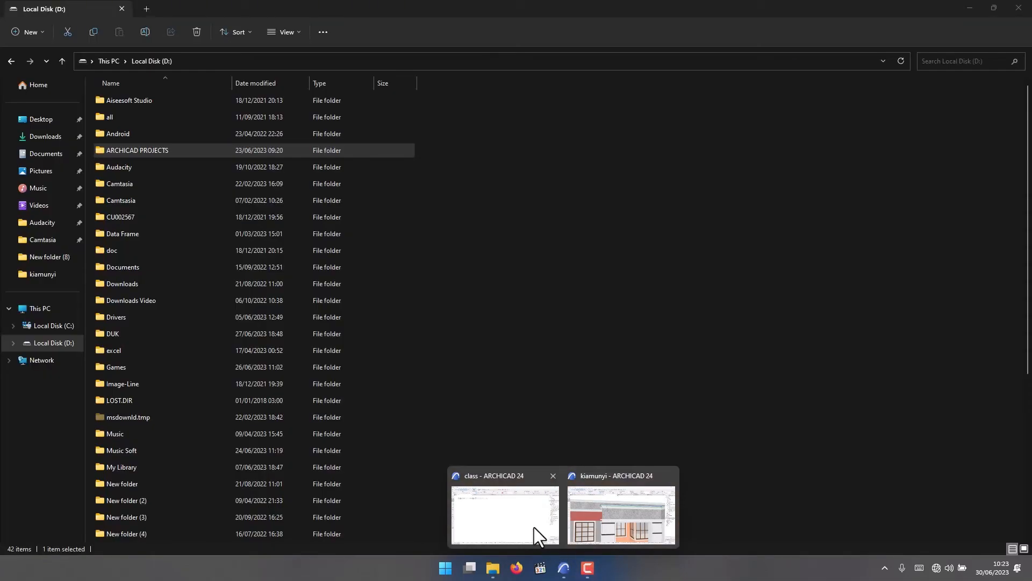
pyautogui.click(534, 527)
pyautogui.scroll(3, 471, 180)
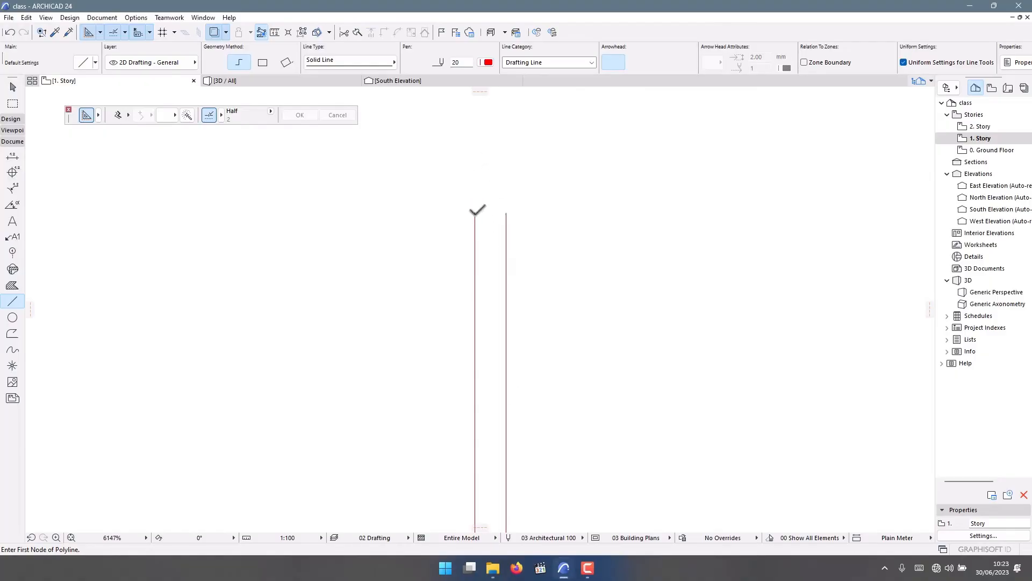
pyautogui.click(476, 212)
pyautogui.scroll(-5, 230, 224)
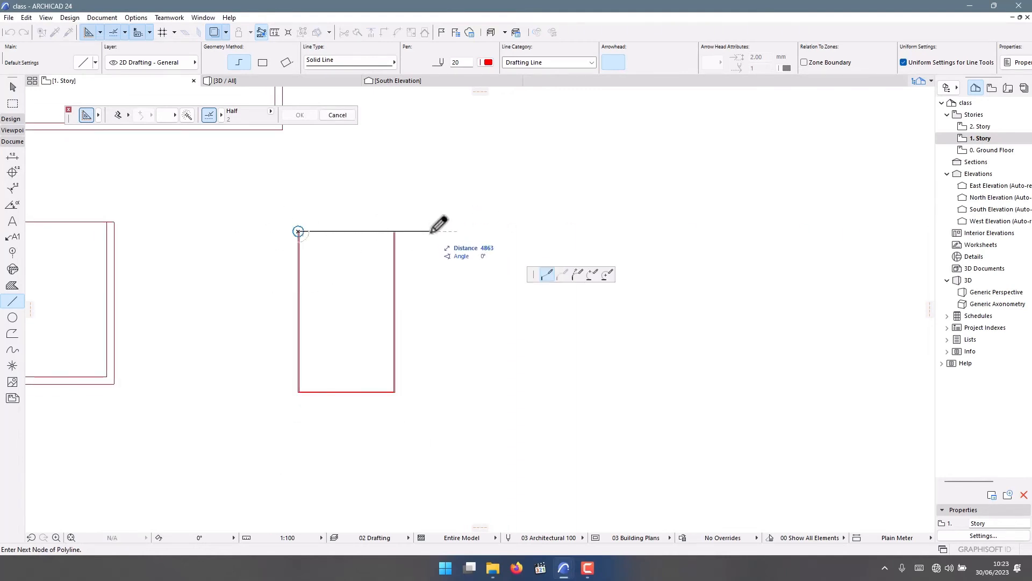
pyautogui.press('Escape')
pyautogui.scroll(10, 285, 228)
pyautogui.press('Escape')
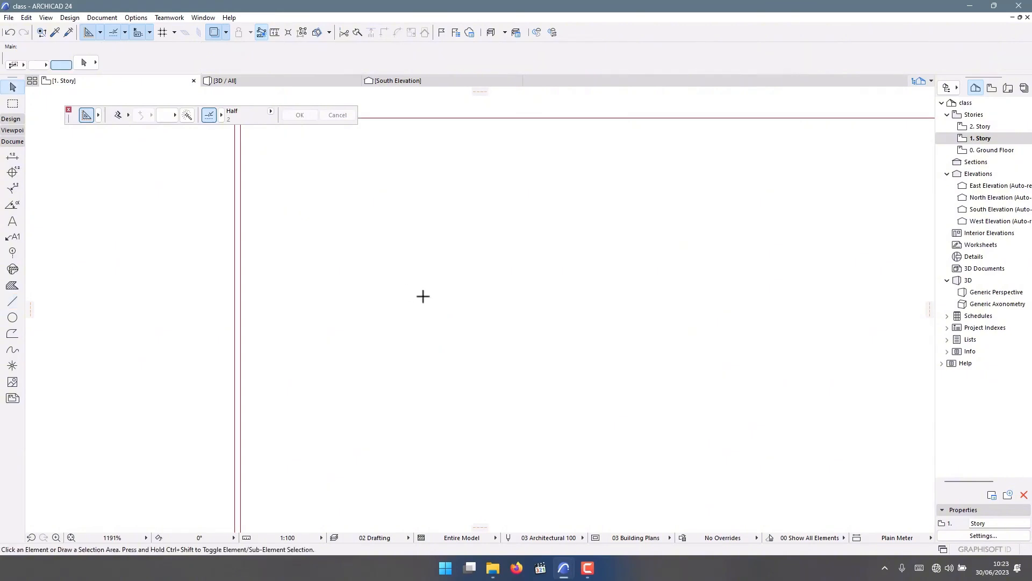
# Step: Fill the narrow strip between the two U-shaped outlines with a slab
pyautogui.click(11, 119)
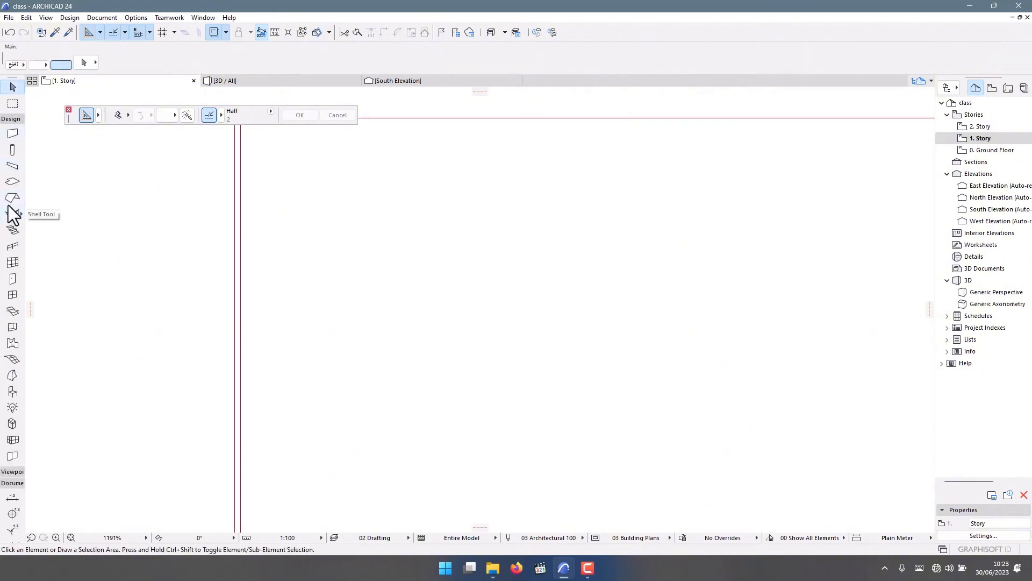
pyautogui.click(13, 188)
pyautogui.scroll(-5, 322, 268)
pyautogui.scroll(2, 319, 273)
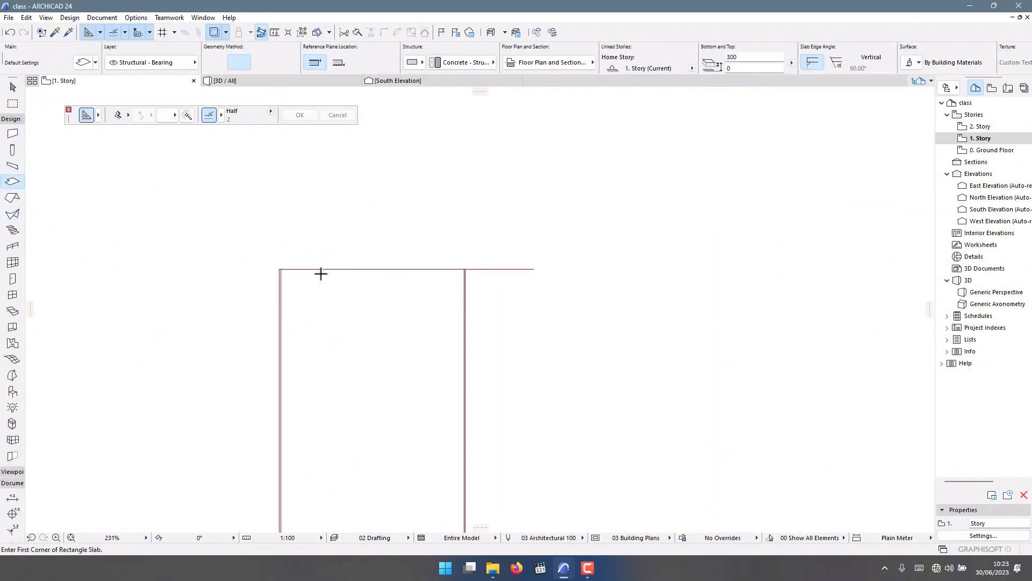
pyautogui.scroll(5, 247, 225)
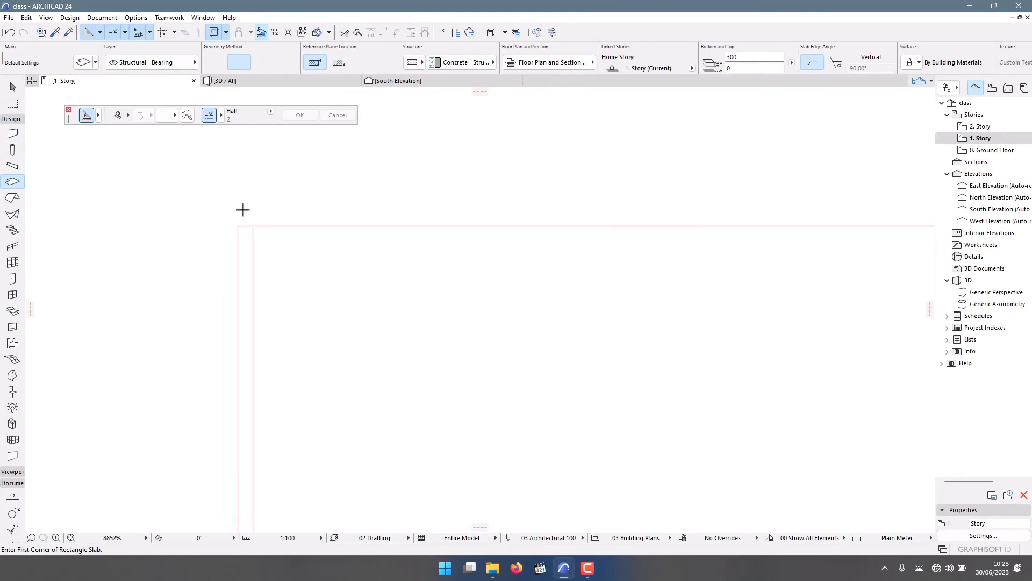
pyautogui.scroll(5, 245, 222)
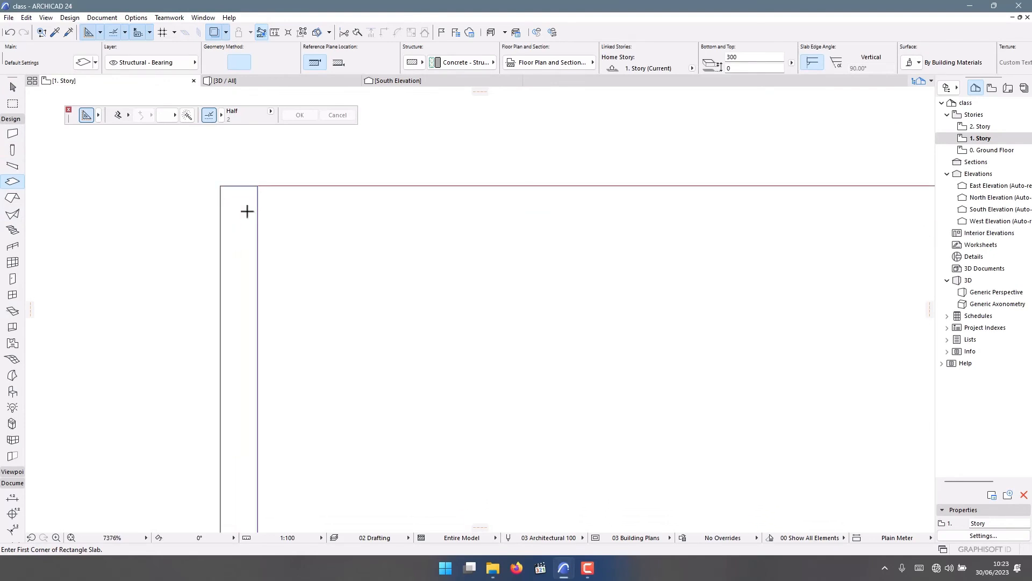
pyautogui.scroll(-4, 247, 212)
pyautogui.press('Escape')
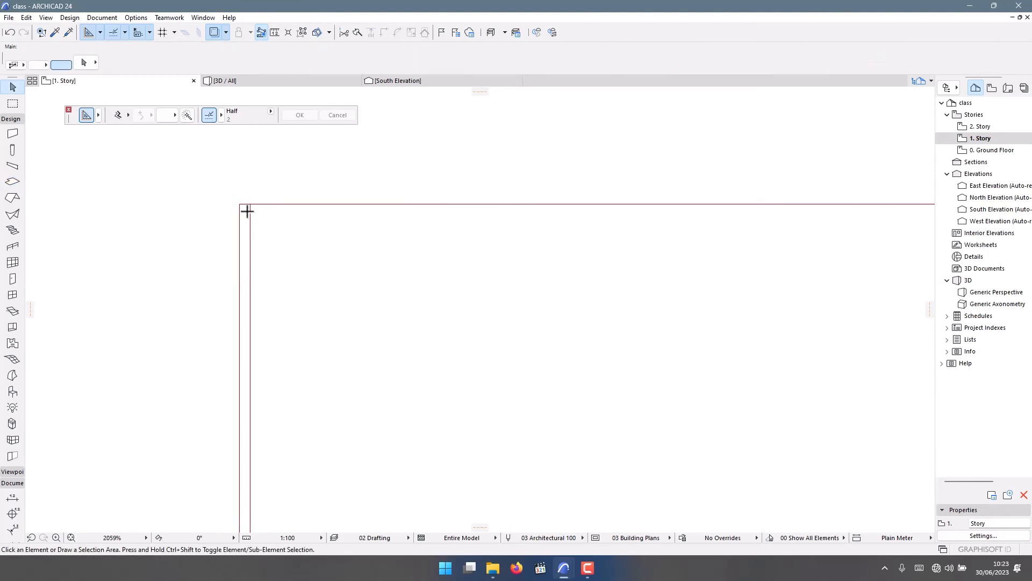
# Step: Set the new narrow U-shaped slab's thickness to 75 and override its linked surfaces with Paint - Glossy White C 06
pyautogui.click(248, 211)
pyautogui.scroll(-5, 324, 277)
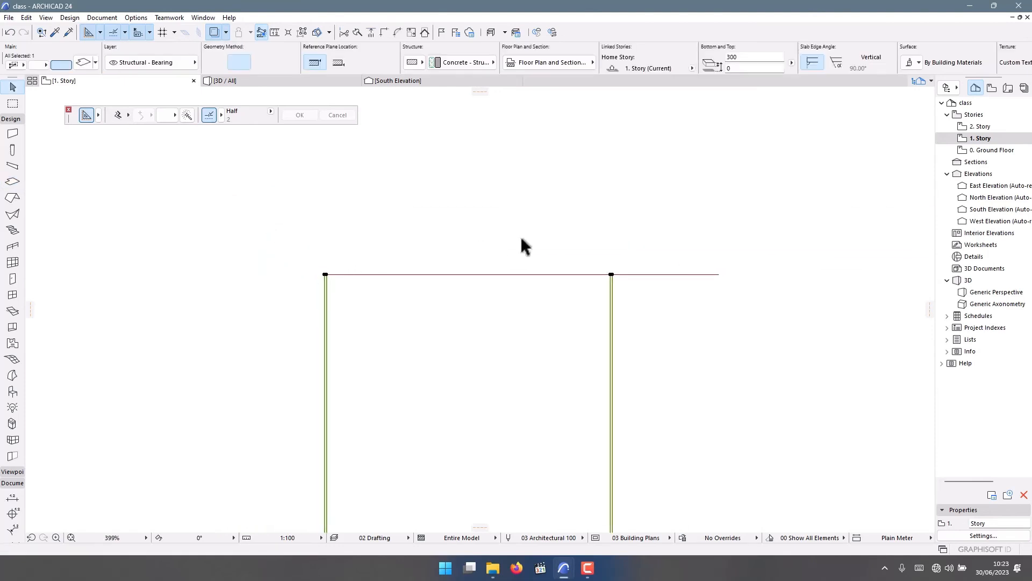
pyautogui.hotkey('ctrl', 't')
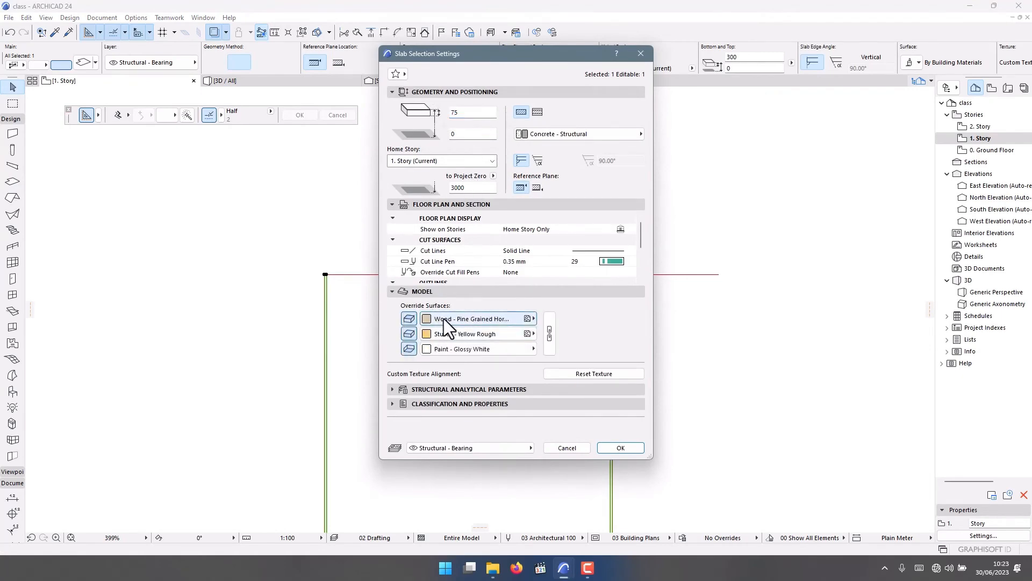
pyautogui.click(443, 319)
pyautogui.click(847, 221)
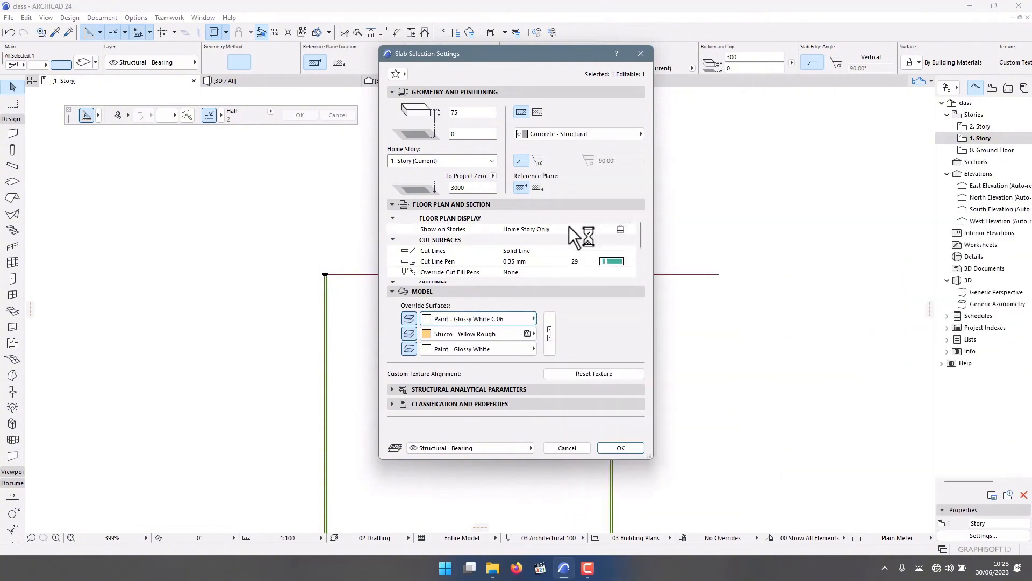
pyautogui.click(548, 332)
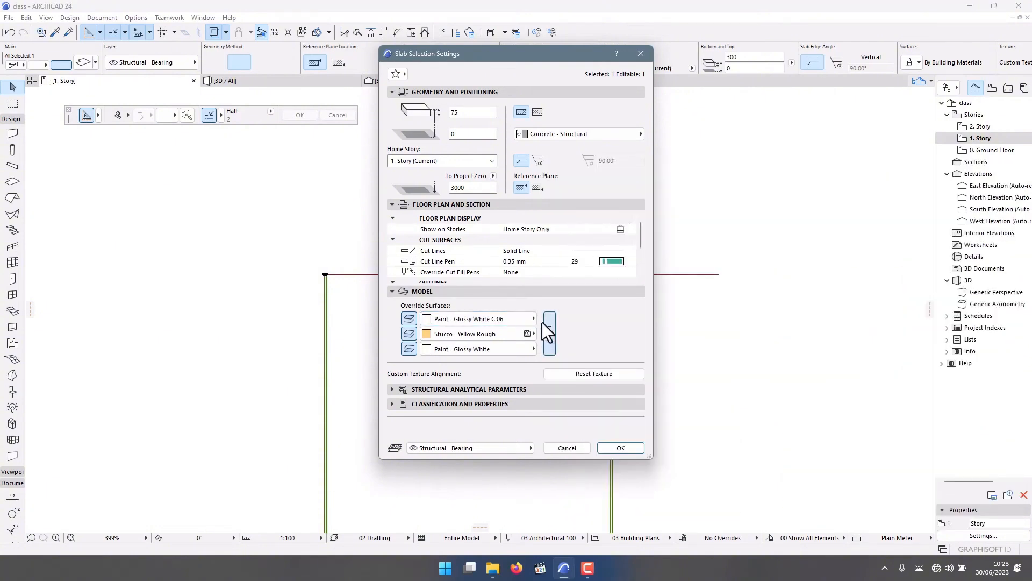
pyautogui.click(618, 447)
# Step: Switch to the kiamunyi project and check the thickness and elevation of the projecting room's upper band slabs in 3D
pyautogui.scroll(-7, 674, 318)
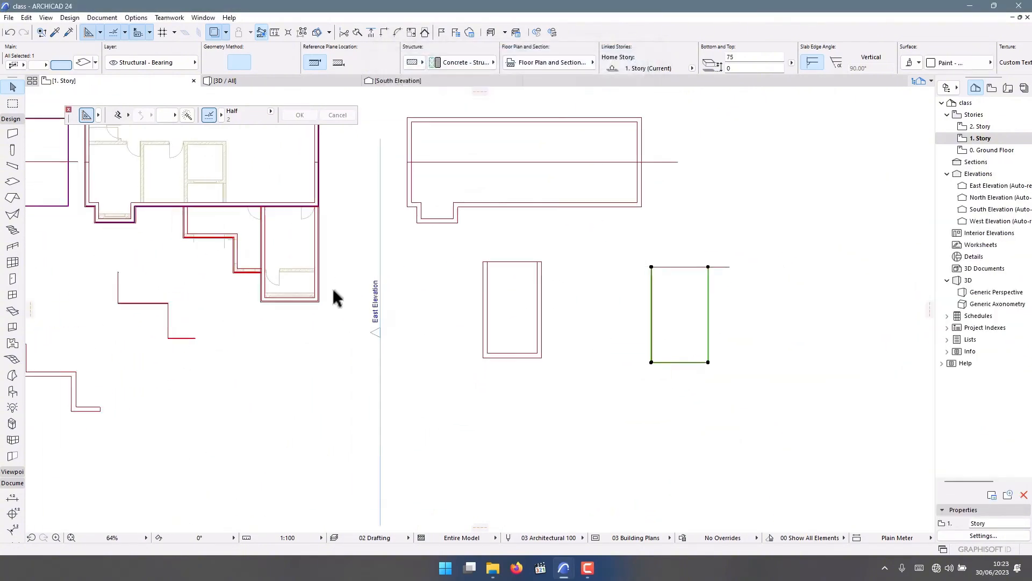
pyautogui.scroll(8, 334, 291)
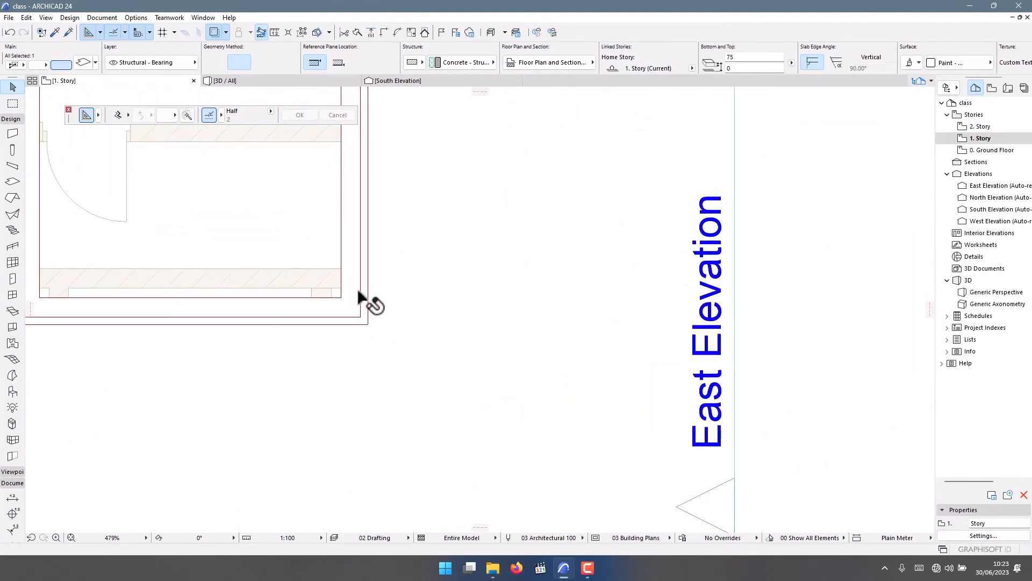
pyautogui.scroll(-4, 358, 293)
pyautogui.scroll(-3, 521, 280)
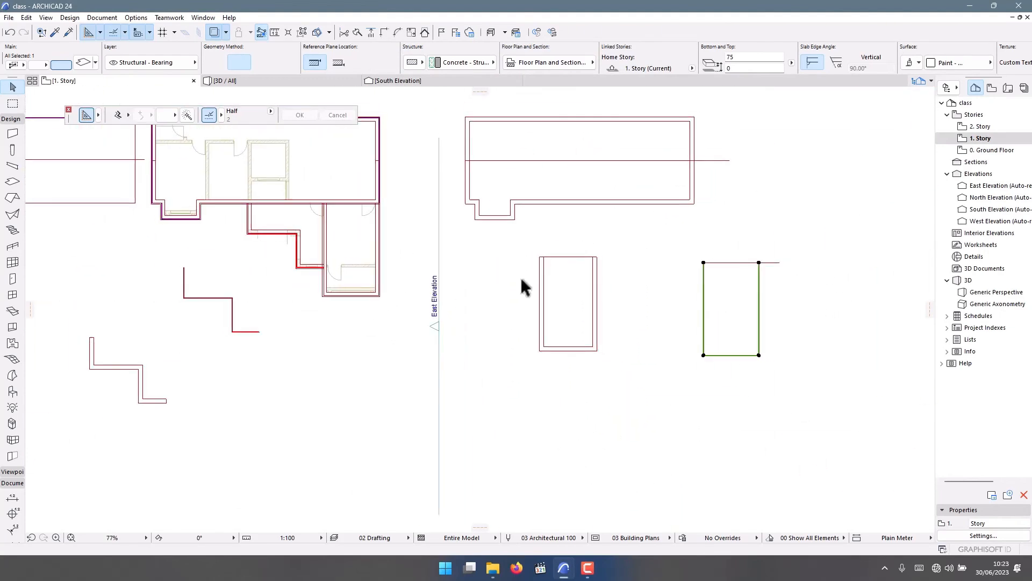
pyautogui.moveTo(564, 566)
pyautogui.click(567, 522)
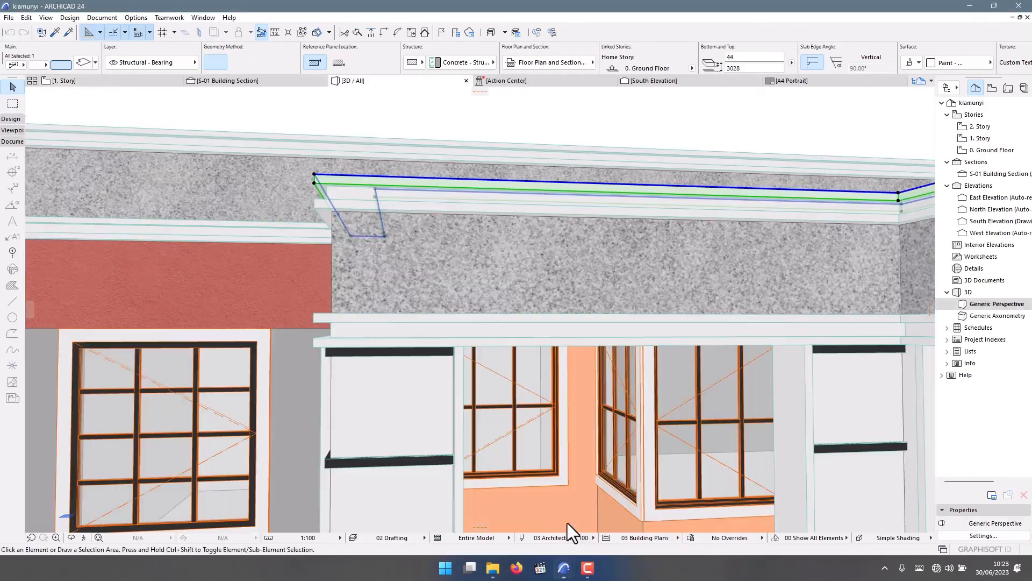
pyautogui.scroll(-3, 425, 333)
pyautogui.scroll(-2, 388, 345)
pyautogui.moveTo(630, 266); pyautogui.dragTo(320, 310, button='middle')
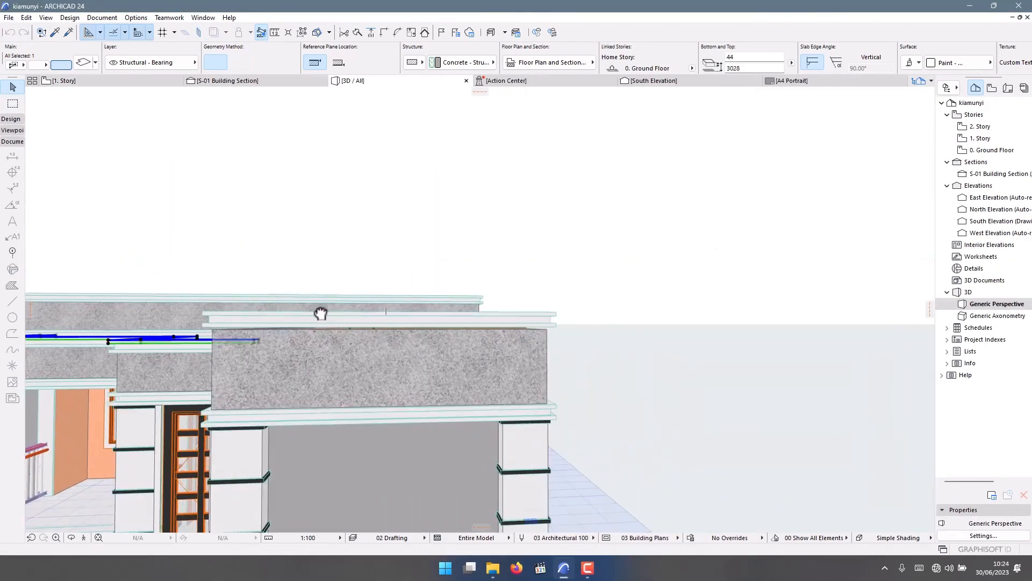
pyautogui.click(320, 314)
pyautogui.scroll(5, 242, 315)
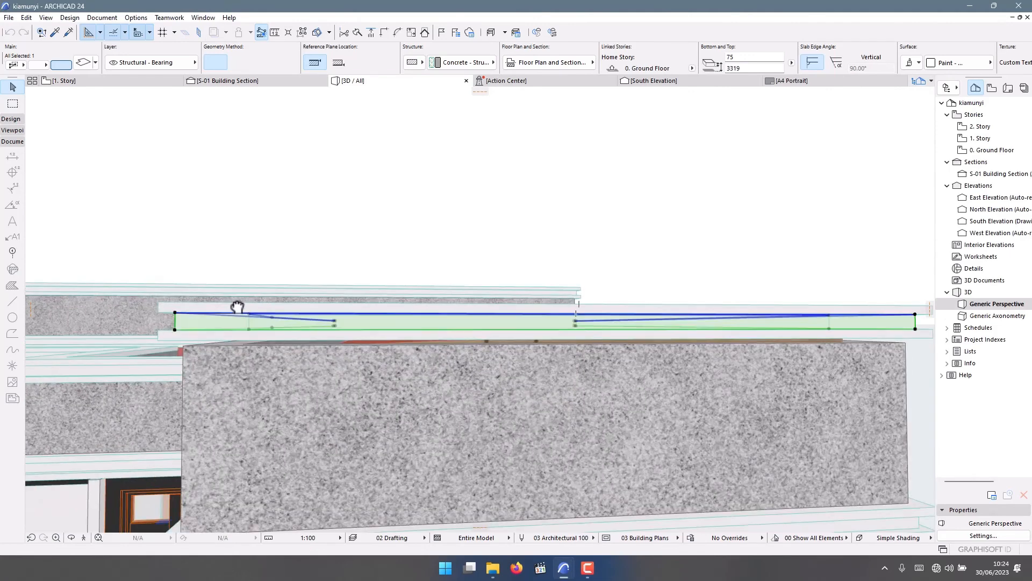
pyautogui.click(237, 306)
pyautogui.doubleClick(236, 307)
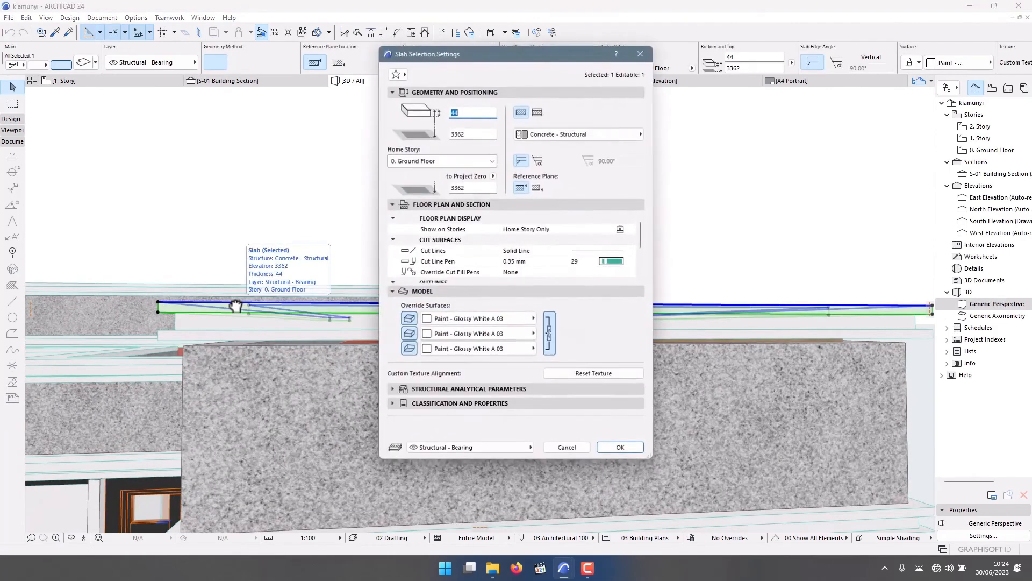
pyautogui.click(641, 53)
pyautogui.moveTo(563, 575)
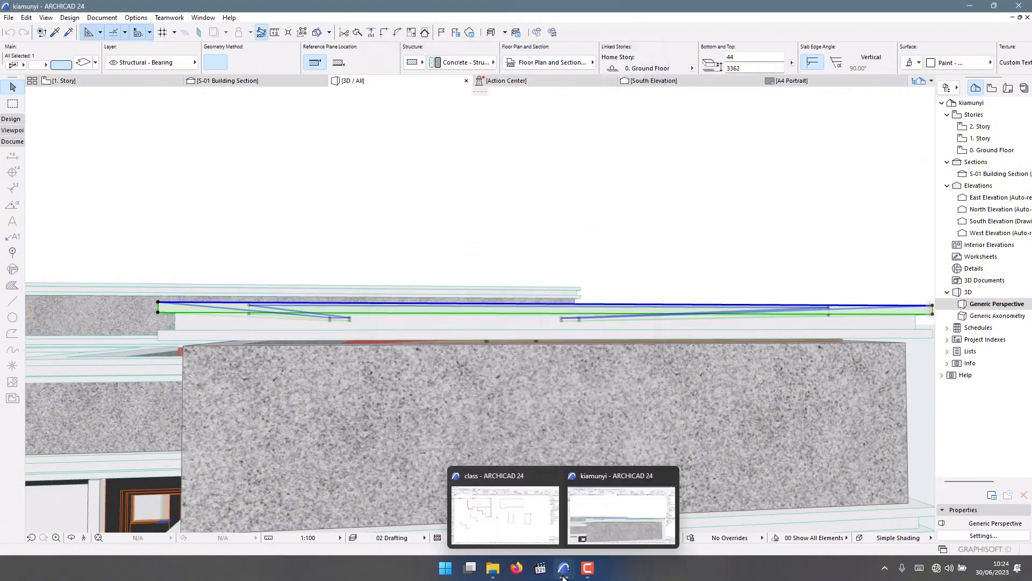
# Step: Switch back to the class project and, in the South Elevation, set the projecting room's 45-thick slab to 362 above 1. Story
pyautogui.click(530, 539)
pyautogui.scroll(5, 399, 331)
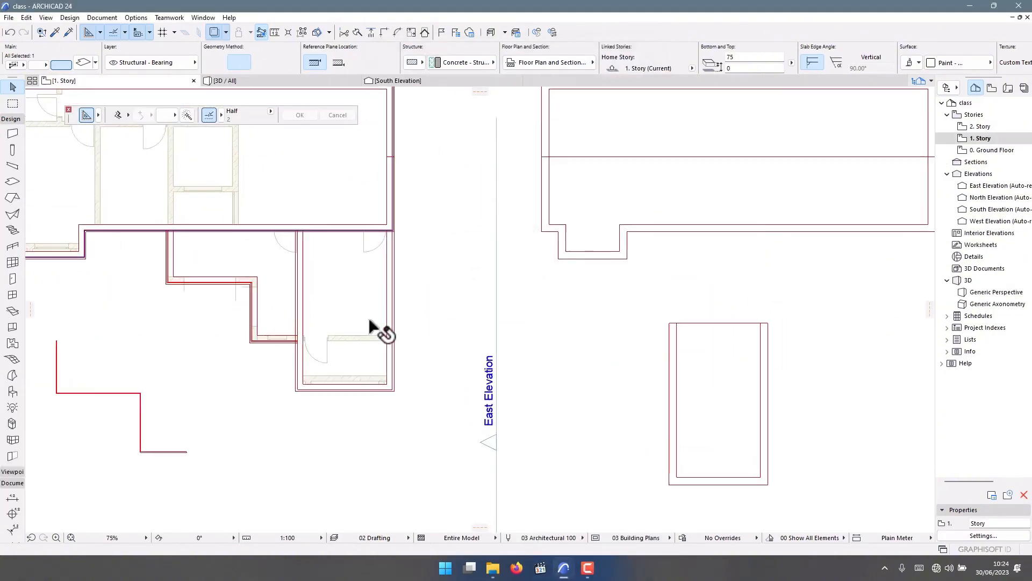
pyautogui.scroll(5, 392, 389)
pyautogui.click(422, 449)
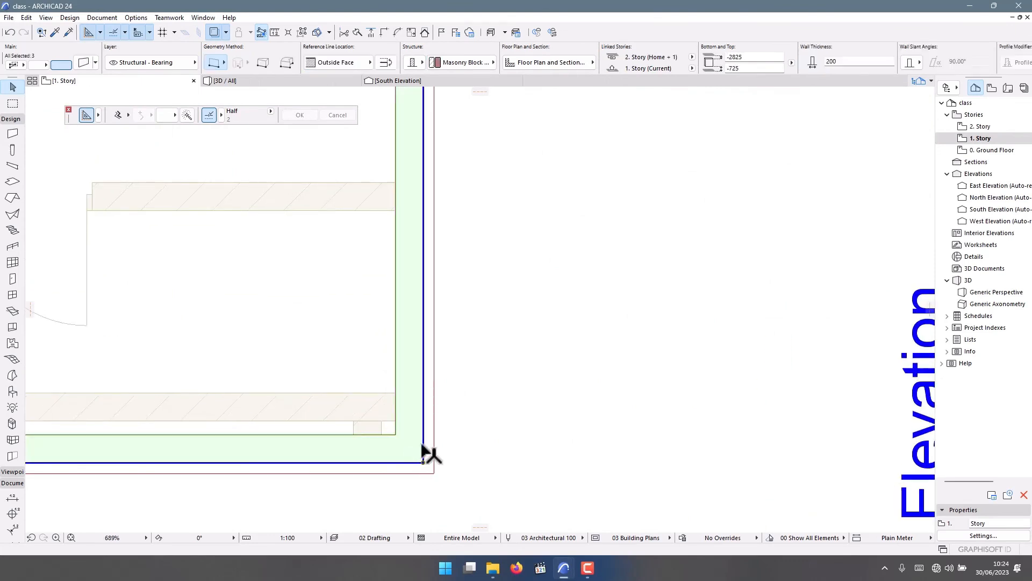
pyautogui.scroll(4, 424, 462)
pyautogui.click(452, 437)
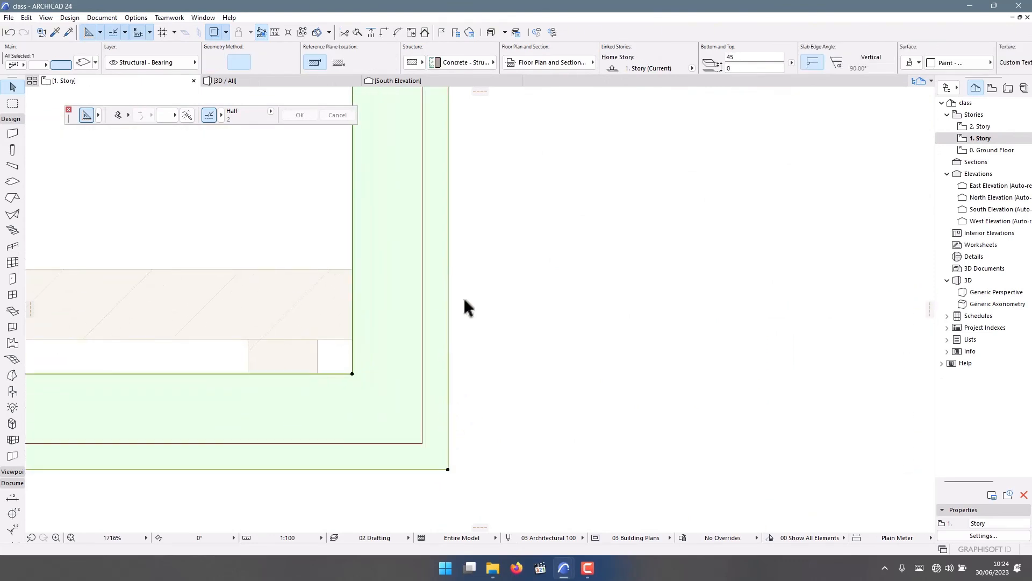
pyautogui.scroll(-4, 464, 299)
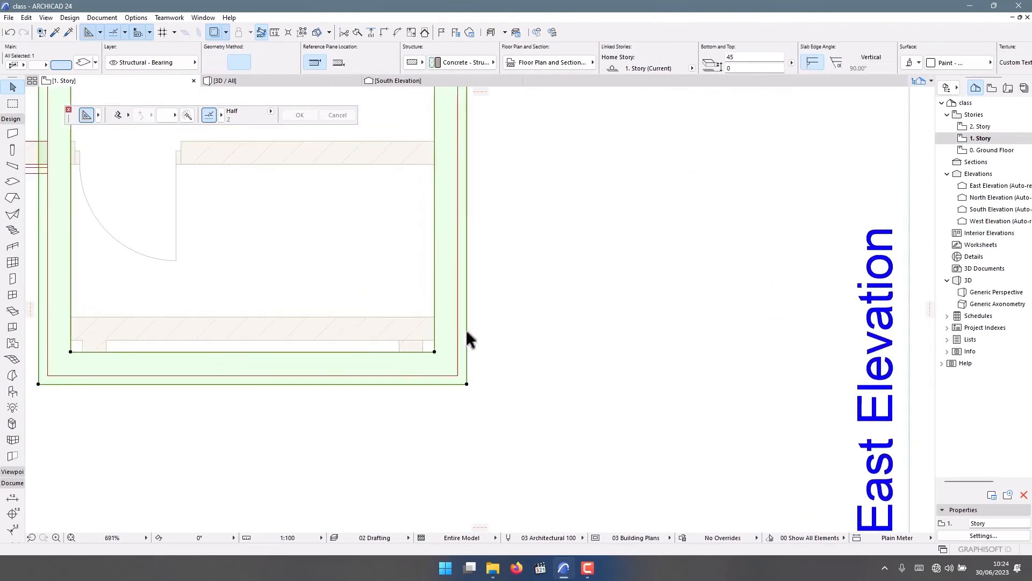
pyautogui.click(482, 80)
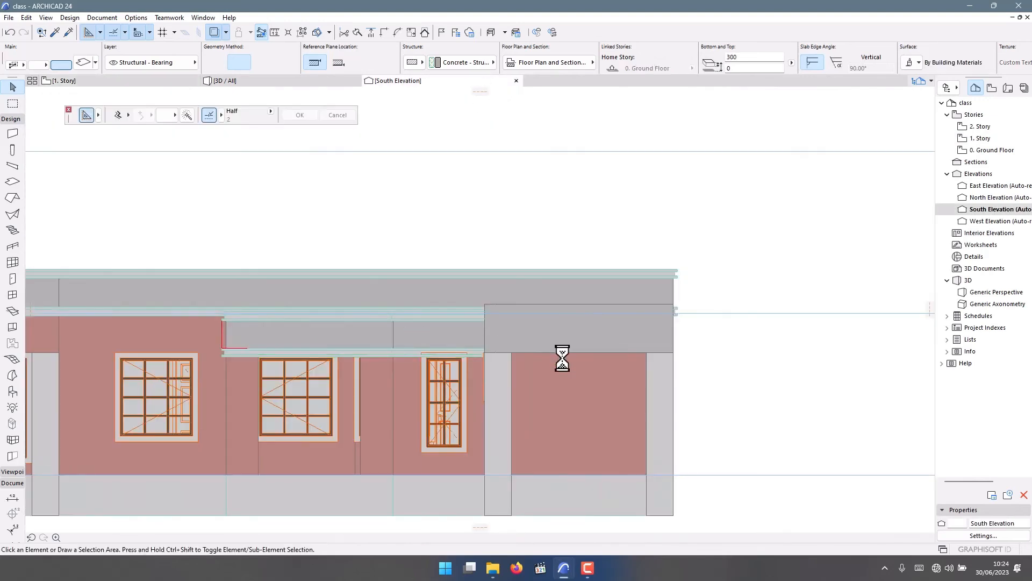
pyautogui.scroll(-2, 624, 322)
pyautogui.scroll(6, 629, 365)
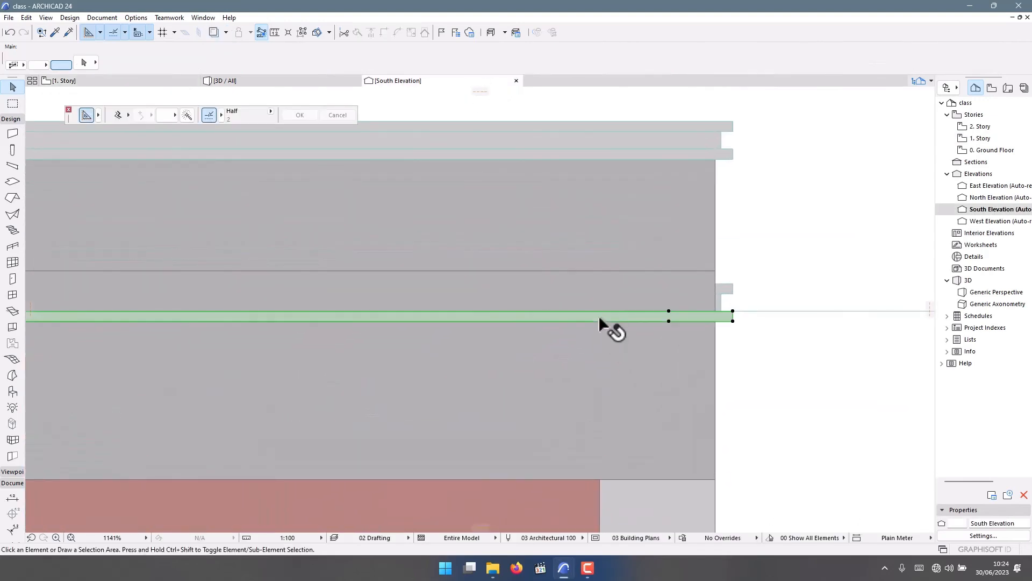
pyautogui.doubleClick(599, 315)
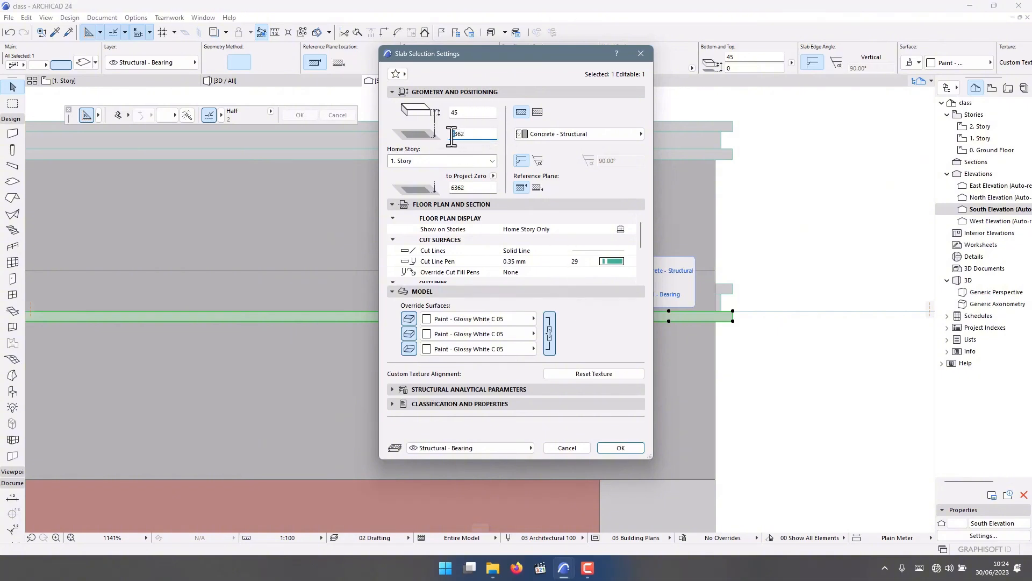
pyautogui.press('Delete')
pyautogui.click(623, 447)
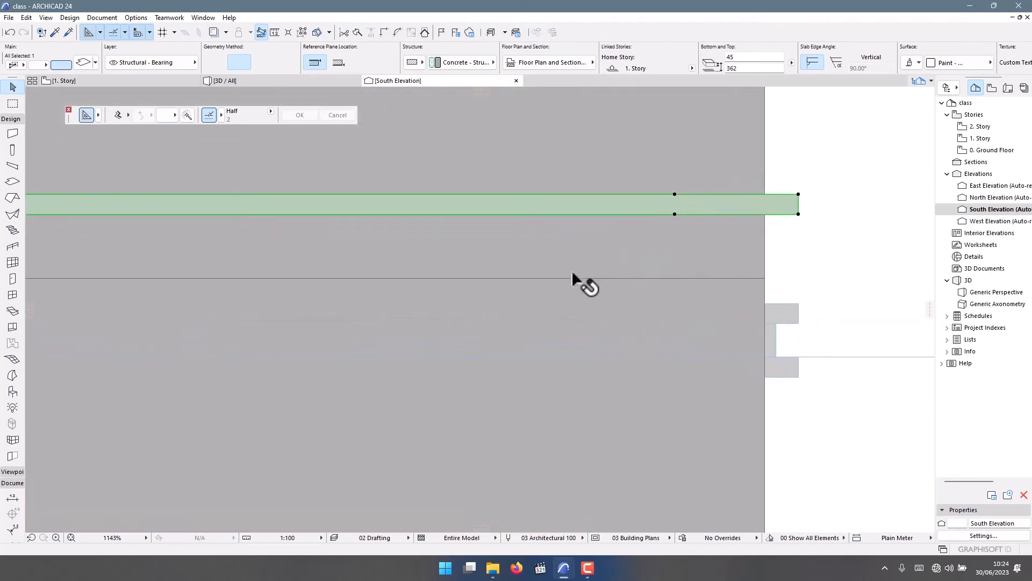
# Step: In the South Elevation, move the projecting room's 45-thick slab down 142 onto the wall top and check it in 3D
pyautogui.scroll(-6, 572, 273)
pyautogui.scroll(1, 270, 234)
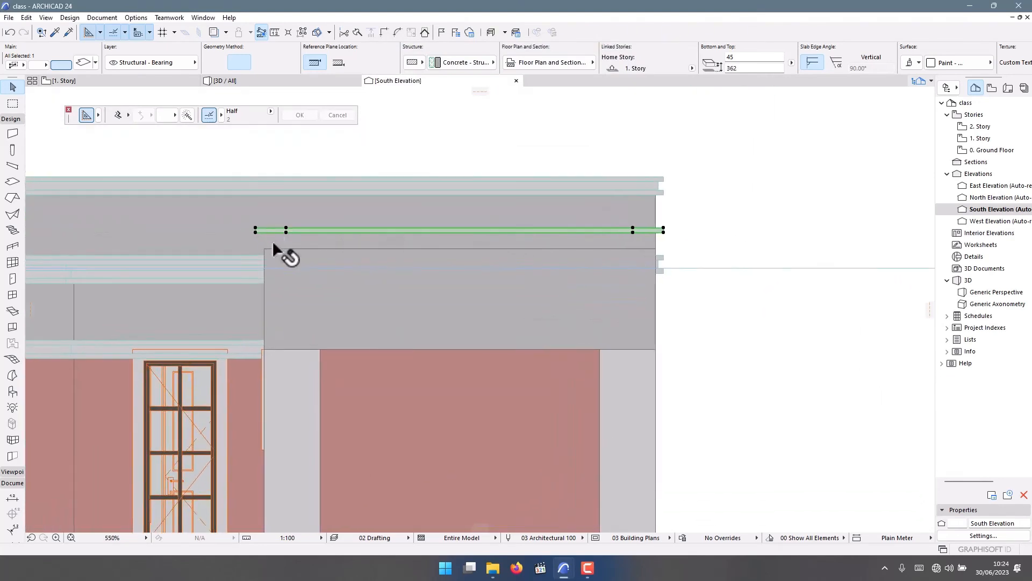
pyautogui.scroll(1, 273, 246)
pyautogui.scroll(1, 275, 248)
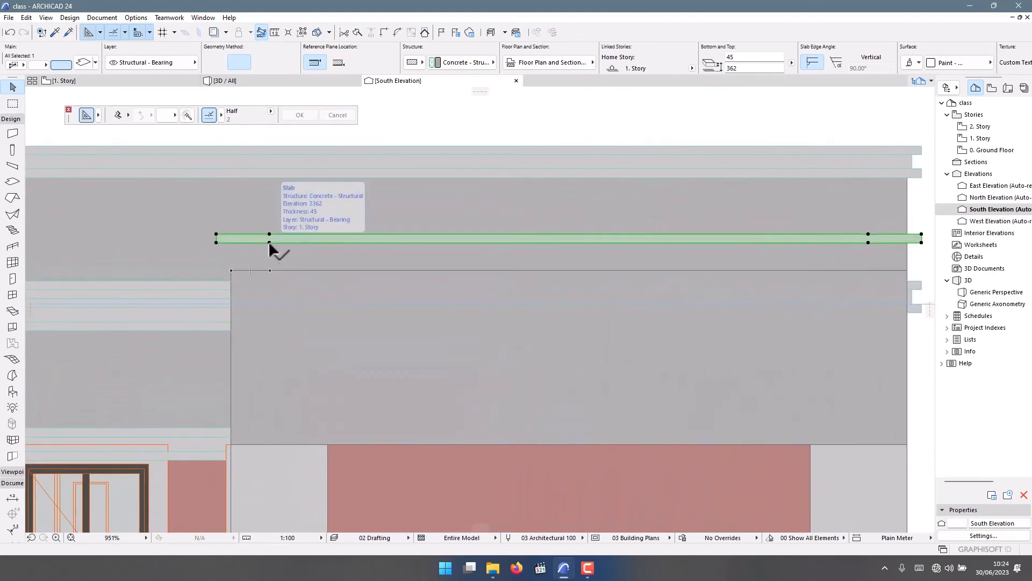
pyautogui.hotkey('ctrl', 'd')
pyautogui.click(270, 242)
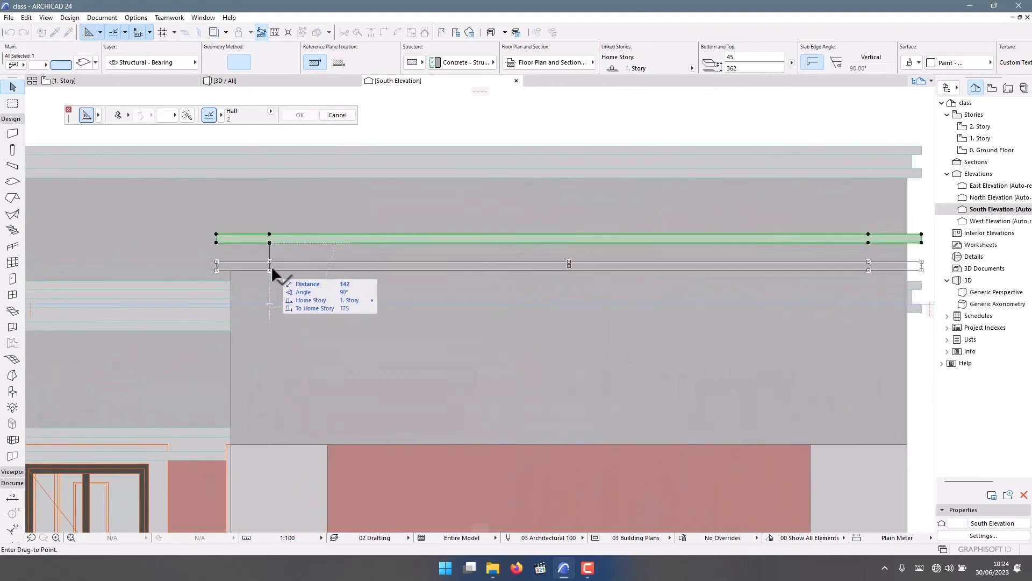
pyautogui.click(271, 267)
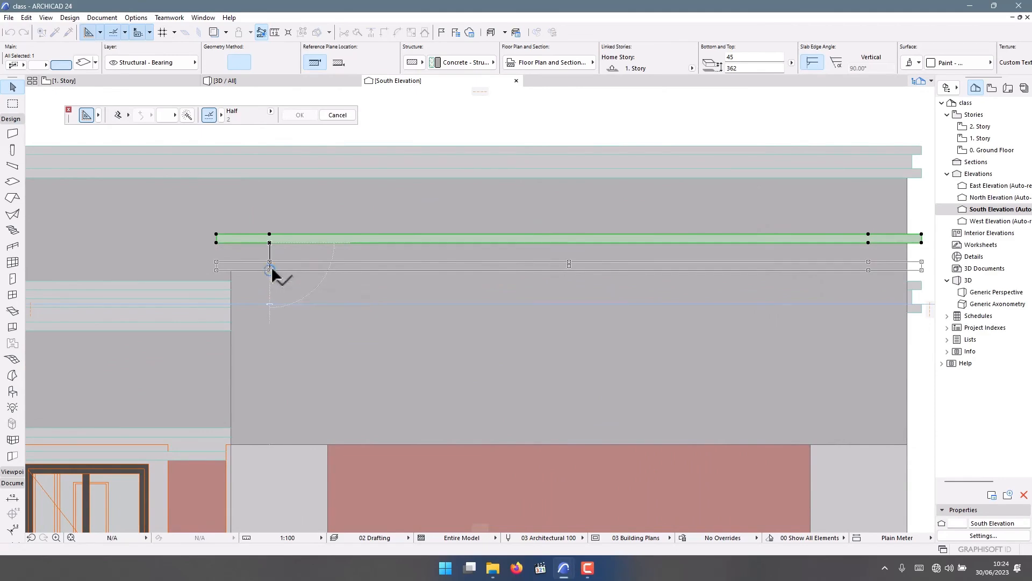
pyautogui.click(310, 83)
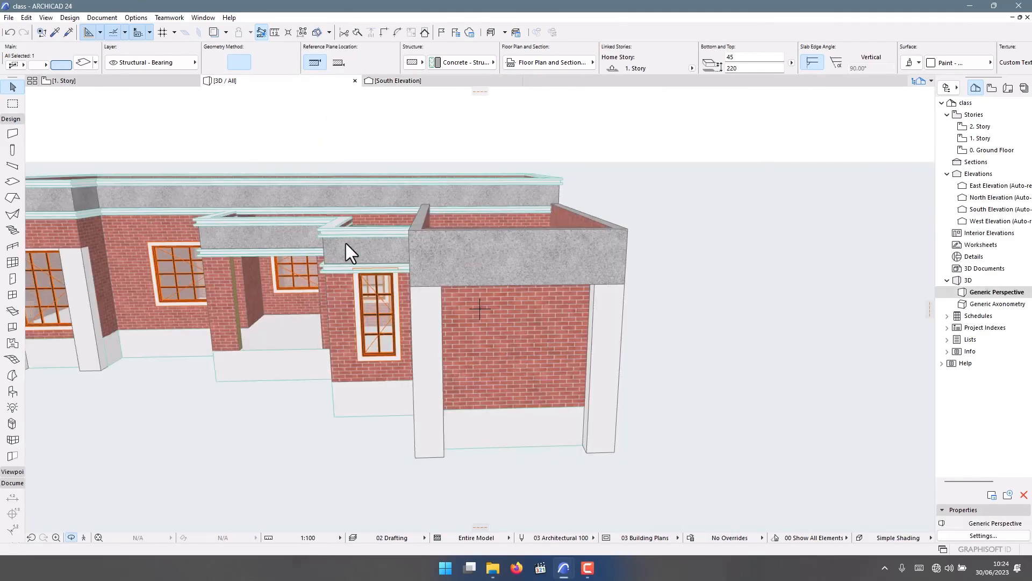
pyautogui.scroll(3, 414, 242)
pyautogui.keyDown('shift'); pyautogui.moveTo(437, 215); pyautogui.dragTo(486, 164, button='middle'); pyautogui.keyUp('shift')
pyautogui.keyDown('shift'); pyautogui.moveTo(359, 150); pyautogui.dragTo(256, 122, button='middle'); pyautogui.keyUp('shift')
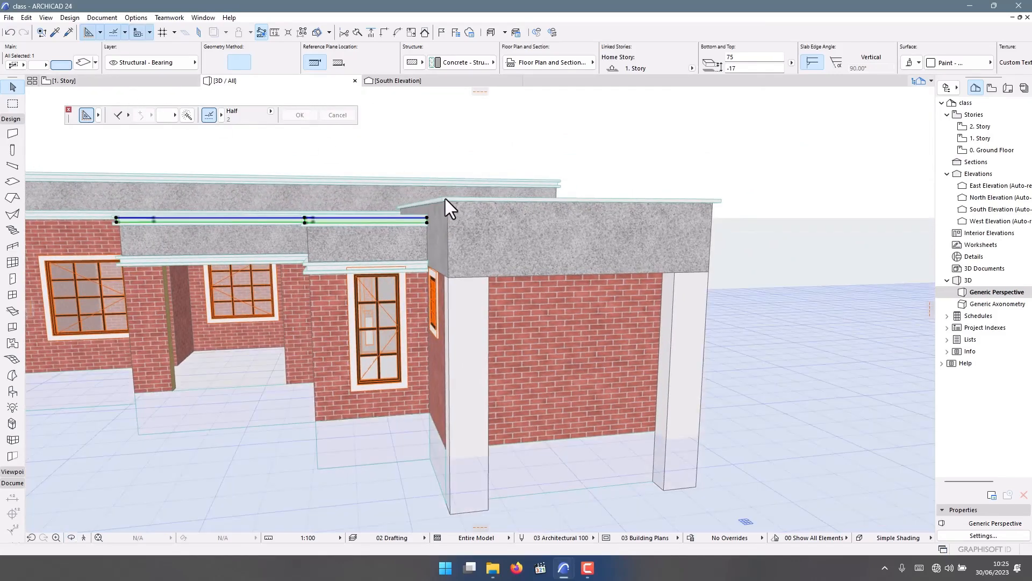
# Step: In the 1. Story plan, copy the narrow 75-thick U-shaped slab onto the projecting room, aligning its outer corner with the outline just inside the 45-thick slab's edge
pyautogui.click(150, 80)
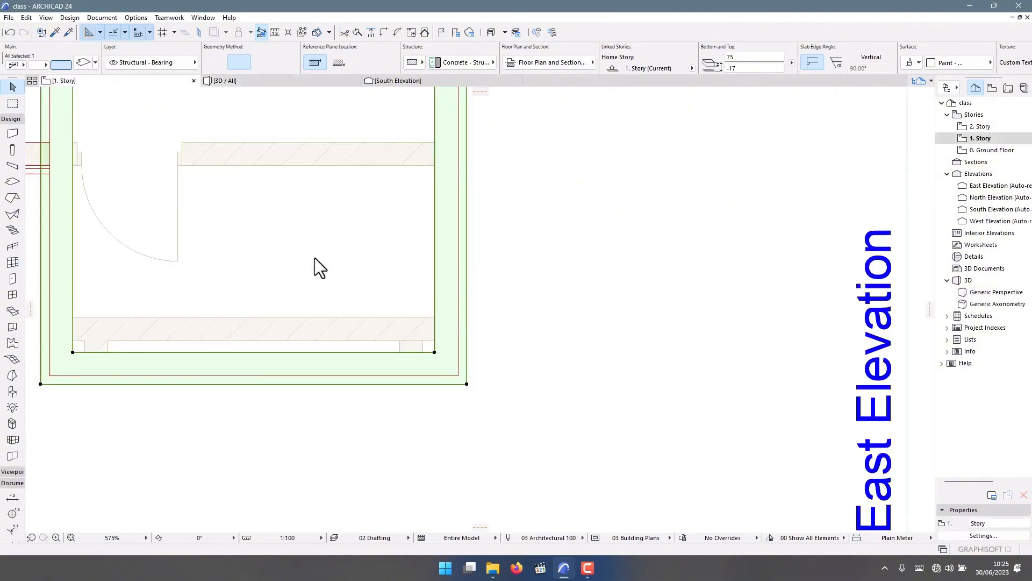
pyautogui.scroll(-7, 450, 393)
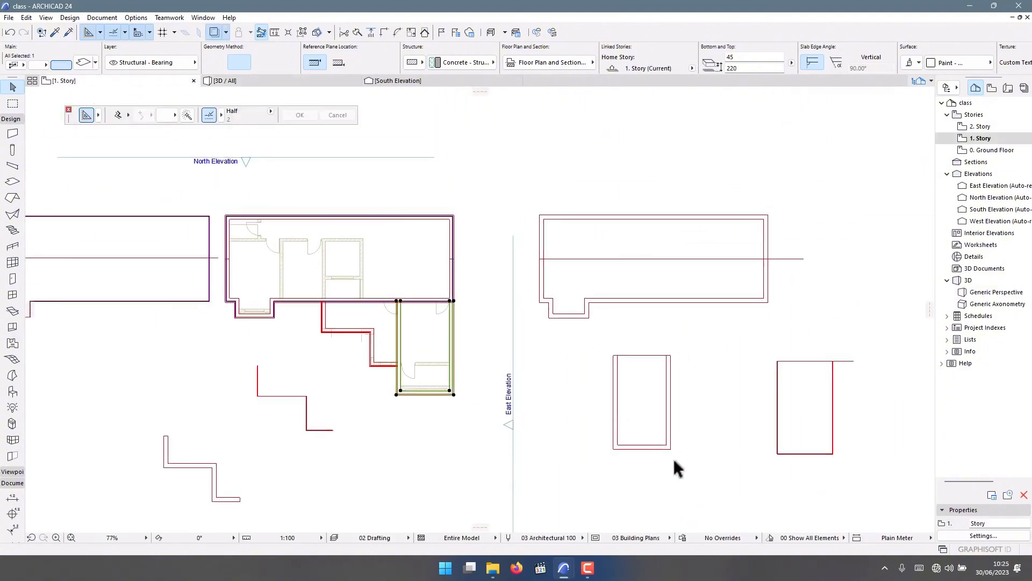
pyautogui.scroll(3, 788, 450)
pyautogui.press('Escape')
pyautogui.scroll(5, 728, 467)
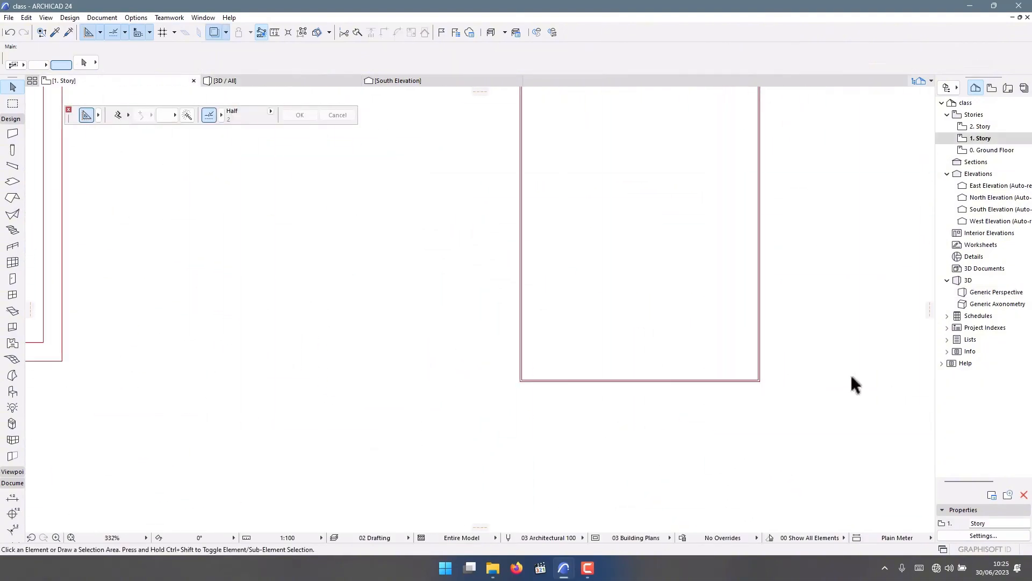
pyautogui.scroll(3, 650, 396)
pyautogui.scroll(6, 721, 379)
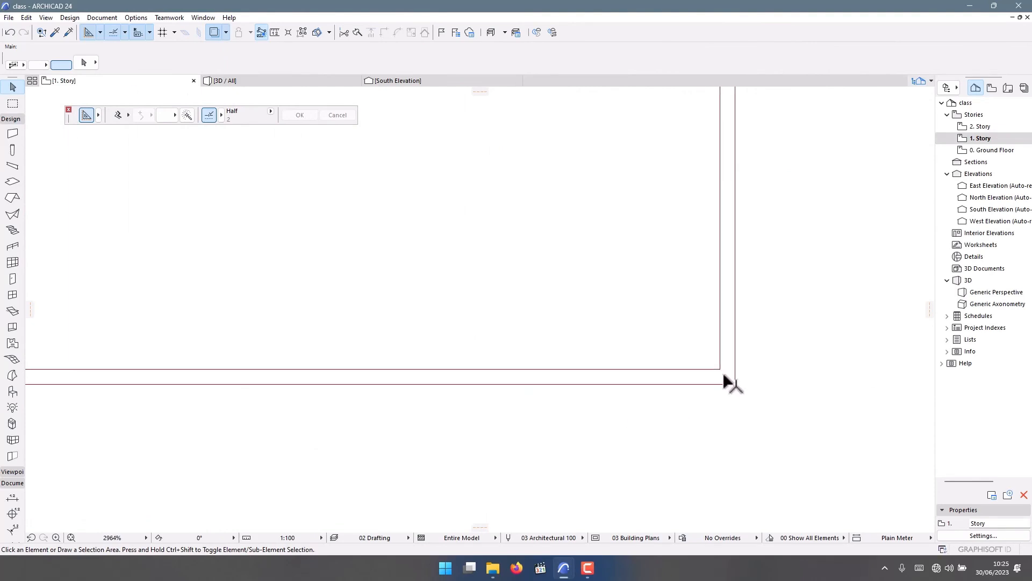
pyautogui.click(729, 380)
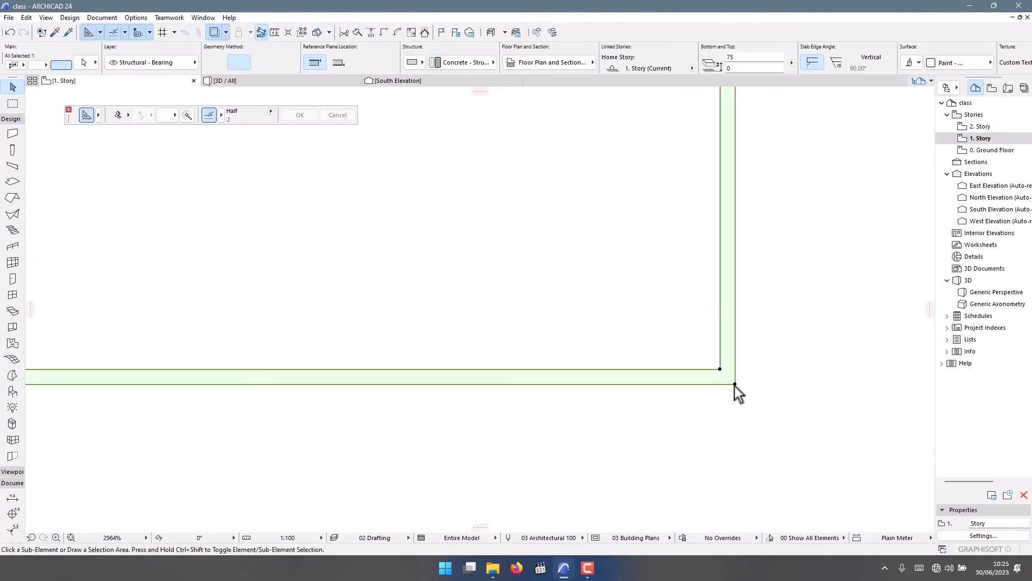
pyautogui.hotkey('ctrl', 'shift', 'd')
pyautogui.click(735, 384)
pyautogui.scroll(-8, 737, 397)
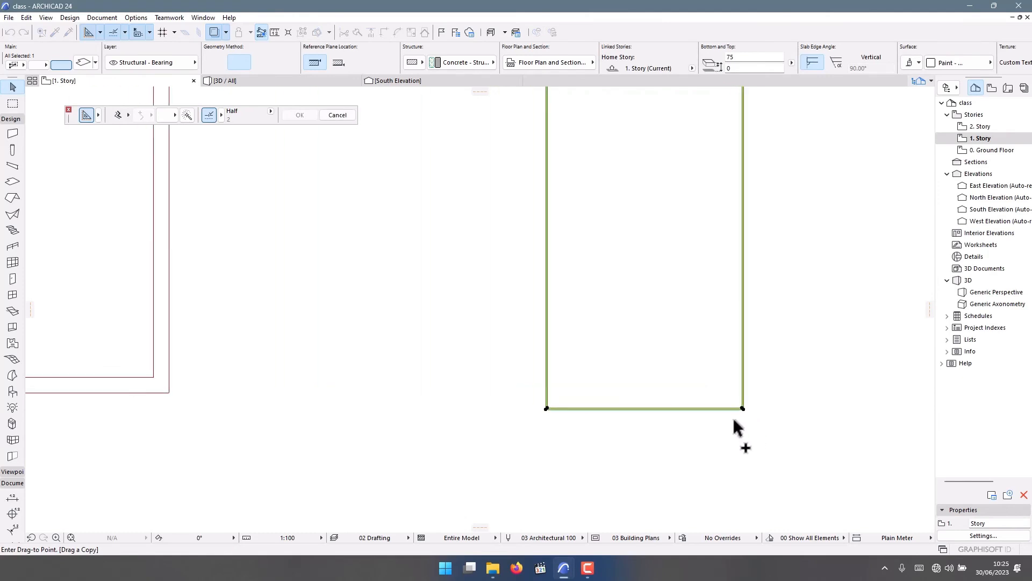
pyautogui.scroll(7, 272, 345)
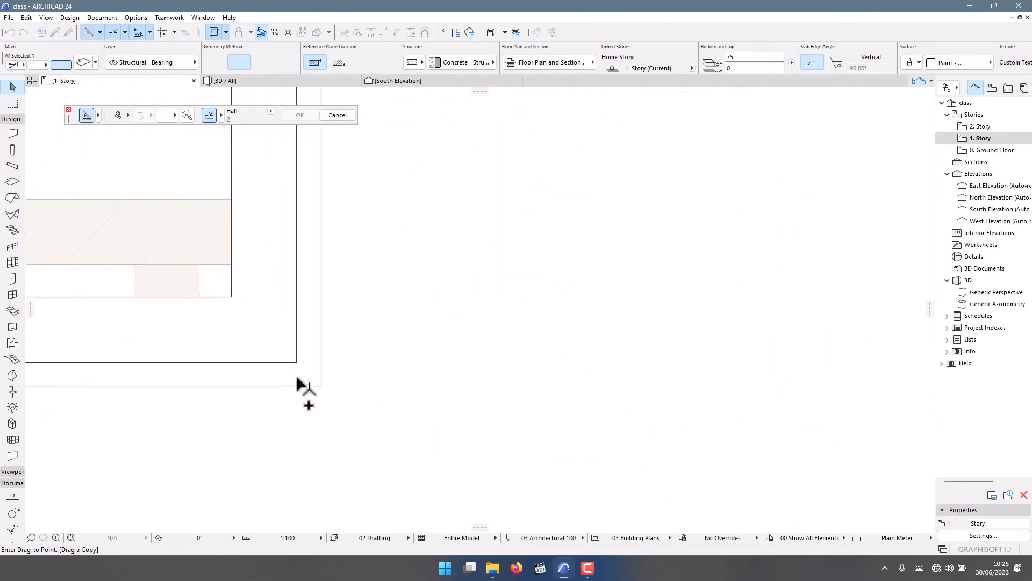
pyautogui.click(297, 363)
pyautogui.scroll(-5, 299, 364)
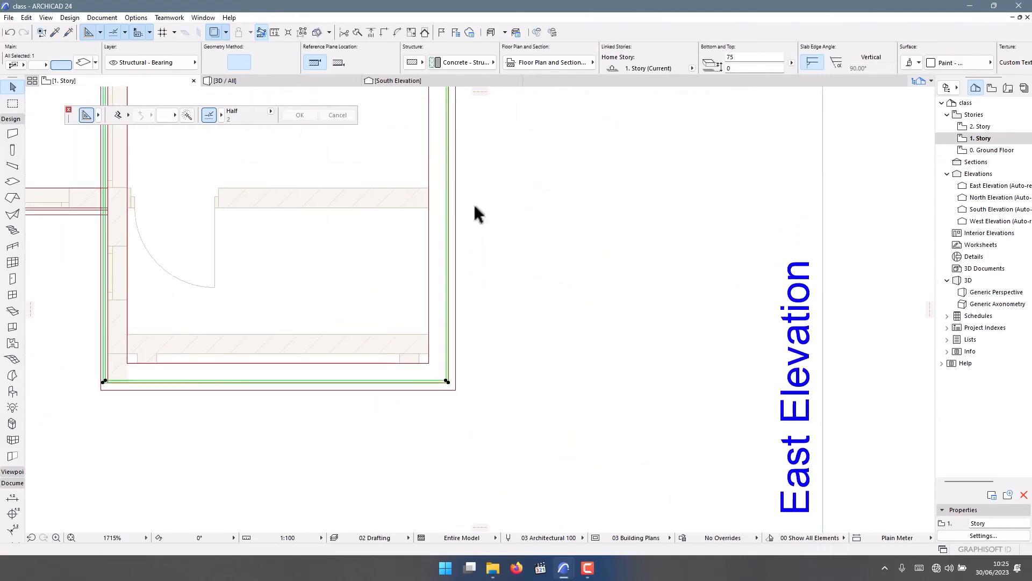
# Step: In the South Elevation, move the copied 75-thick slab up 175 to meet the underside of the 45-thick slab
pyautogui.click(395, 81)
pyautogui.hotkey('ctrl', 'shift', 'd')
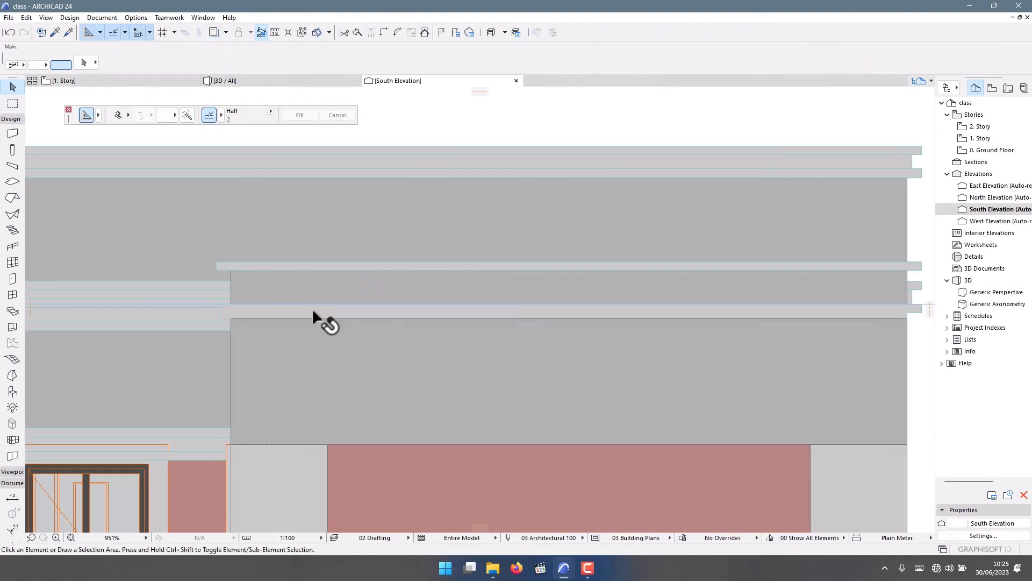
pyautogui.scroll(3, 283, 297)
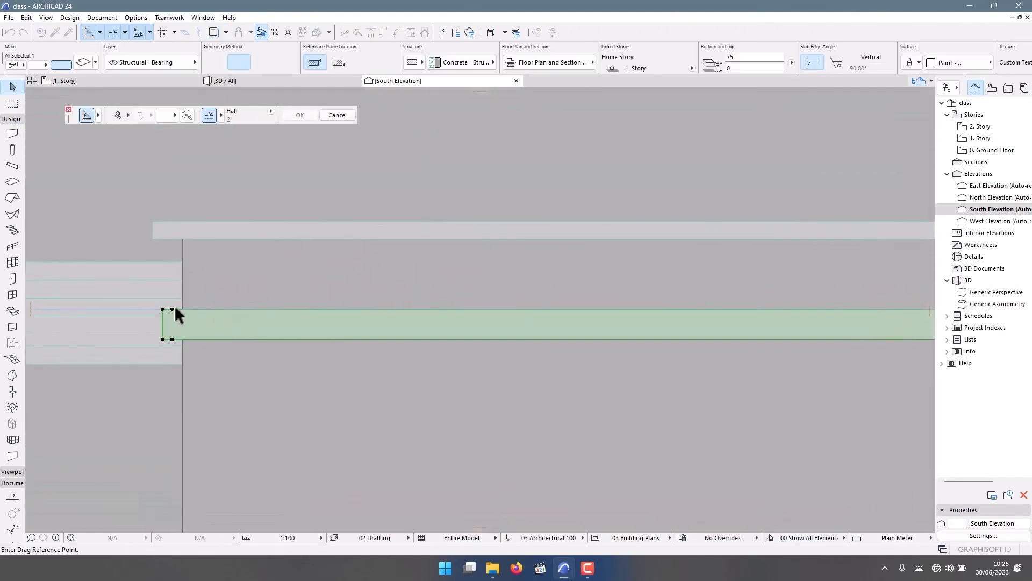
pyautogui.click(173, 308)
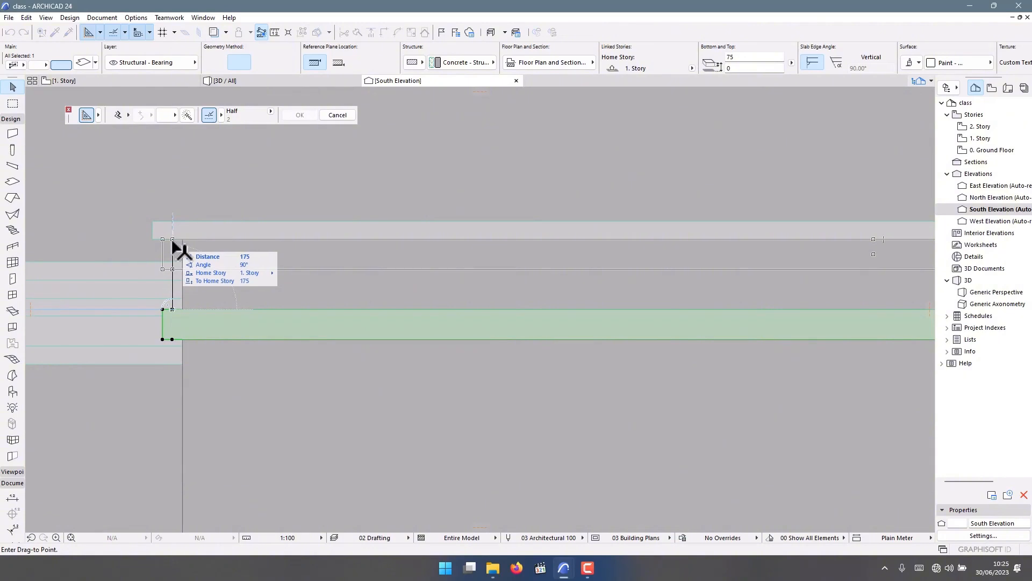
pyautogui.click(172, 240)
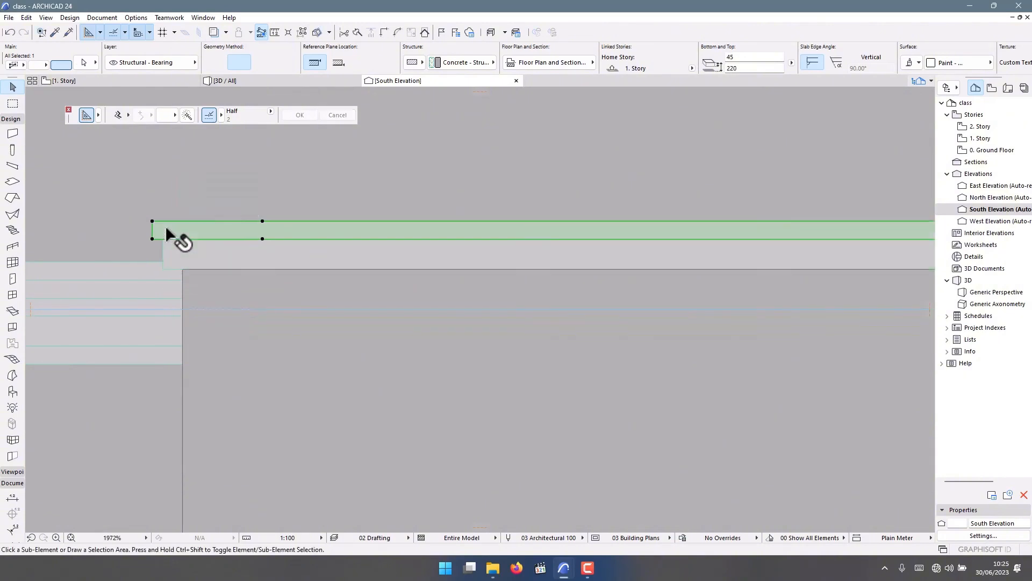
# Step: Copy the projecting room's 45-thick slab 120 downward so it sits directly beneath the 75-thick slab
pyautogui.click(165, 225)
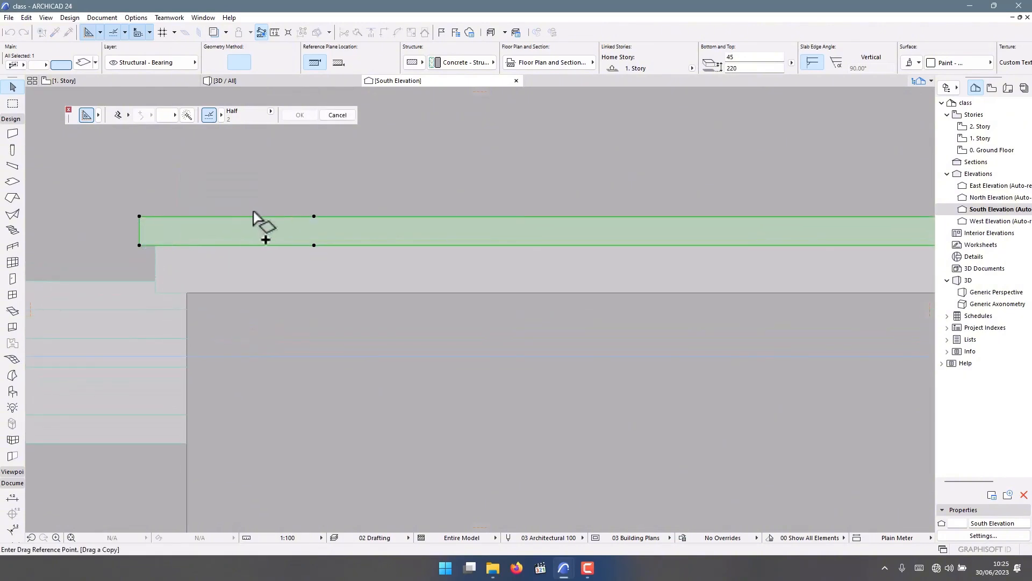
pyautogui.click(314, 217)
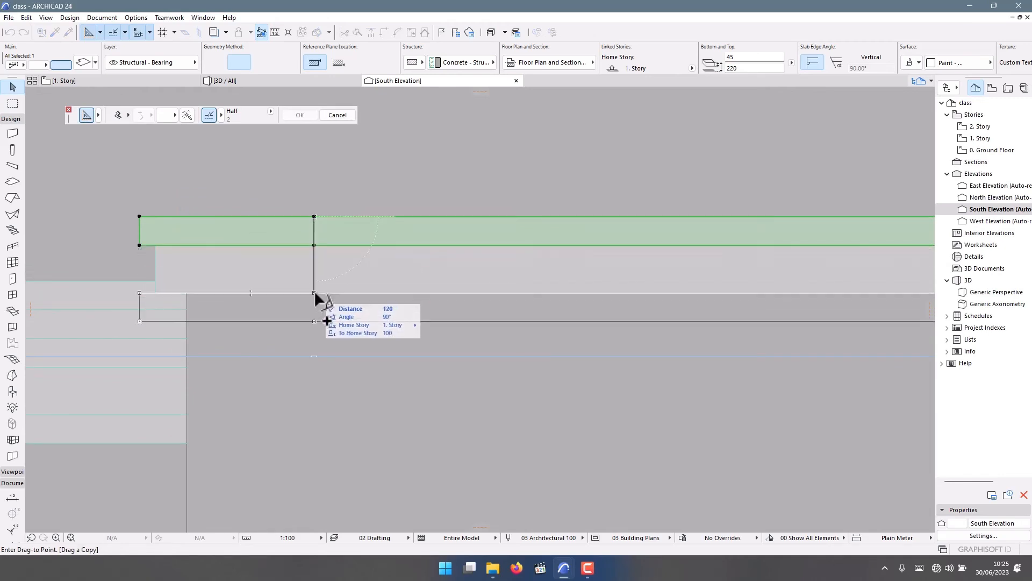
pyautogui.click(316, 294)
pyautogui.scroll(-3, 315, 226)
pyautogui.scroll(-4, 288, 300)
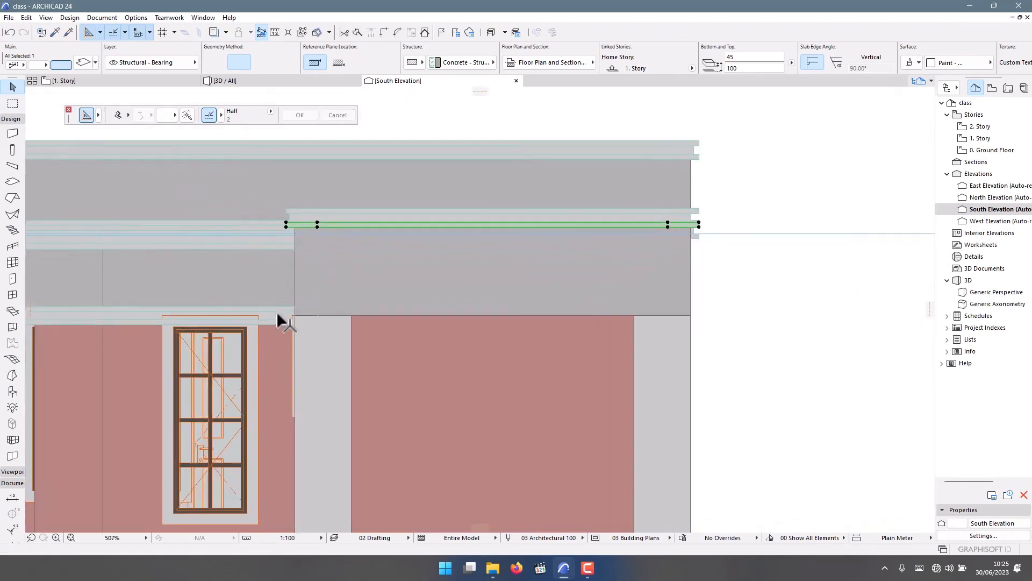
pyautogui.scroll(2, 285, 319)
pyautogui.scroll(-4, 525, 295)
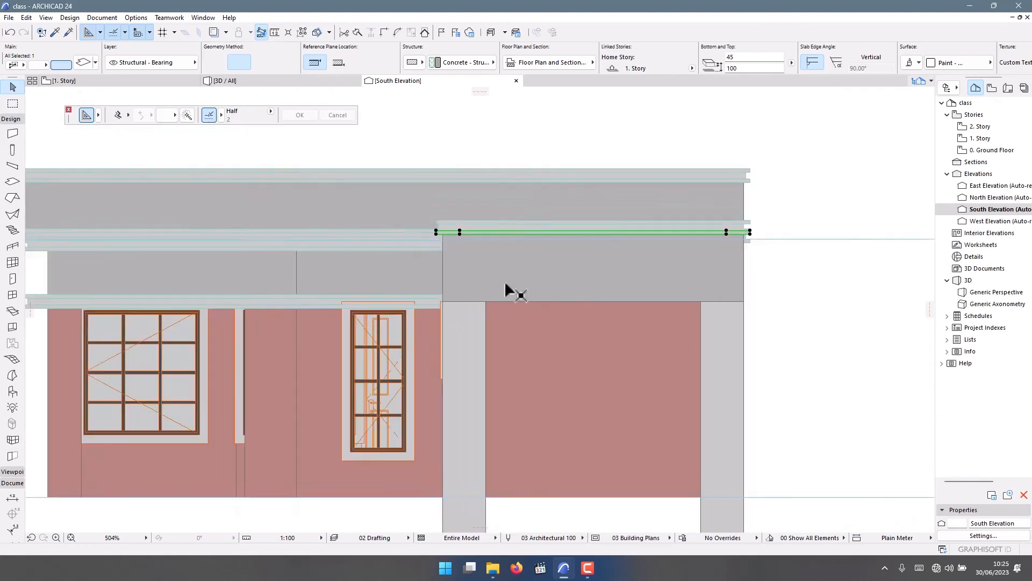
pyautogui.scroll(1, 433, 323)
pyautogui.scroll(5, 451, 304)
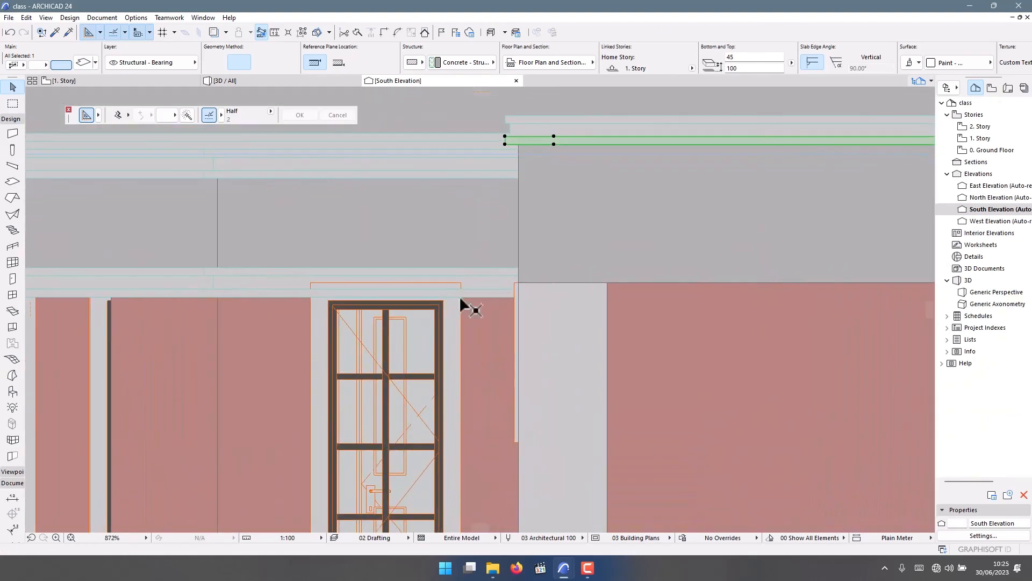
pyautogui.click(474, 298)
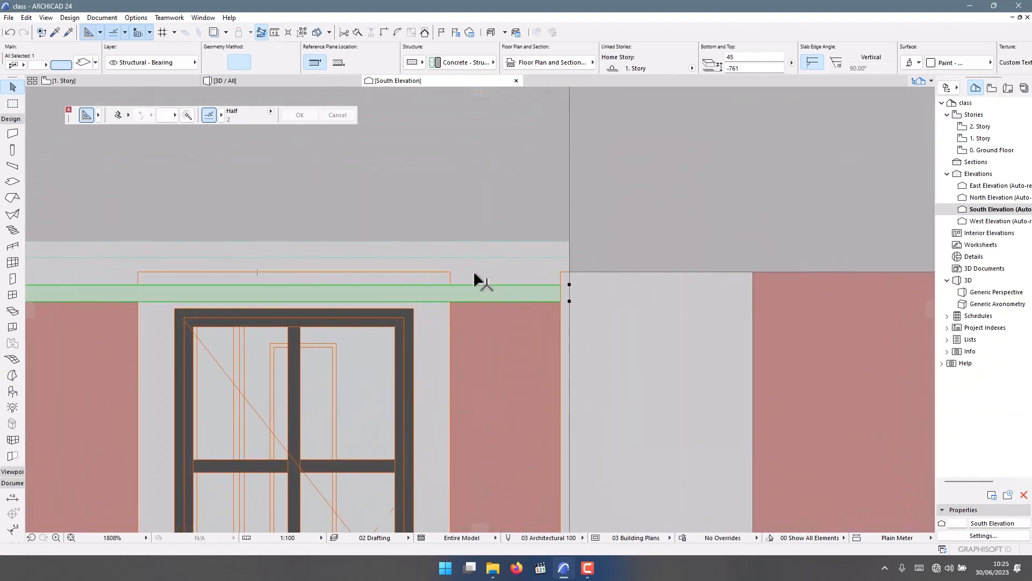
pyautogui.keyDown('shift'); pyautogui.click(481, 279); pyautogui.keyUp('shift')
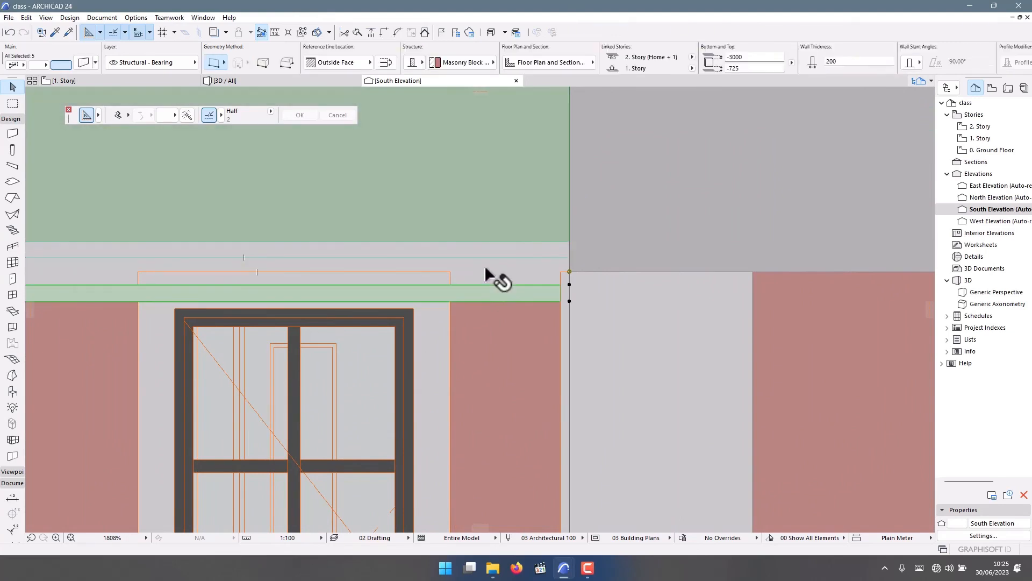
pyautogui.press('Escape')
# Step: Raise the three lower band slabs above the narrow window together, aligning their underside with the bottom edge of the projecting room's concrete beam
pyautogui.click(495, 249)
pyautogui.keyDown('shift'); pyautogui.click(496, 267); pyautogui.keyUp('shift')
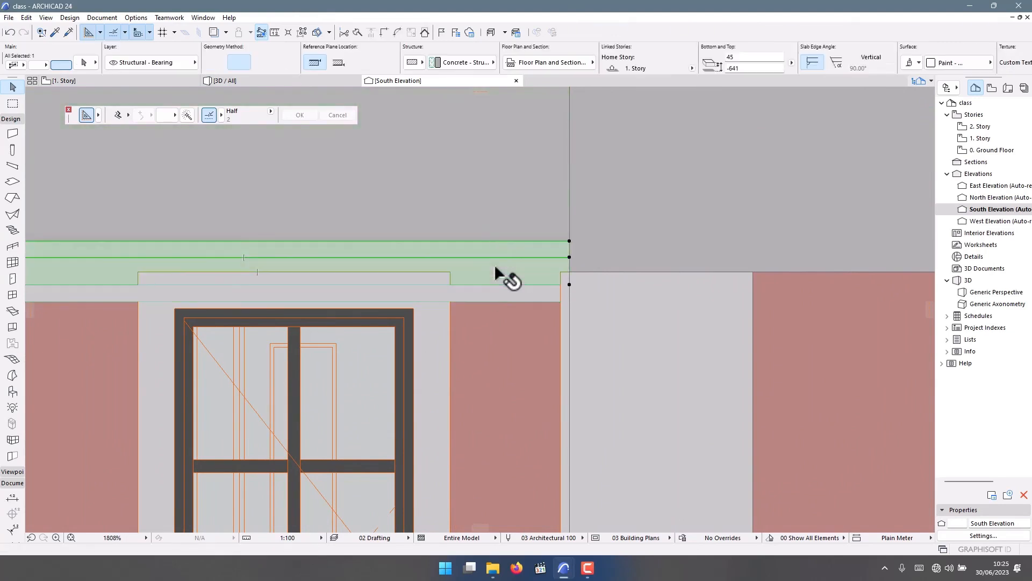
pyautogui.keyDown('shift'); pyautogui.click(481, 288); pyautogui.keyUp('shift')
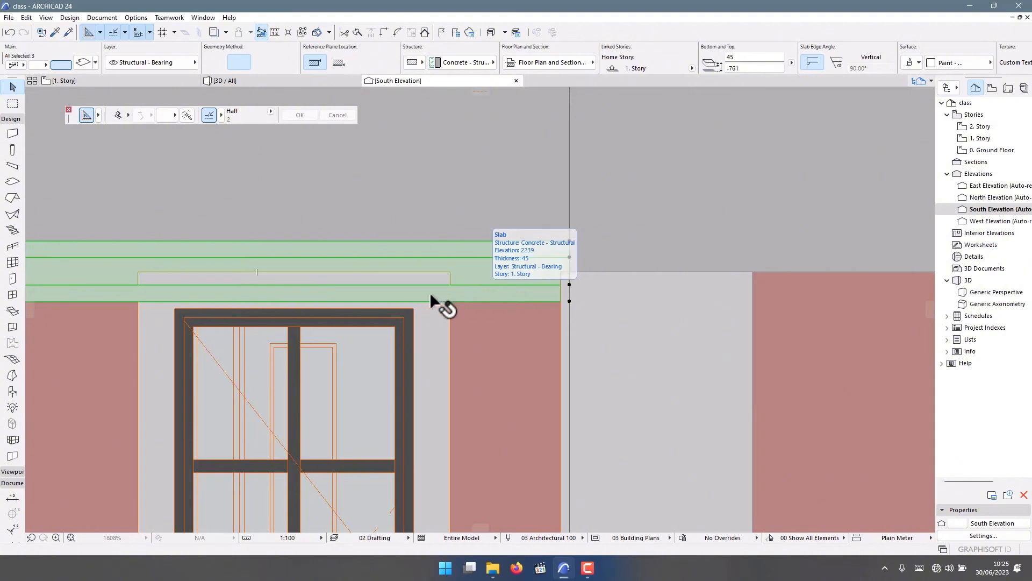
pyautogui.scroll(2, 430, 292)
pyautogui.click(465, 305)
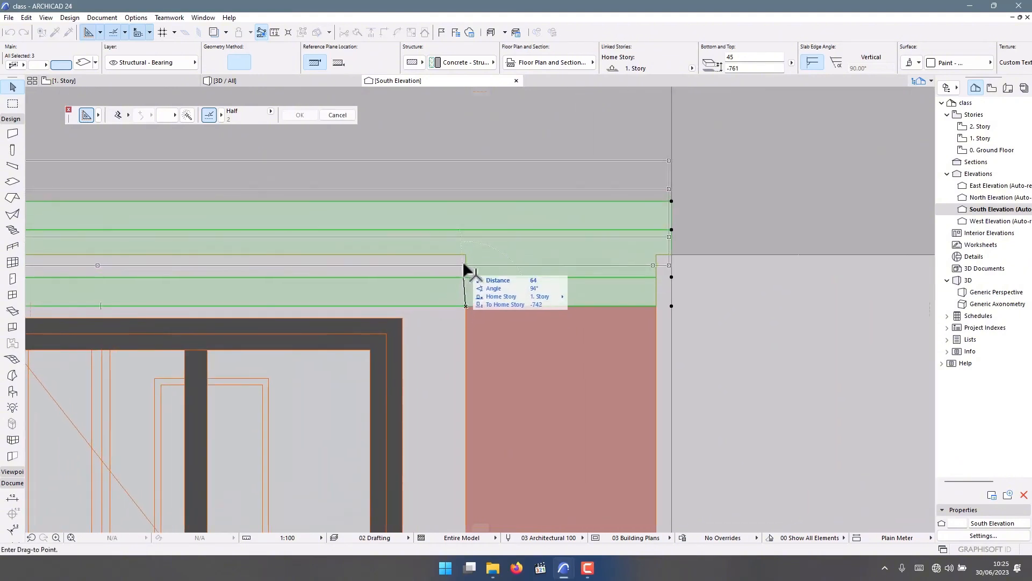
pyautogui.click(466, 258)
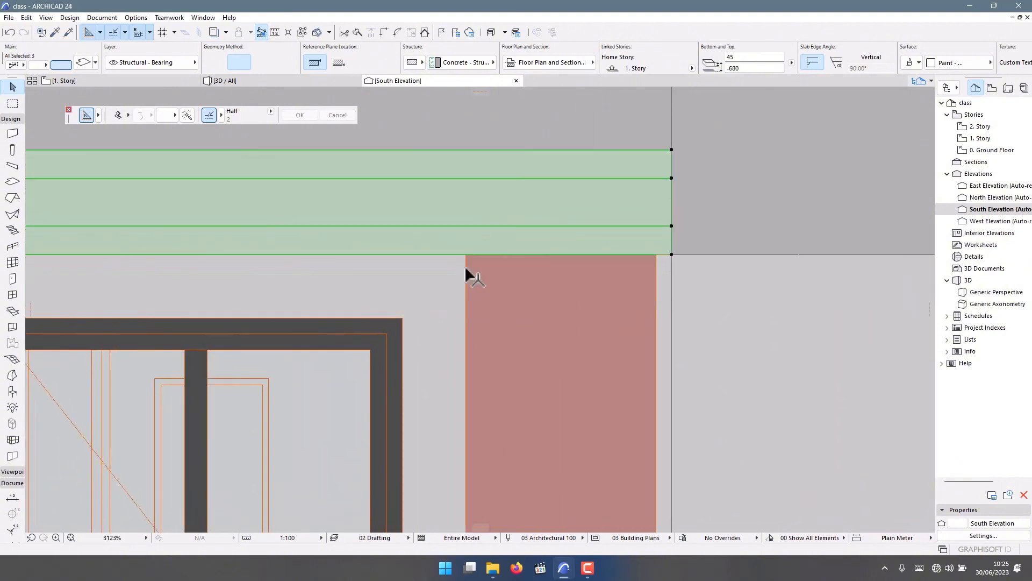
# Step: Examine the lower band slabs along the South Elevation, and inspect them with the projecting room's bands in 3D
pyautogui.scroll(-2, 468, 275)
pyautogui.scroll(-2, 484, 290)
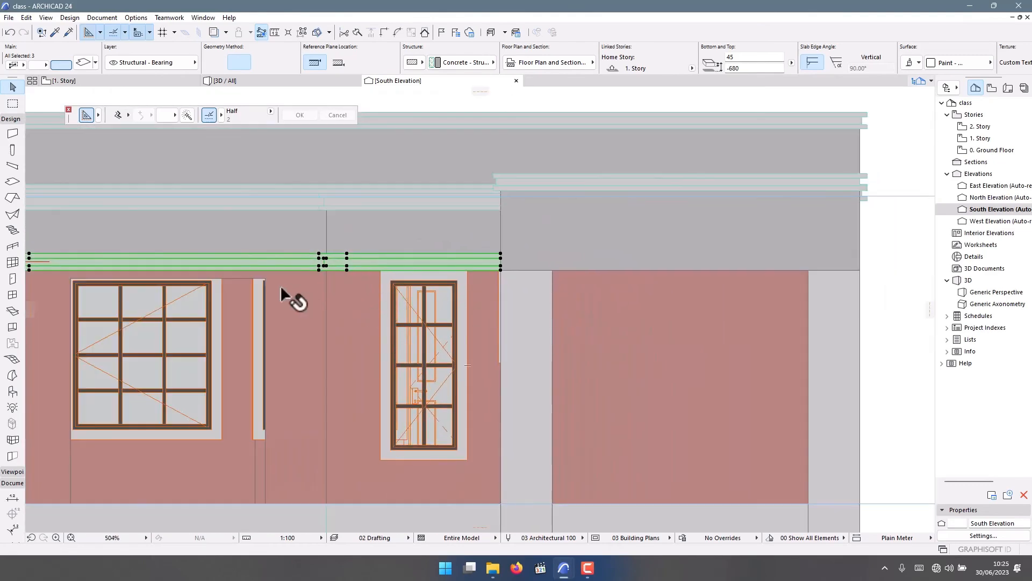
pyautogui.scroll(-1, 627, 318)
pyautogui.scroll(-2, 380, 295)
pyautogui.scroll(2, 396, 306)
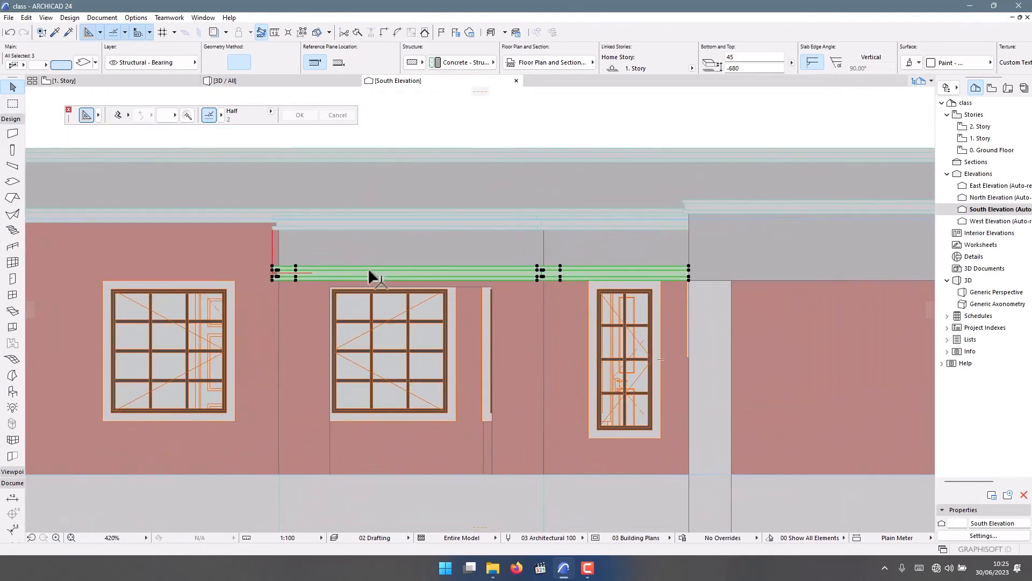
pyautogui.scroll(3, 367, 272)
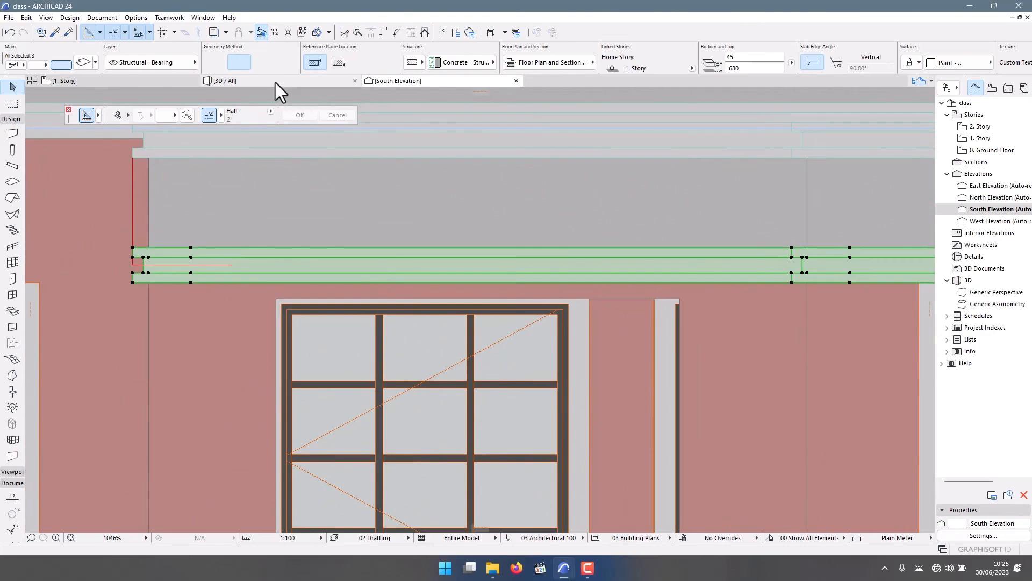
pyautogui.click(276, 82)
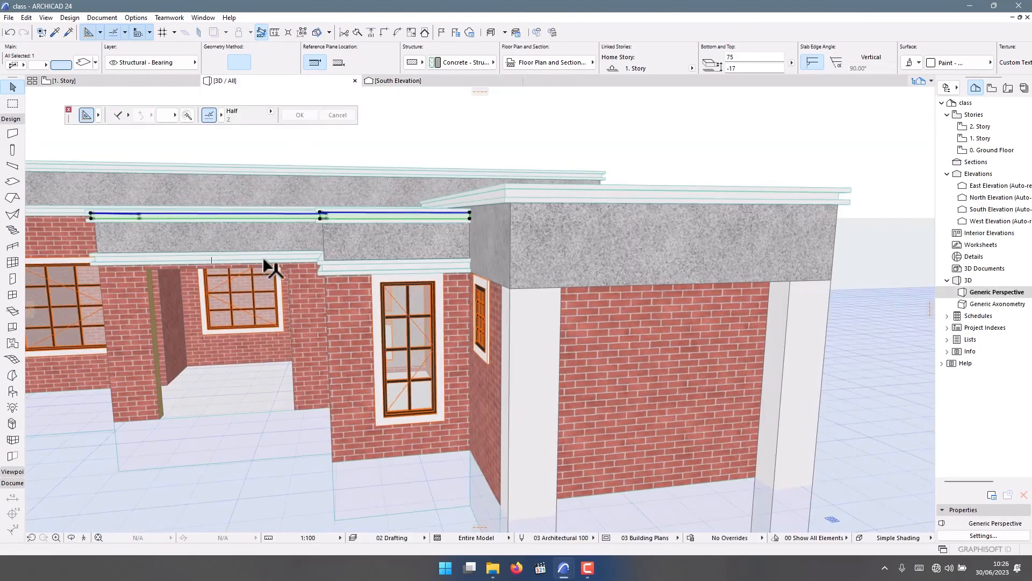
pyautogui.keyDown('shift'); pyautogui.moveTo(306, 249); pyautogui.dragTo(425, 233, button='middle'); pyautogui.keyUp('shift')
pyautogui.scroll(3, 294, 260)
pyautogui.scroll(3, 508, 242)
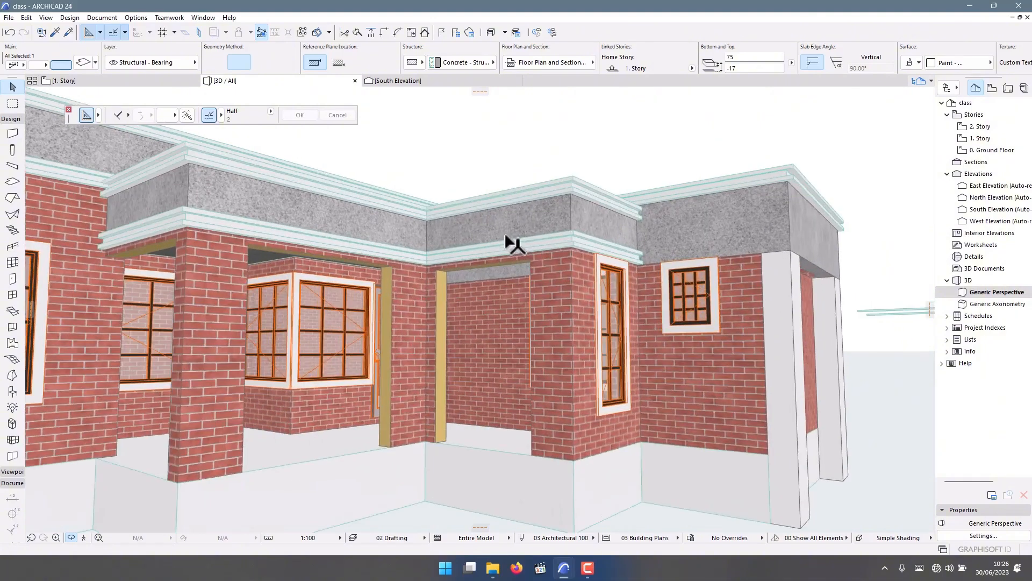
# Step: Set the height of the three simple door openings around the porch to 2300
pyautogui.press('Escape')
pyautogui.click(530, 260)
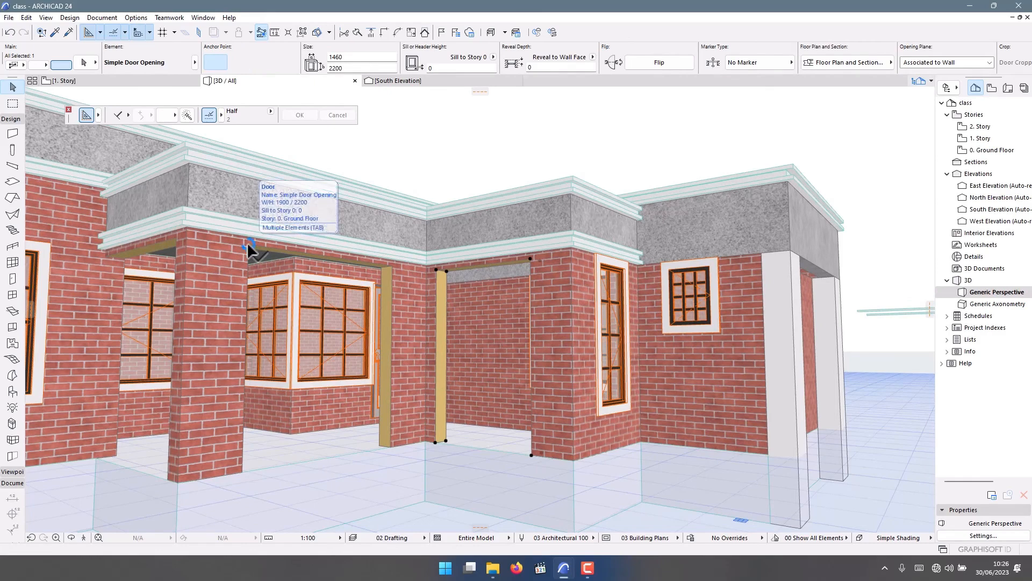
pyautogui.keyDown('shift'); pyautogui.click(247, 242); pyautogui.keyUp('shift')
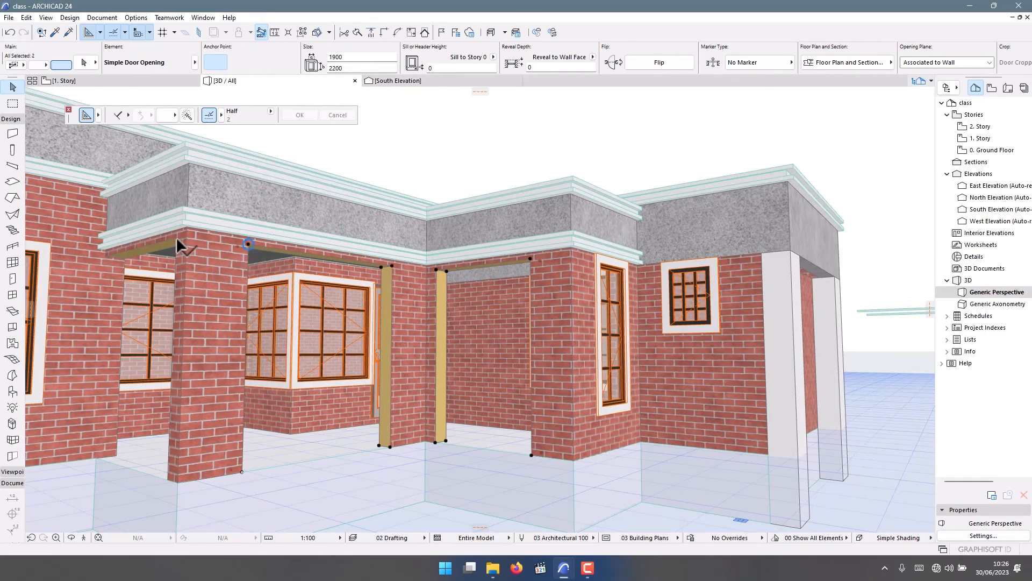
pyautogui.keyDown('shift'); pyautogui.click(176, 237); pyautogui.keyUp('shift')
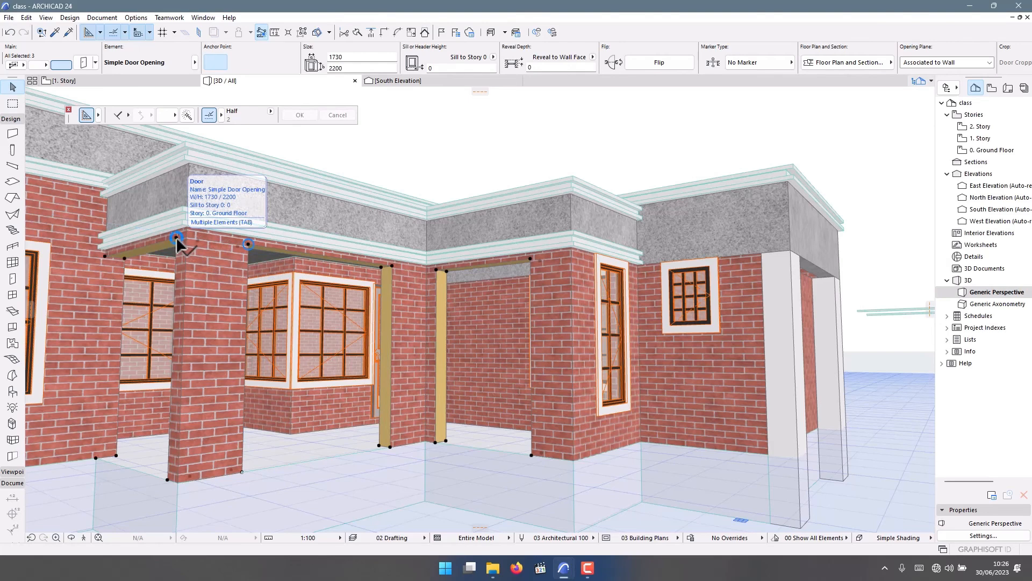
pyautogui.hotkey('ctrl', 't')
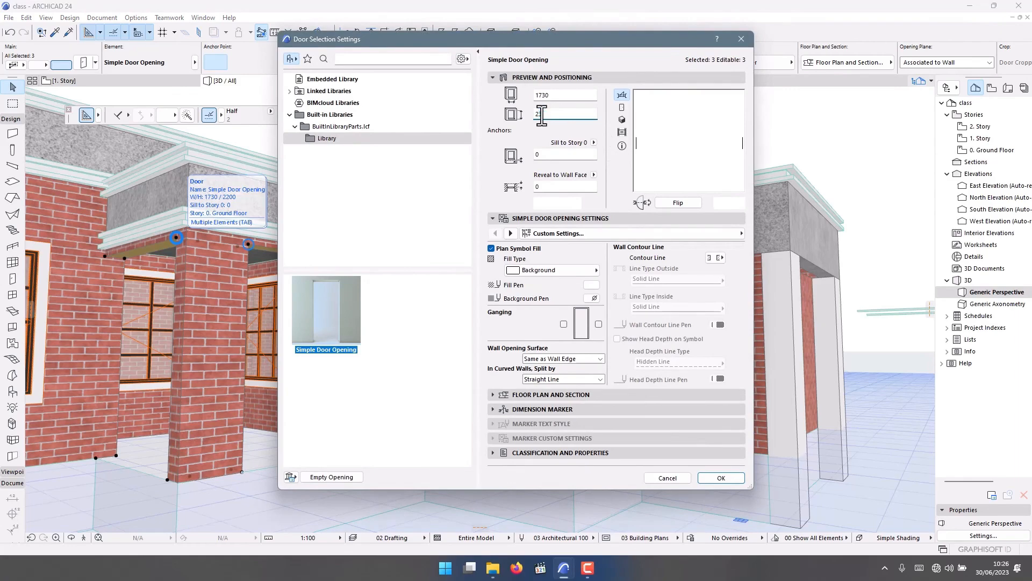
pyautogui.click(720, 478)
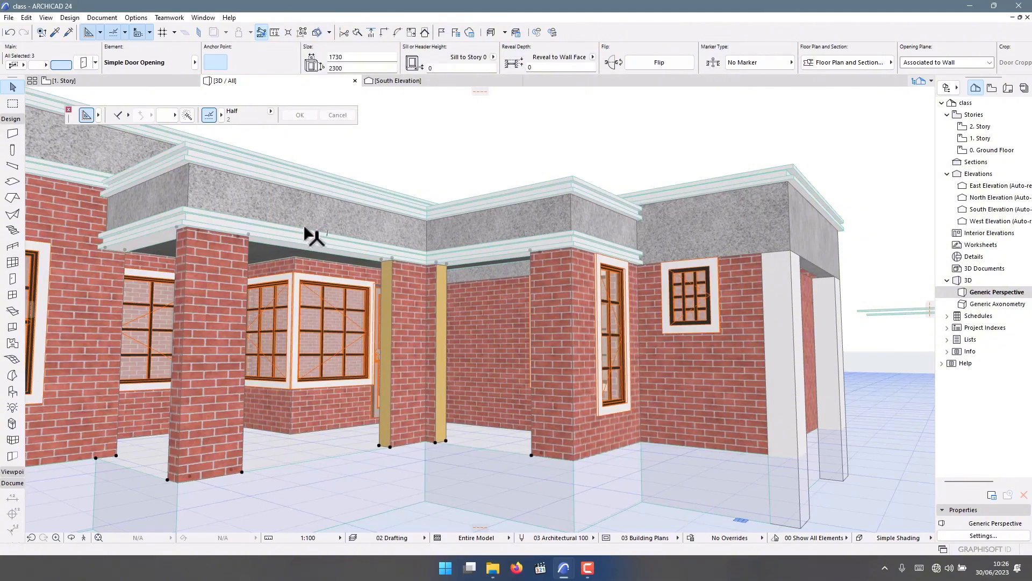
pyautogui.keyDown('shift'); pyautogui.moveTo(304, 234); pyautogui.dragTo(450, 184, button='middle'); pyautogui.keyUp('shift')
# Step: In the South Elevation, copy the end block's three stacked band slabs 780 downward to the beam's bottom edge, and check the facade in 3D
pyautogui.click(411, 82)
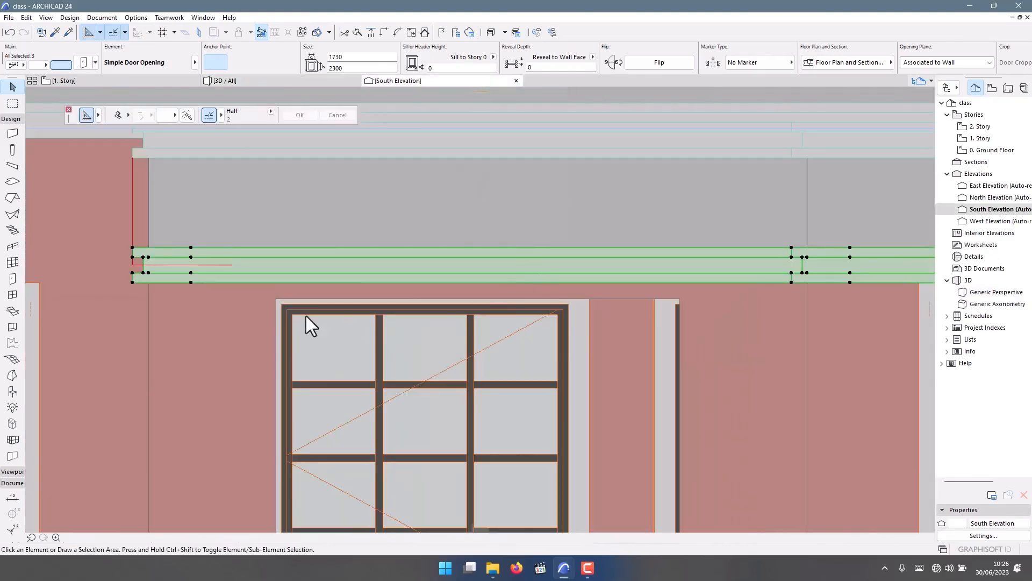
pyautogui.press('Escape')
pyautogui.scroll(-6, 270, 320)
pyautogui.scroll(5, 424, 310)
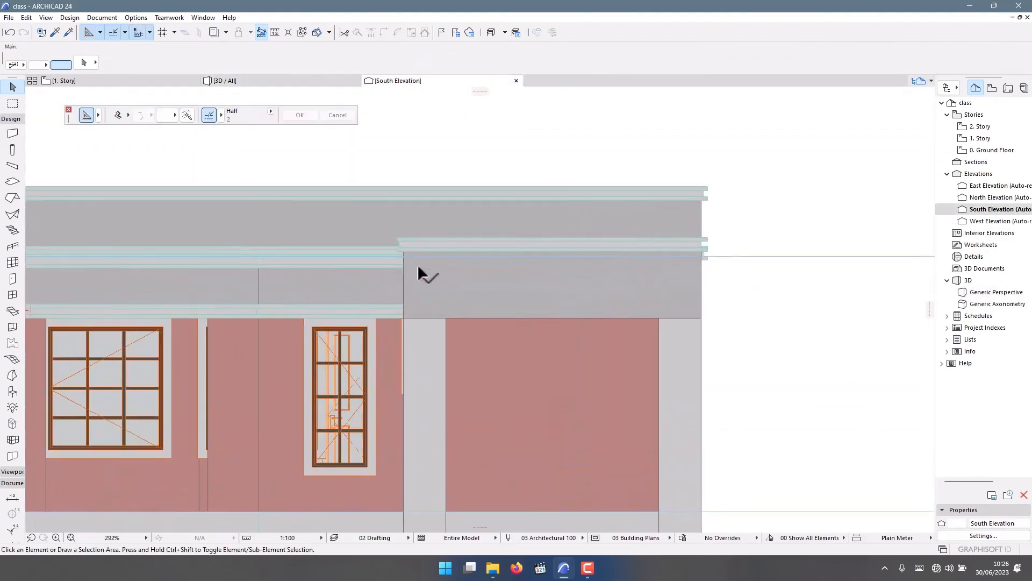
pyautogui.scroll(2, 418, 268)
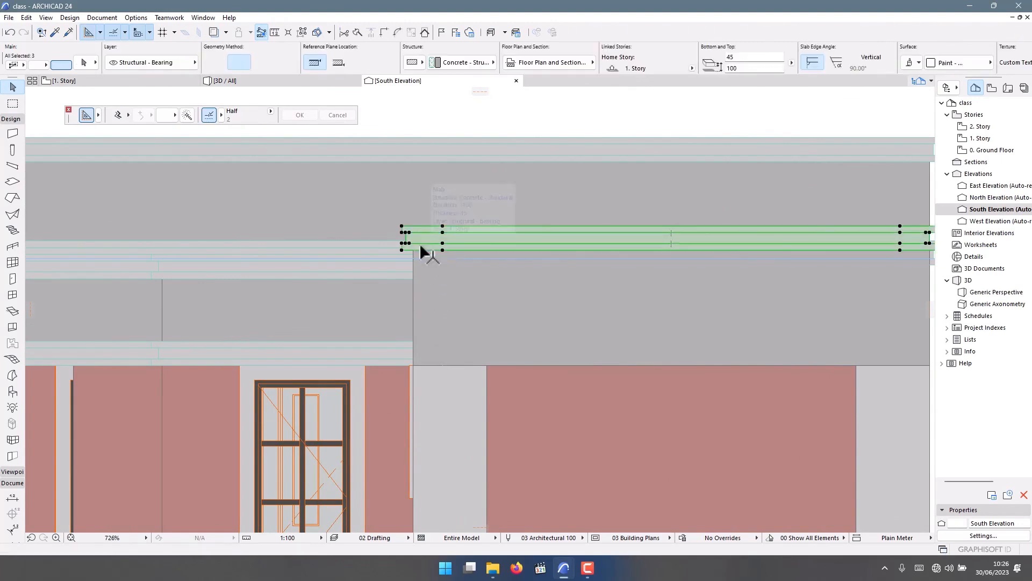
pyautogui.scroll(2, 403, 252)
pyautogui.hotkey('ctrl', 'd')
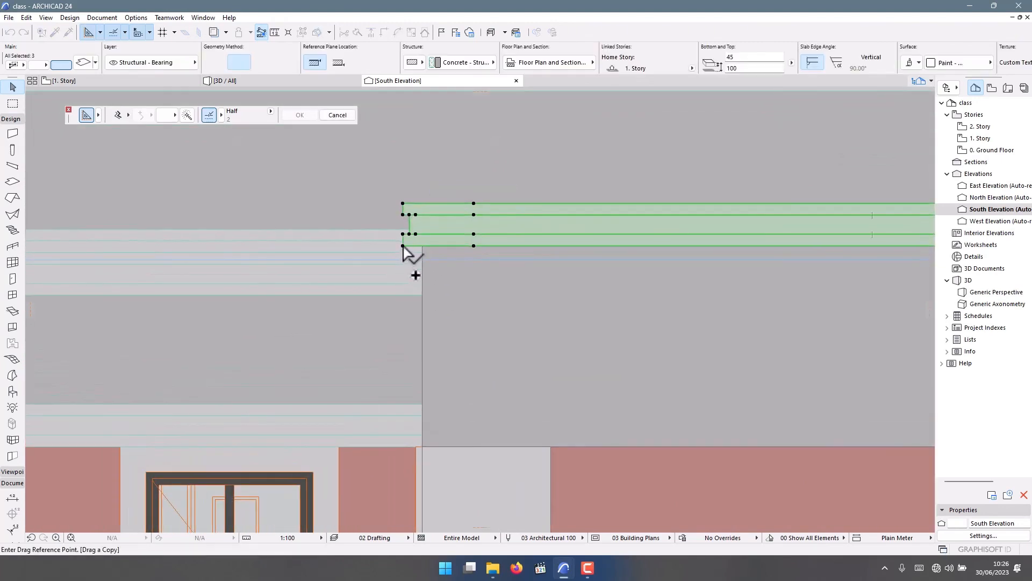
pyautogui.click(404, 245)
pyautogui.scroll(3, 409, 401)
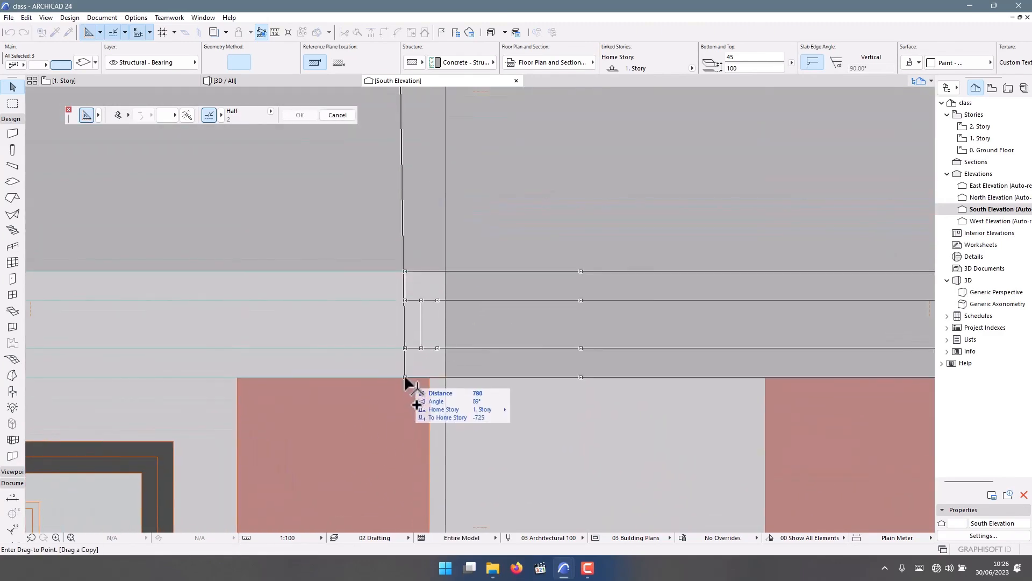
pyautogui.click(397, 377)
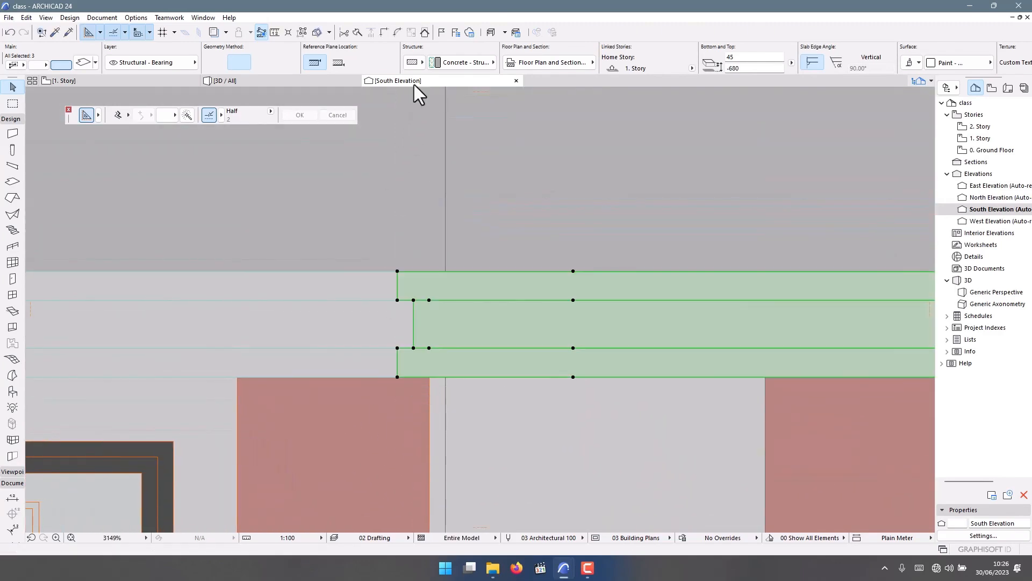
pyautogui.click(287, 84)
pyautogui.keyDown('shift'); pyautogui.moveTo(371, 242); pyautogui.dragTo(473, 409, button='middle'); pyautogui.keyUp('shift')
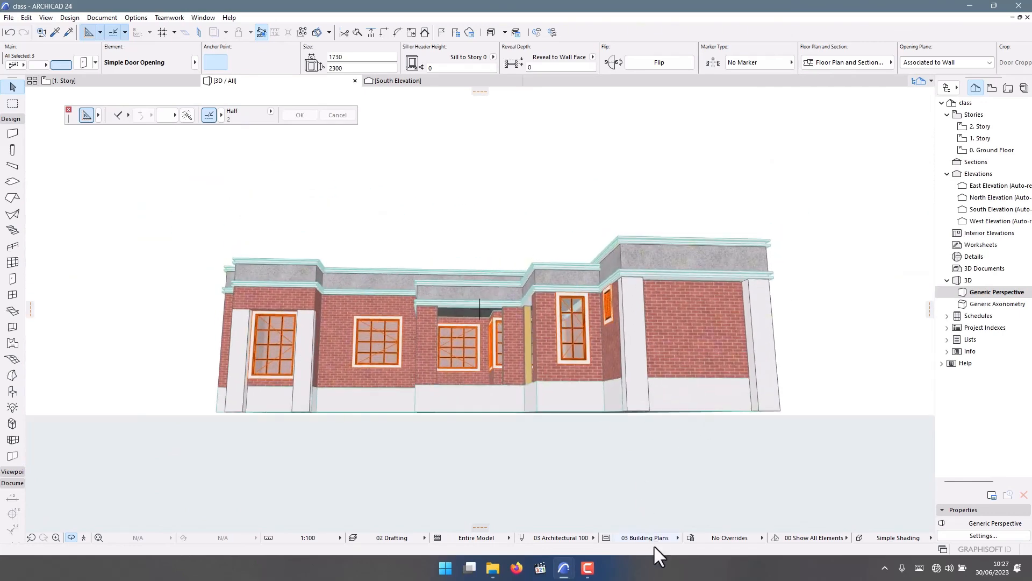
# Step: Switch to the kiamunyi project and examine the finished house's roofs, parapets and slab bands in 3D from above and from the front
pyautogui.click(590, 568)
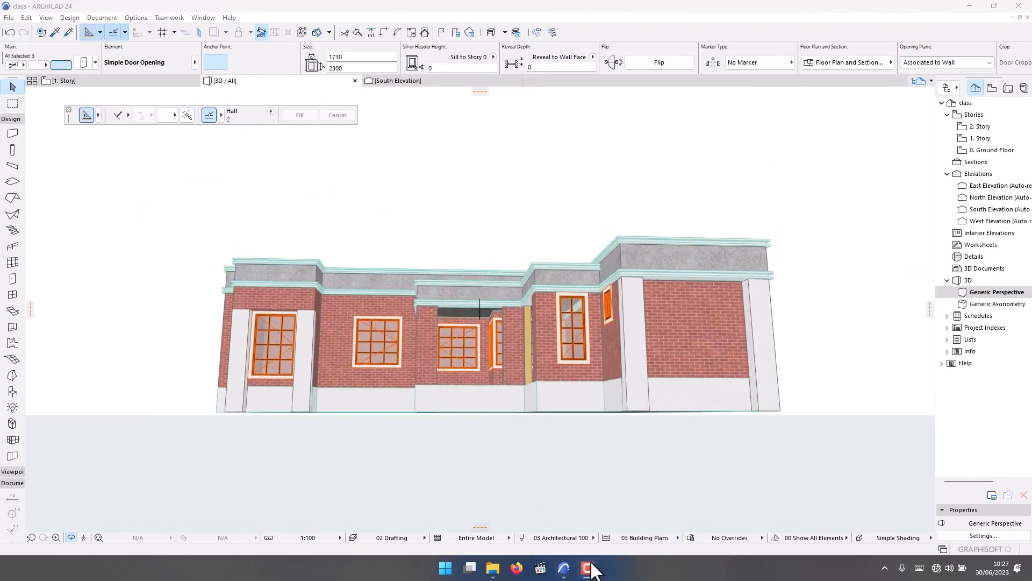
pyautogui.click(564, 570)
pyautogui.click(503, 503)
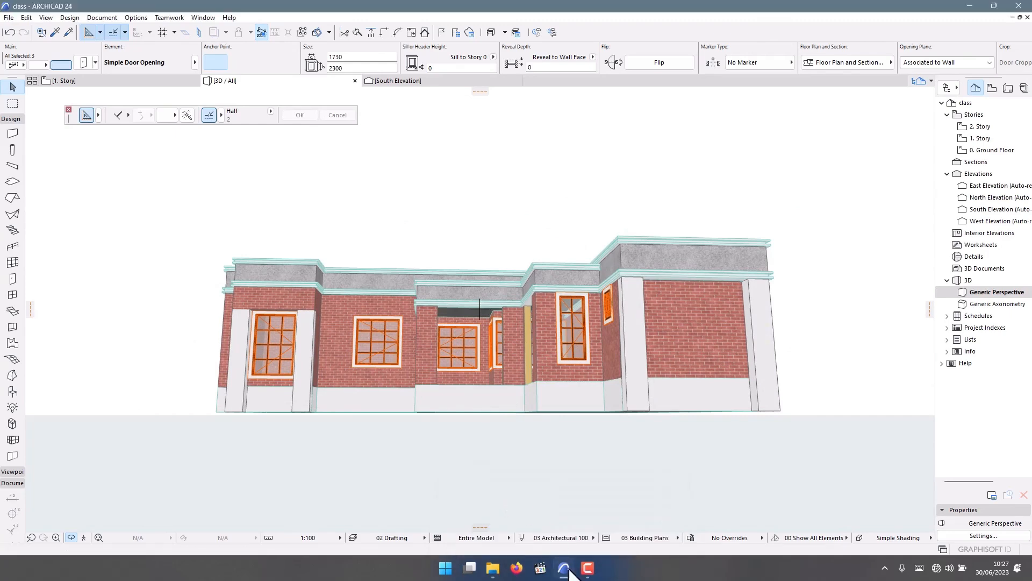
pyautogui.moveTo(563, 568)
pyautogui.click(578, 532)
pyautogui.scroll(-6, 474, 327)
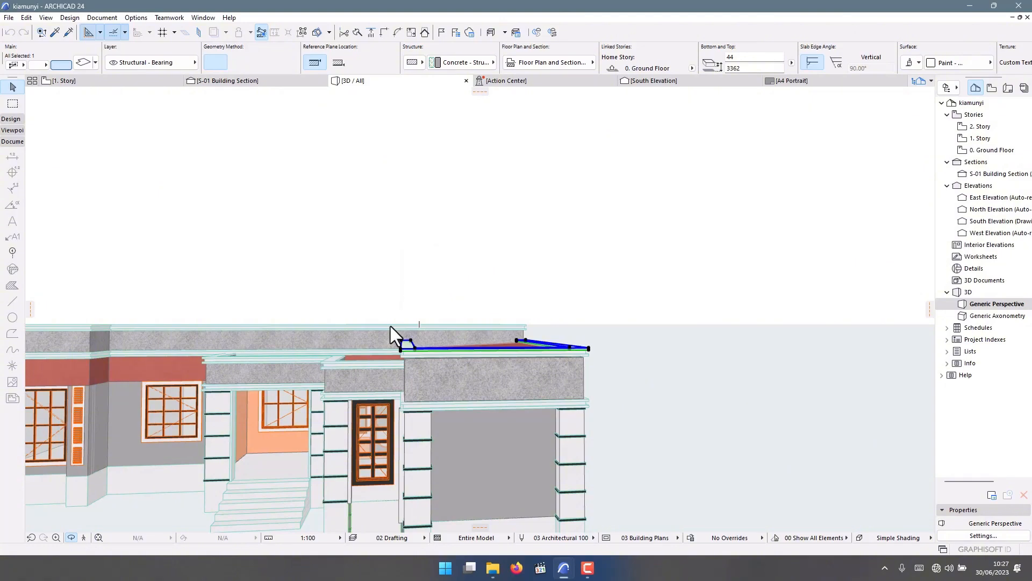
pyautogui.keyDown('shift'); pyautogui.moveTo(390, 326); pyautogui.dragTo(478, 373, button='middle'); pyautogui.keyUp('shift')
pyautogui.scroll(-3, 525, 352)
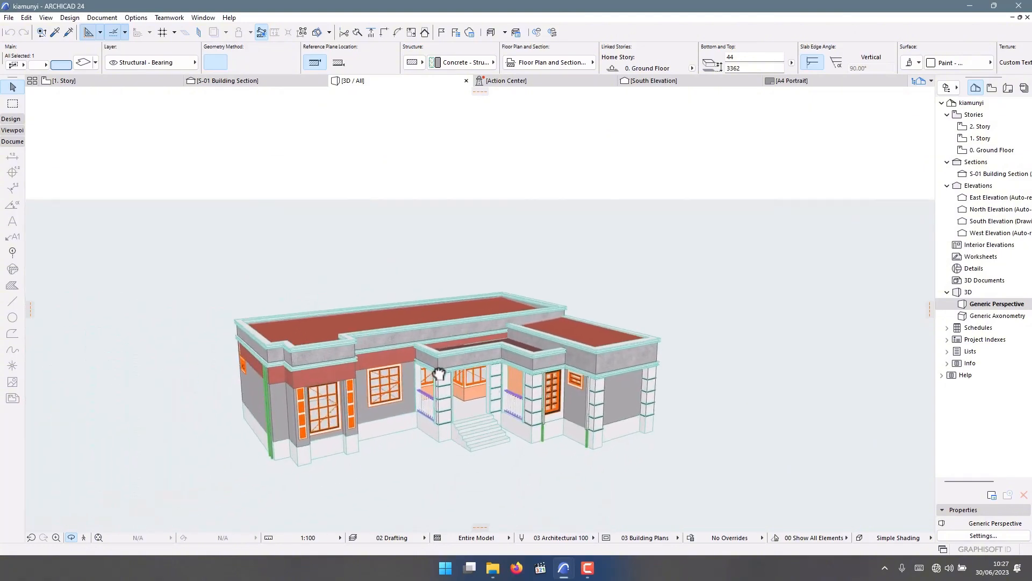
pyautogui.scroll(1, 439, 374)
pyautogui.keyDown('shift'); pyautogui.moveTo(345, 313); pyautogui.dragTo(701, 334, button='middle'); pyautogui.keyUp('shift')
pyautogui.scroll(3, 511, 378)
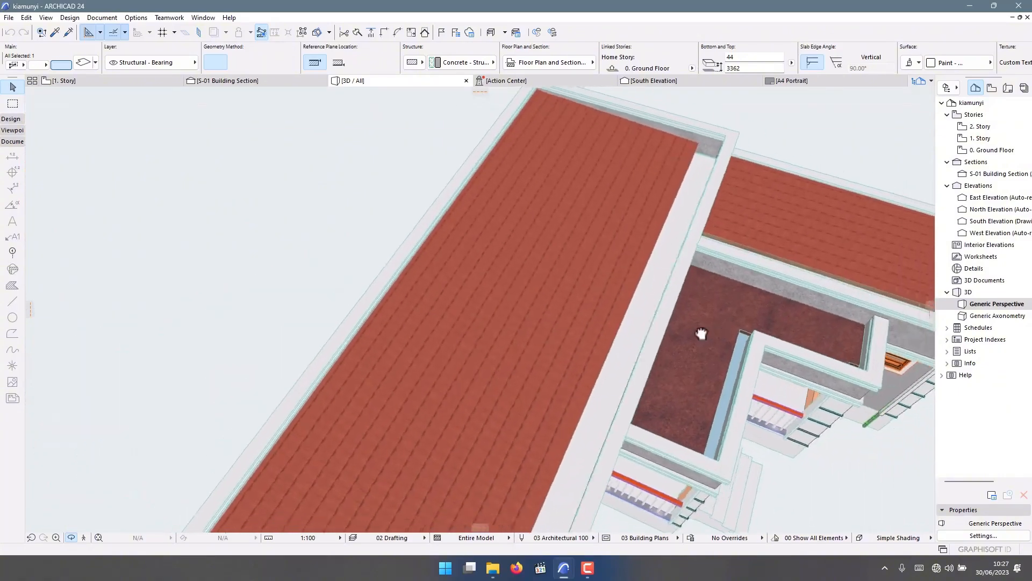
pyautogui.scroll(-3, 701, 333)
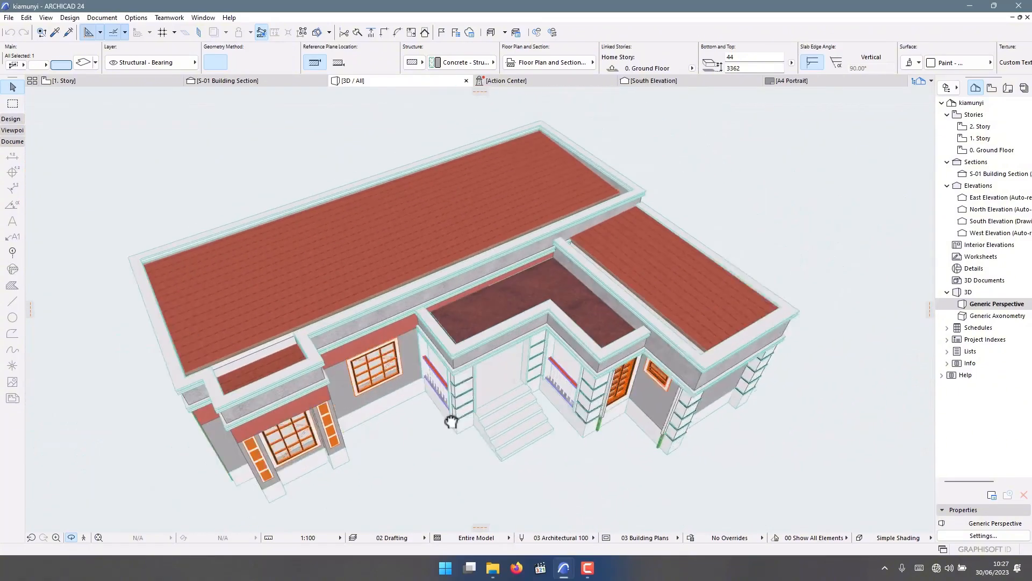
pyautogui.keyDown('shift'); pyautogui.moveTo(567, 353); pyautogui.dragTo(467, 399, button='middle'); pyautogui.keyUp('shift')
pyautogui.keyDown('shift'); pyautogui.moveTo(637, 343); pyautogui.dragTo(642, 384, button='middle'); pyautogui.keyUp('shift')
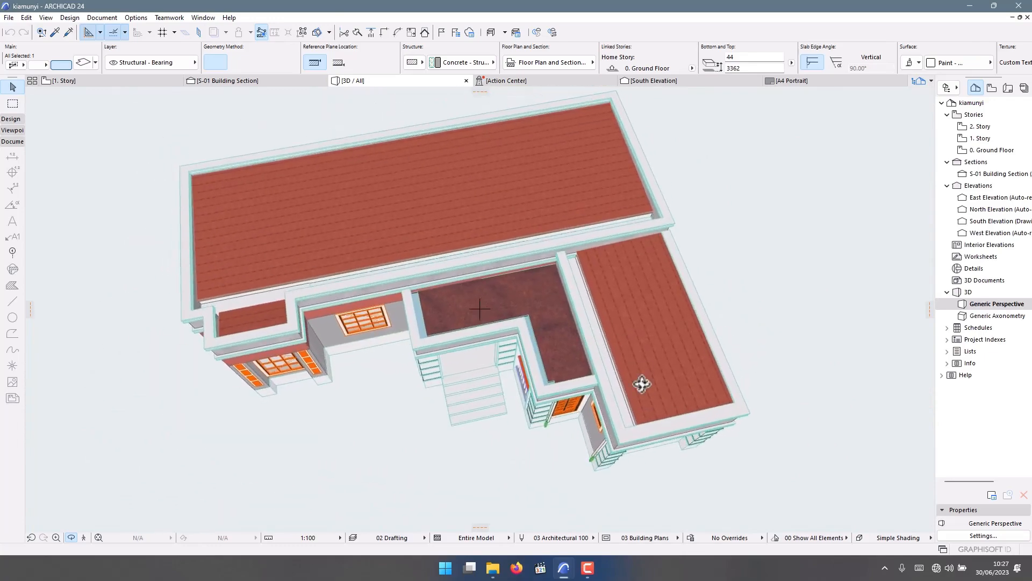
pyautogui.keyDown('shift'); pyautogui.moveTo(616, 248); pyautogui.dragTo(372, 424, button='middle'); pyautogui.keyUp('shift')
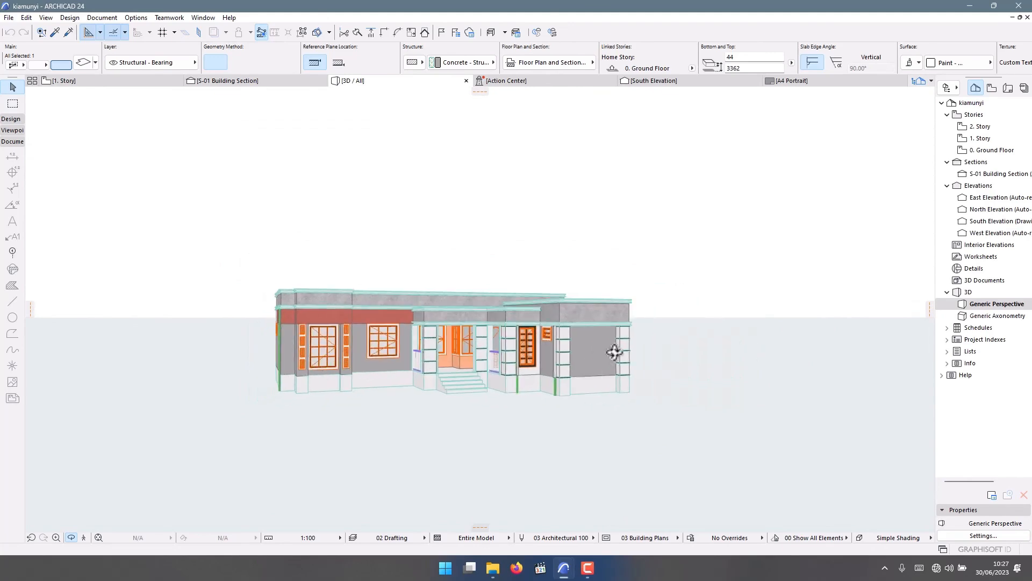
# Step: Inspect the kiamunyi house's porch columns, railings and entrance steps up close, and view the whole front facade
pyautogui.keyDown('shift'); pyautogui.moveTo(576, 366); pyautogui.dragTo(728, 362, button='middle'); pyautogui.keyUp('shift')
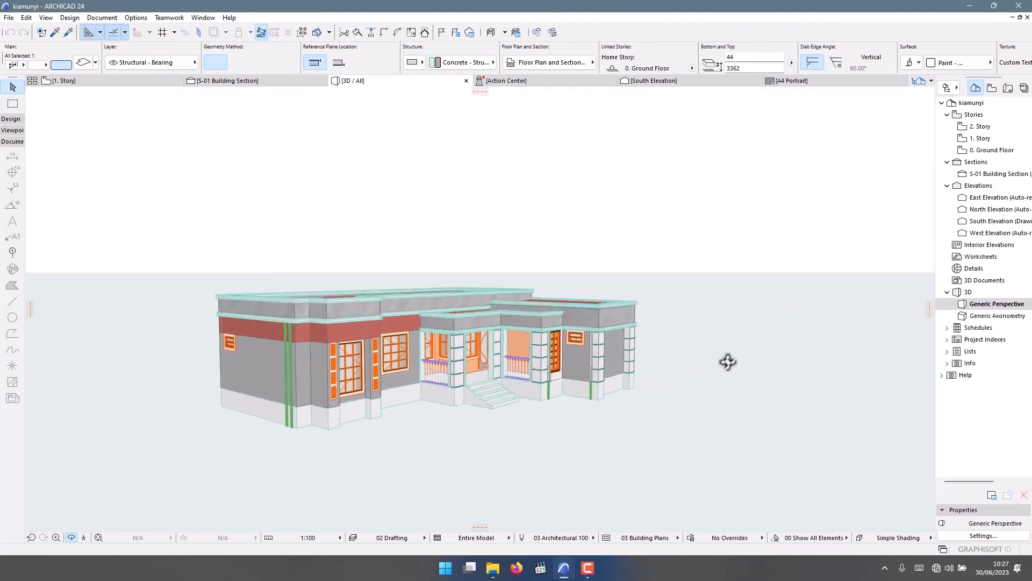
pyautogui.scroll(10, 510, 338)
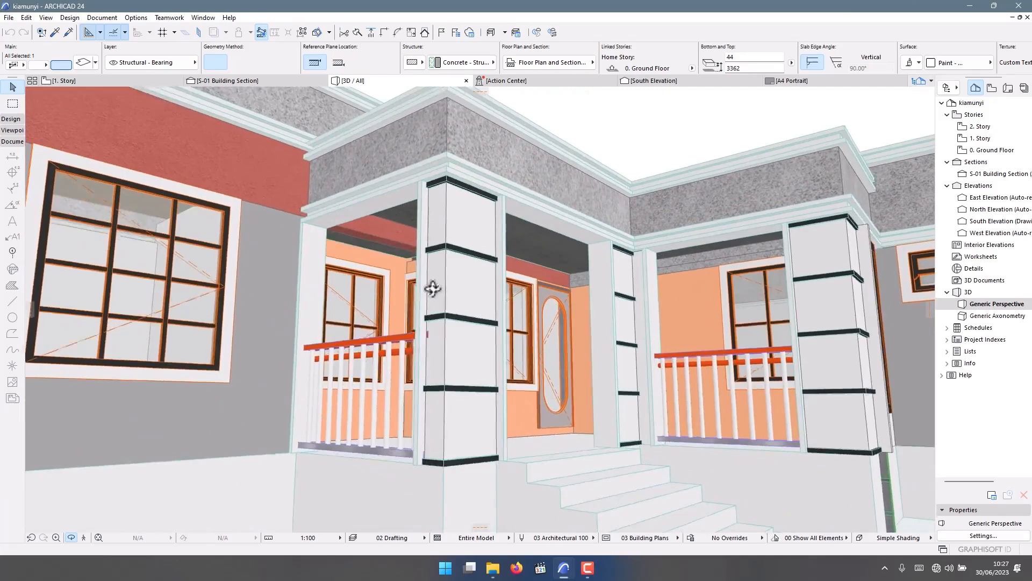
pyautogui.keyDown('shift'); pyautogui.moveTo(432, 289); pyautogui.dragTo(294, 307, button='middle'); pyautogui.keyUp('shift')
pyautogui.scroll(-10, 355, 320)
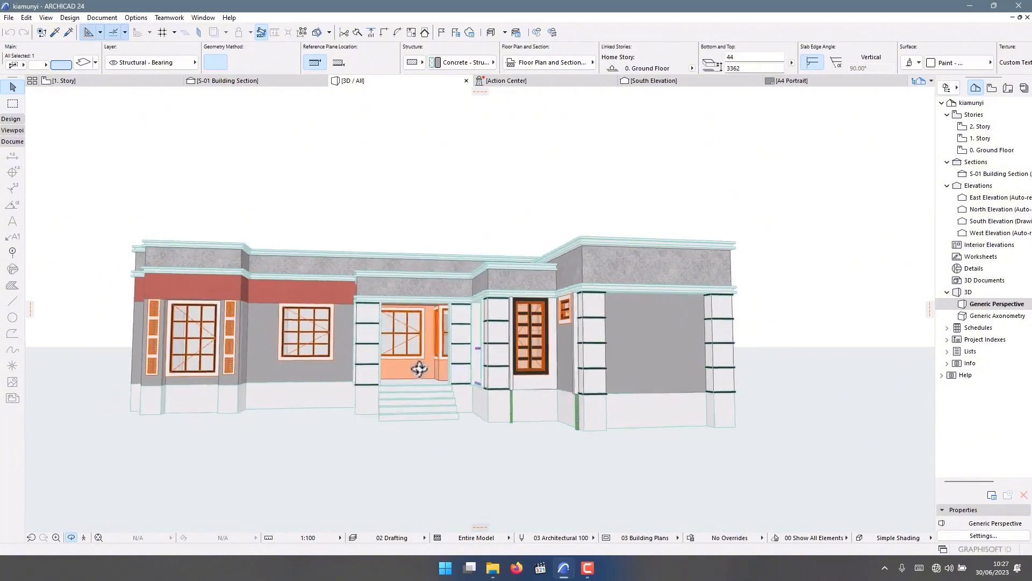
pyautogui.keyDown('shift'); pyautogui.moveTo(454, 379); pyautogui.dragTo(502, 370, button='middle'); pyautogui.keyUp('shift')
pyautogui.click(588, 576)
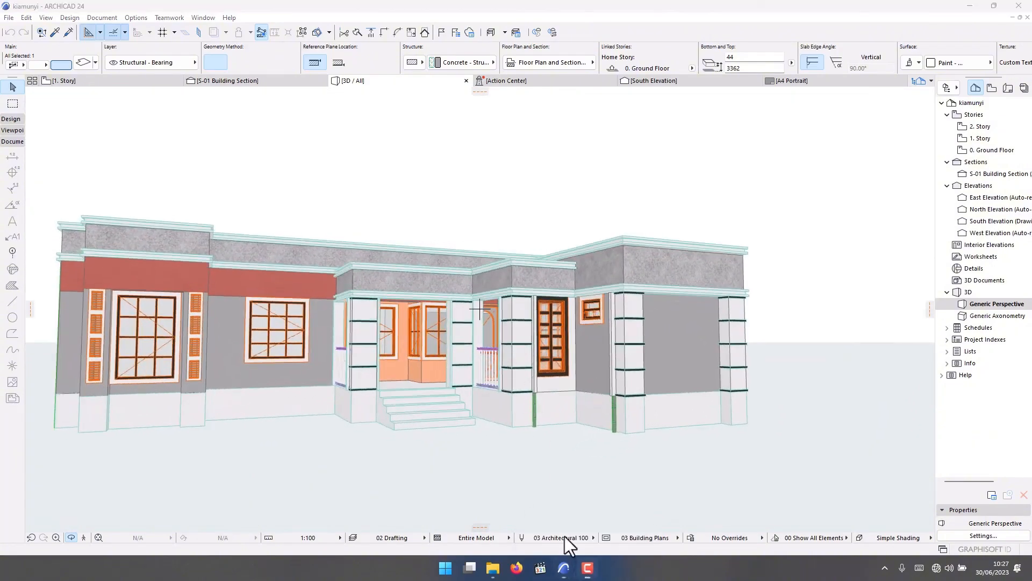